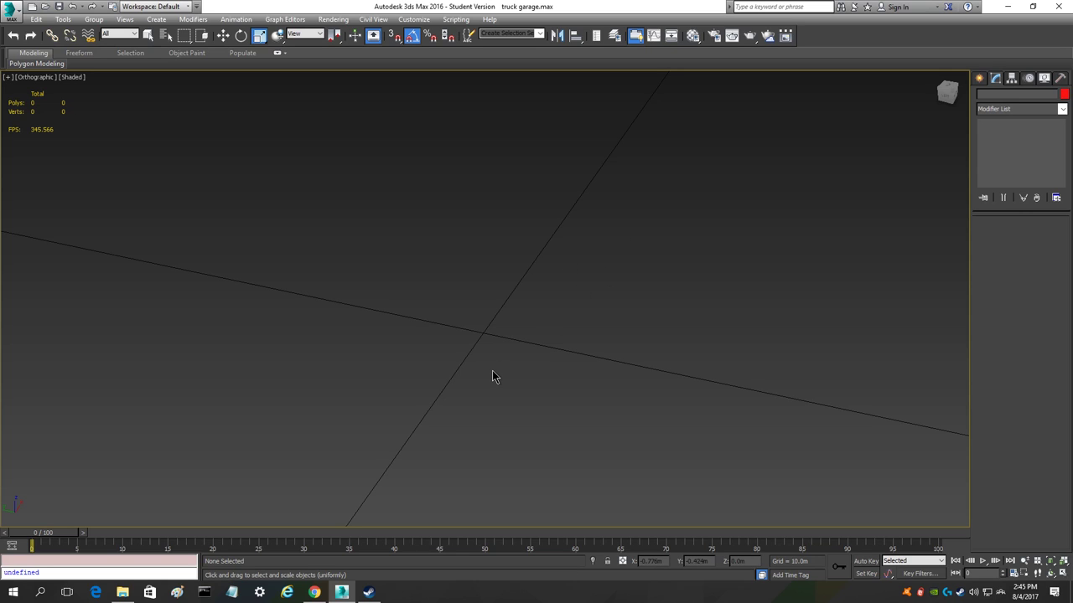
pyautogui.click(939, 101)
pyautogui.press('z')
pyautogui.scroll(-4, 528, 344)
pyautogui.scroll(3, 501, 334)
pyautogui.scroll(6, 507, 316)
pyautogui.moveTo(548, 286); pyautogui.dragTo(446, 359, button='middle')
pyautogui.scroll(-4, 460, 355)
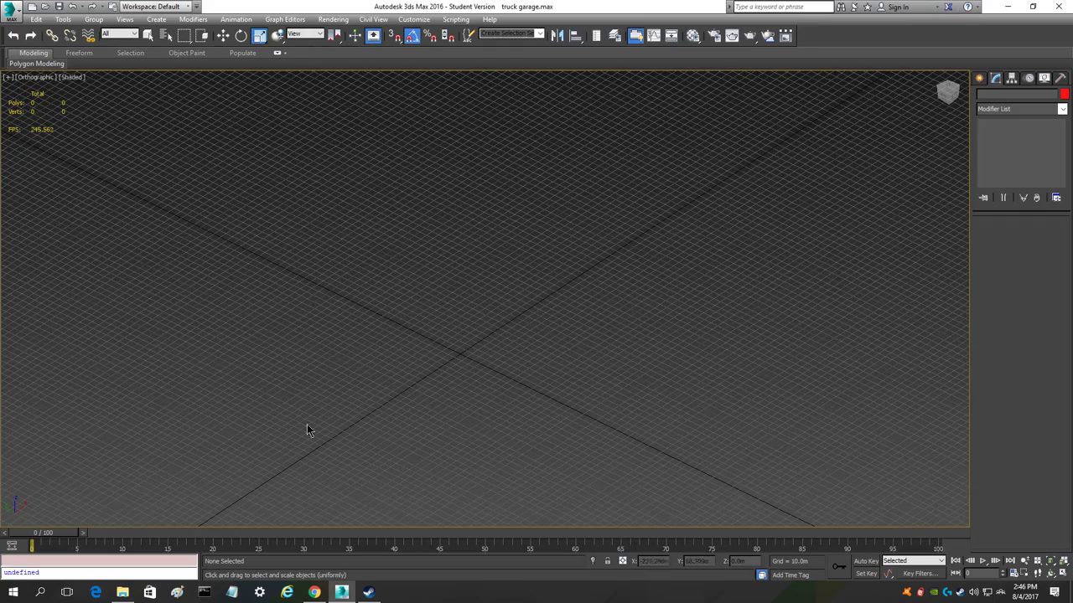
pyautogui.moveTo(502, 416); pyautogui.dragTo(549, 384, button='middle')
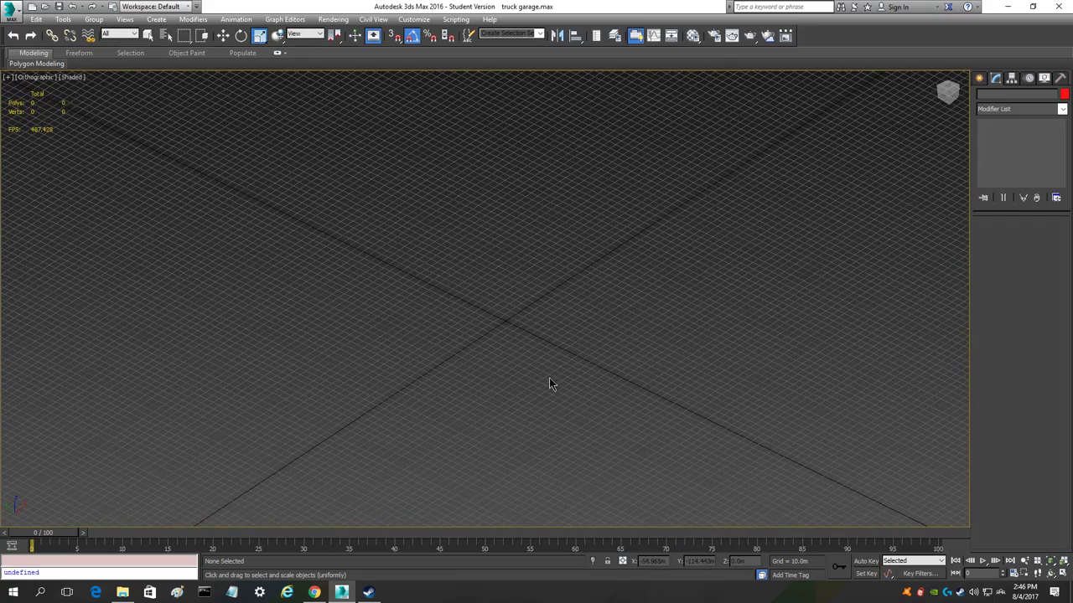
pyautogui.scroll(4, 590, 322)
pyautogui.moveTo(590, 322); pyautogui.dragTo(435, 310, button='middle')
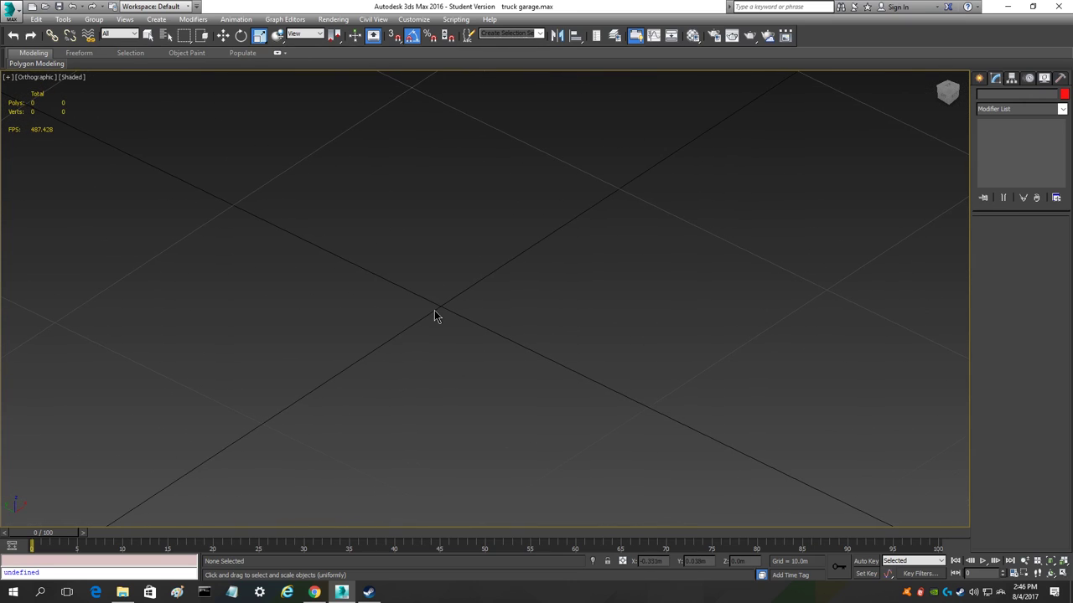
# - Create a standard-primitive box at the grid centre, about 7.27 m long, 2.69 m wide and 0.59 m high
pyautogui.click(979, 77)
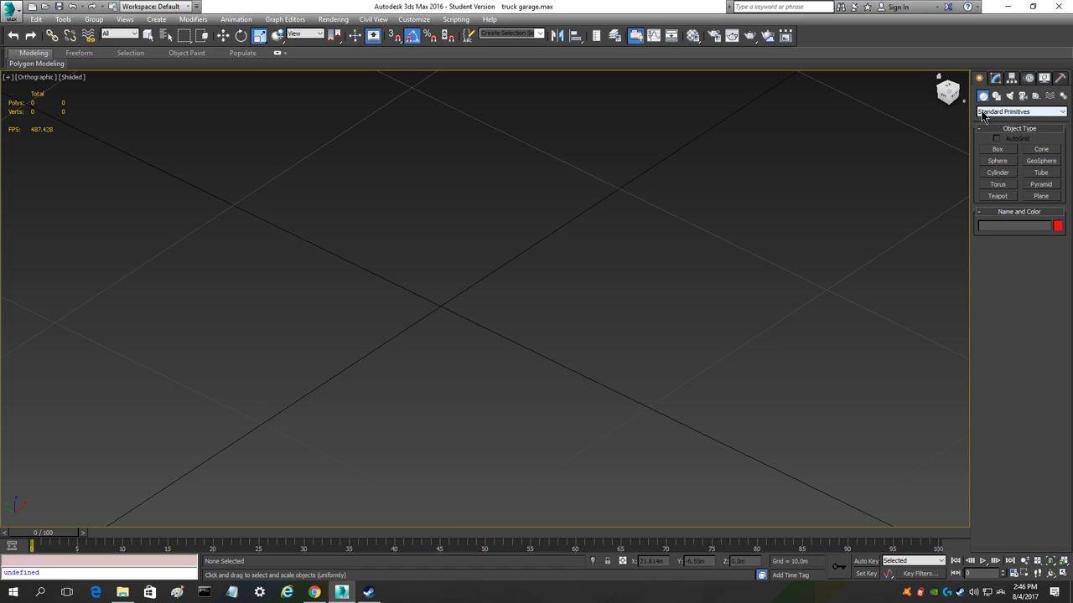
pyautogui.click(998, 150)
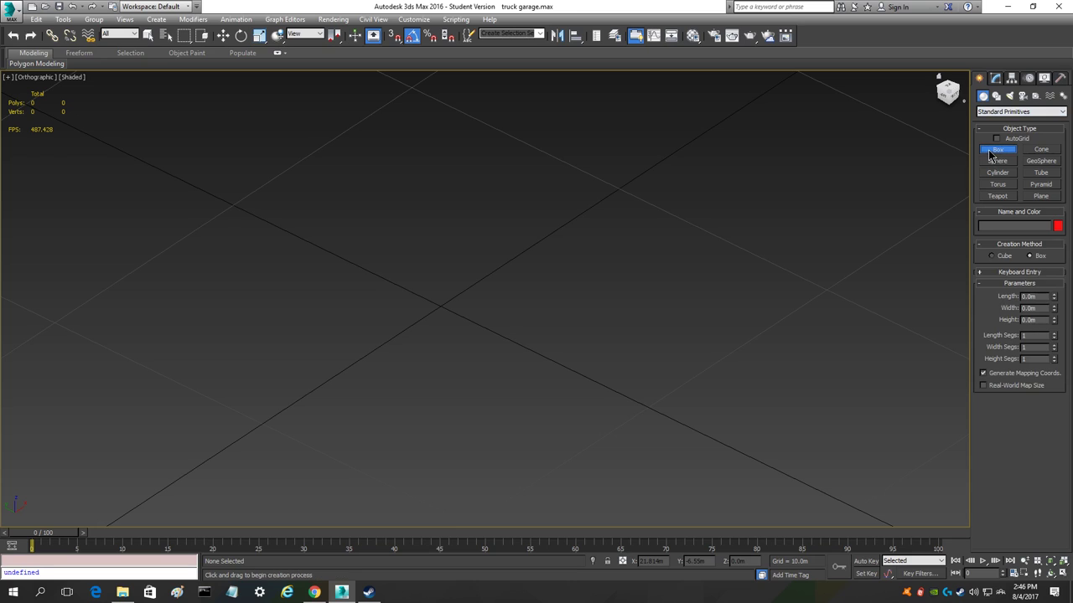
pyautogui.moveTo(340, 283); pyautogui.dragTo(536, 321)
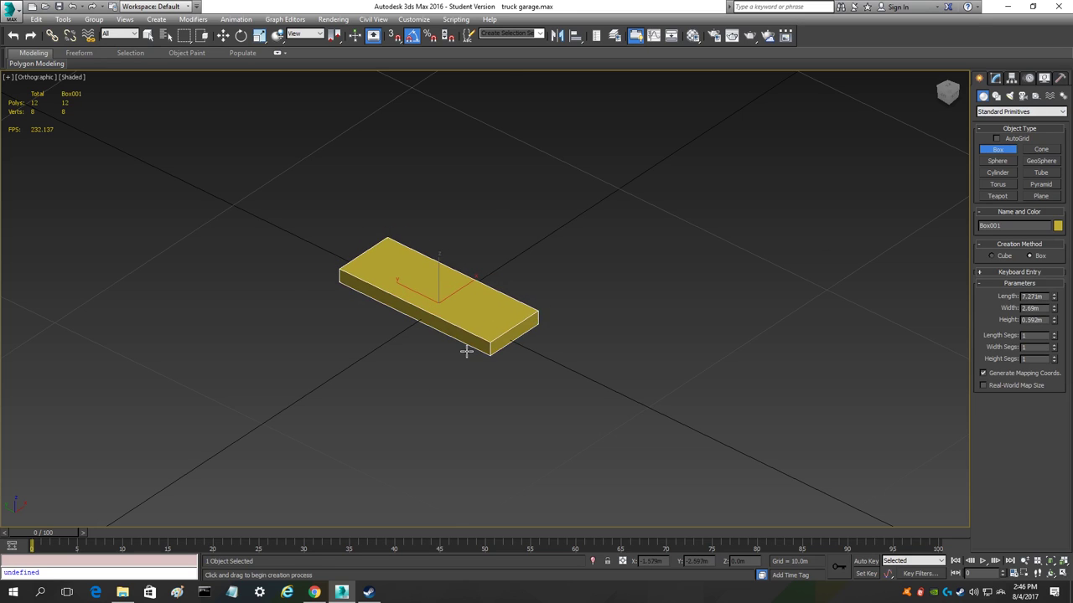
# - Narrow the box to a width of 0.403 m
pyautogui.scroll(4, 466, 352)
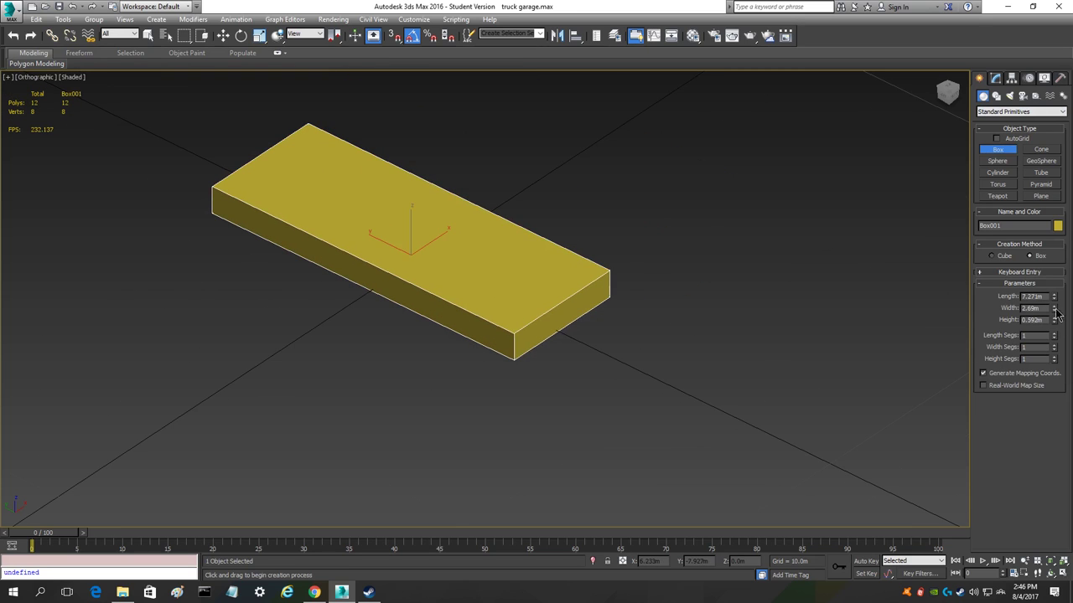
pyautogui.moveTo(1054, 308); pyautogui.dragTo(1062, 360)
pyautogui.scroll(6, 553, 331)
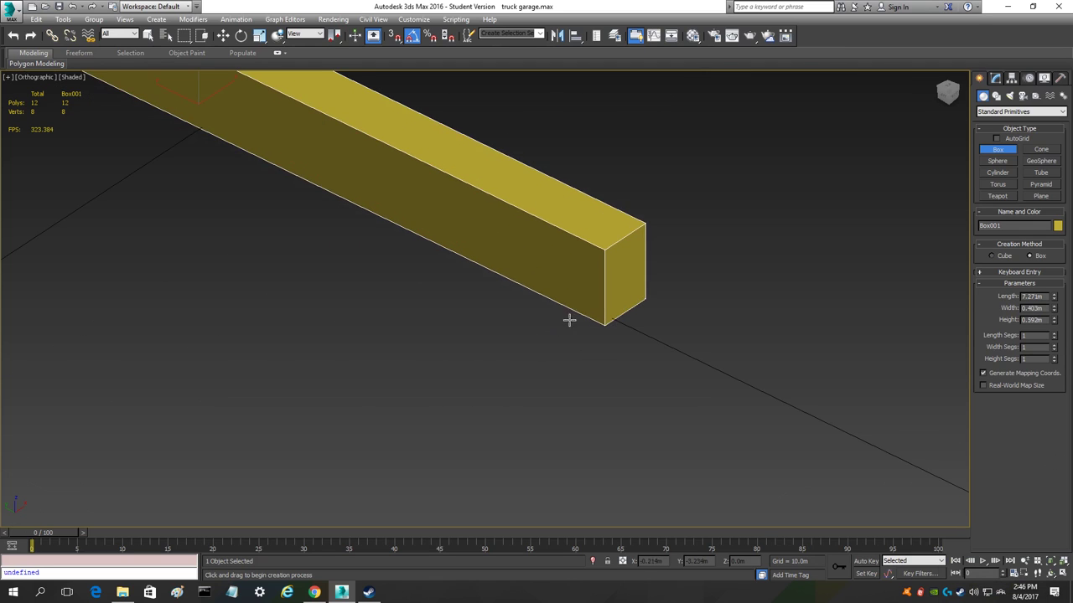
pyautogui.scroll(-6, 591, 433)
pyautogui.scroll(6, 591, 433)
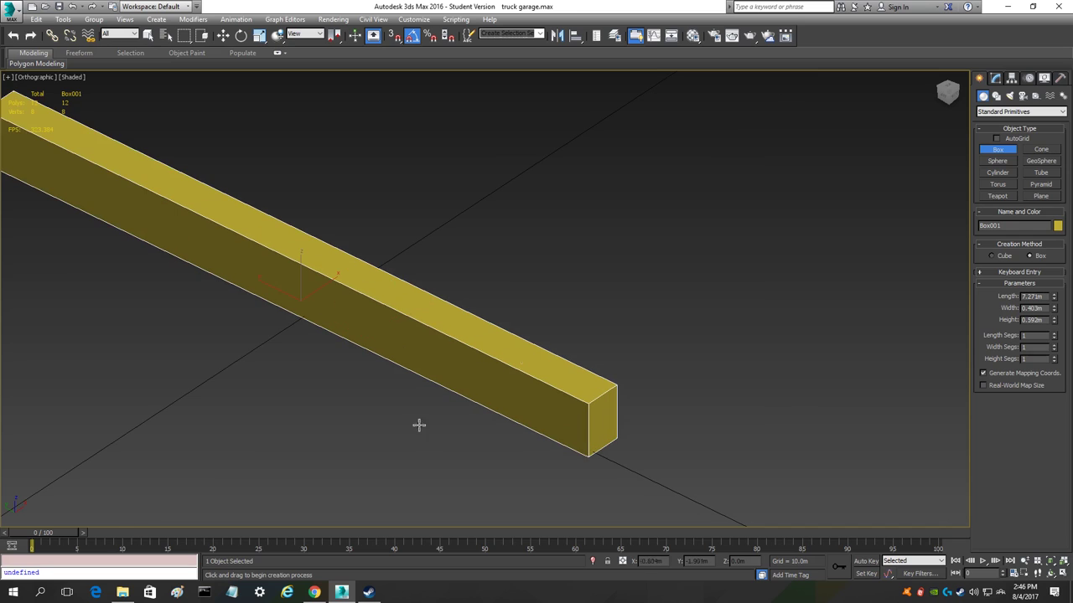
pyautogui.scroll(-6, 572, 463)
pyautogui.scroll(3, 572, 463)
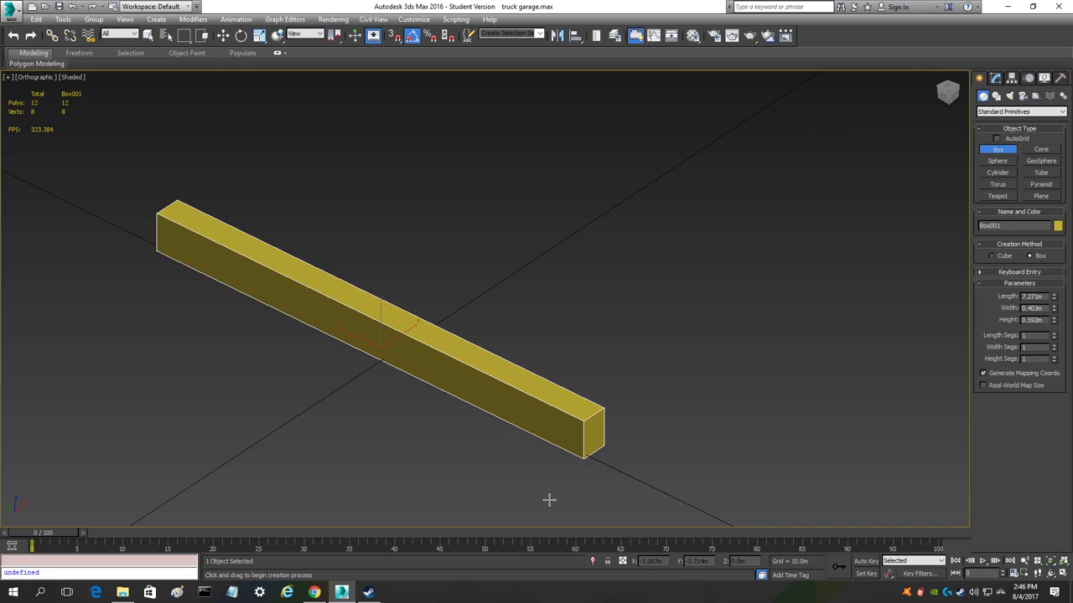
# - Flatten the box to a height of 0.042 m, checking its thickness in the left view
pyautogui.scroll(3, 548, 500)
pyautogui.moveTo(519, 472); pyautogui.dragTo(617, 470, button='middle')
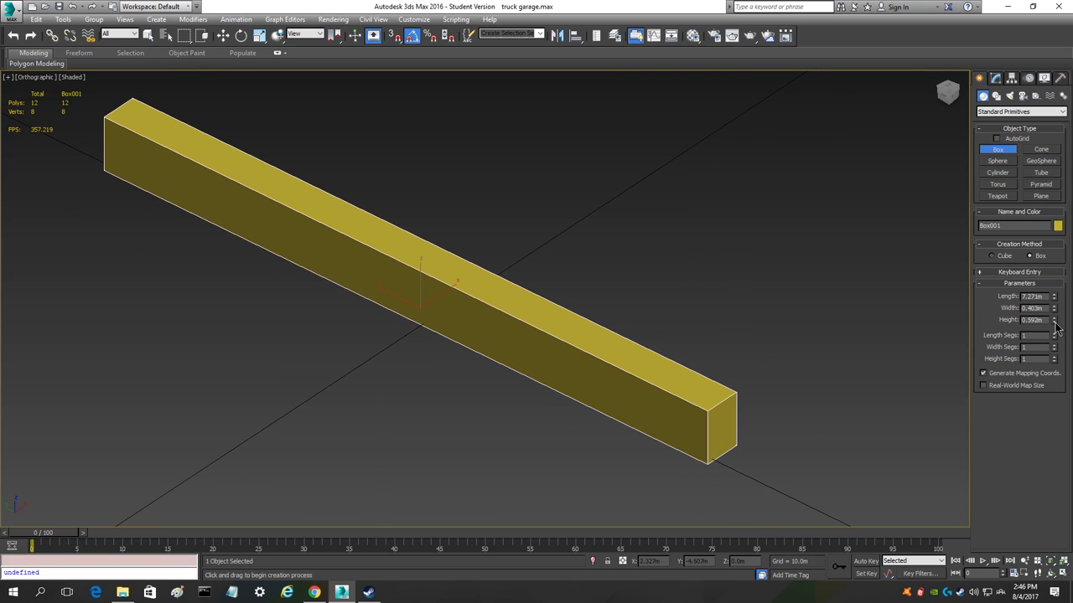
pyautogui.moveTo(1057, 327)
pyautogui.mouseDown()
pyautogui.moveTo(1047, 311)
pyautogui.moveTo(1054, 348)
pyautogui.mouseUp()
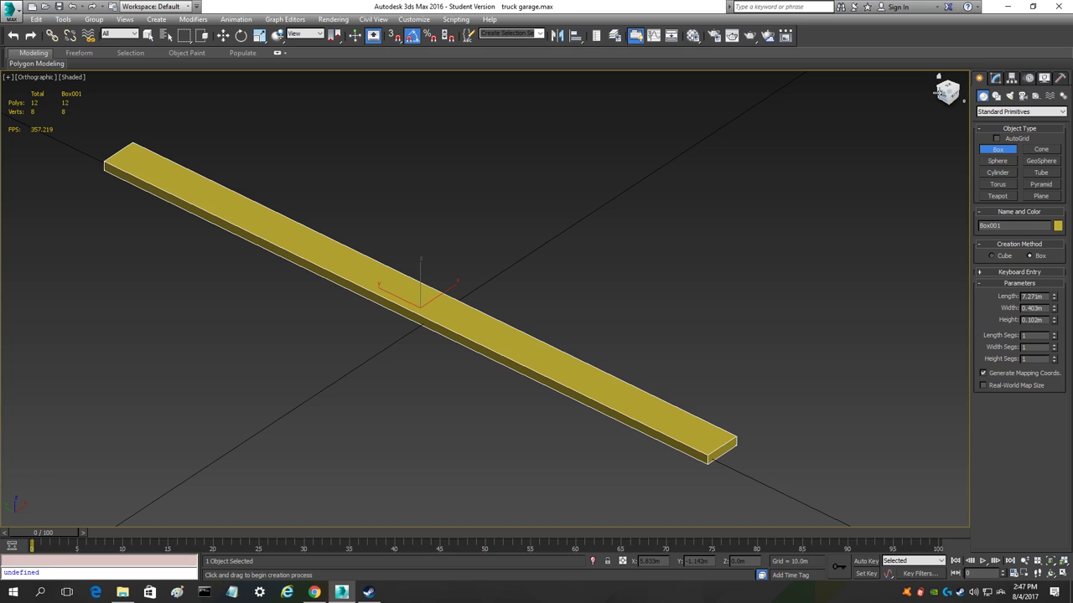
pyautogui.click(942, 95)
pyautogui.press('l')
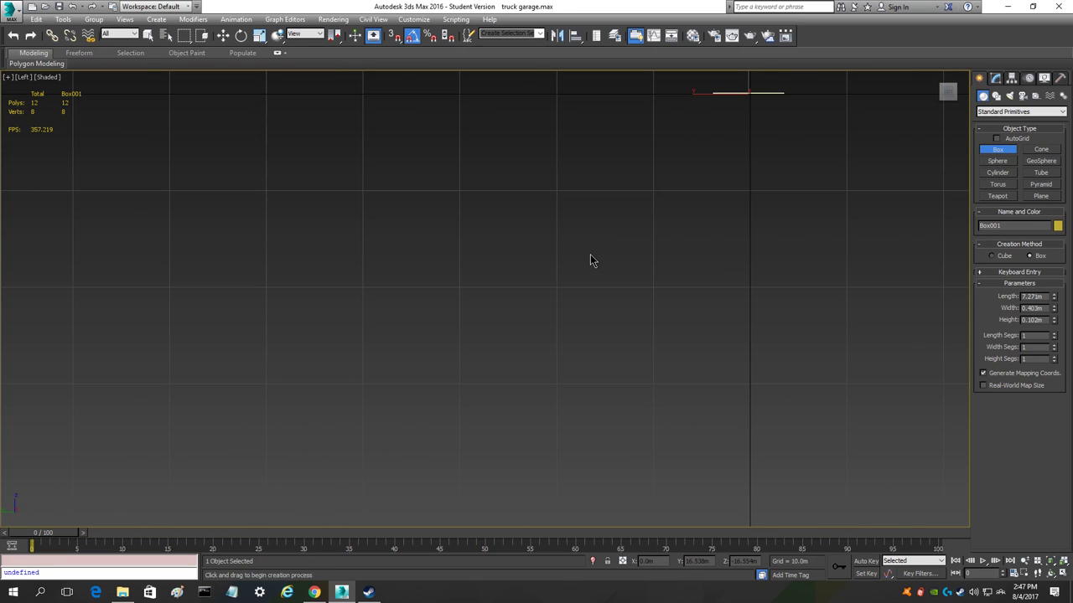
pyautogui.press('z')
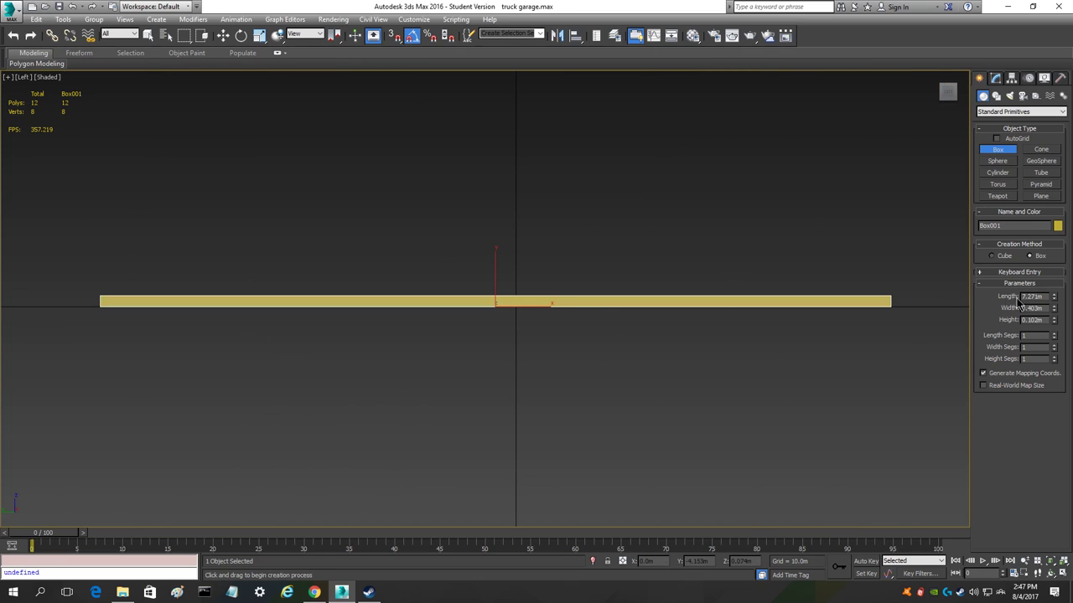
pyautogui.moveTo(1055, 322); pyautogui.dragTo(1041, 324)
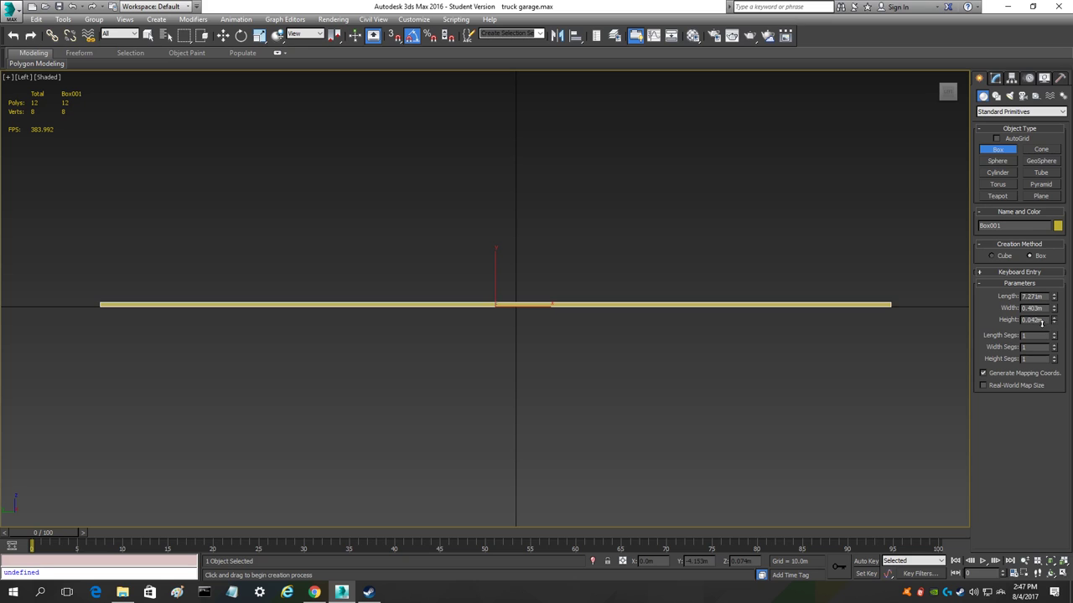
# - Set the box's width to 0.213 m and its length to 4.726 m
pyautogui.moveTo(950, 93); pyautogui.dragTo(913, 111)
pyautogui.moveTo(695, 300); pyautogui.dragTo(360, 423, button='middle')
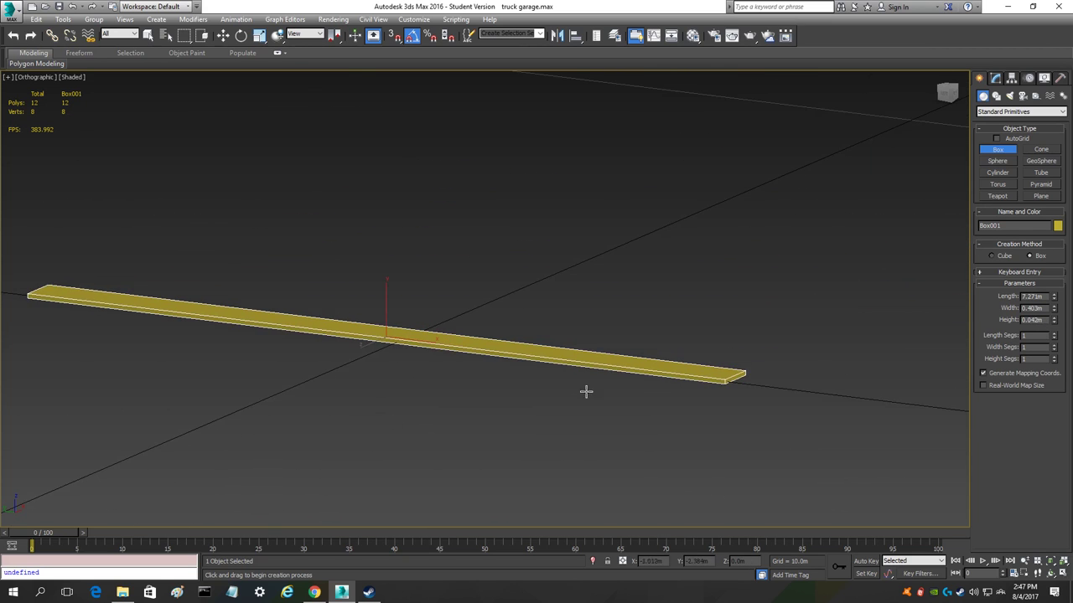
pyautogui.scroll(3, 690, 391)
pyautogui.scroll(-3, 583, 405)
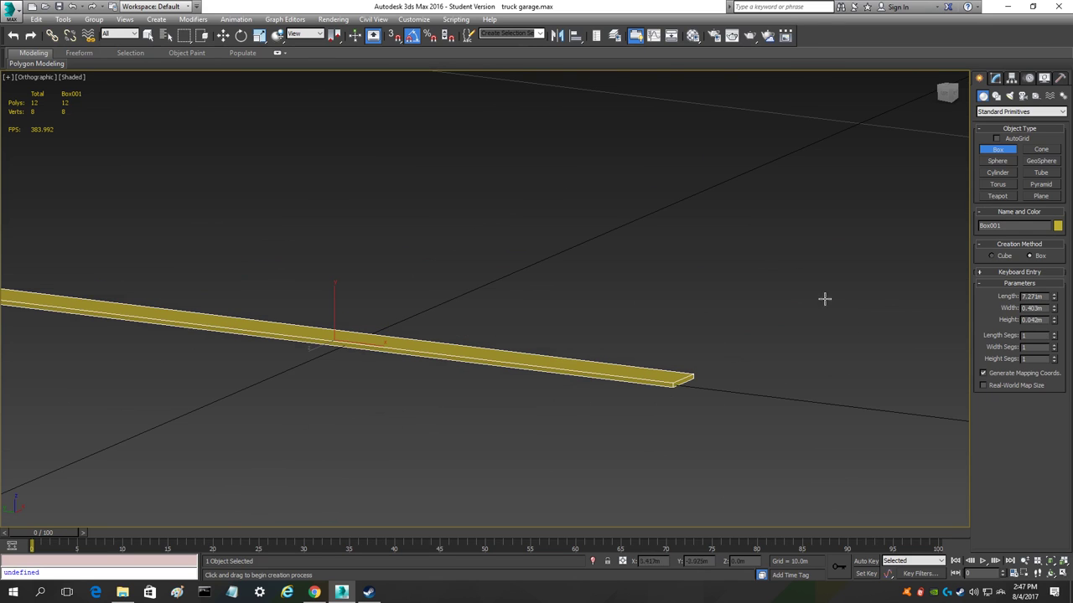
pyautogui.moveTo(954, 90); pyautogui.dragTo(931, 120)
pyautogui.moveTo(711, 371); pyautogui.dragTo(626, 356, button='middle')
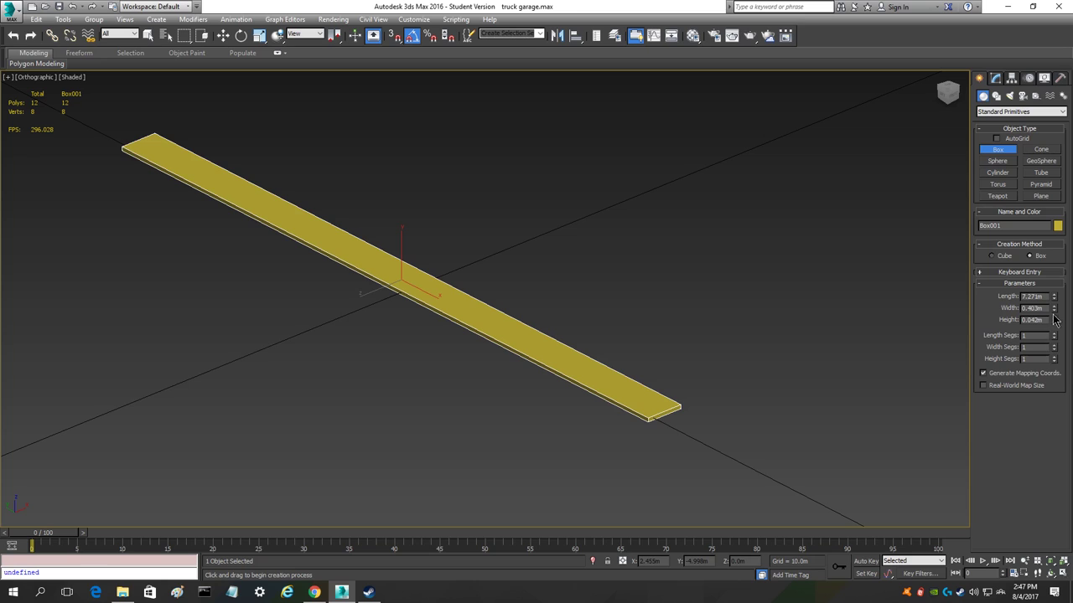
pyautogui.moveTo(1053, 309); pyautogui.dragTo(9, 320)
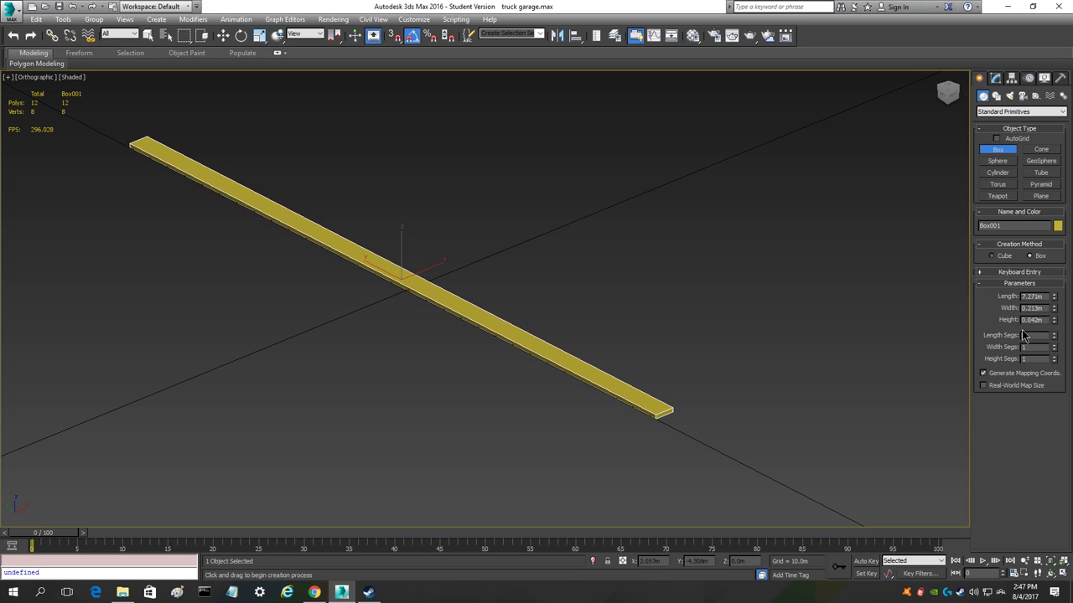
pyautogui.moveTo(1053, 297); pyautogui.dragTo(1053, 318)
pyautogui.scroll(3, 352, 336)
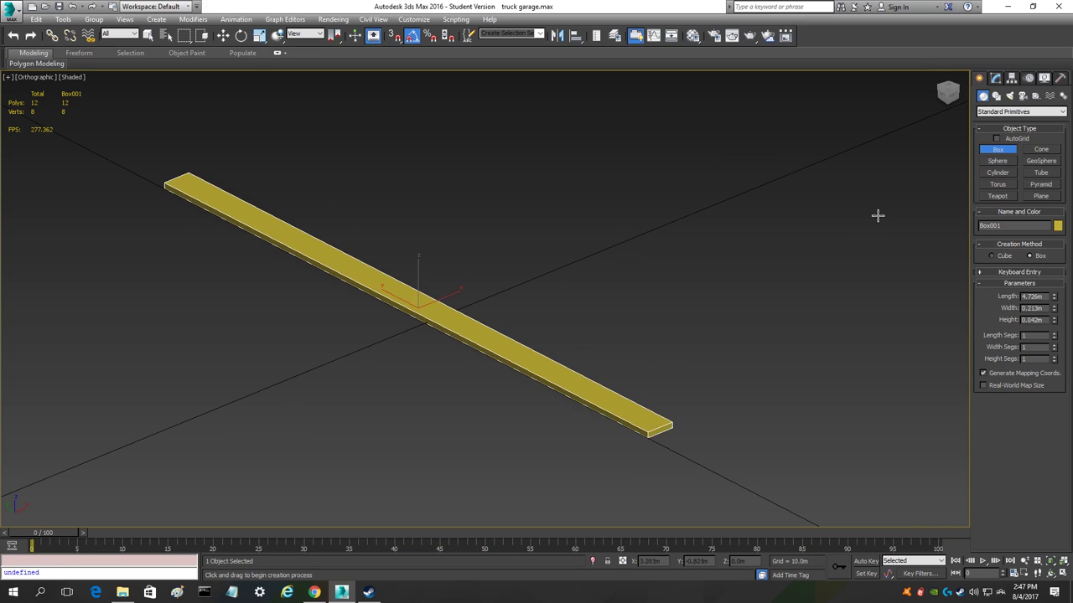
# - Move the box to the world origin by setting its X and Y positions to 0
pyautogui.click(995, 77)
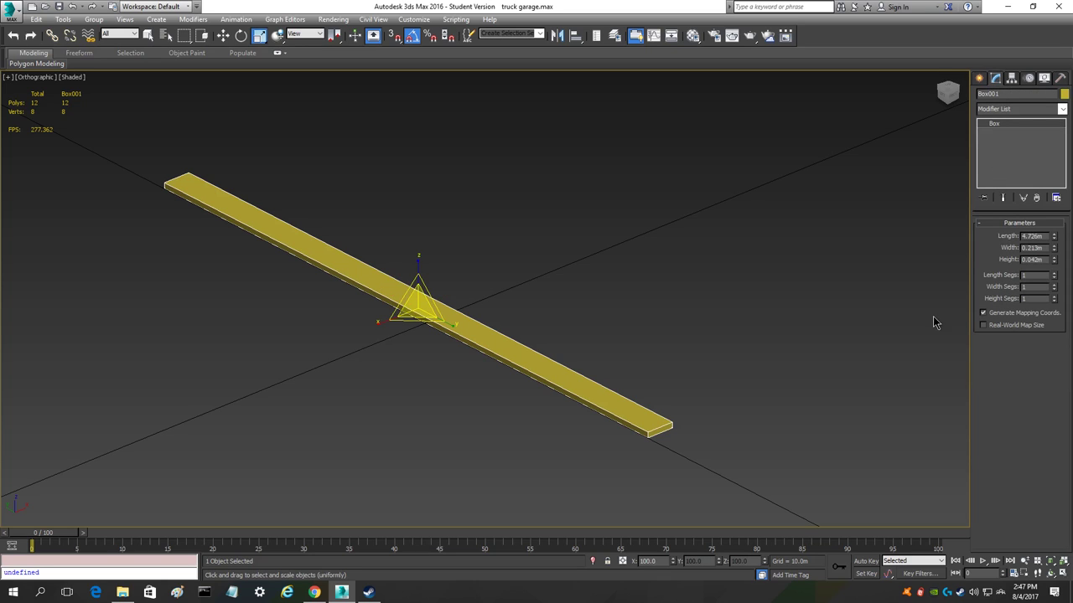
pyautogui.rightClick(587, 263)
pyautogui.click(597, 275)
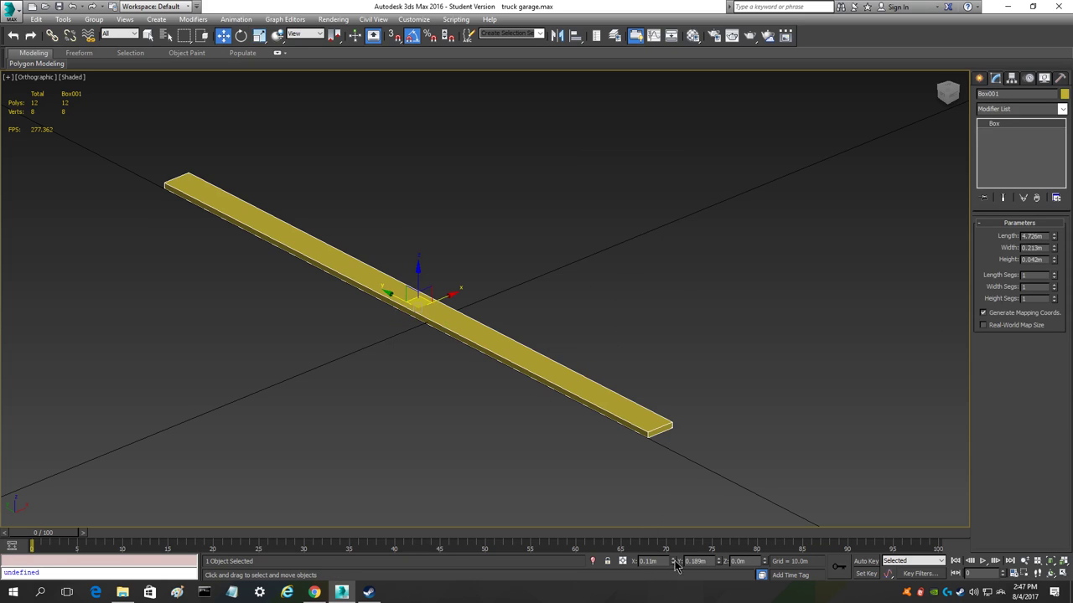
pyautogui.rightClick(577, 269)
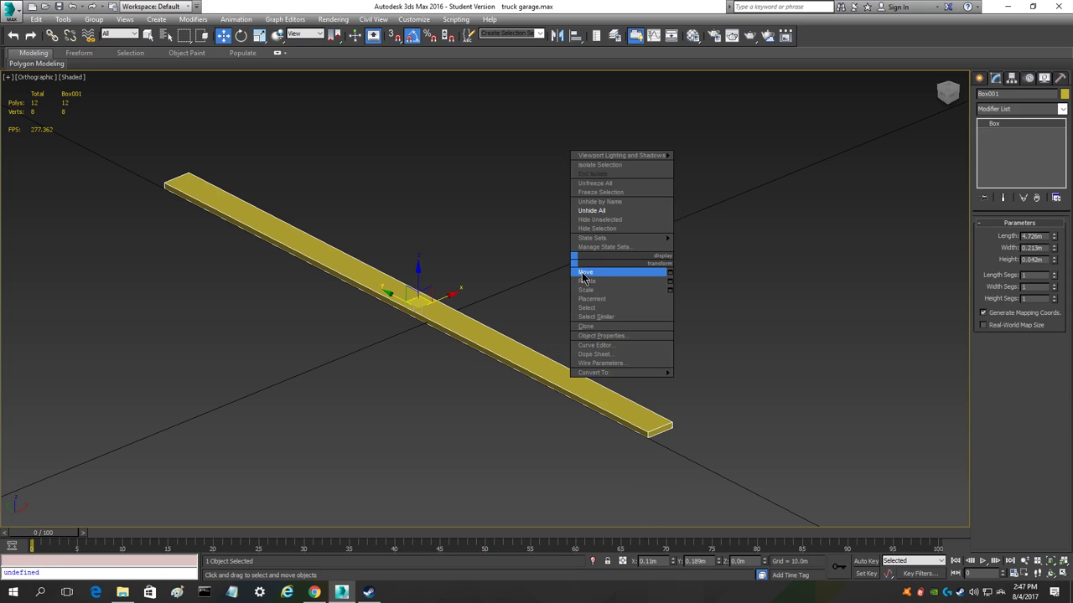
pyautogui.click(584, 273)
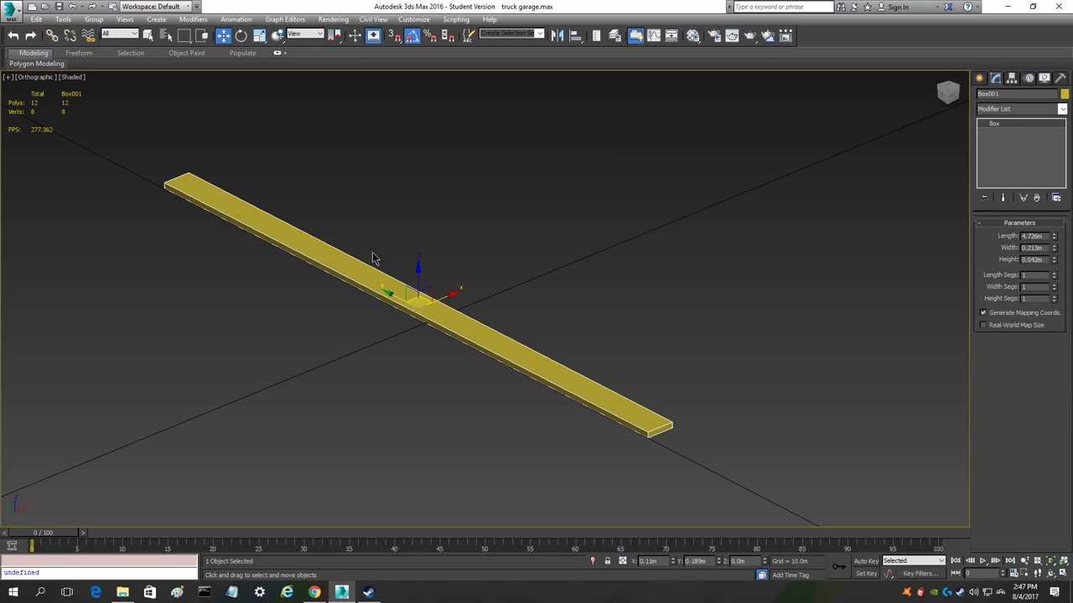
pyautogui.rightClick(673, 563)
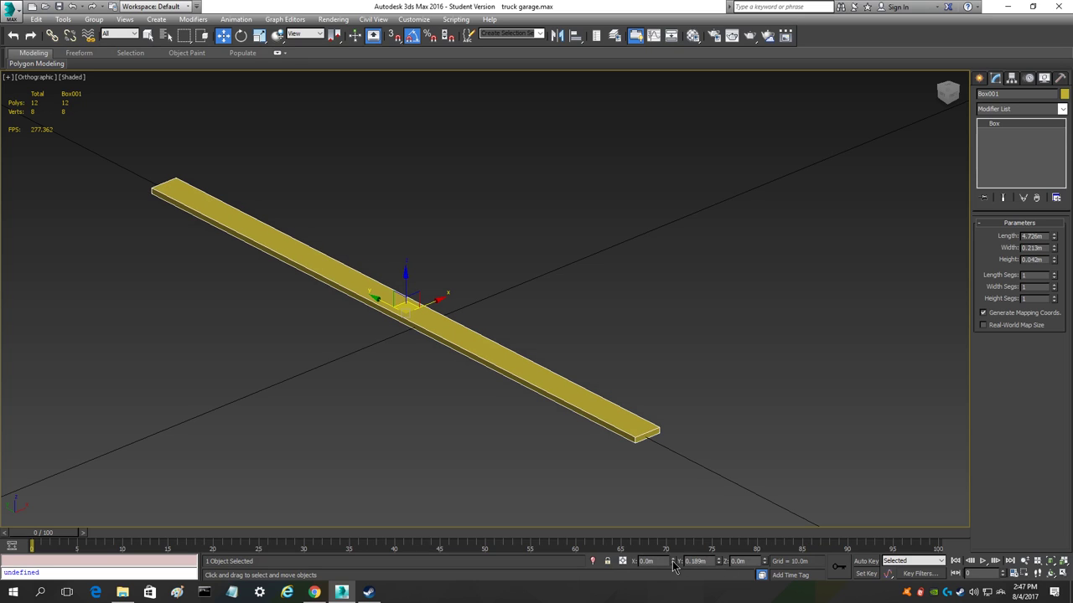
pyautogui.rightClick(719, 563)
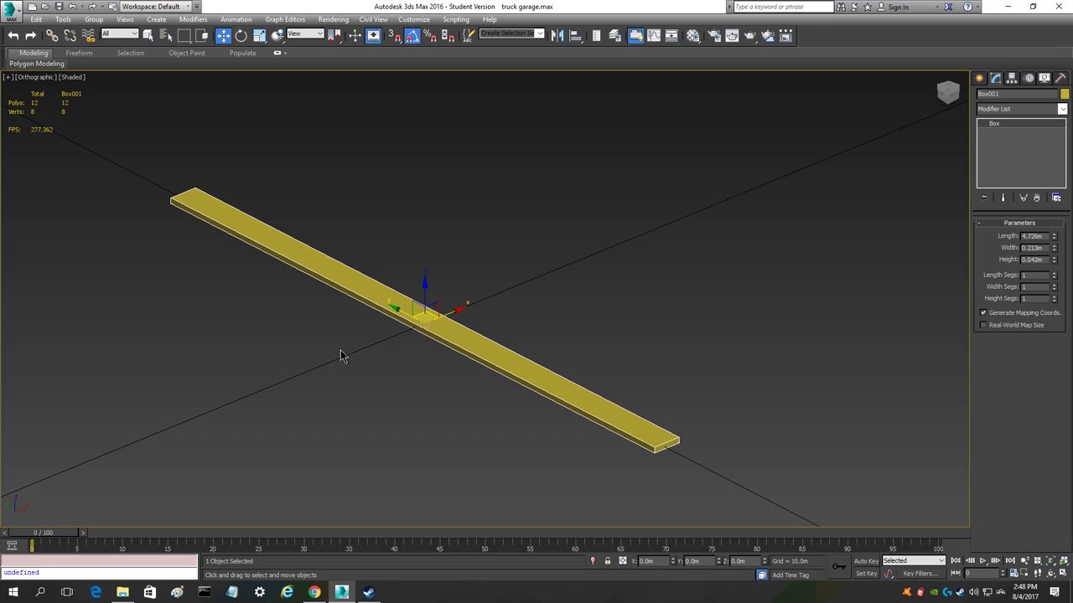
# - Examine the box's placement and proportions up close in the orthographic and left views
pyautogui.scroll(5, 402, 351)
pyautogui.scroll(-5, 414, 352)
pyautogui.moveTo(953, 95)
pyautogui.mouseDown()
pyautogui.moveTo(909, 91)
pyautogui.moveTo(957, 113)
pyautogui.moveTo(964, 99)
pyautogui.mouseUp()
pyautogui.moveTo(337, 321); pyautogui.dragTo(628, 400, button='middle')
pyautogui.scroll(4, 626, 400)
pyautogui.scroll(-2, 627, 401)
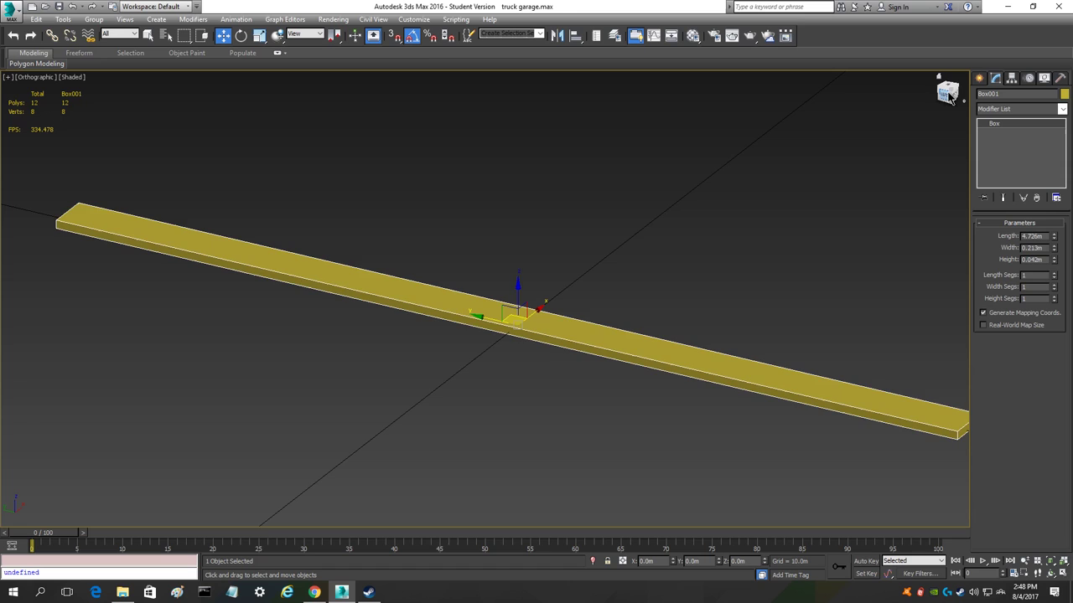
pyautogui.press('l')
pyautogui.scroll(6, 546, 362)
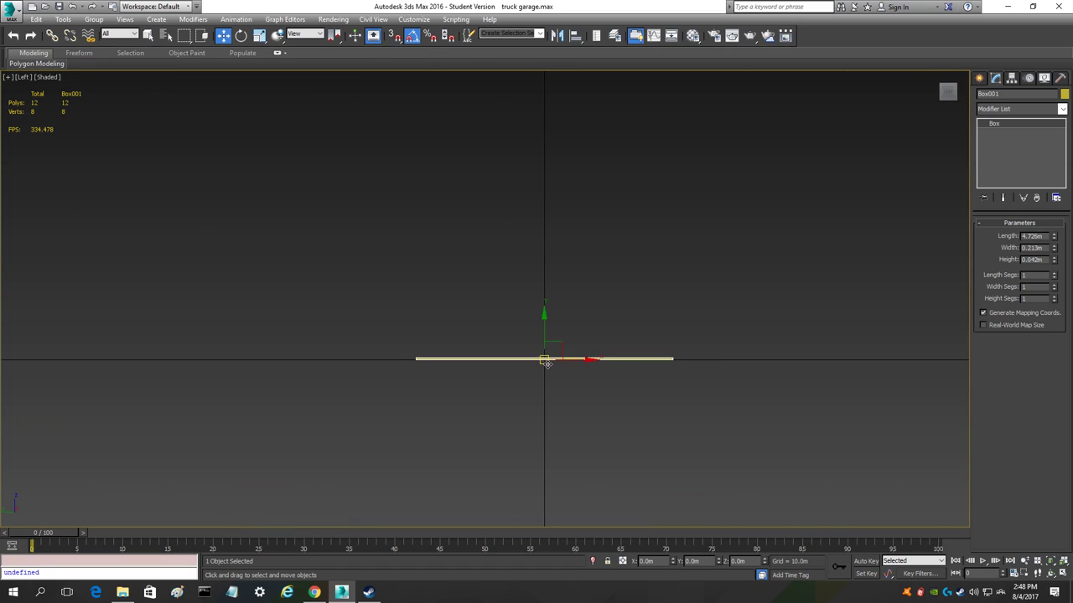
pyautogui.moveTo(570, 376); pyautogui.dragTo(529, 391, button='middle')
pyautogui.scroll(-2, 534, 397)
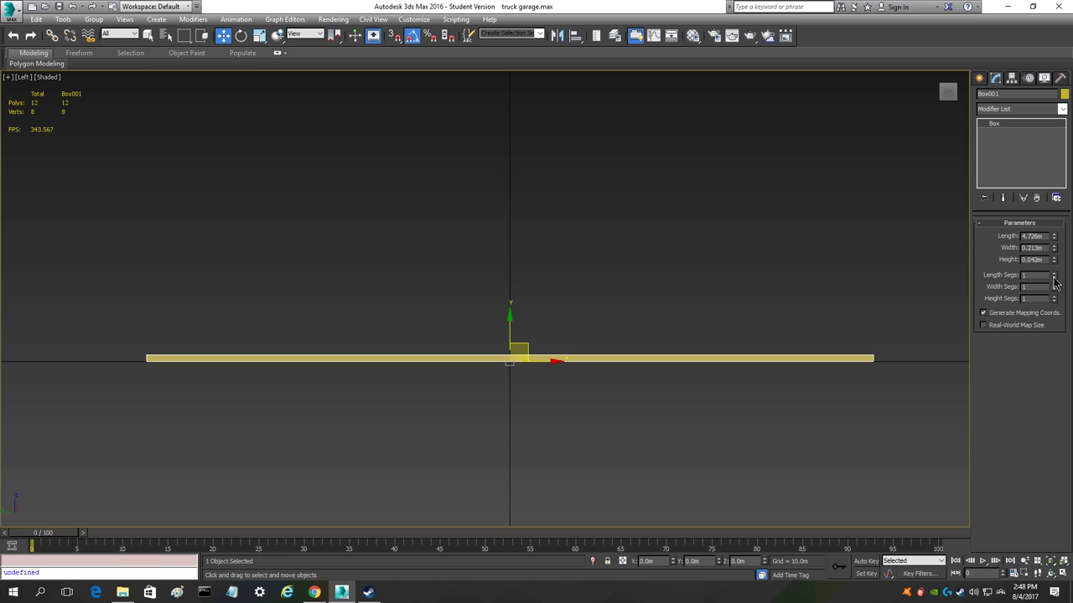
# - Divide the box along its length into 23 segments
pyautogui.moveTo(947, 94); pyautogui.dragTo(933, 107)
pyautogui.moveTo(660, 243); pyautogui.dragTo(615, 319, button='middle')
pyautogui.scroll(1, 597, 320)
pyautogui.scroll(-1, 597, 319)
pyautogui.moveTo(548, 349); pyautogui.dragTo(522, 379, button='middle')
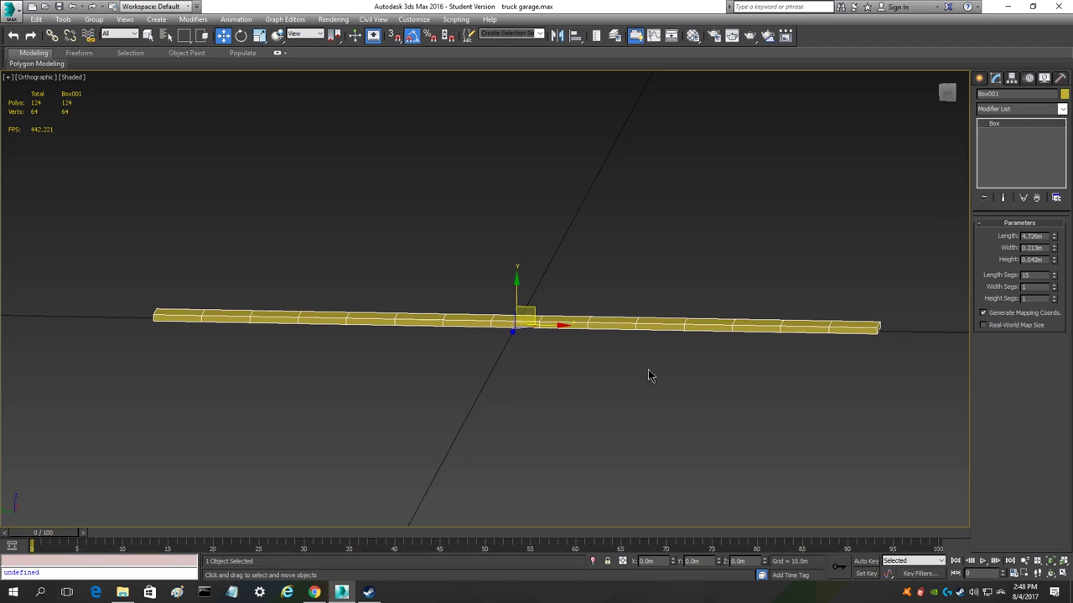
pyautogui.doubleClick(1053, 274)
pyautogui.click(1053, 274)
pyautogui.click(1053, 274)
pyautogui.click(1053, 274)
pyautogui.click(1053, 274)
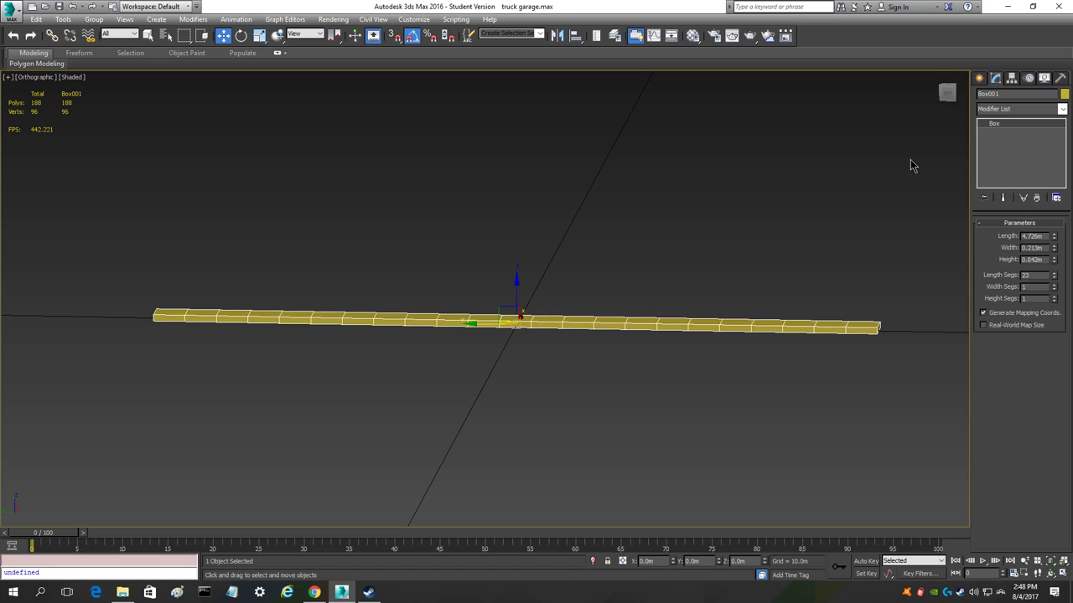
# - Set the box's length segments to 21, checking the spacing of the divisions around its centre
pyautogui.moveTo(945, 92); pyautogui.dragTo(947, 96)
pyautogui.scroll(3, 376, 501)
pyautogui.moveTo(440, 441); pyautogui.dragTo(719, 418, button='middle')
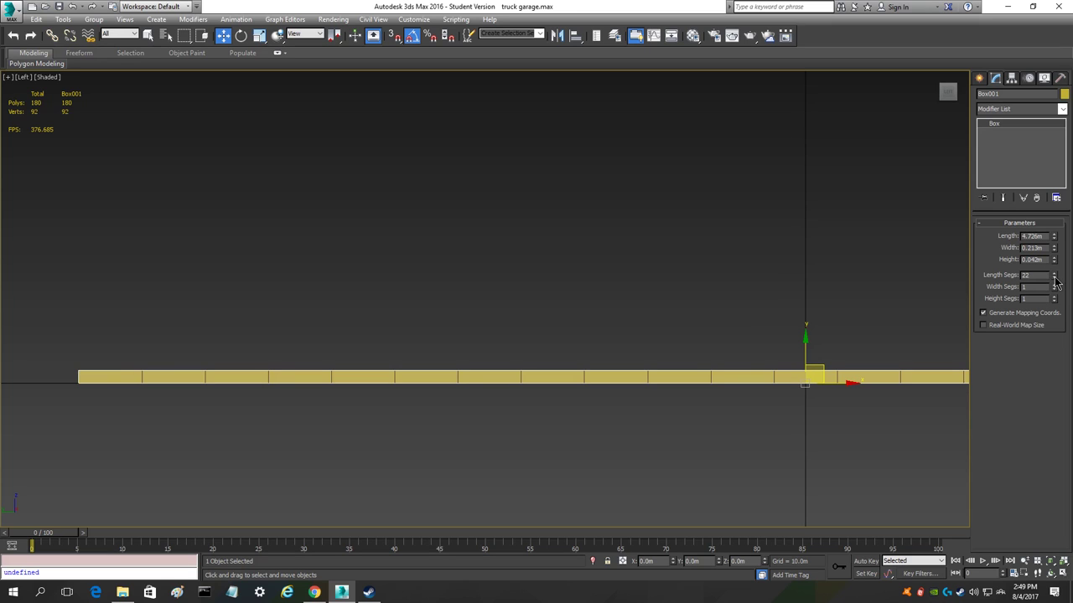
pyautogui.moveTo(482, 446); pyautogui.dragTo(790, 464, button='middle')
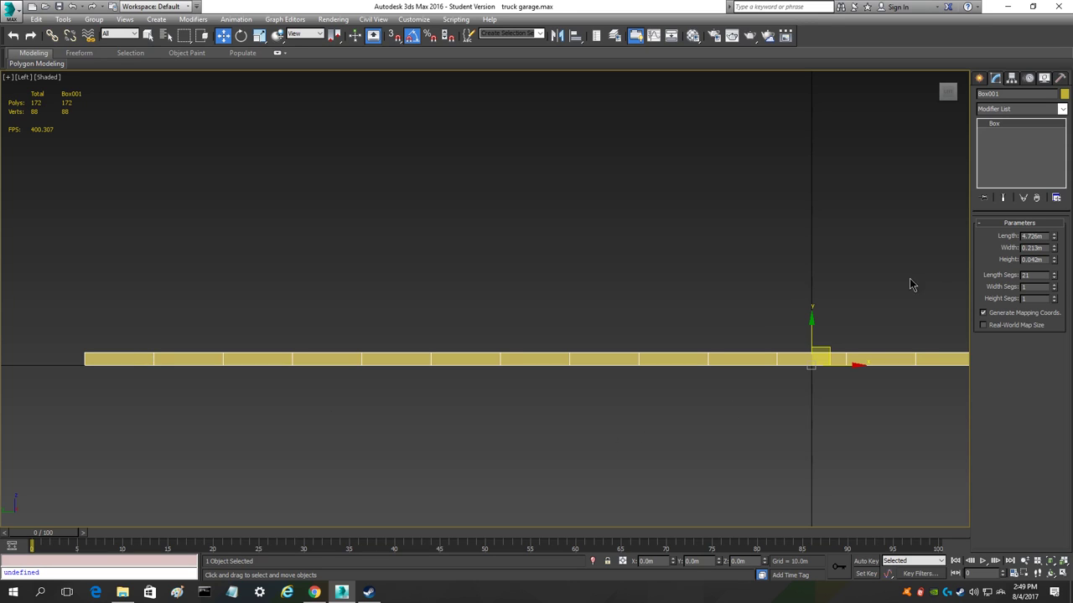
pyautogui.scroll(-3, 662, 475)
pyautogui.moveTo(793, 483); pyautogui.dragTo(575, 442, button='middle')
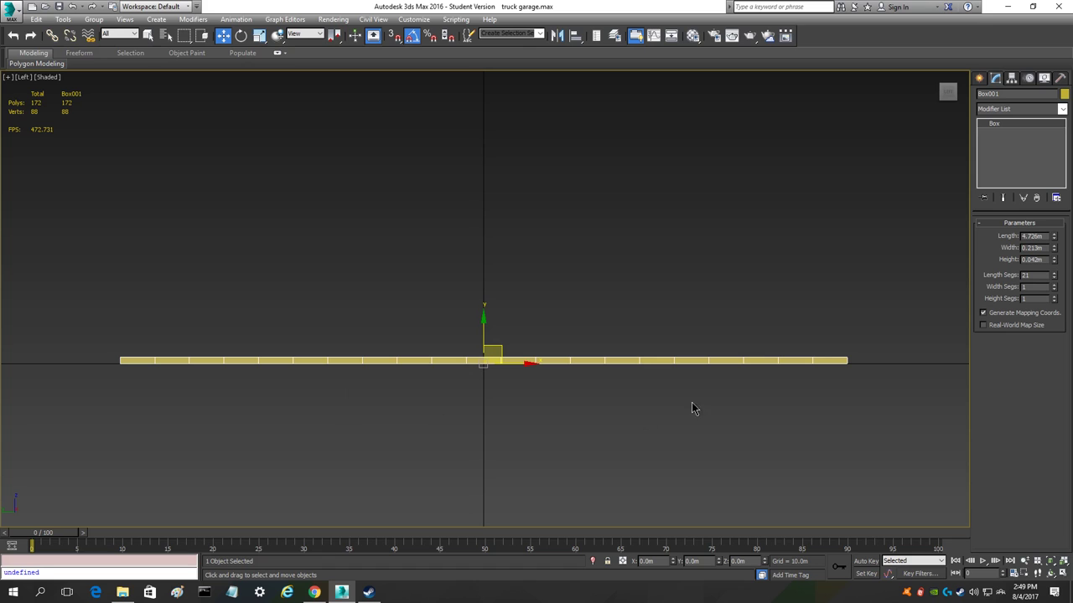
pyautogui.moveTo(954, 103); pyautogui.dragTo(944, 109)
pyautogui.moveTo(611, 242); pyautogui.dragTo(623, 334, button='middle')
pyautogui.scroll(3, 584, 389)
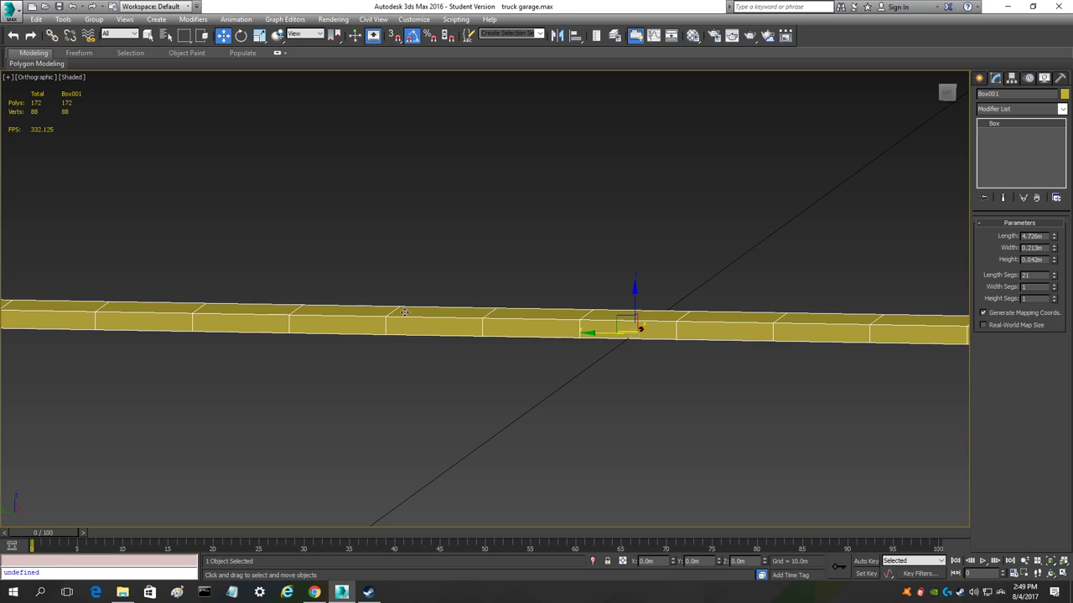
# - Examine the whole segmented box in the left view, checking how its divisions sit around the centre
pyautogui.scroll(-3, 401, 377)
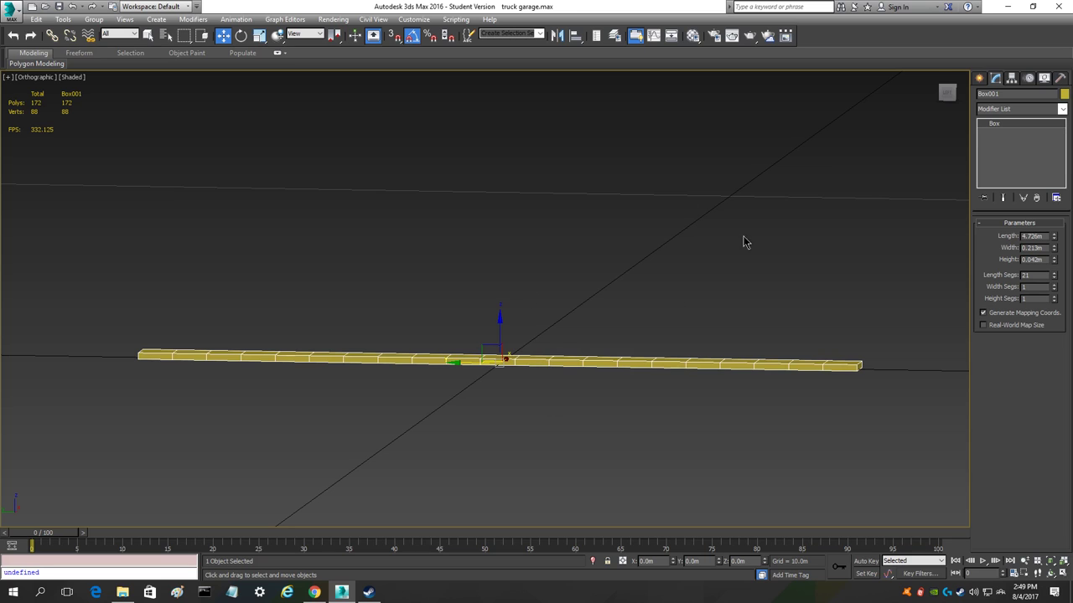
pyautogui.click(947, 95)
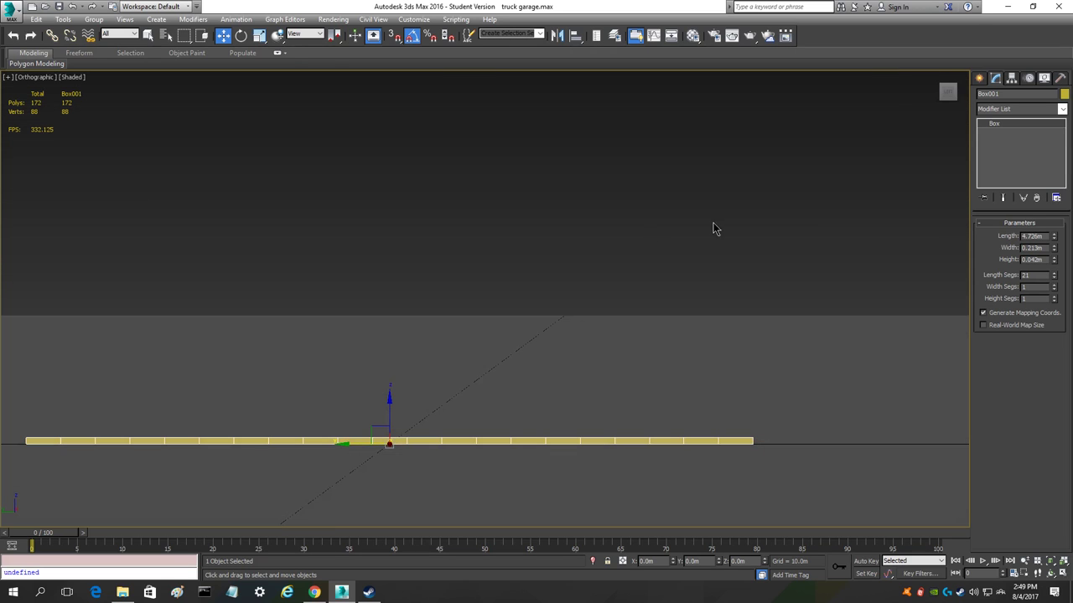
pyautogui.click(954, 95)
pyautogui.click(944, 94)
pyautogui.moveTo(467, 454); pyautogui.dragTo(570, 357, button='middle')
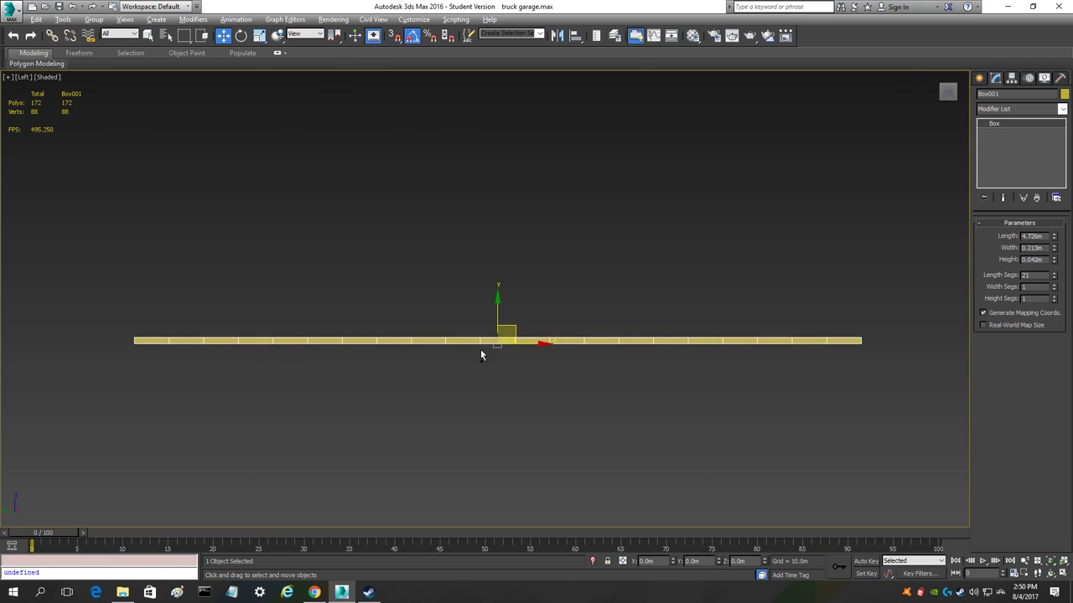
pyautogui.scroll(2, 499, 345)
pyautogui.moveTo(501, 346); pyautogui.dragTo(449, 369, button='middle')
pyautogui.scroll(4, 496, 361)
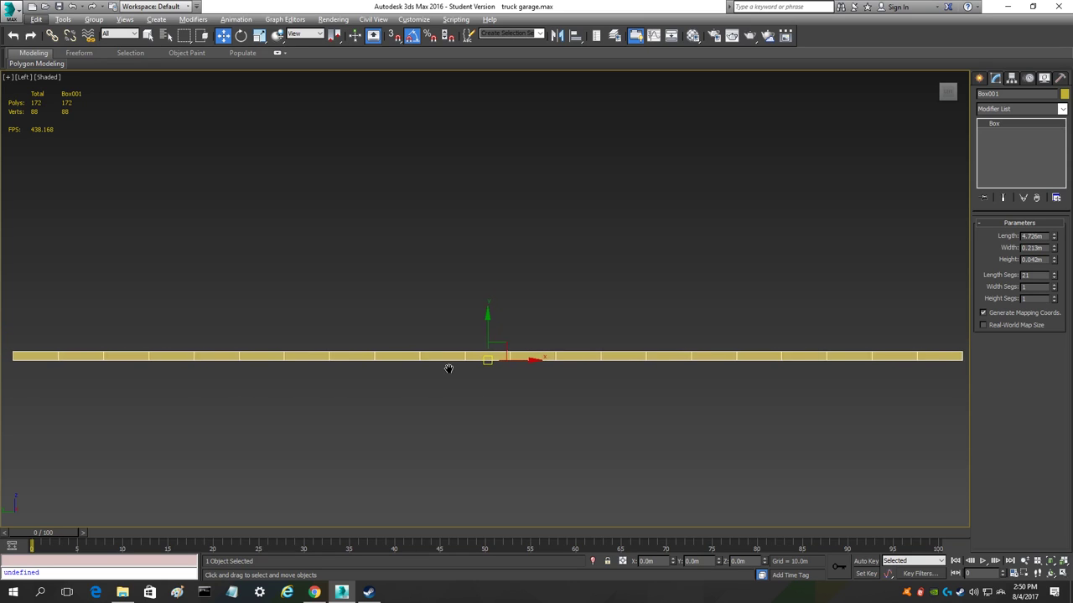
# - Inspect the box in the perspective and orthographic views, framing its full length
pyautogui.click(22, 77)
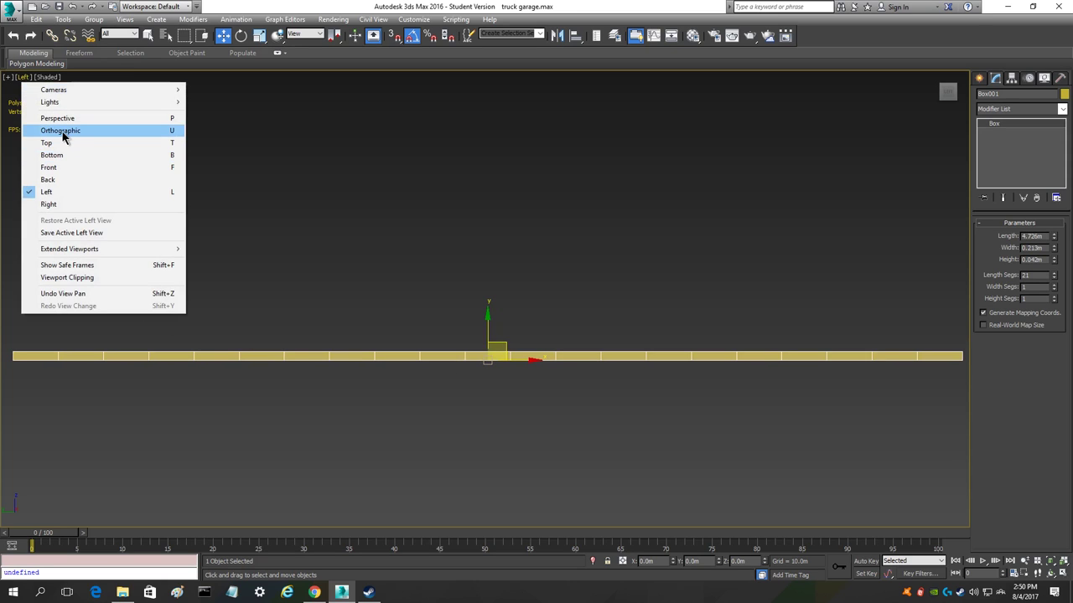
pyautogui.click(279, 128)
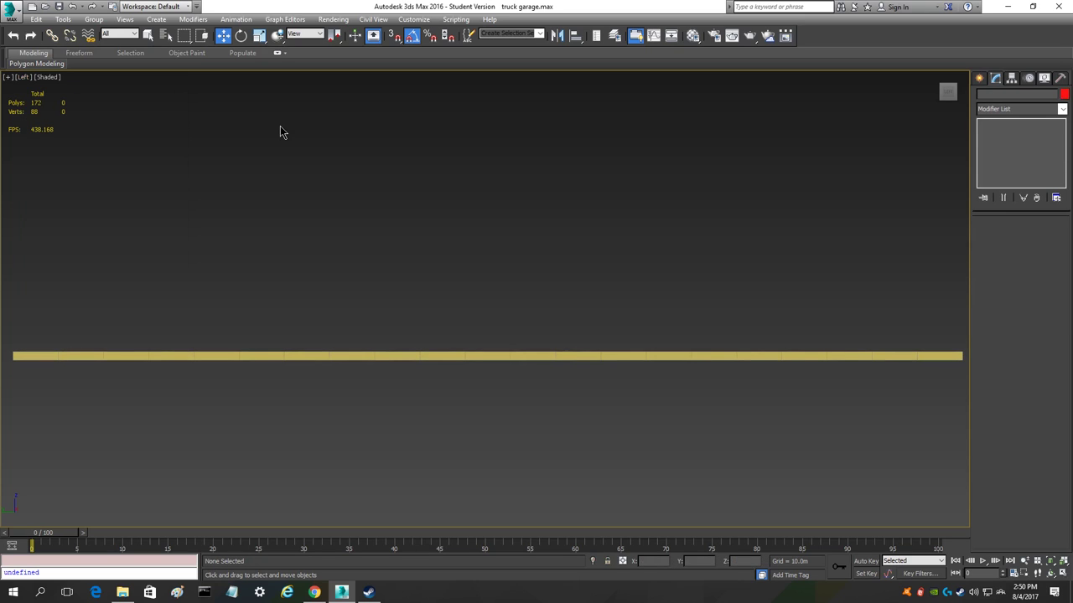
pyautogui.click(428, 353)
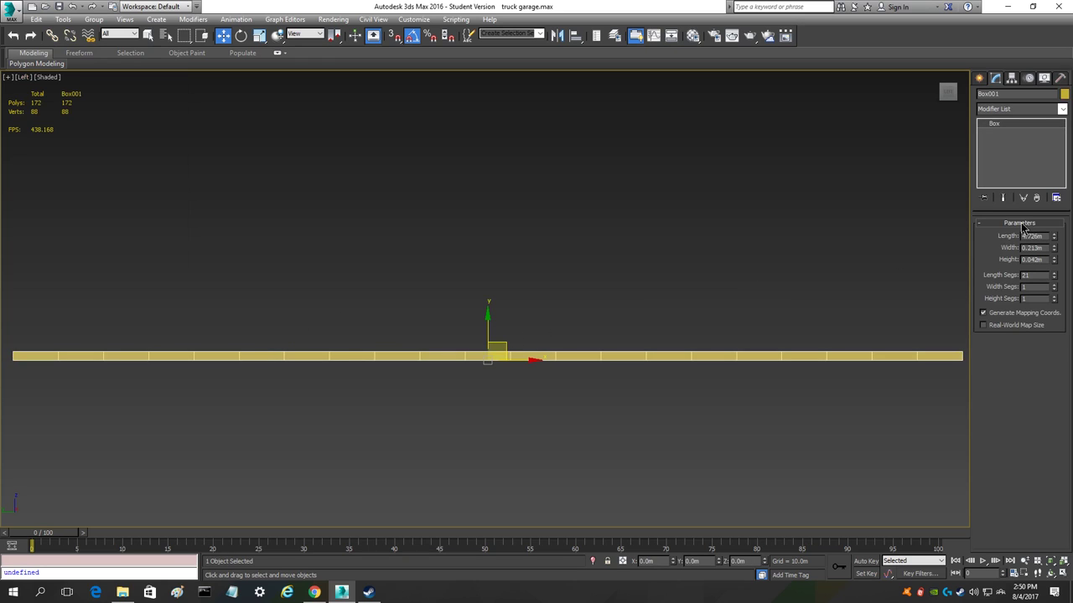
pyautogui.click(23, 79)
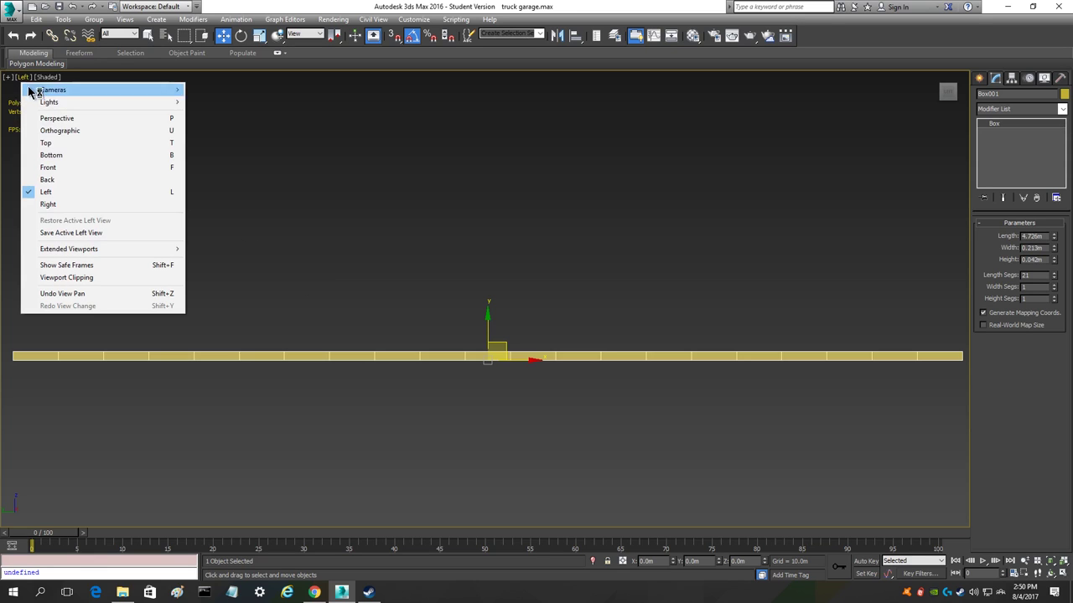
pyautogui.click(59, 120)
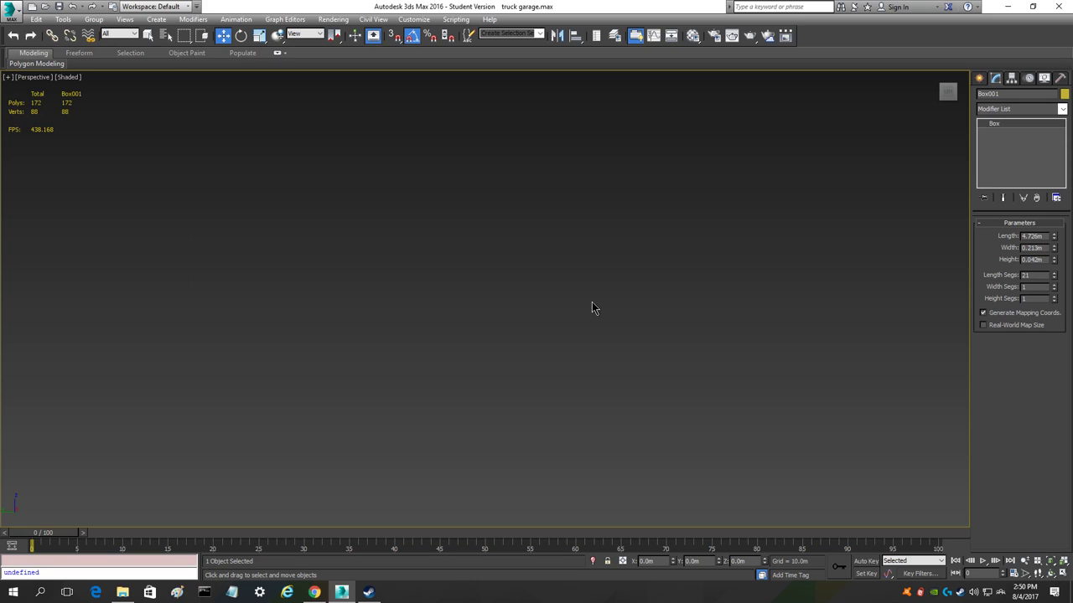
pyautogui.press('z')
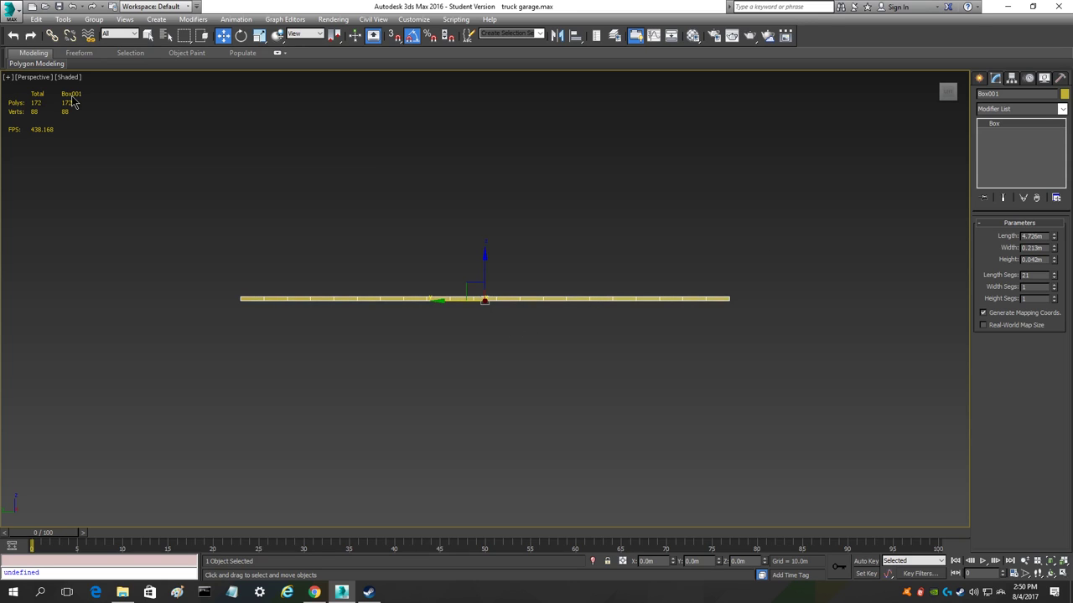
pyautogui.click(34, 77)
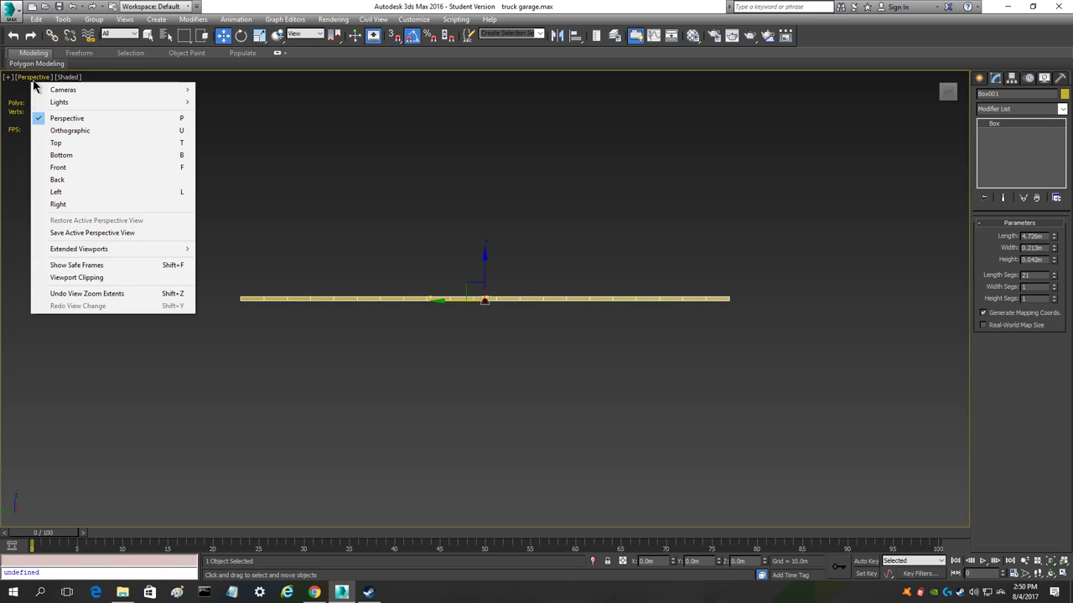
pyautogui.click(80, 132)
pyautogui.scroll(3, 505, 325)
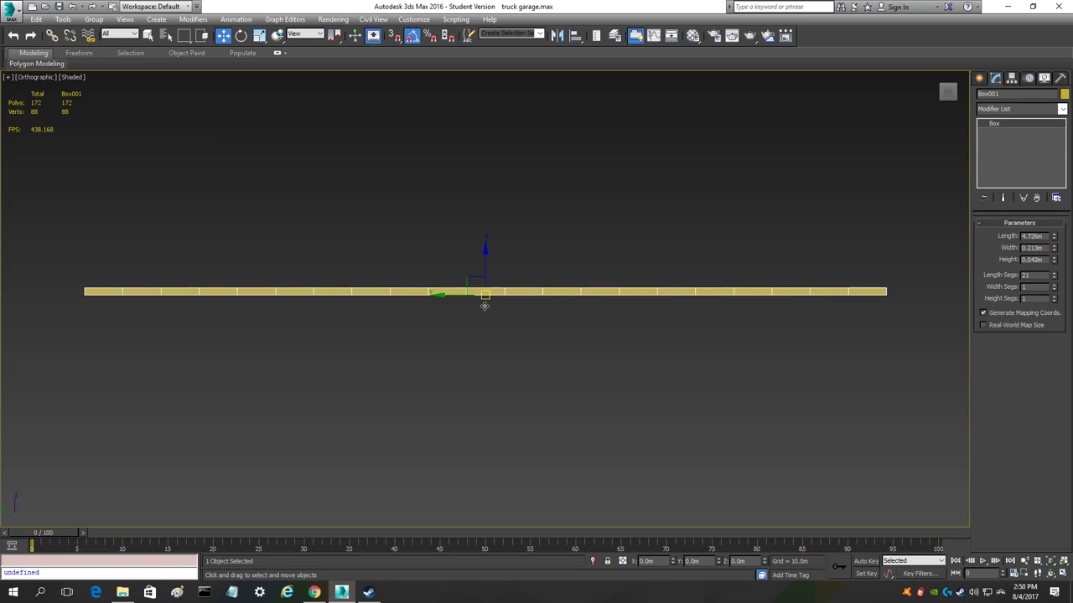
# - In the left view, make four independent copies of the box stacked directly beneath it, each offset 0.042 m downward
pyautogui.click(945, 95)
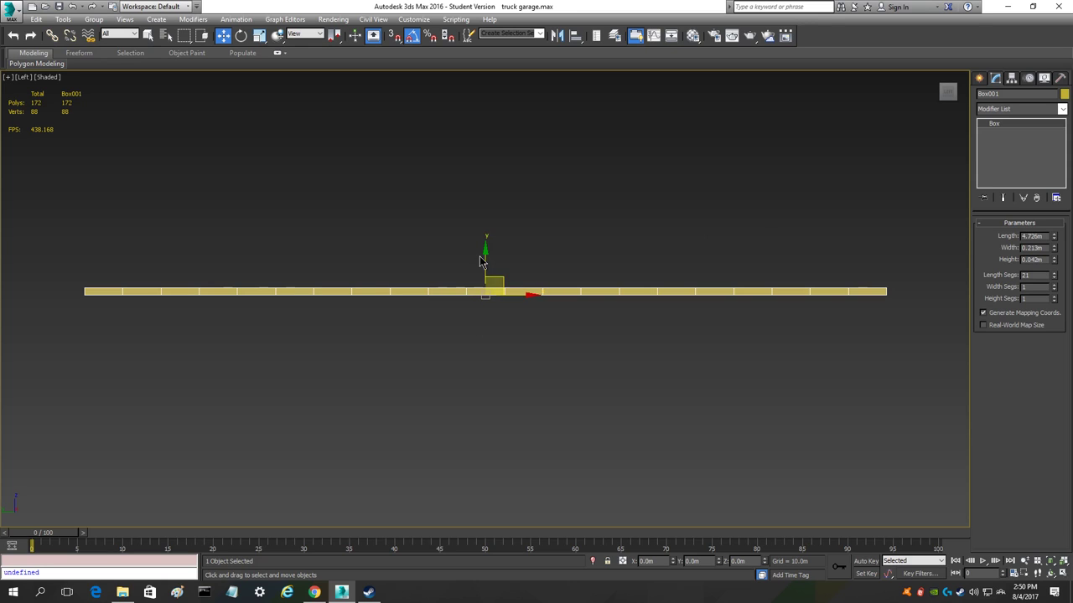
pyautogui.scroll(5, 473, 303)
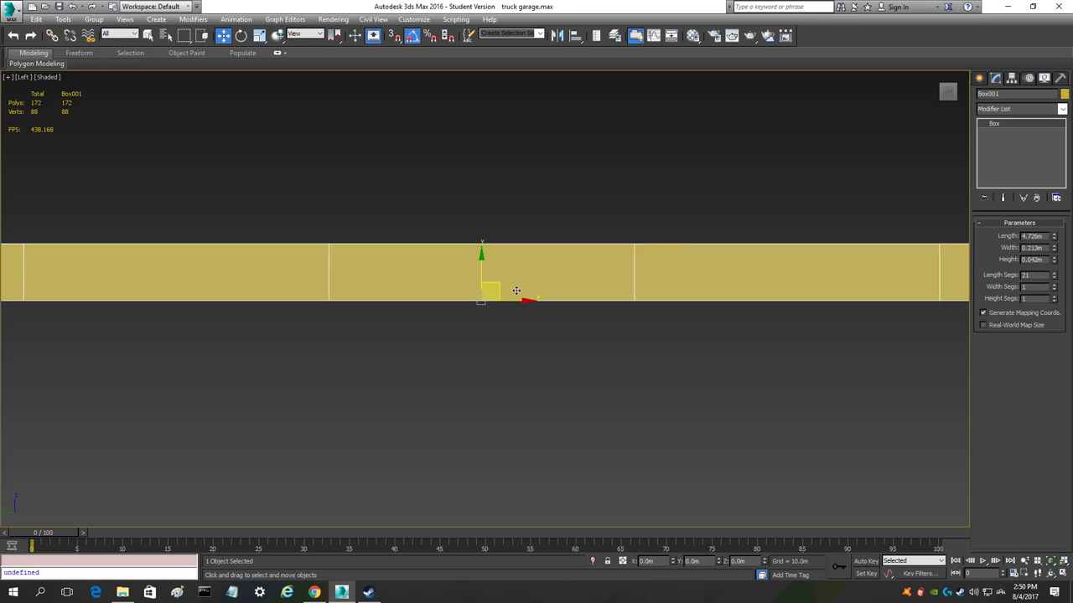
pyautogui.scroll(4, 474, 316)
pyautogui.moveTo(476, 316); pyautogui.dragTo(473, 350, button='middle')
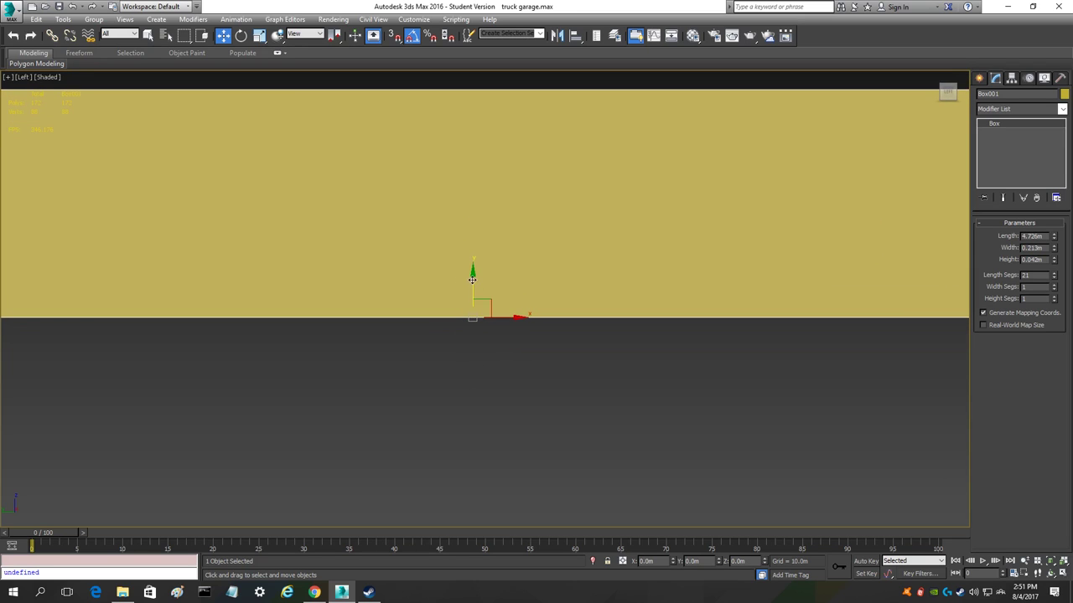
pyautogui.scroll(-3, 475, 289)
pyautogui.scroll(1, 475, 291)
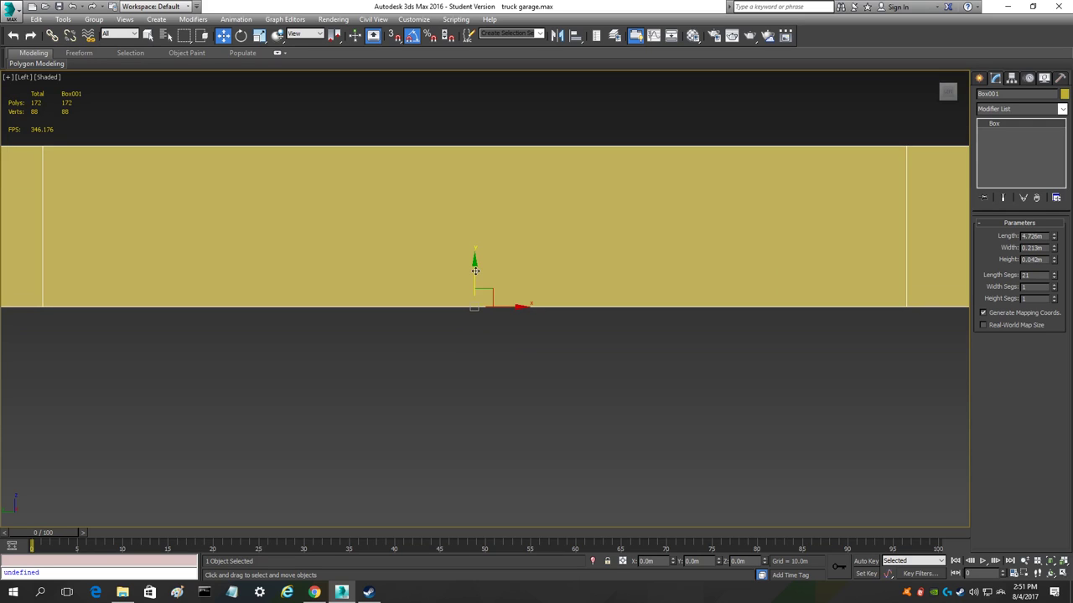
pyautogui.moveTo(473, 262)
pyautogui.keyDown('shift'); pyautogui.mouseDown()
pyautogui.moveTo(497, 378)
pyautogui.moveTo(472, 429)
pyautogui.moveTo(448, 423)
pyautogui.mouseUp(); pyautogui.keyUp('shift')
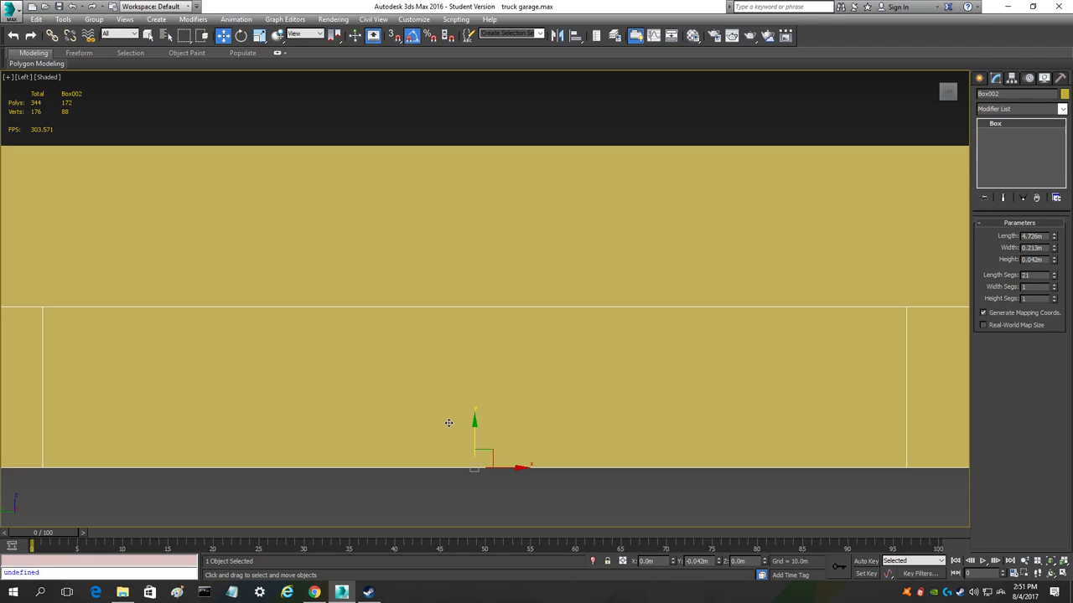
pyautogui.keyDown('shift'); pyautogui.moveTo(449, 422); pyautogui.dragTo(448, 422); pyautogui.keyUp('shift')
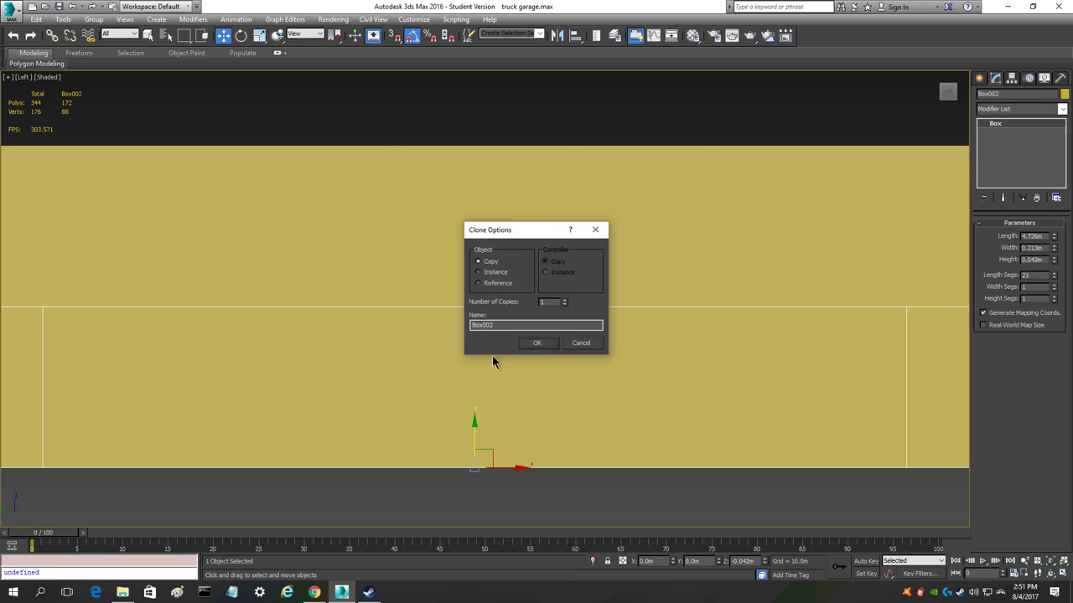
pyautogui.moveTo(539, 235)
pyautogui.mouseDown()
pyautogui.moveTo(531, 212)
pyautogui.moveTo(538, 228)
pyautogui.mouseUp()
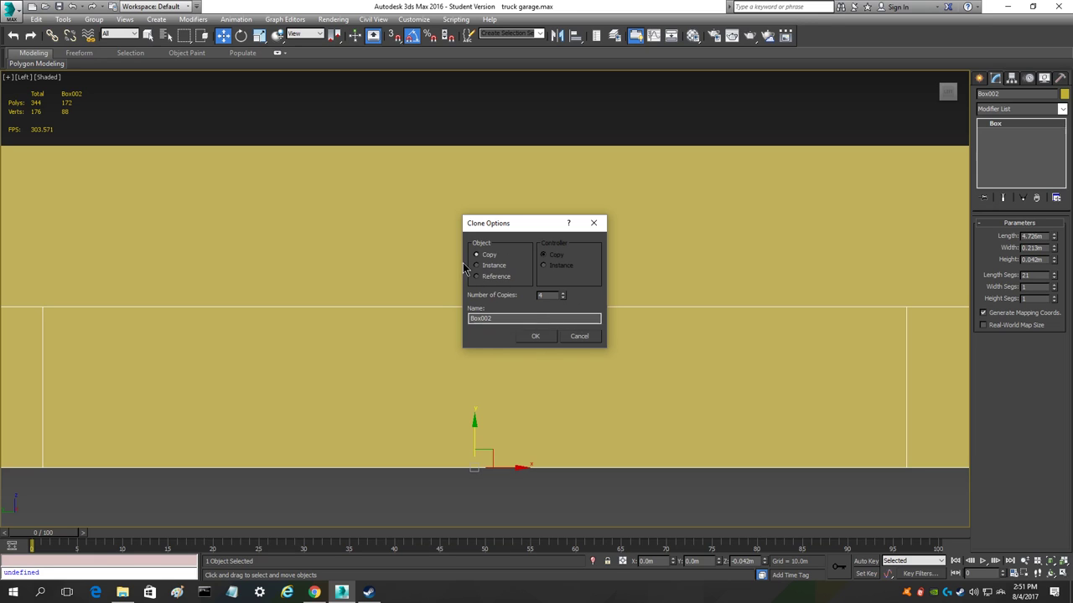
pyautogui.click(535, 338)
# - Select all five stacked boxes and inspect how their edges and segment divisions line up
pyautogui.scroll(-5, 471, 361)
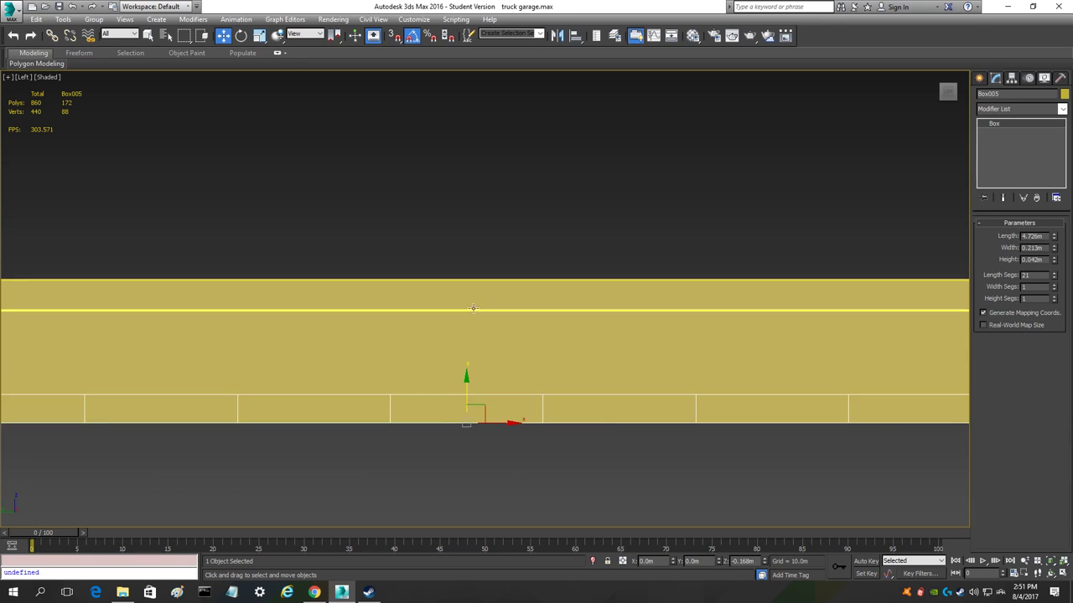
pyautogui.scroll(-2, 490, 399)
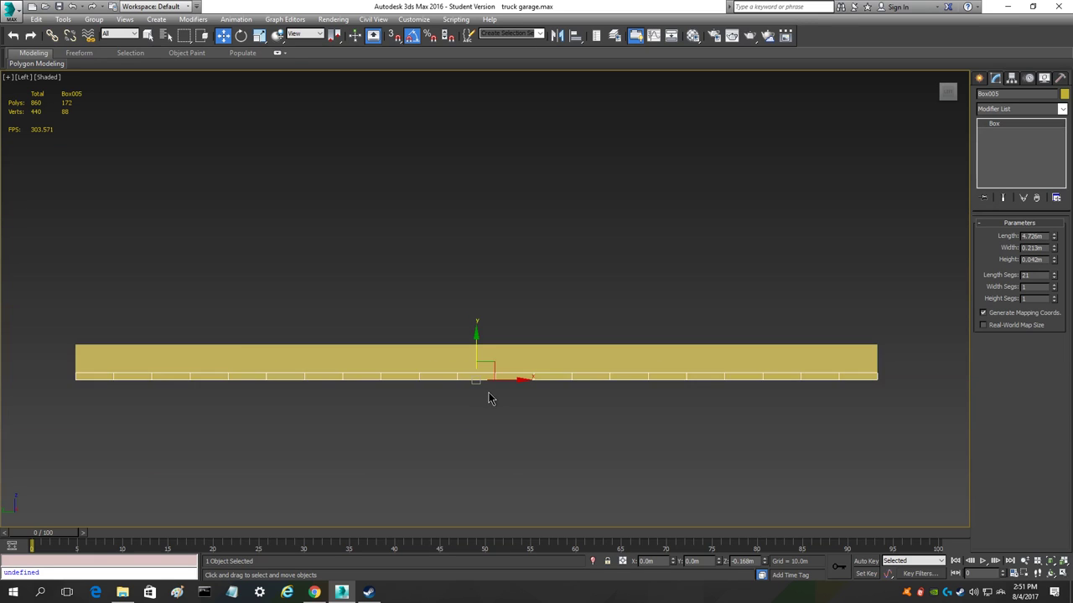
pyautogui.moveTo(363, 255); pyautogui.dragTo(543, 462)
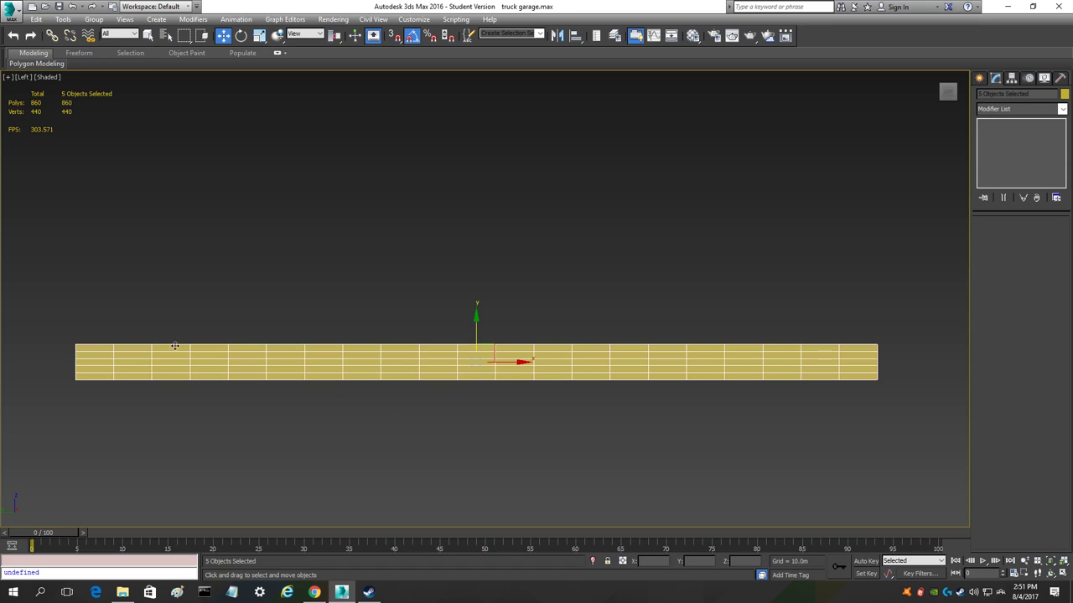
pyautogui.scroll(5, 452, 378)
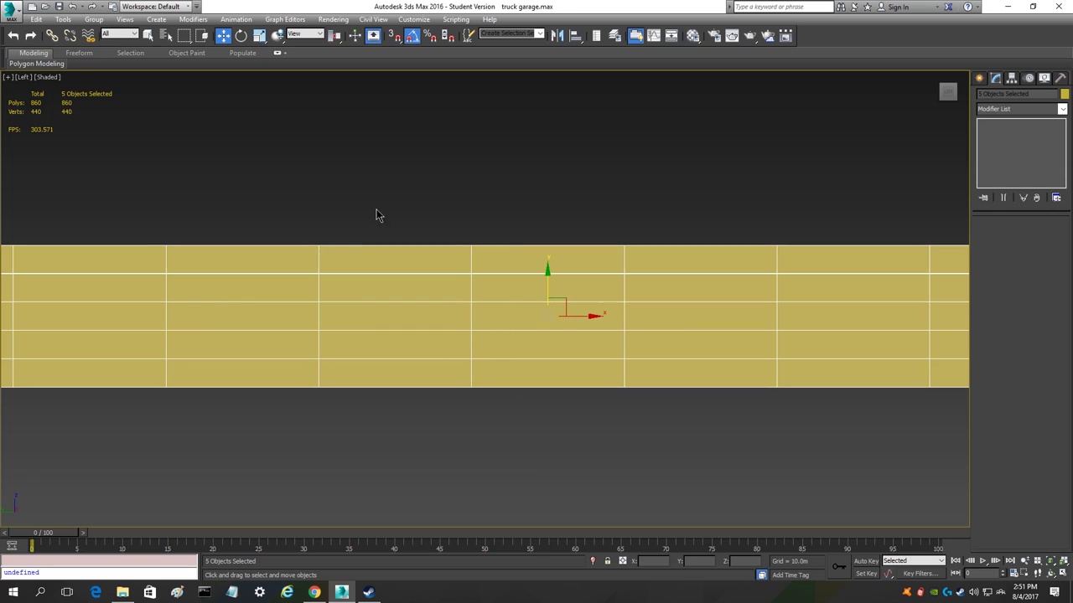
pyautogui.scroll(3, 498, 259)
pyautogui.scroll(-5, 498, 259)
pyautogui.click(498, 239)
pyautogui.scroll(-2, 544, 243)
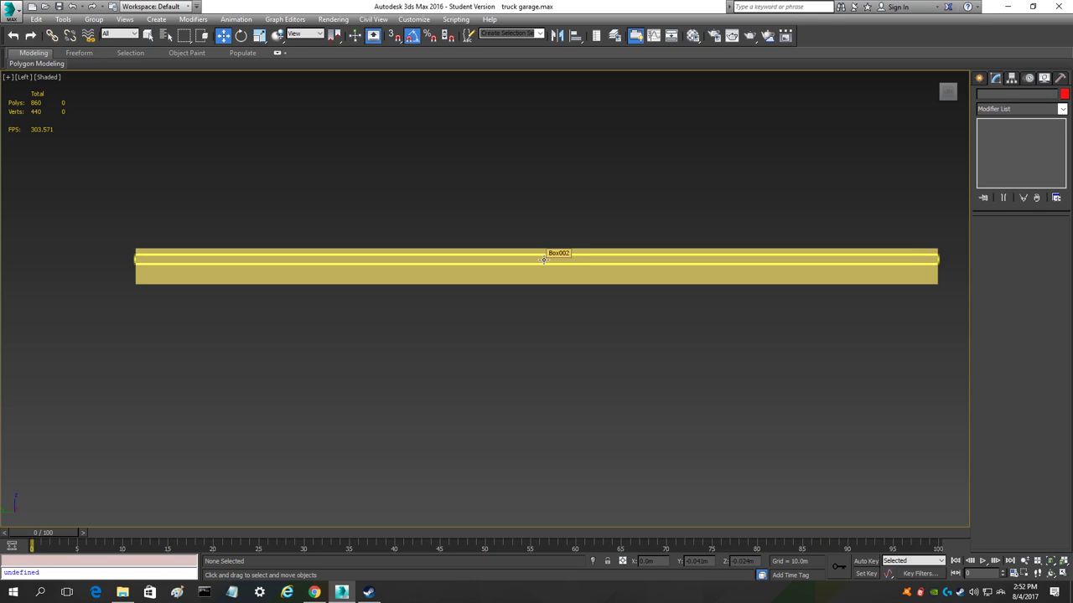
# - Scale the second box from the top of the stack to about 85% along its length
pyautogui.click(543, 260)
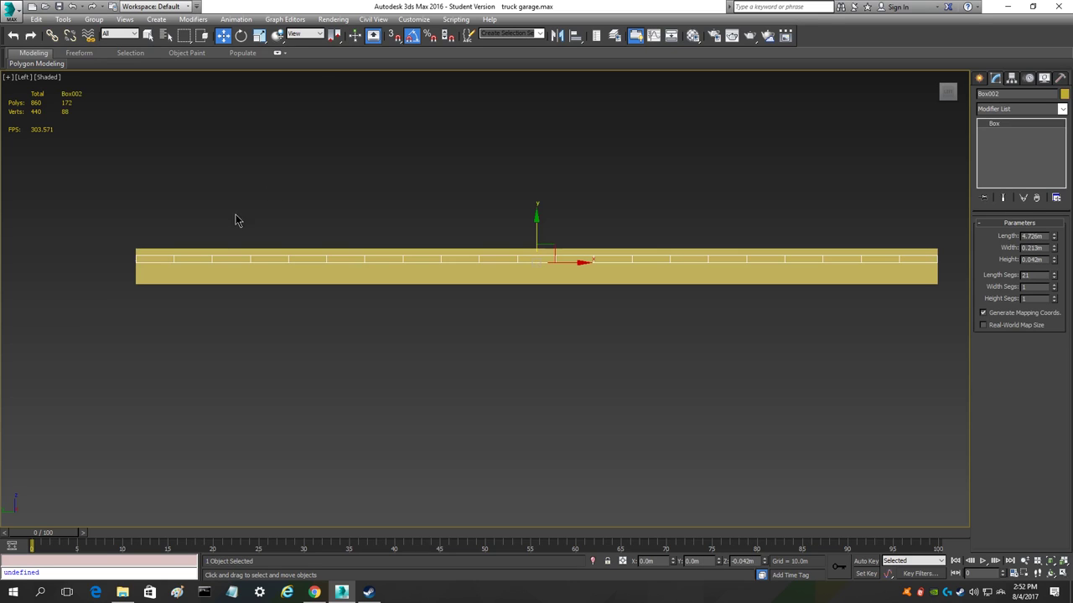
pyautogui.click(331, 249)
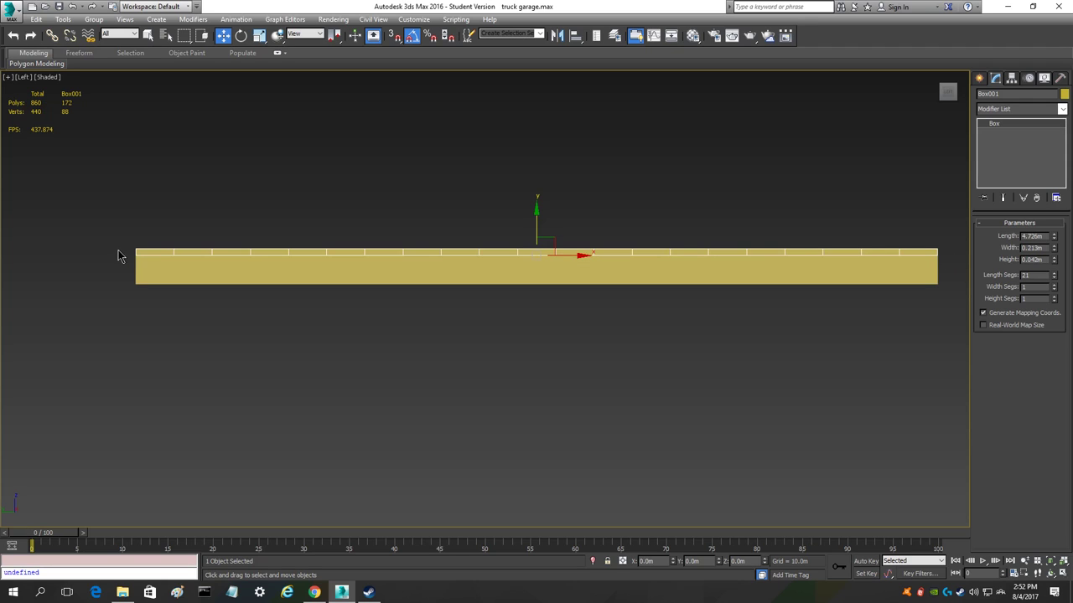
pyautogui.click(509, 259)
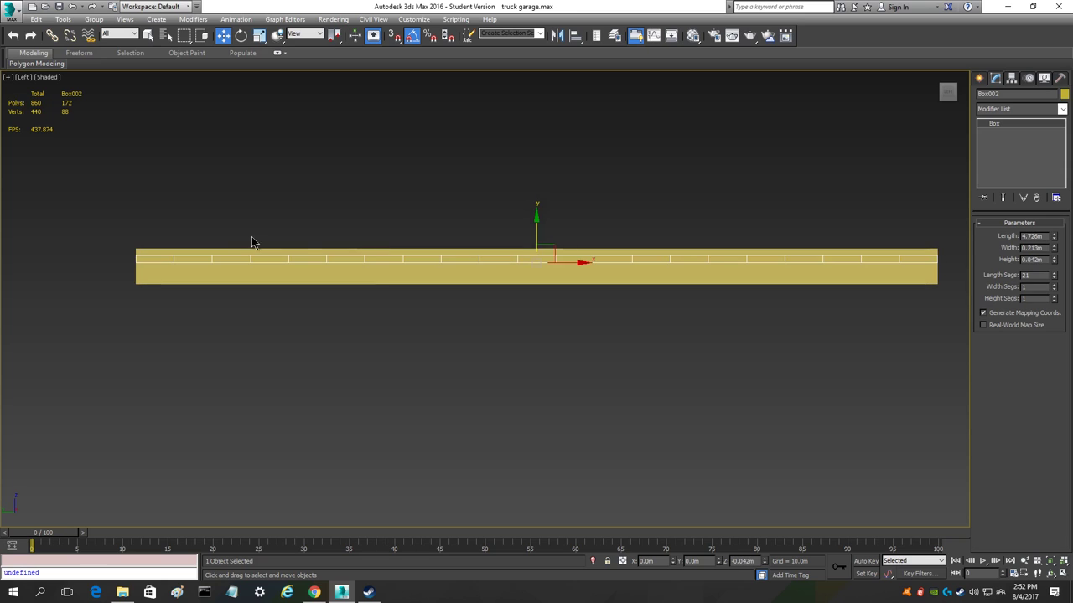
pyautogui.rightClick(614, 305)
pyautogui.click(636, 331)
pyautogui.moveTo(574, 263); pyautogui.dragTo(578, 265)
pyautogui.click(546, 251)
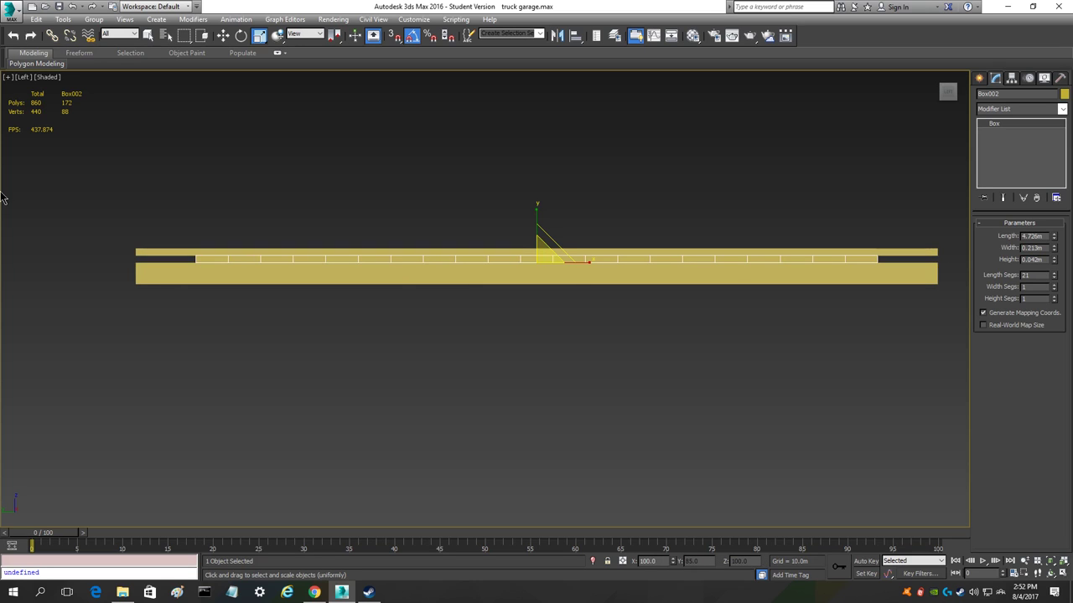
# - Show edged faces in the left viewport to compare the segment divisions of all the boxes
pyautogui.click(48, 77)
pyautogui.click(89, 127)
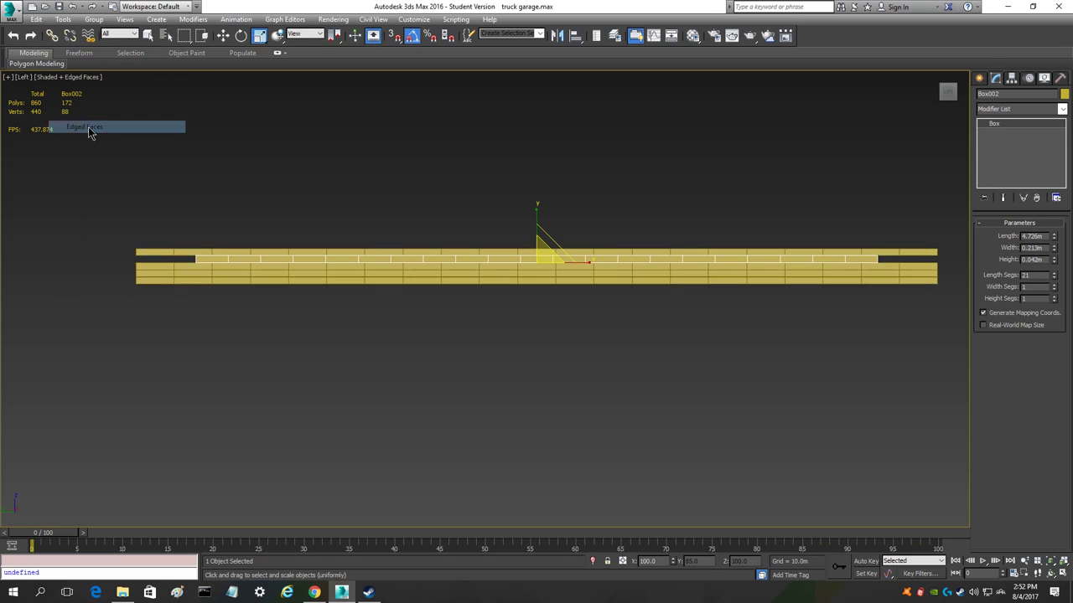
pyautogui.scroll(4, 201, 257)
pyautogui.scroll(-2, 201, 256)
pyautogui.moveTo(550, 275); pyautogui.dragTo(474, 282, button='middle')
pyautogui.scroll(-2, 474, 282)
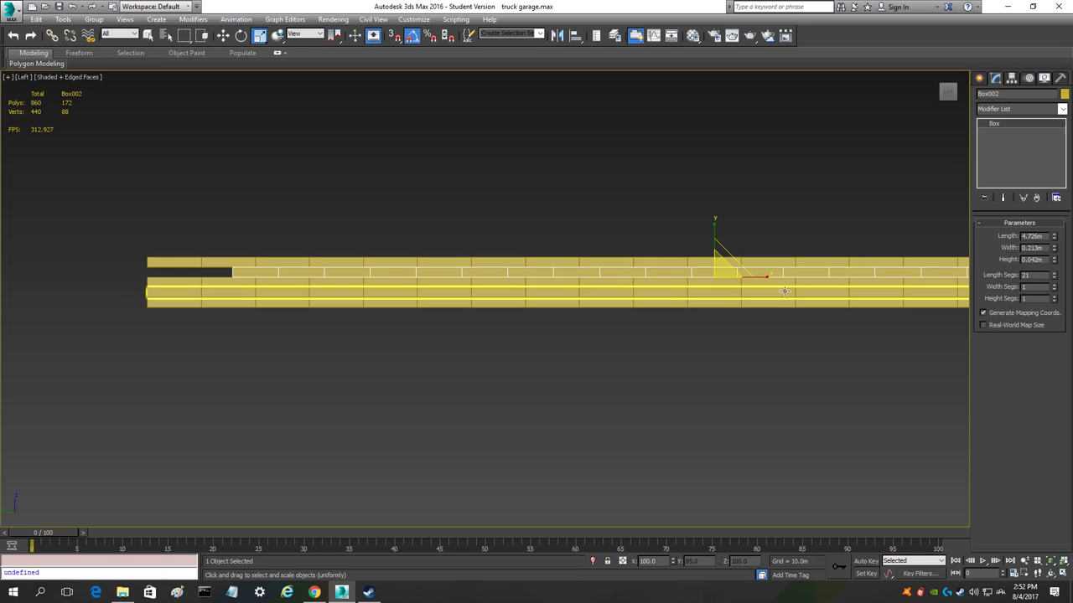
# - Shorten the second box to about 71.28% along its length, bringing its end near the neighbours' third division
pyautogui.moveTo(766, 276); pyautogui.dragTo(759, 277)
pyautogui.scroll(5, 310, 274)
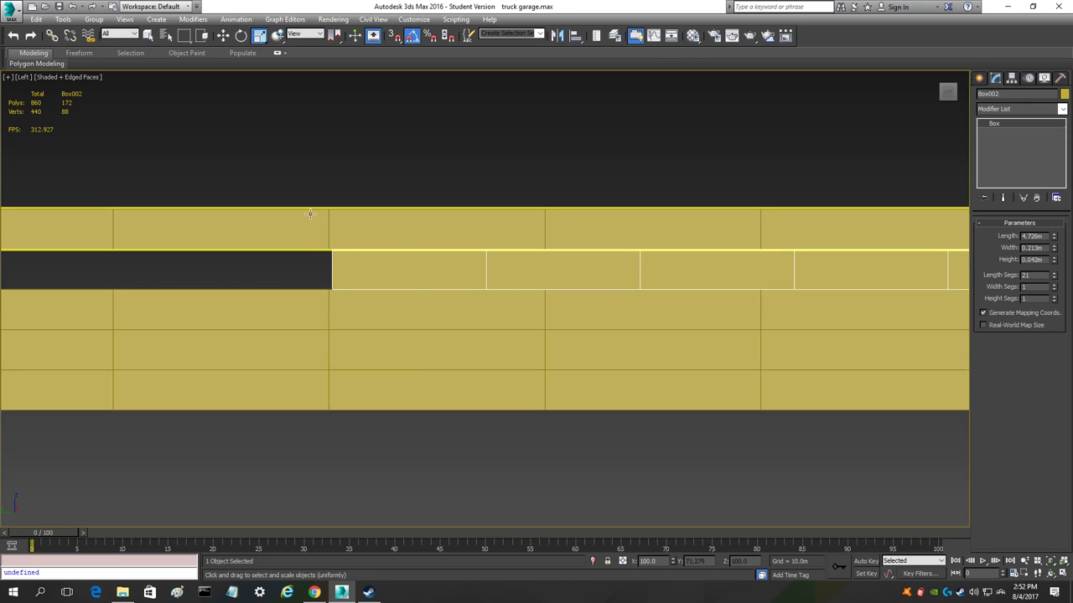
pyautogui.scroll(-4, 343, 216)
pyautogui.scroll(6, 315, 300)
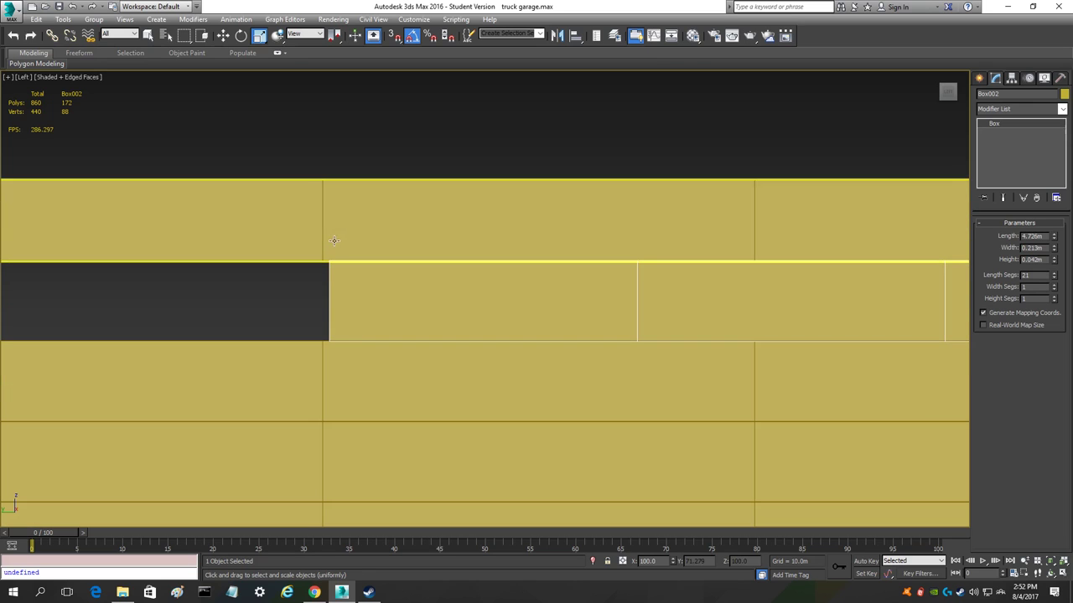
pyautogui.scroll(-3, 340, 311)
pyautogui.moveTo(548, 331); pyautogui.dragTo(275, 338, button='middle')
pyautogui.scroll(-2, 287, 330)
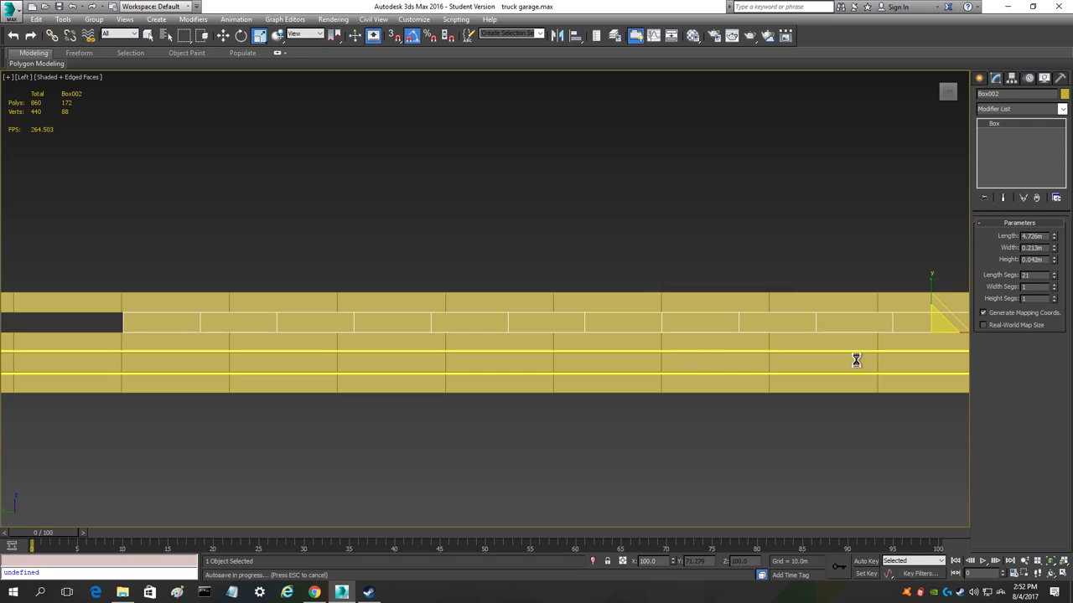
pyautogui.moveTo(857, 359); pyautogui.dragTo(777, 356, button='middle')
pyautogui.moveTo(904, 332); pyautogui.dragTo(910, 327)
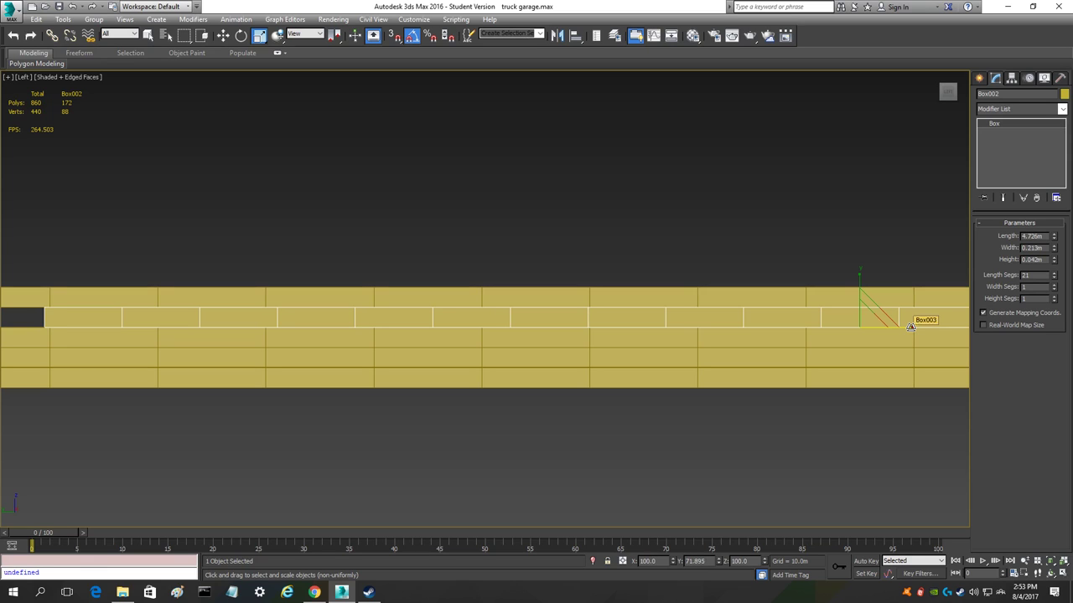
pyautogui.scroll(5, 11, 311)
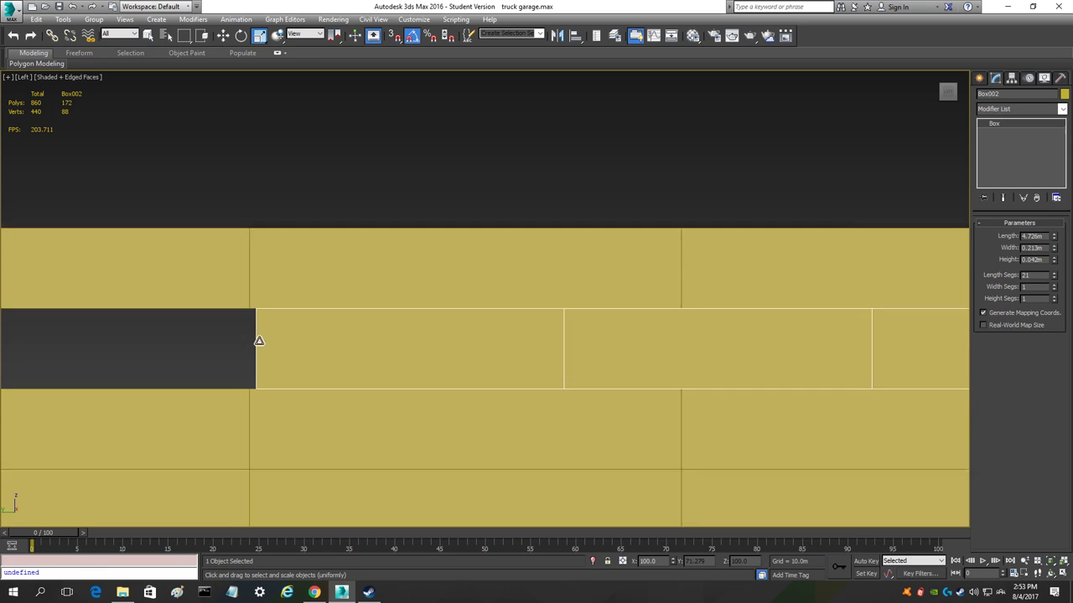
pyautogui.scroll(-1, 259, 341)
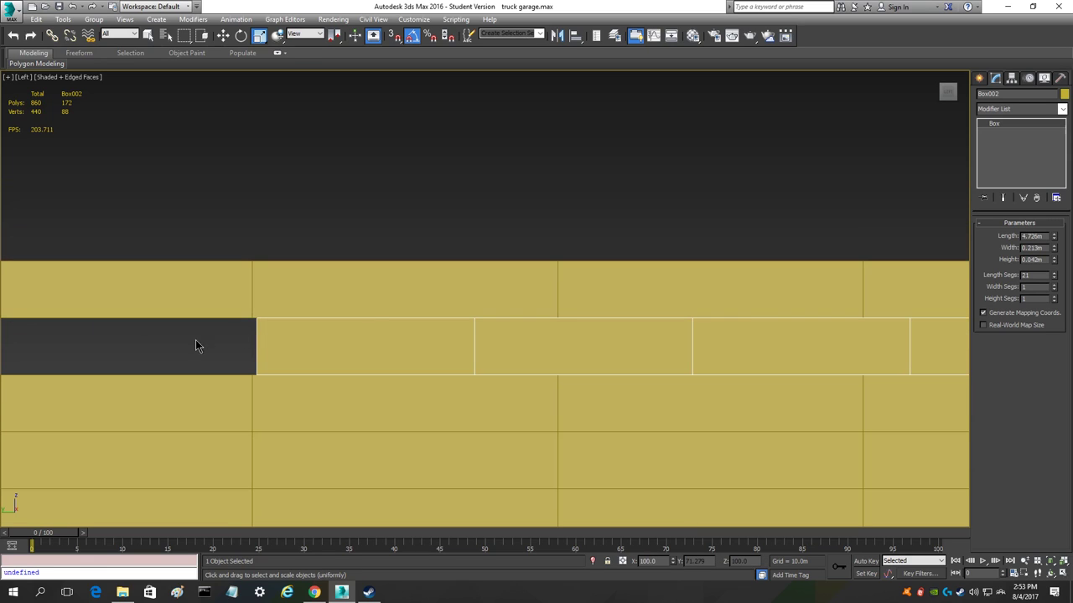
# - Set the second box's length to 4.735 m so its end meets the neighbours' third division
pyautogui.click(1054, 237)
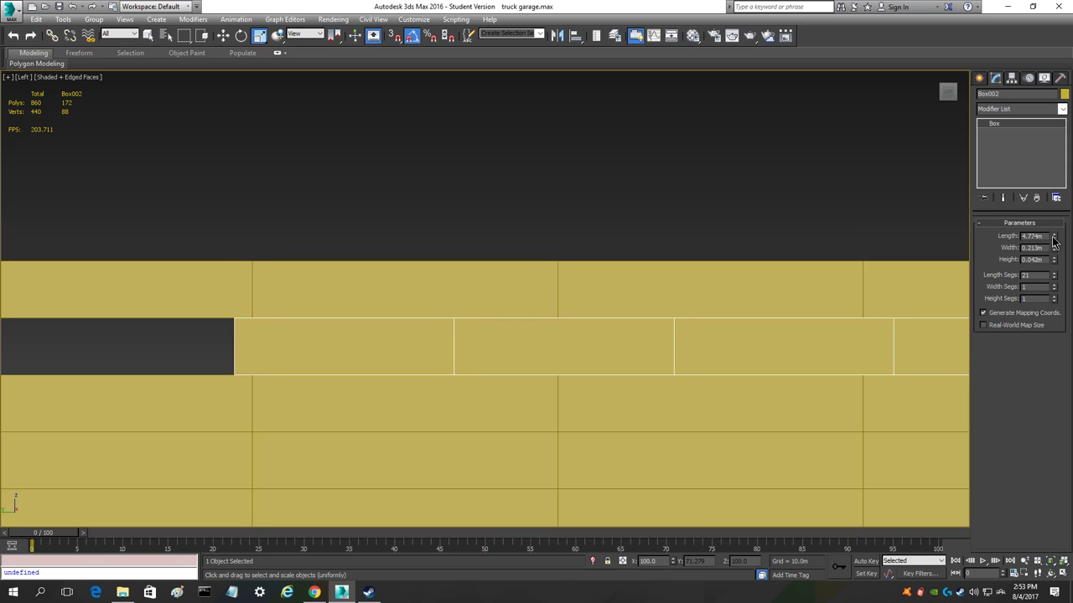
pyautogui.click(1053, 238)
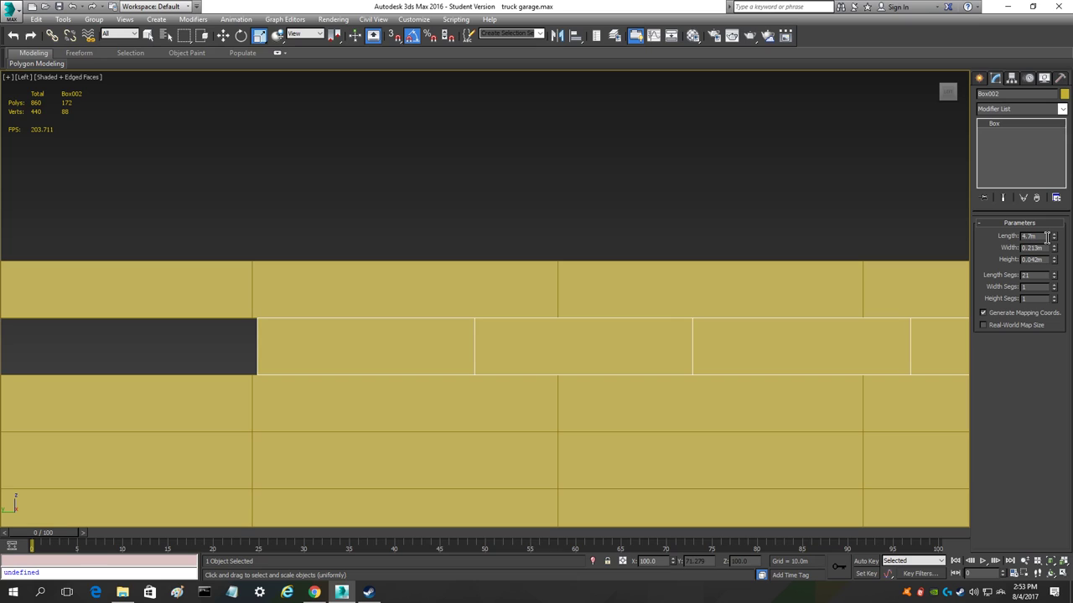
pyautogui.press('Return')
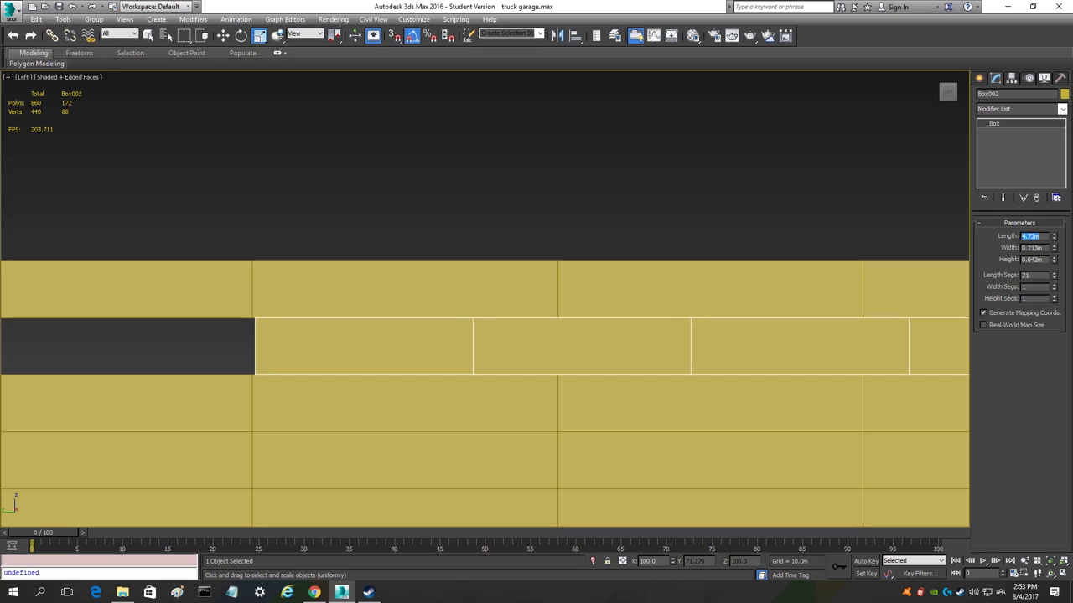
pyautogui.write('4.79')
pyautogui.press('Return')
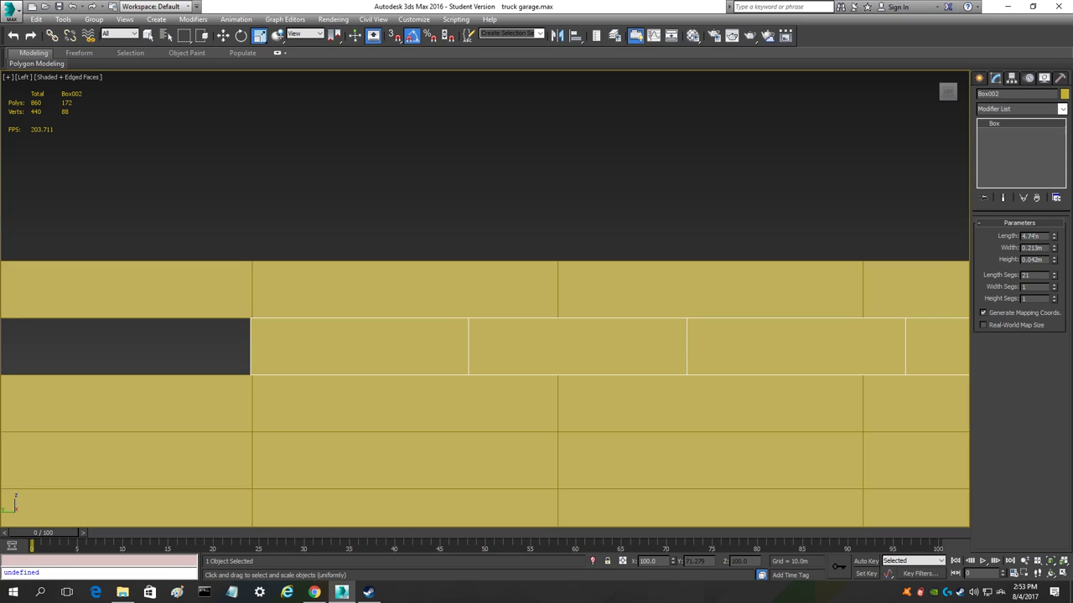
pyautogui.write('4.735')
pyautogui.press('Return')
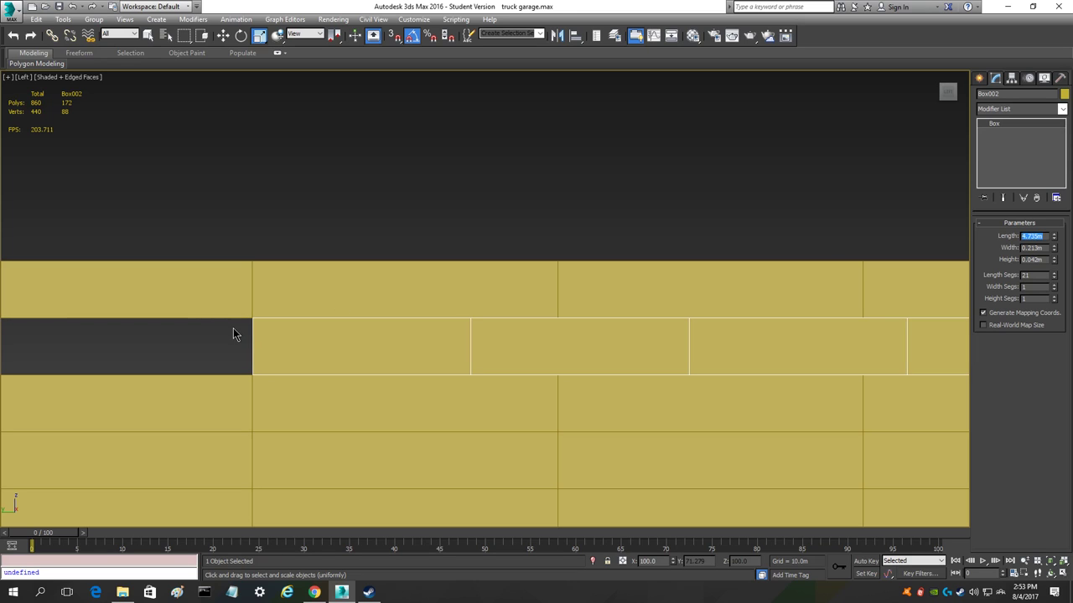
# - Examine up close and along the whole stack how the second box's ends line up with the neighbouring divisions
pyautogui.scroll(5, 233, 331)
pyautogui.scroll(-5, 233, 328)
pyautogui.scroll(6, 233, 328)
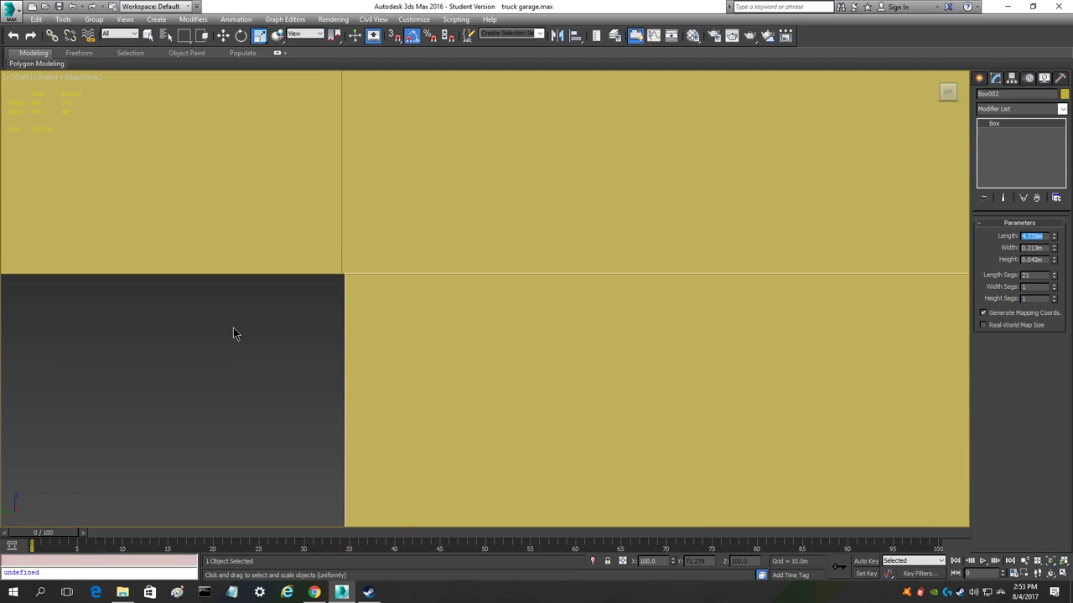
pyautogui.scroll(5, 313, 265)
pyautogui.scroll(-7, 470, 356)
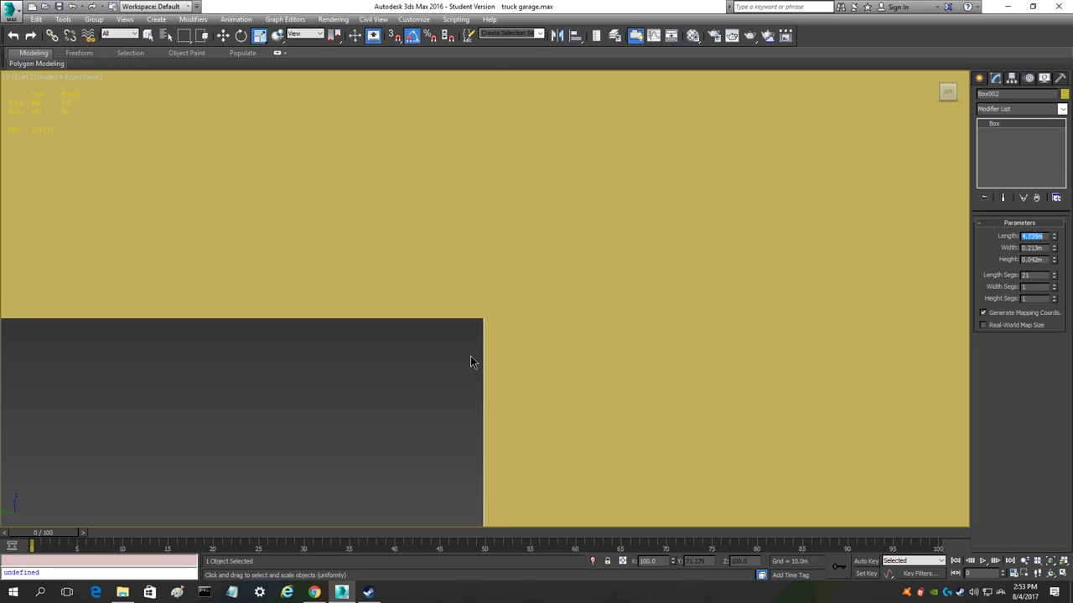
pyautogui.scroll(2, 461, 370)
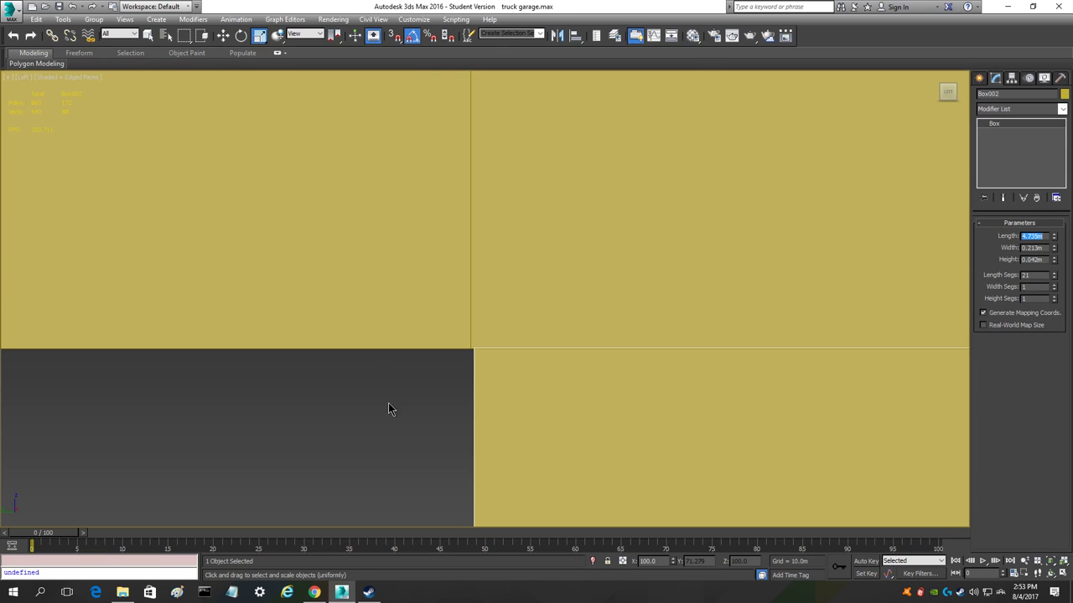
pyautogui.scroll(-7, 388, 404)
pyautogui.scroll(-2, 324, 415)
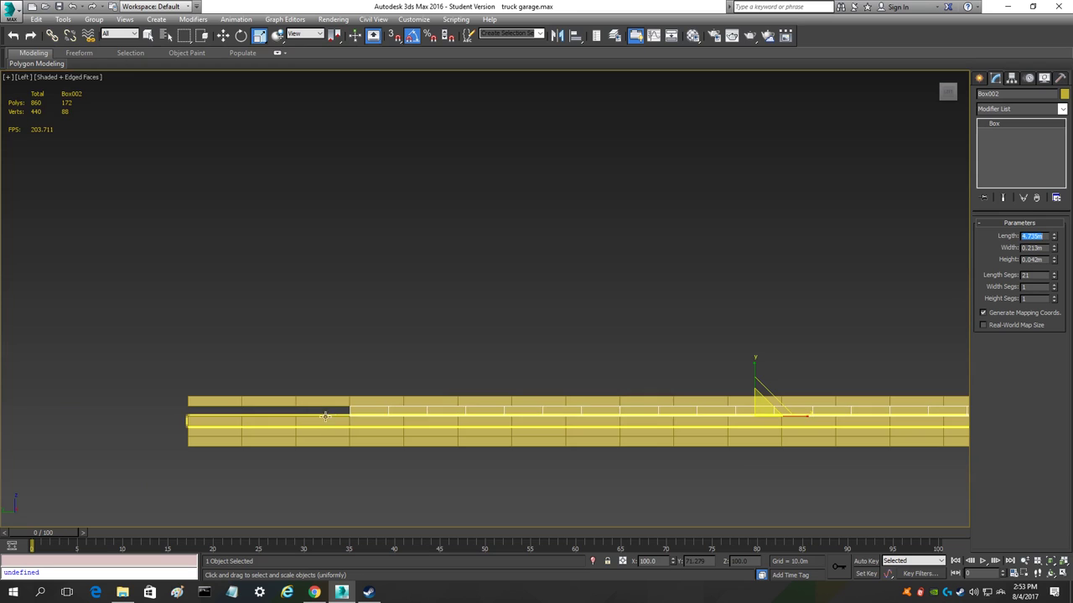
pyautogui.moveTo(654, 462); pyautogui.dragTo(460, 402, button='middle')
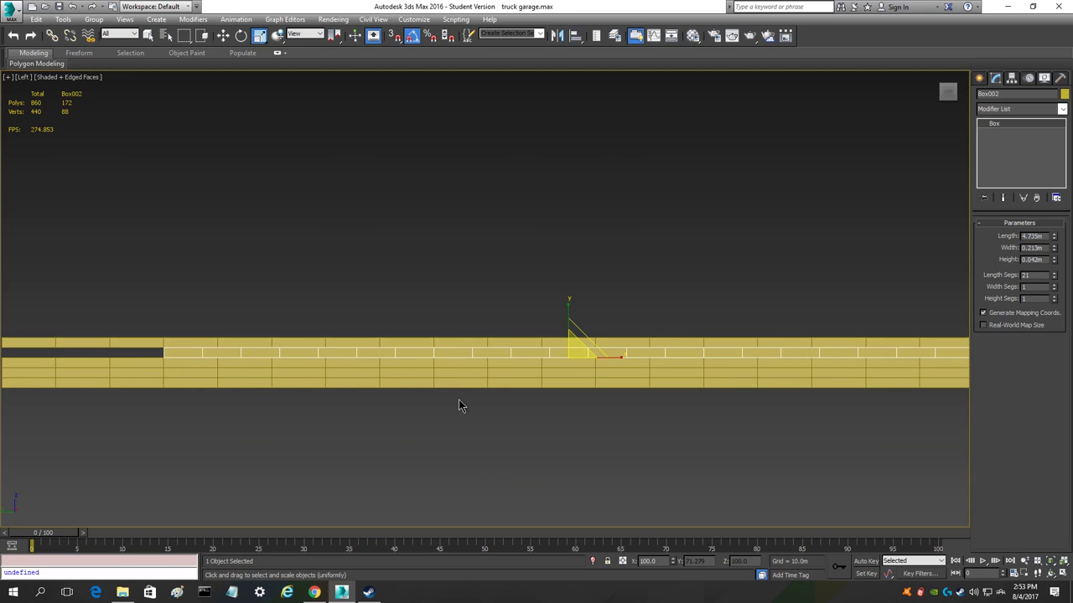
pyautogui.scroll(-3, 234, 362)
pyautogui.scroll(4, 159, 351)
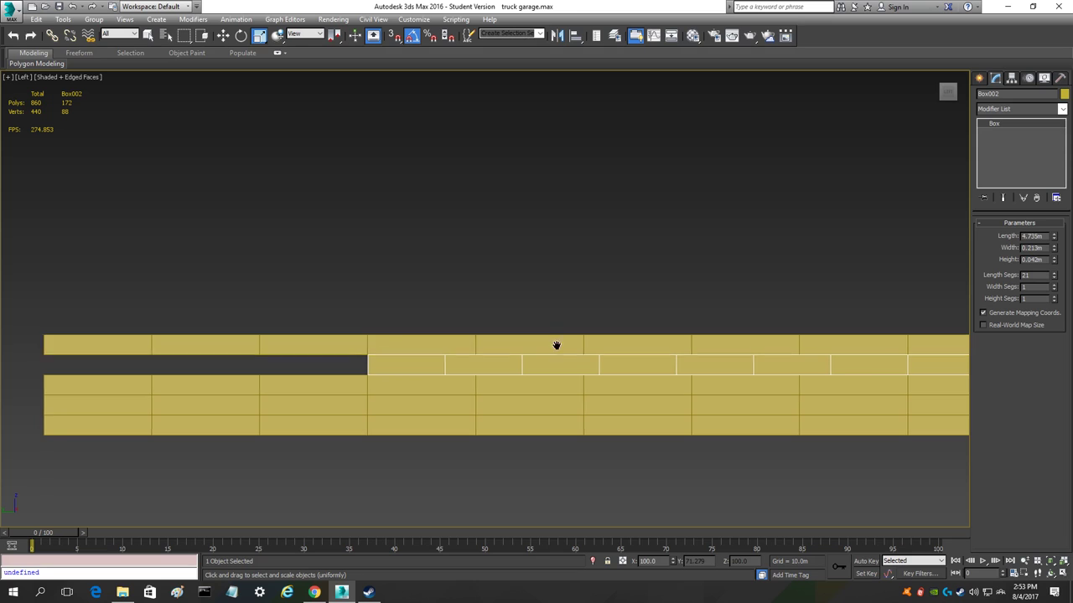
pyautogui.moveTo(556, 342); pyautogui.dragTo(270, 299, button='middle')
pyautogui.scroll(-4, 232, 328)
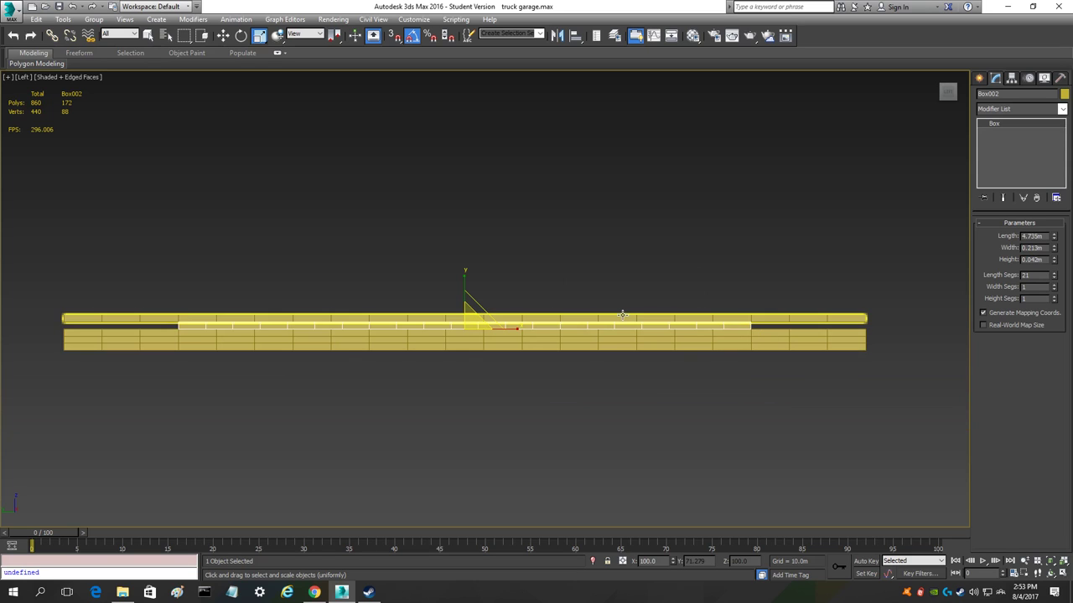
# - Reduce the second box's length segments to 15 to match the divisions of the neighbouring boxes
pyautogui.scroll(3, 513, 335)
pyautogui.scroll(1, 513, 335)
pyautogui.moveTo(823, 331); pyautogui.dragTo(359, 345, button='middle')
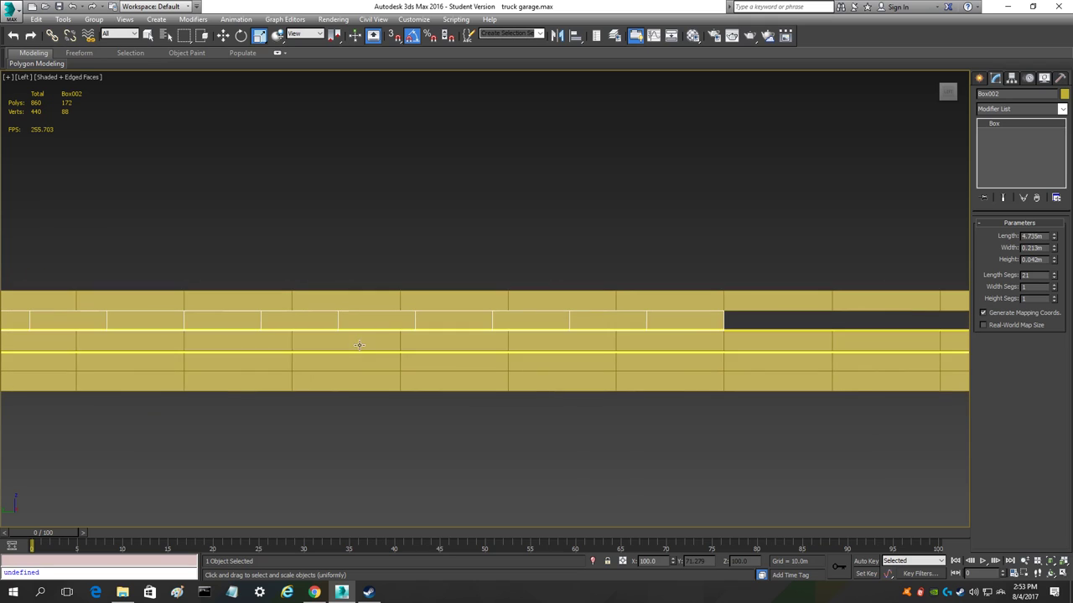
pyautogui.click(1054, 278)
pyautogui.click(1054, 278)
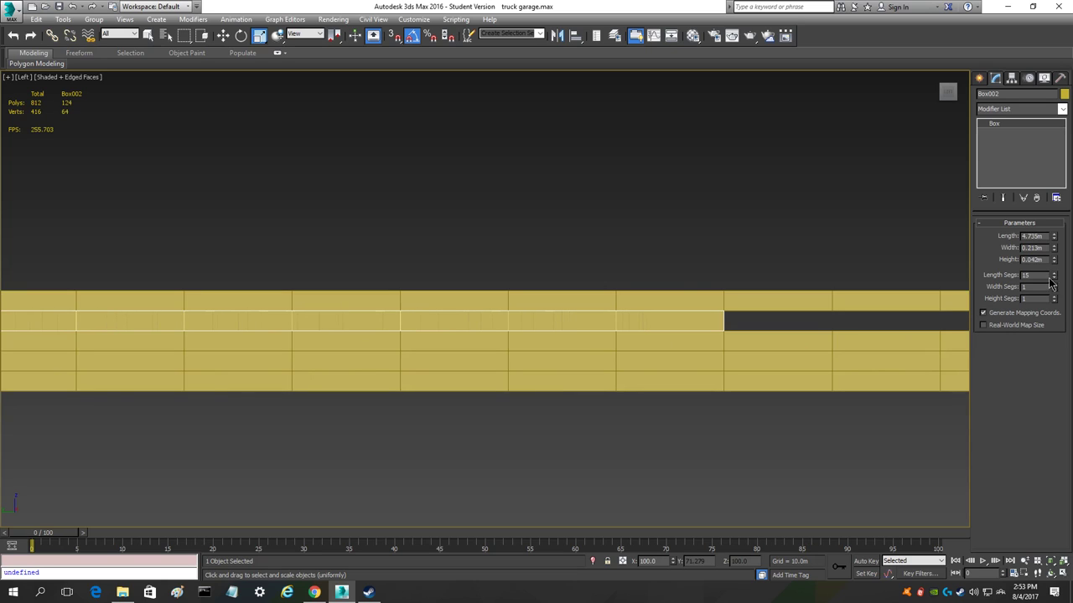
pyautogui.scroll(-2, 397, 318)
pyautogui.scroll(2, 251, 323)
pyautogui.click(550, 323)
pyautogui.scroll(-2, 546, 319)
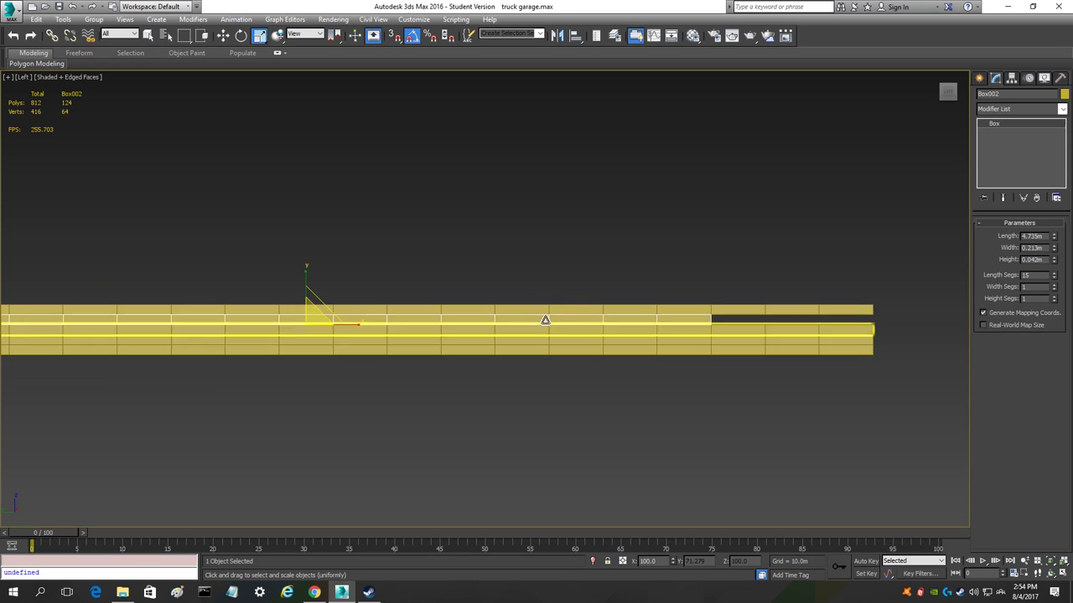
pyautogui.click(698, 319)
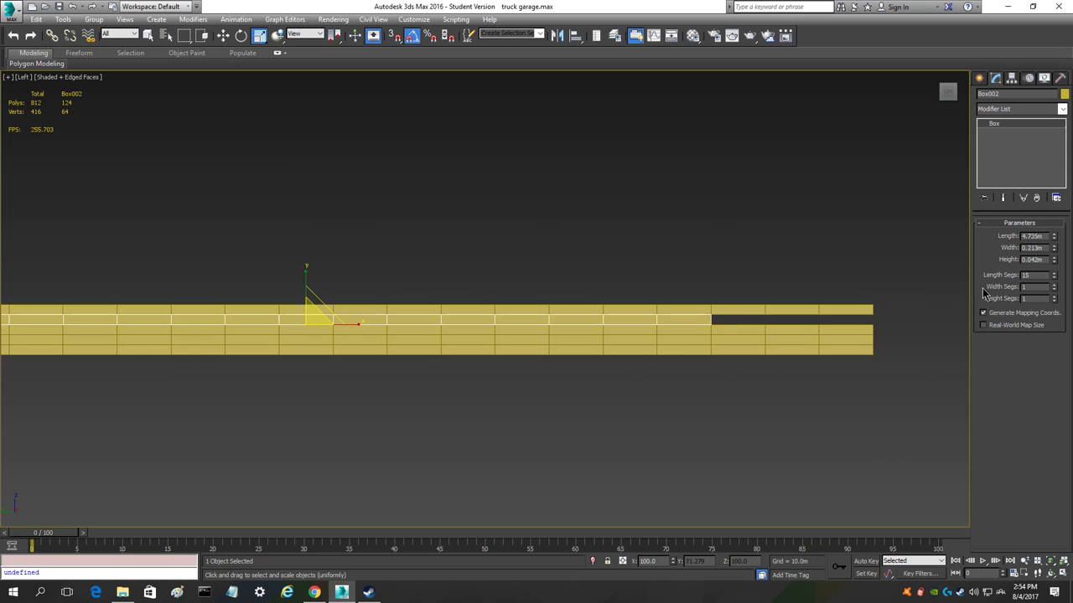
# - Scale the third box from the top to about 52.13% along its length, ending near the second box's second division
pyautogui.click(712, 331)
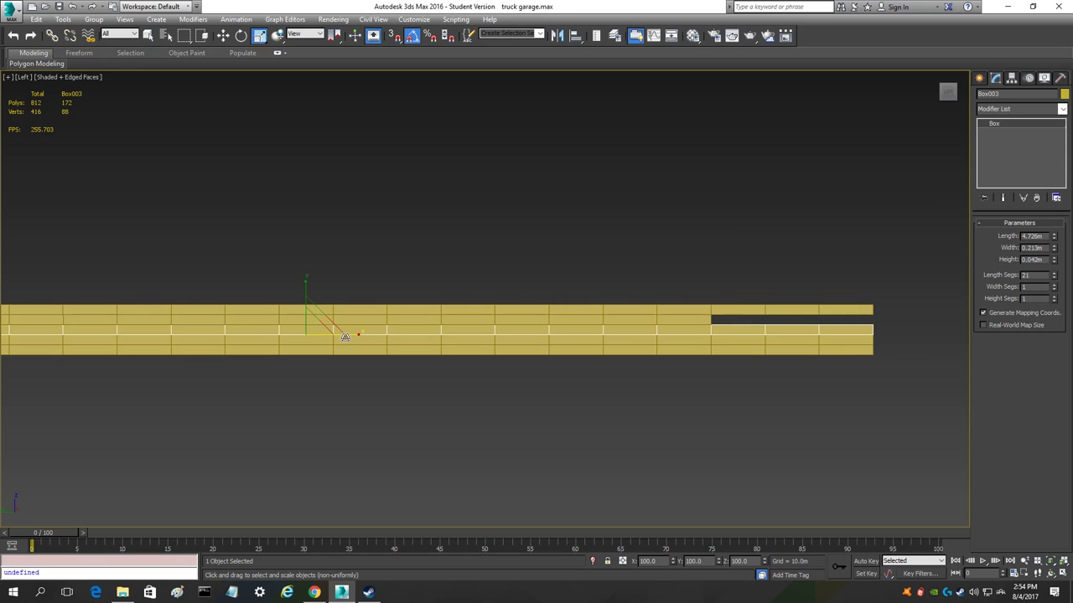
pyautogui.moveTo(350, 336); pyautogui.dragTo(312, 339)
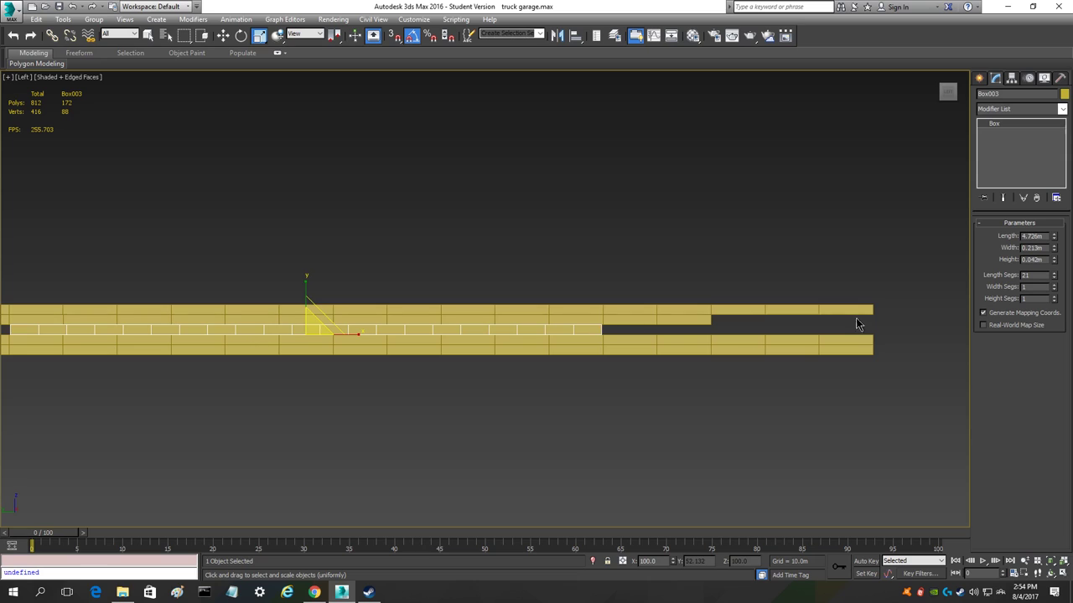
pyautogui.scroll(-2, 779, 311)
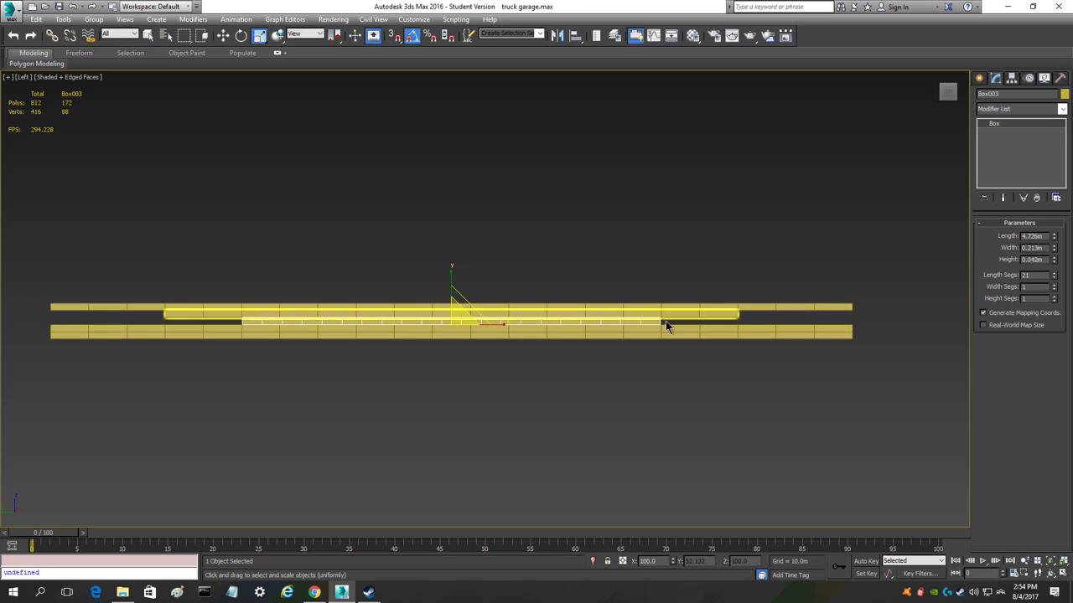
# - Rescale the third box to about 52.48% and set its length to 4.715 m to align its end with the neighbouring division
pyautogui.scroll(10, 665, 325)
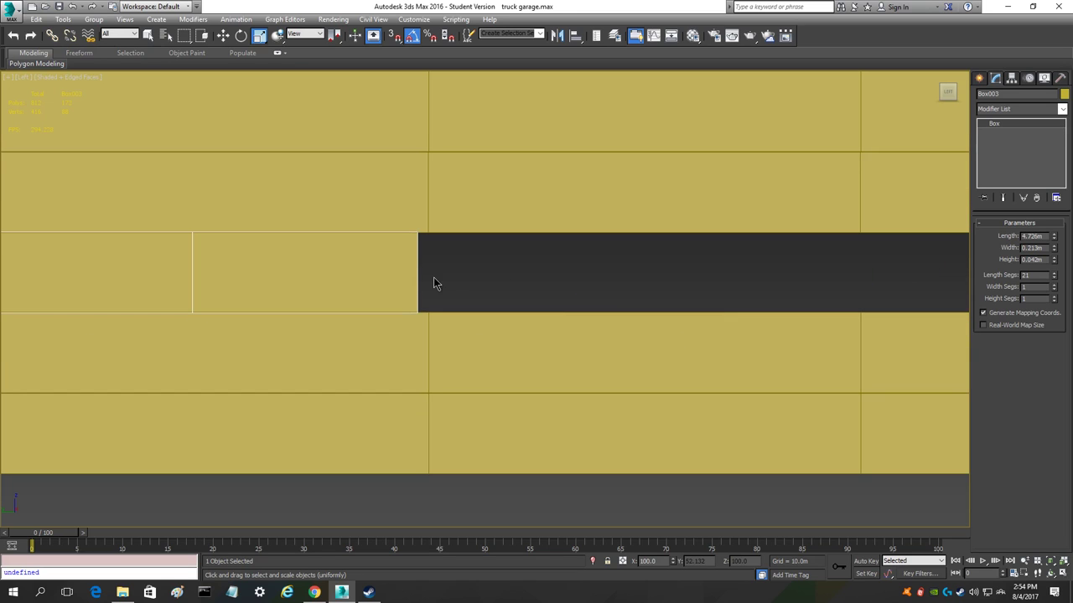
pyautogui.scroll(-3, 496, 283)
pyautogui.moveTo(381, 295); pyautogui.dragTo(826, 331, button='middle')
pyautogui.scroll(-2, 763, 325)
pyautogui.press('r')
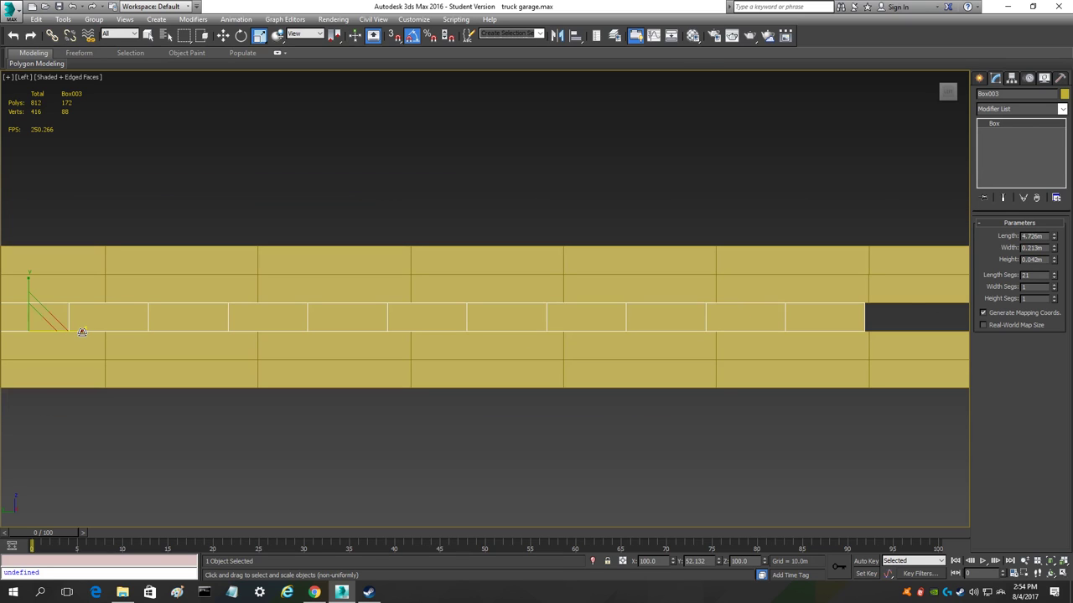
pyautogui.moveTo(83, 332); pyautogui.dragTo(82, 329)
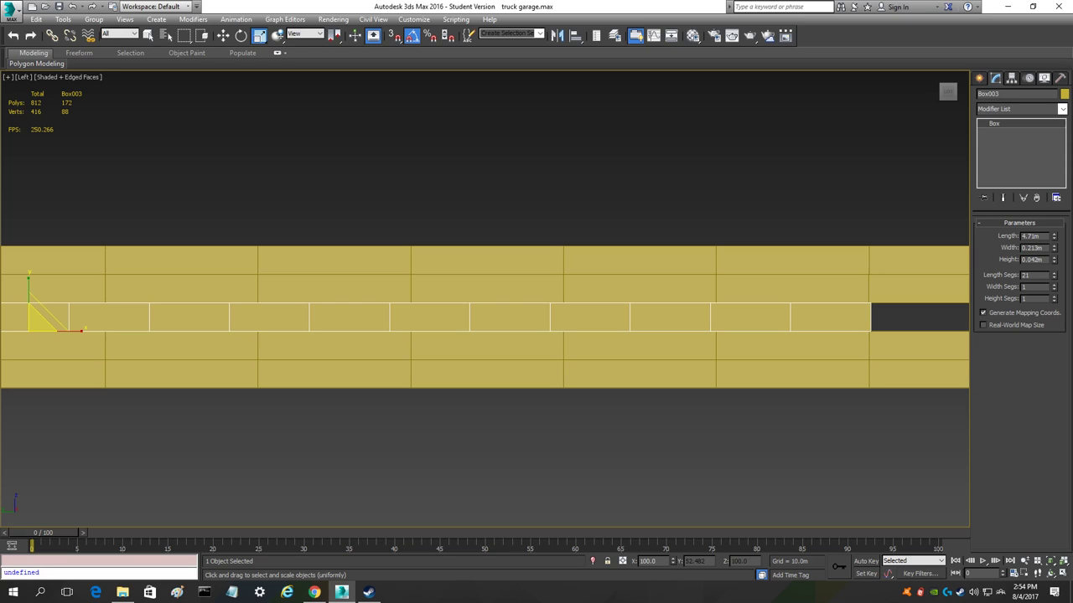
pyautogui.press('Return')
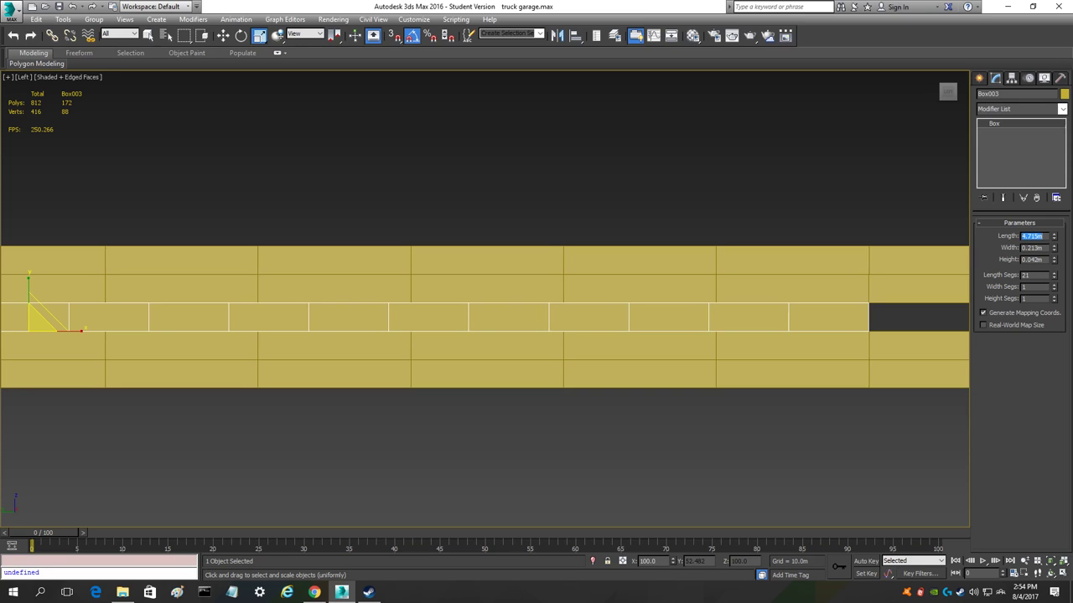
pyautogui.scroll(6, 886, 310)
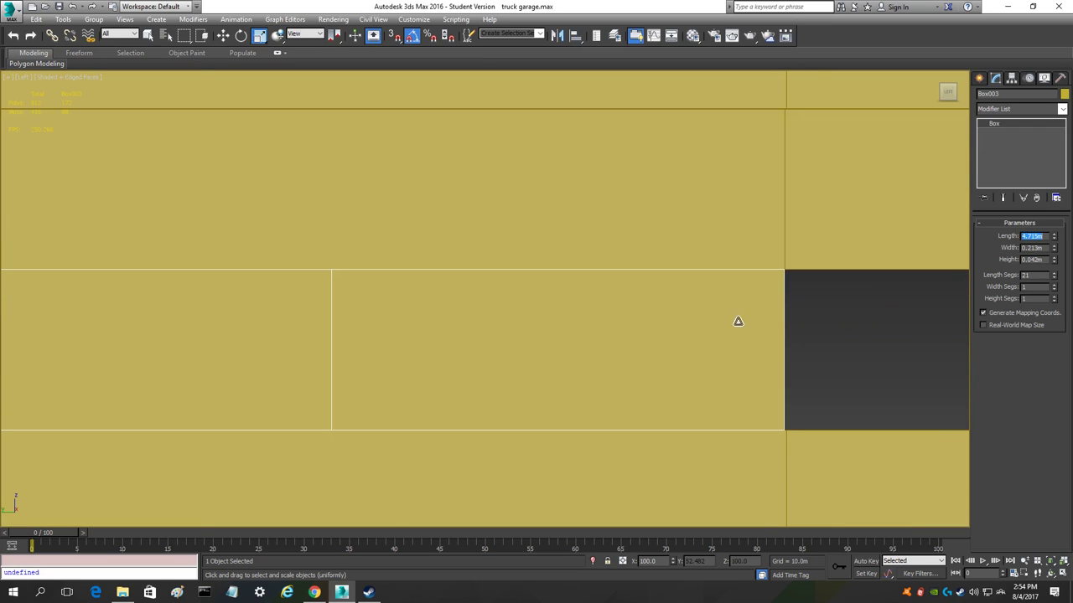
pyautogui.scroll(-6, 880, 327)
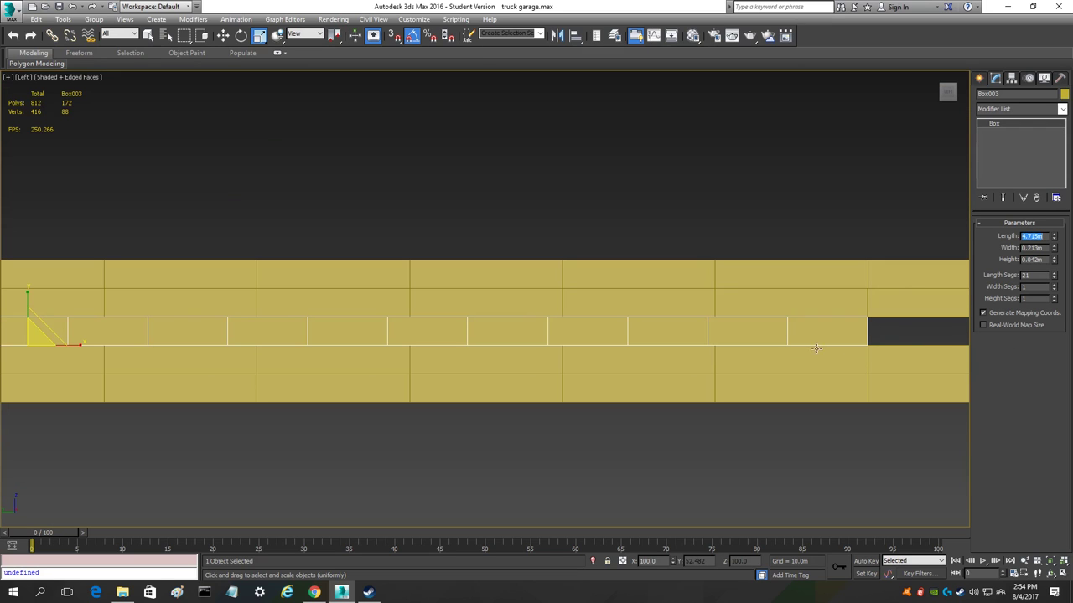
# - Reduce the third box's length segments to 11 to match the divisions of the other boxes
pyautogui.moveTo(900, 350); pyautogui.dragTo(622, 344, button='middle')
pyautogui.click(1054, 277)
pyautogui.click(1054, 277)
pyautogui.click(1054, 277)
pyautogui.click(1054, 278)
pyautogui.click(1054, 277)
pyautogui.click(1054, 277)
pyautogui.click(1054, 277)
pyautogui.click(1054, 277)
pyautogui.click(1055, 277)
pyautogui.scroll(-2, 642, 341)
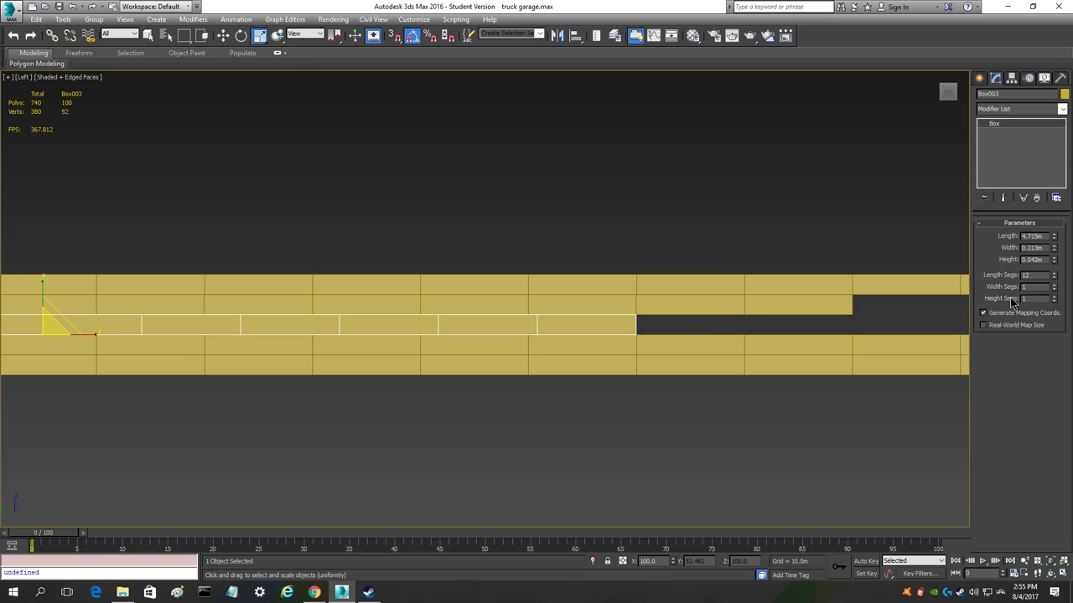
pyautogui.click(1054, 277)
pyautogui.moveTo(743, 260); pyautogui.dragTo(696, 280, button='middle')
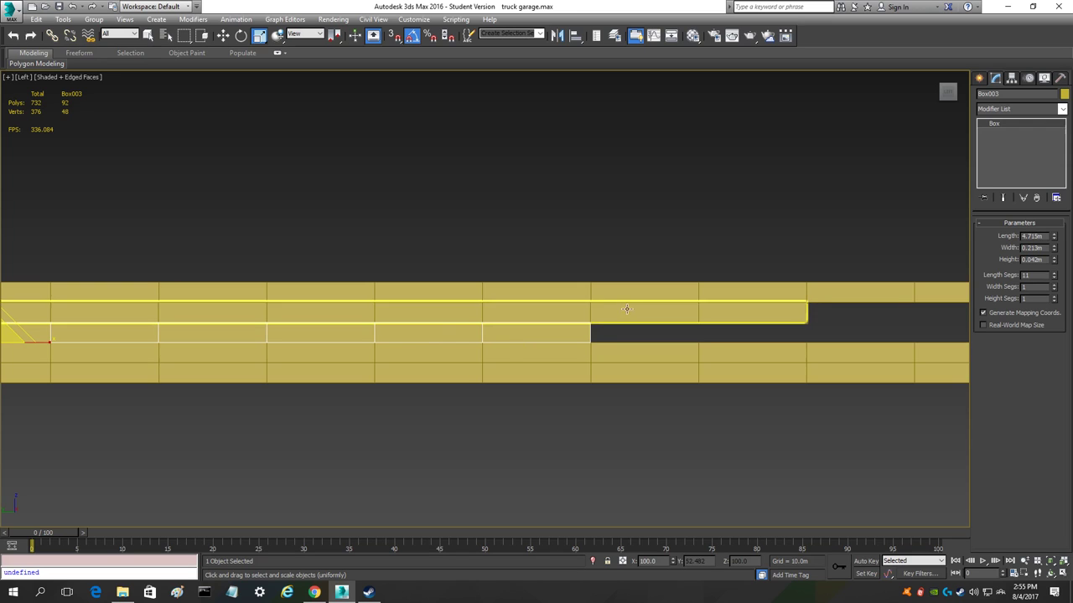
# - Examine how the third box's ends and segment divisions line up with the boxes above and below
pyautogui.scroll(-5, 475, 332)
pyautogui.scroll(5, 474, 332)
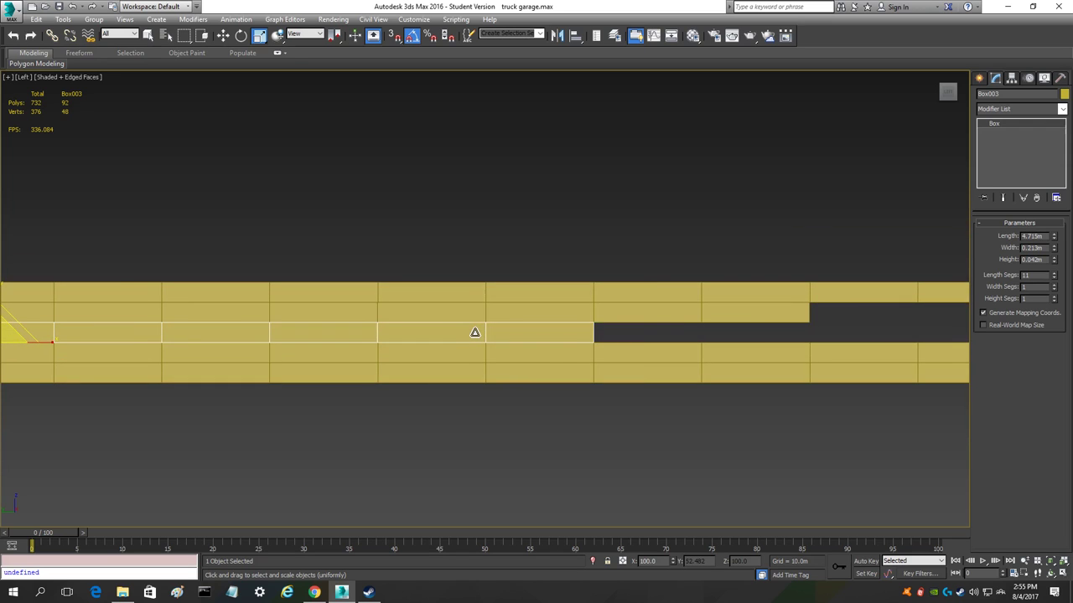
pyautogui.scroll(5, 474, 333)
pyautogui.scroll(-7, 683, 335)
pyautogui.scroll(-2, 690, 352)
pyautogui.scroll(1, 543, 383)
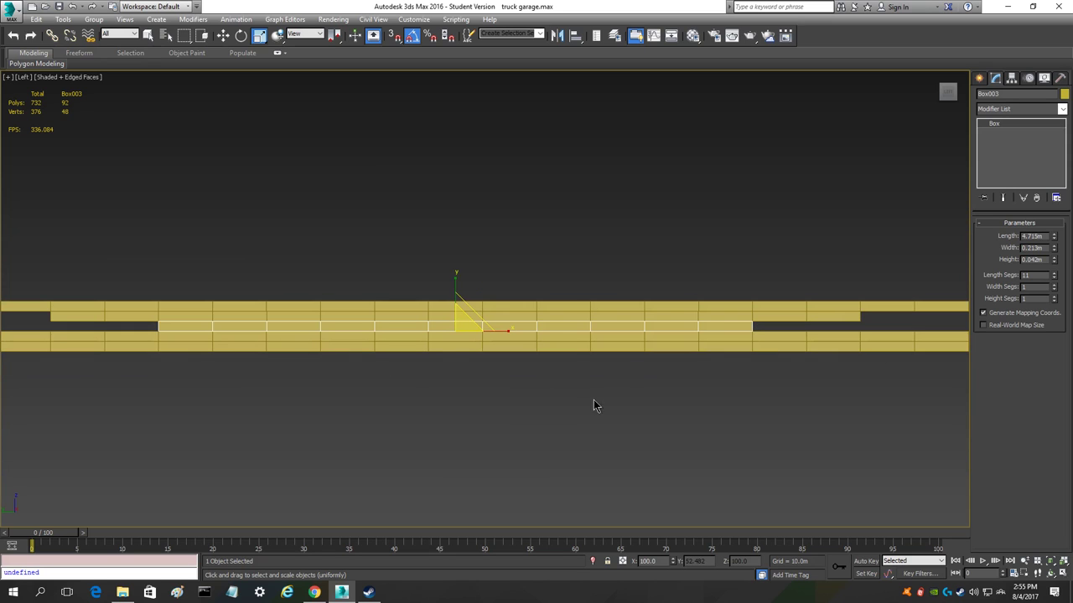
pyautogui.moveTo(630, 397); pyautogui.dragTo(460, 402, button='middle')
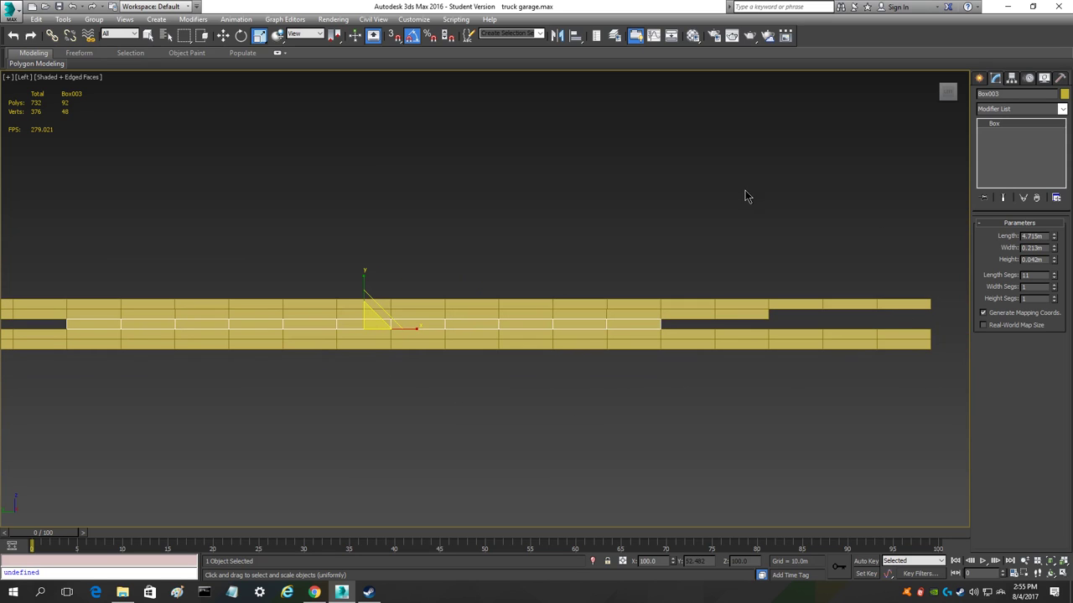
pyautogui.scroll(6, 671, 327)
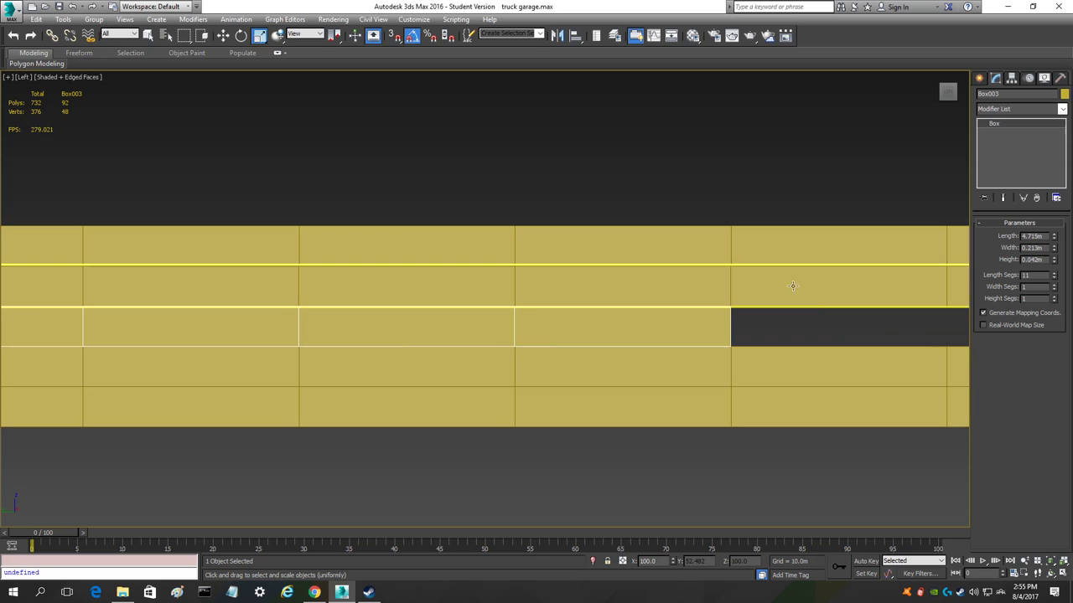
# - Scale the fourth box from the top to about 33.45% along its length, shorter than the third box
pyautogui.moveTo(840, 329); pyautogui.dragTo(639, 321, button='middle')
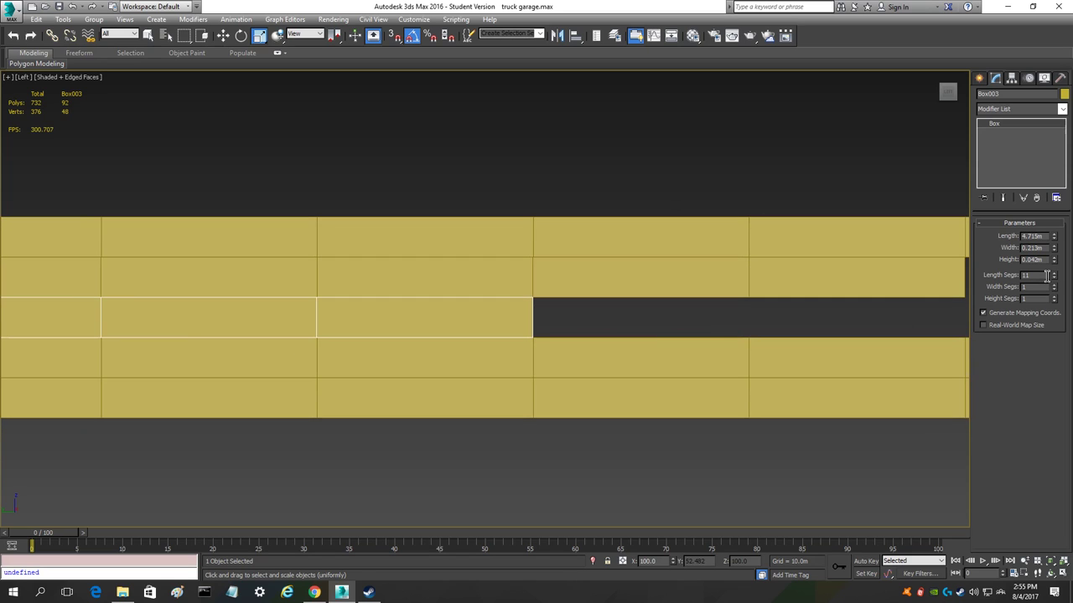
pyautogui.scroll(-5, 638, 328)
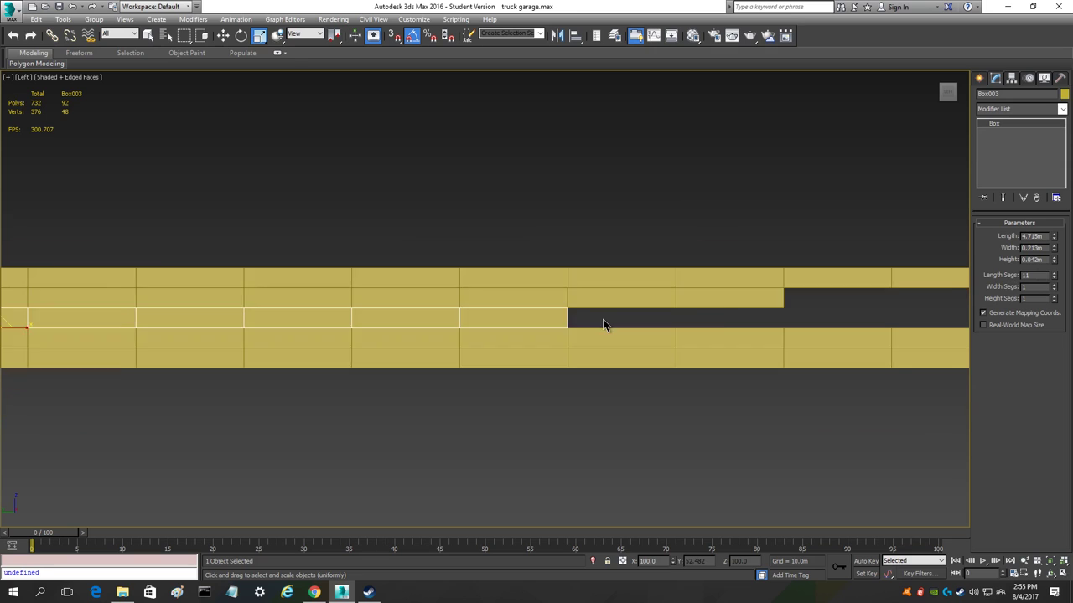
pyautogui.click(612, 326)
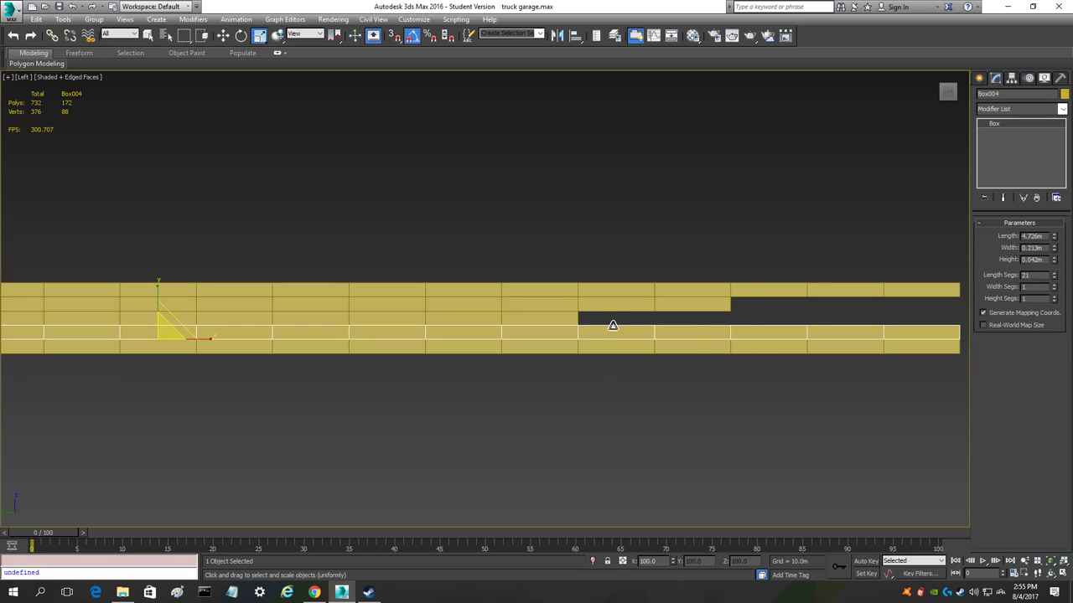
pyautogui.scroll(-3, 613, 326)
pyautogui.moveTo(434, 332); pyautogui.dragTo(351, 338)
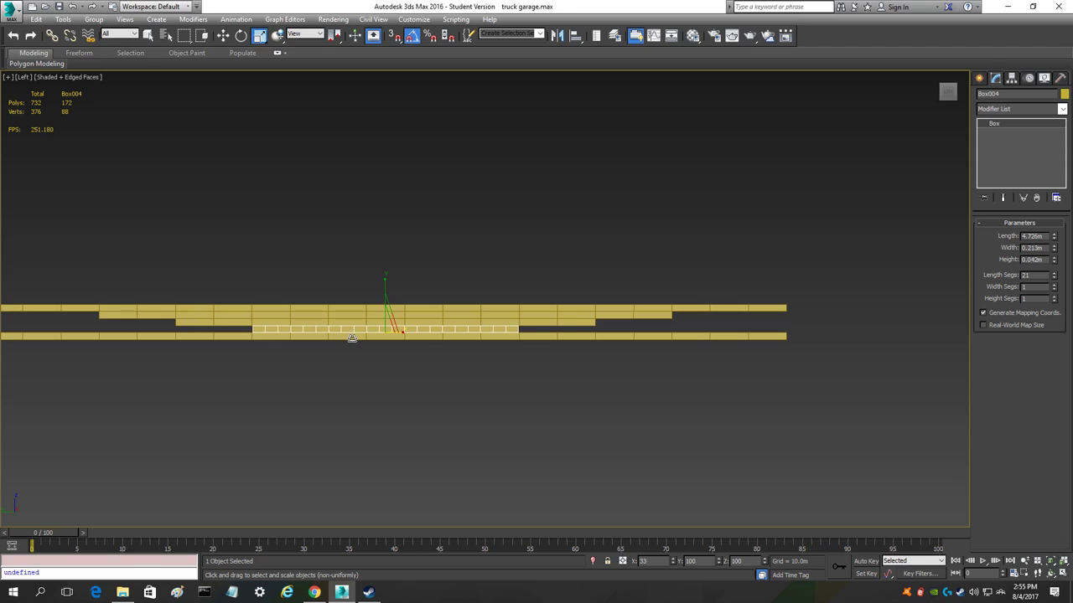
# - Rescale the fourth box to about 33.32% along its length so its end lines up with the neighbouring division
pyautogui.scroll(6, 143, 304)
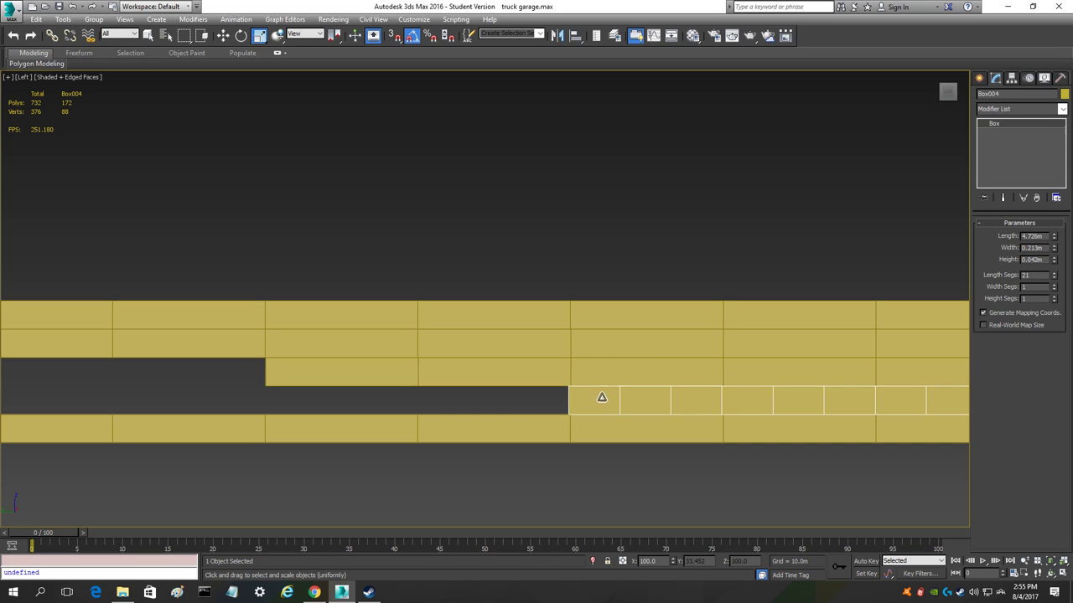
pyautogui.scroll(-3, 601, 397)
pyautogui.moveTo(713, 452); pyautogui.dragTo(507, 406, button='middle')
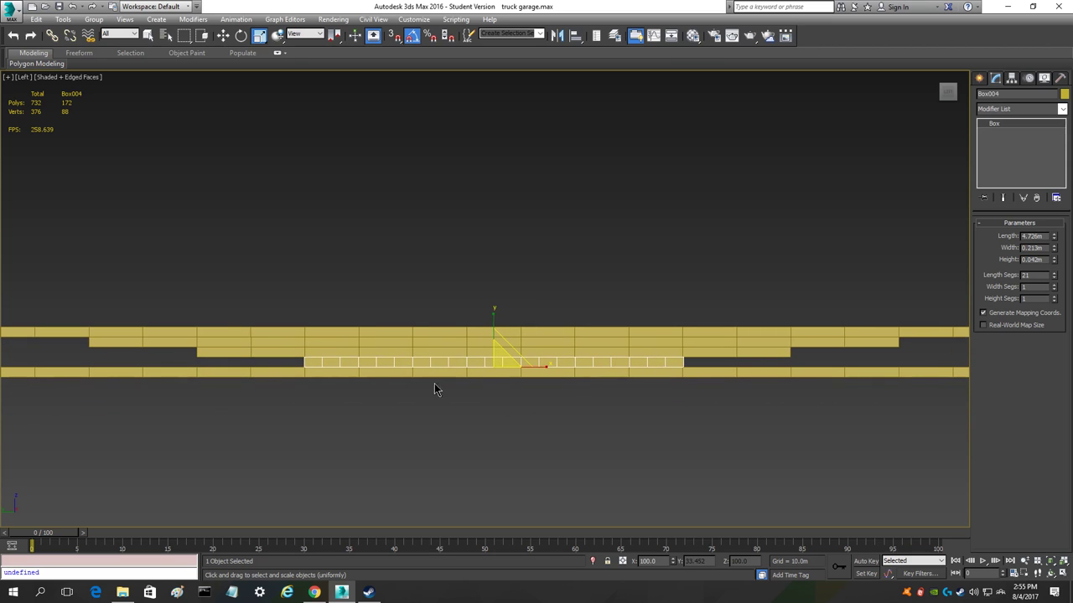
pyautogui.scroll(8, 307, 364)
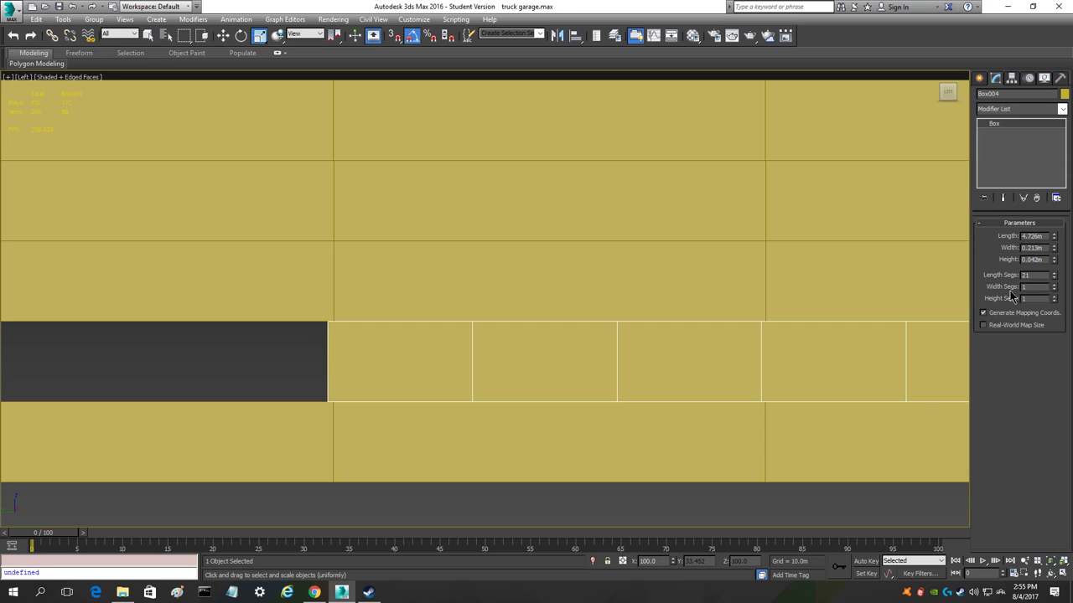
pyautogui.scroll(-3, 589, 398)
pyautogui.moveTo(716, 409); pyautogui.dragTo(299, 394, button='middle')
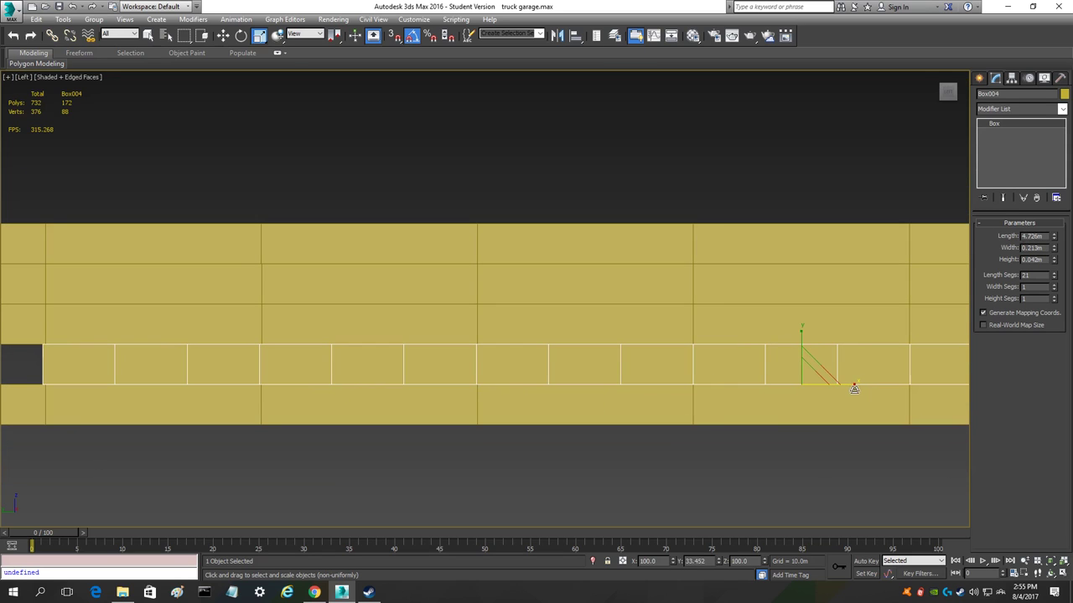
pyautogui.moveTo(851, 389); pyautogui.dragTo(852, 388)
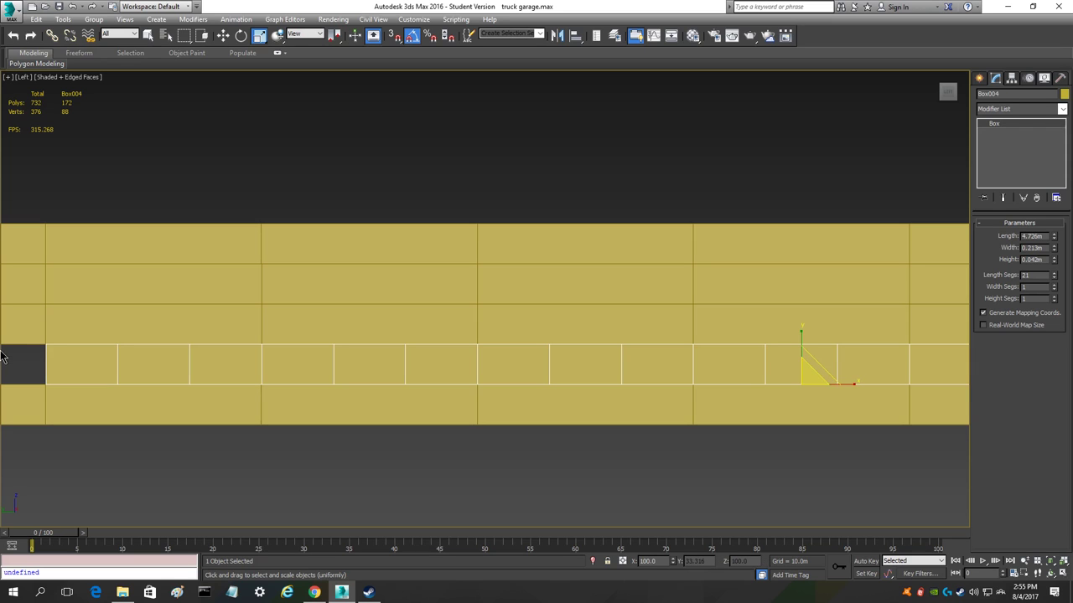
pyautogui.scroll(5, 9, 355)
pyautogui.scroll(-6, 143, 397)
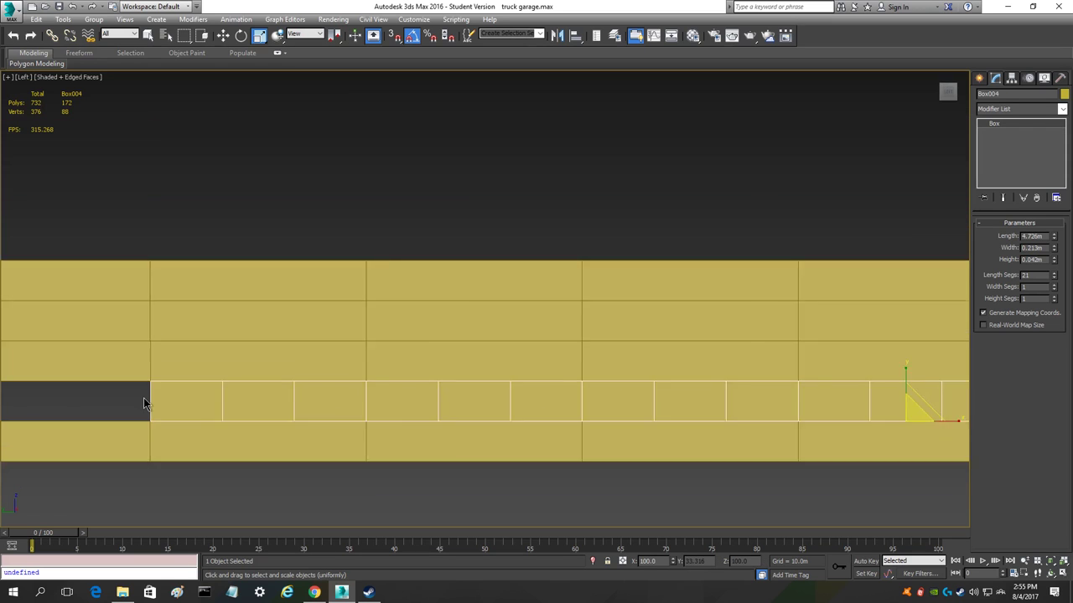
# - Reduce the fourth box's length segments to 7 to match the divisions of the boxes above and below
pyautogui.click(1054, 279)
pyautogui.click(1054, 278)
pyautogui.click(1054, 278)
pyautogui.click(1054, 278)
pyautogui.click(1054, 279)
pyautogui.click(1054, 278)
pyautogui.moveTo(1053, 283); pyautogui.dragTo(1053, 283)
pyautogui.click(1054, 283)
pyautogui.scroll(5, 594, 336)
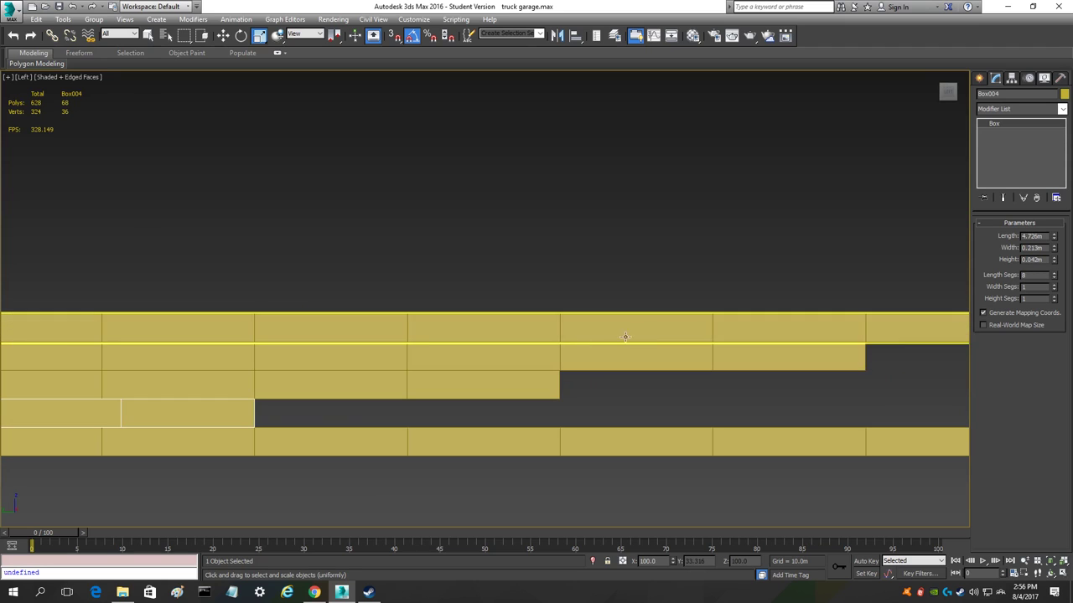
pyautogui.moveTo(375, 440); pyautogui.dragTo(511, 390, button='middle')
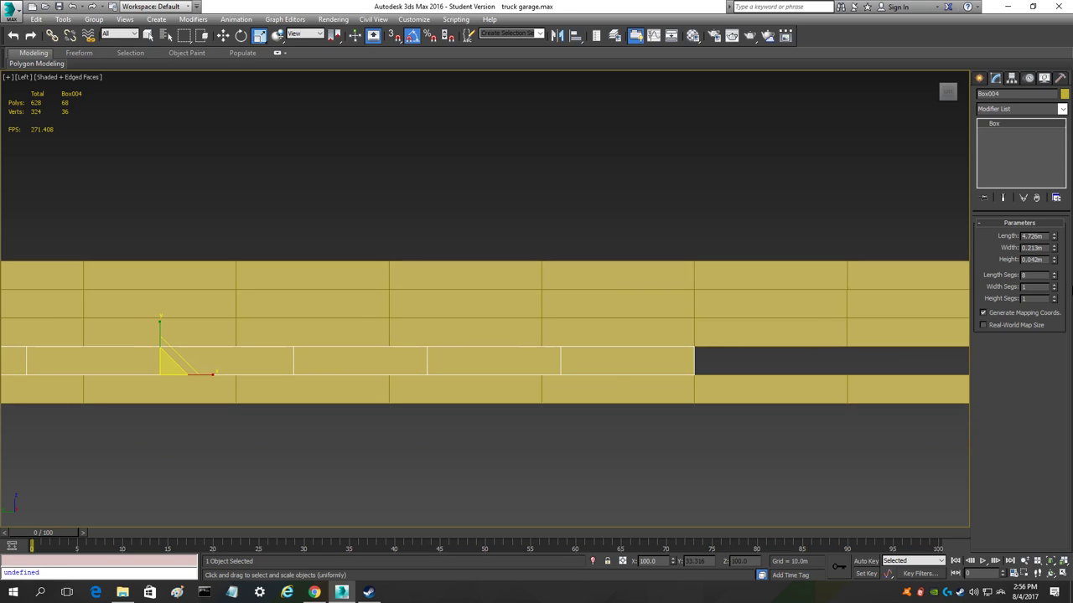
pyautogui.click(1054, 283)
pyautogui.click(1054, 283)
pyautogui.moveTo(508, 355)
pyautogui.mouseDown(button='middle')
pyautogui.moveTo(464, 337)
pyautogui.moveTo(489, 349)
pyautogui.mouseUp(button='middle')
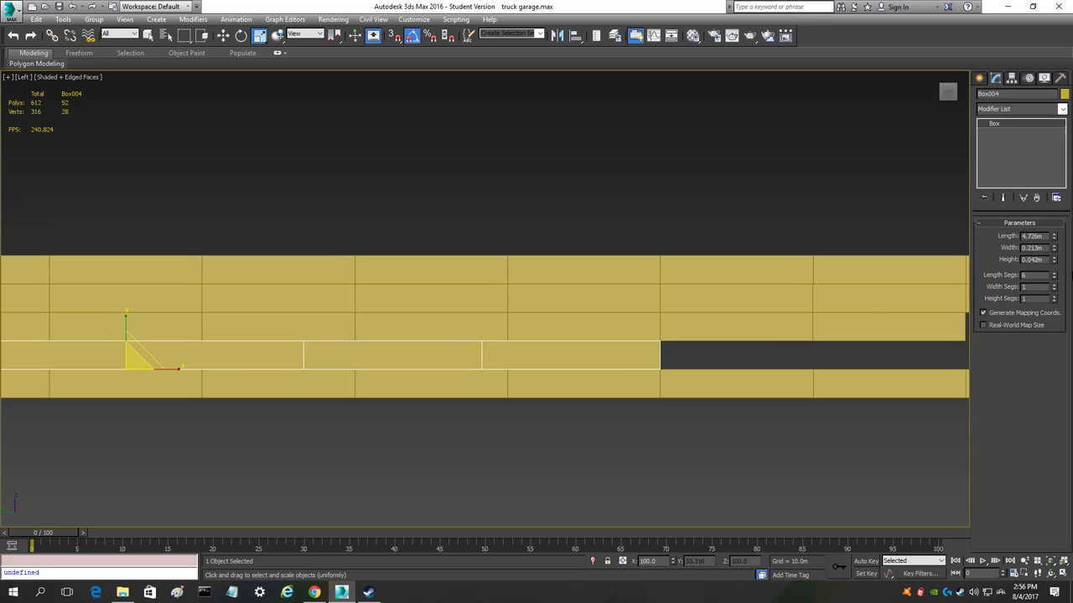
pyautogui.click(1055, 276)
# - Examine how both ends and the segment divisions of the fourth box line up with the neighbouring boxes
pyautogui.moveTo(390, 366); pyautogui.dragTo(689, 385, button='middle')
pyautogui.scroll(-3, 702, 385)
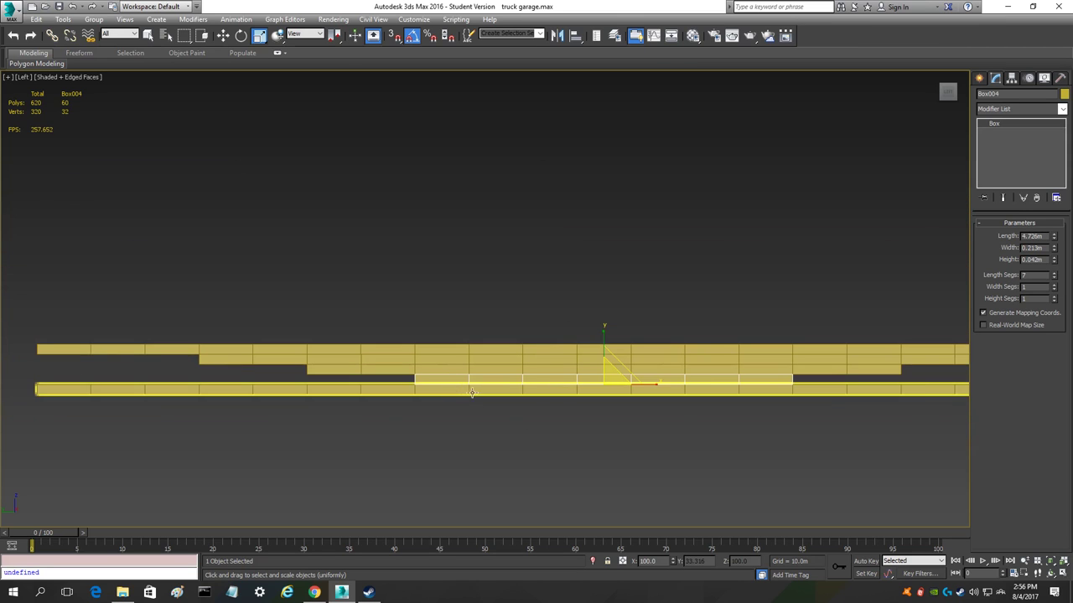
pyautogui.scroll(3, 477, 390)
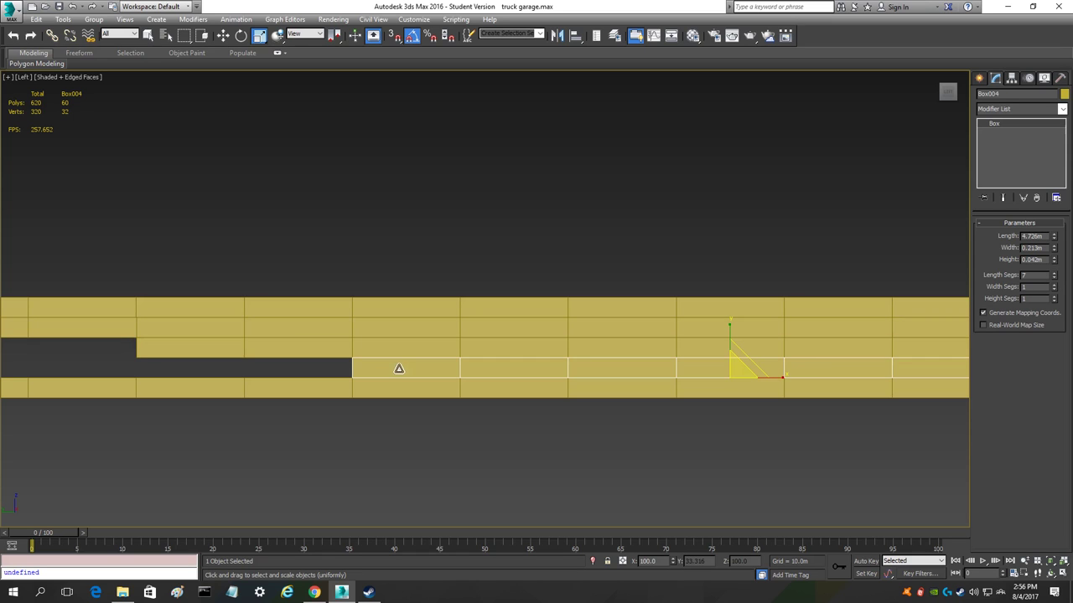
pyautogui.scroll(6, 472, 374)
pyautogui.scroll(-6, 472, 374)
pyautogui.moveTo(539, 377); pyautogui.dragTo(507, 389, button='middle')
pyautogui.scroll(4, 671, 394)
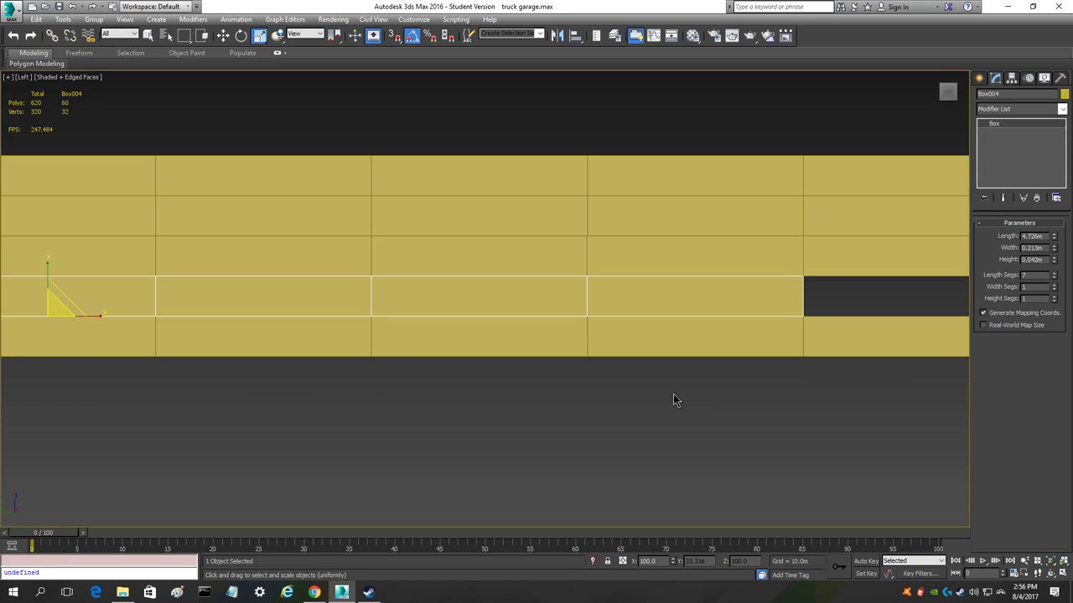
pyautogui.scroll(-3, 684, 458)
# - Scale the bottom box to about 14.23% along its length, making it the shortest in the stack
pyautogui.moveTo(683, 442); pyautogui.dragTo(607, 345, button='middle')
pyautogui.click(607, 346)
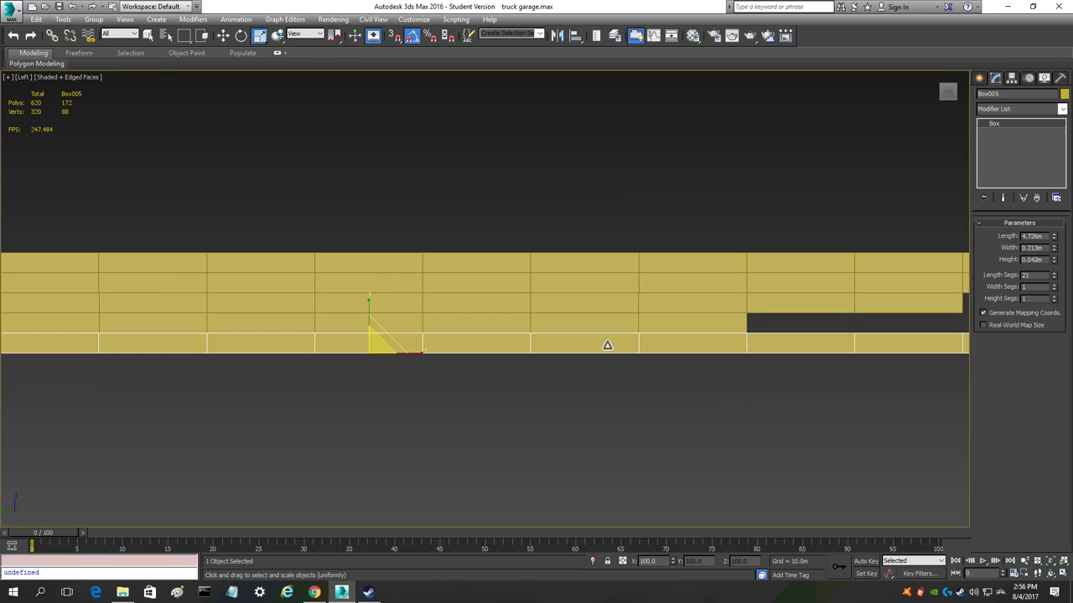
pyautogui.scroll(-3, 606, 347)
pyautogui.moveTo(526, 354); pyautogui.dragTo(291, 371)
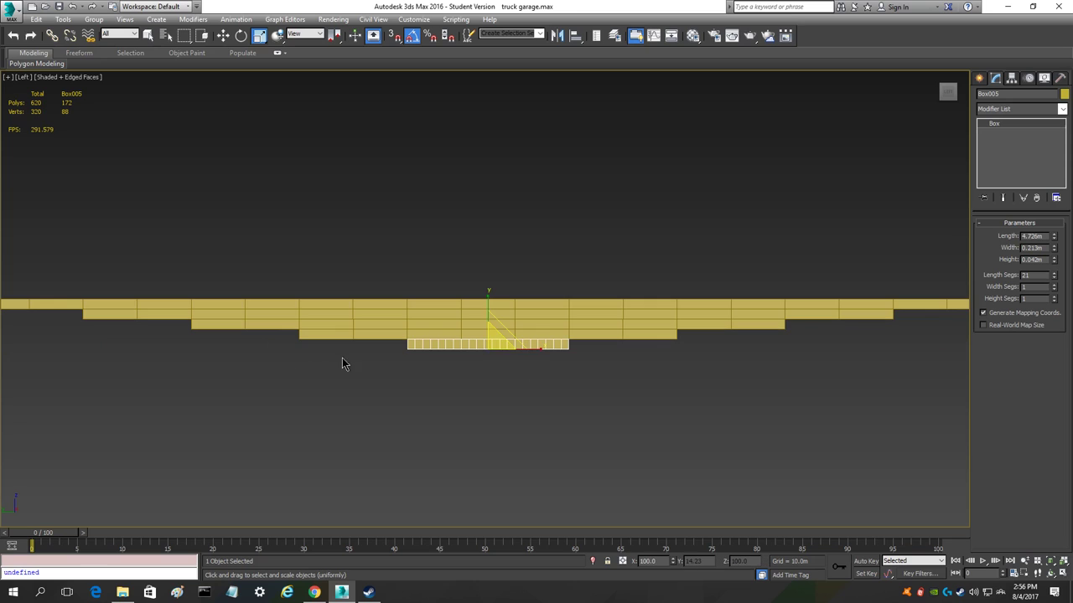
# - Try rescaling the bottom box to about 14.37% along its length, then undo that scaling
pyautogui.scroll(8, 429, 369)
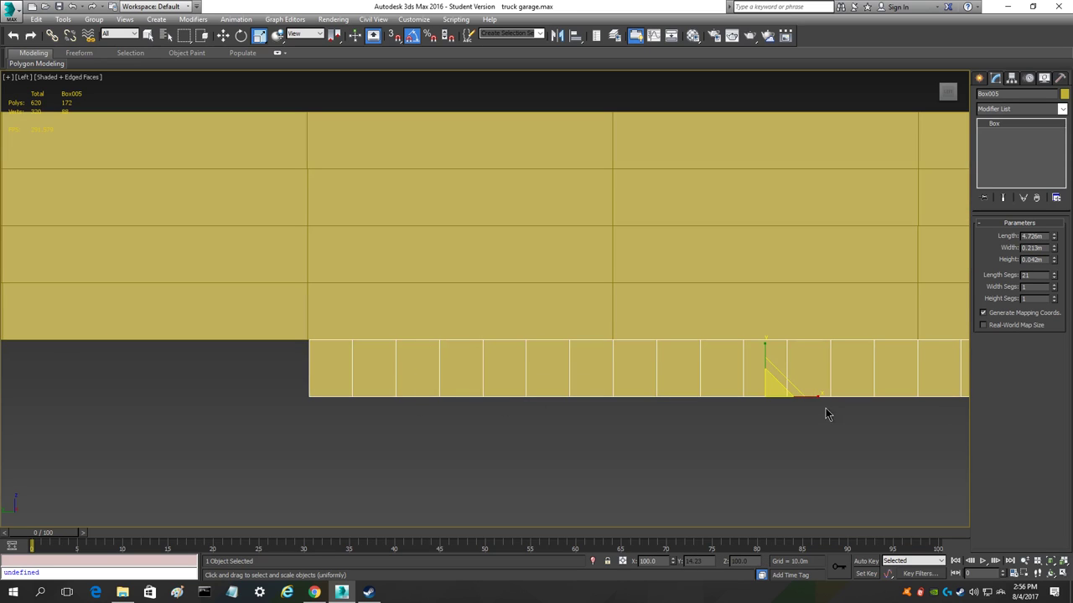
pyautogui.moveTo(812, 397); pyautogui.dragTo(814, 398)
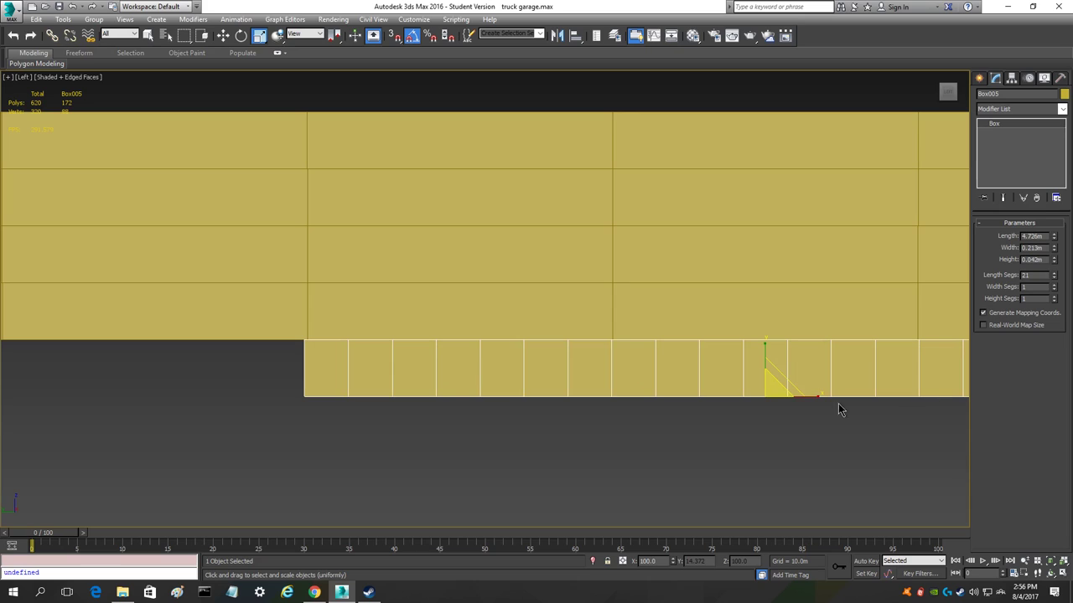
pyautogui.hotkey('ctrl', 'z')
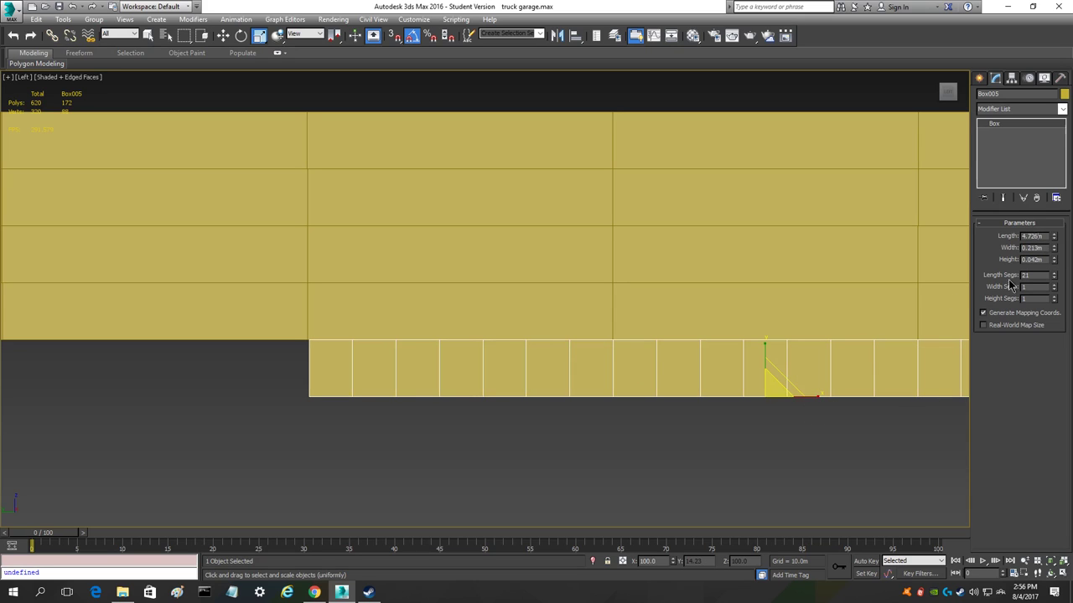
# - Set the bottom box's length to 4.74 m so its ends line up with the divisions above
pyautogui.write('4.73')
pyautogui.press('Return')
pyautogui.click(1038, 235)
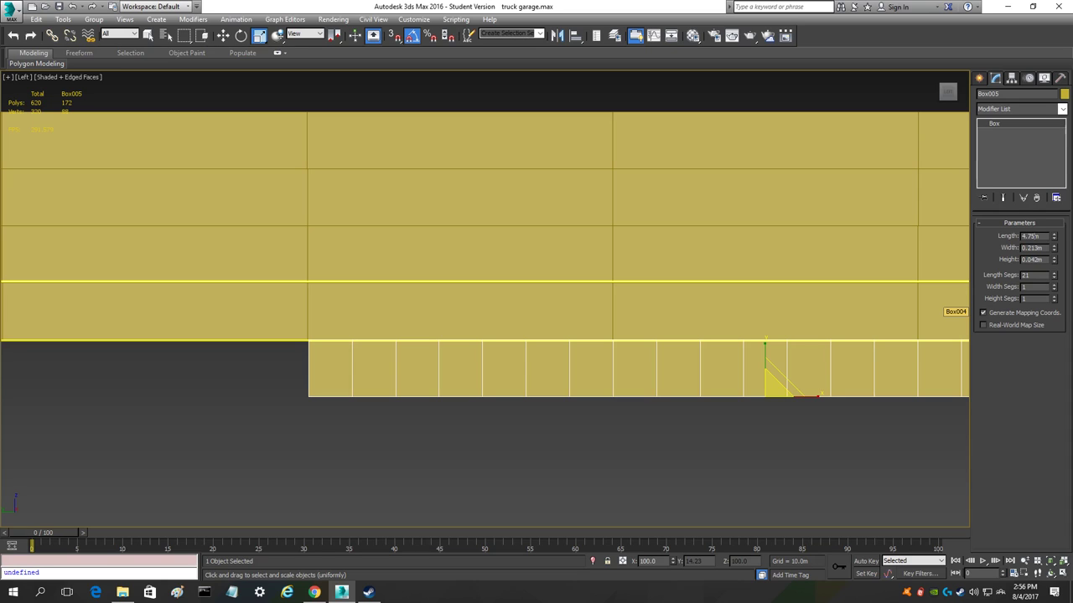
pyautogui.press('Return')
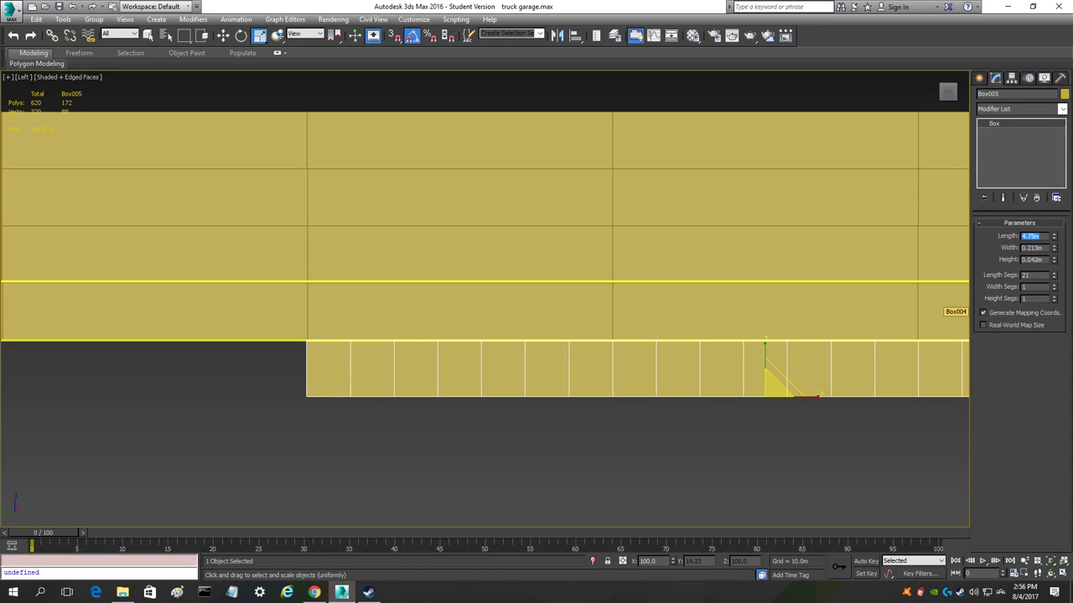
pyautogui.scroll(5, 223, 383)
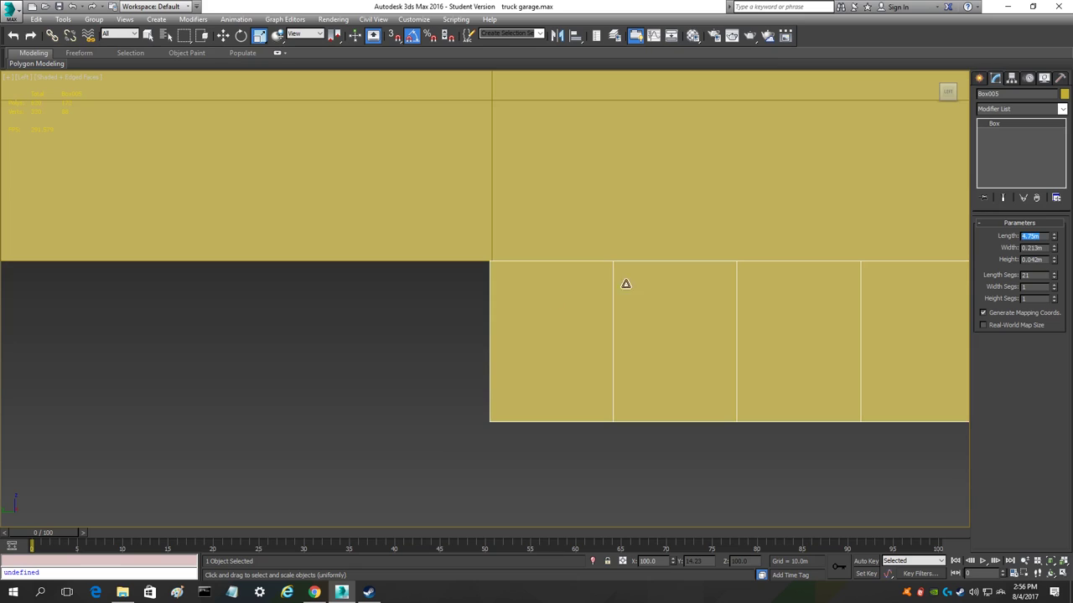
pyautogui.write('4.75m')
pyautogui.click(1053, 239)
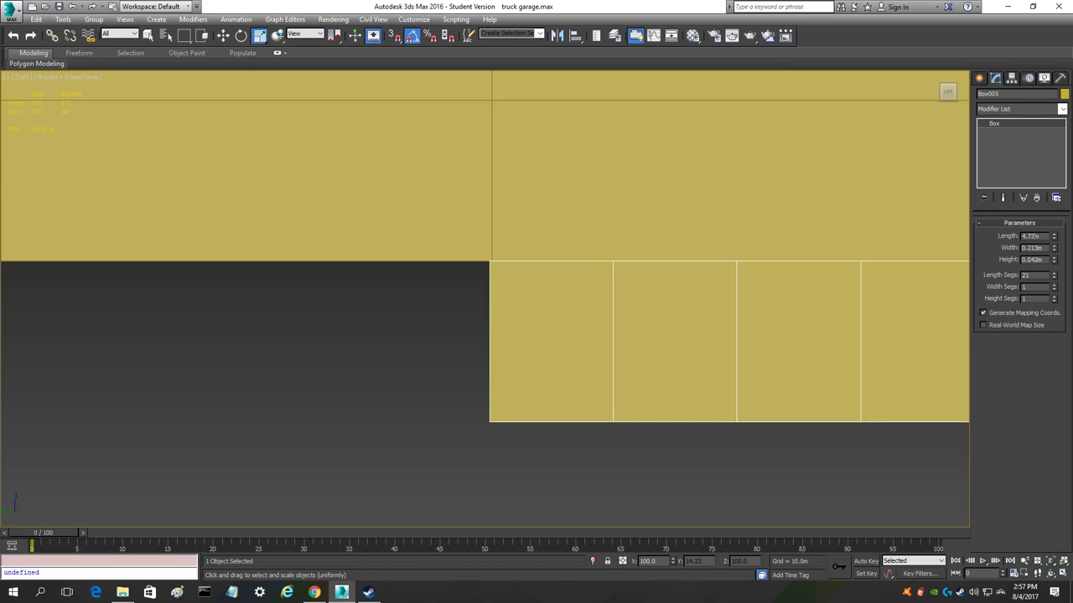
pyautogui.press('Return')
pyautogui.scroll(-6, 288, 325)
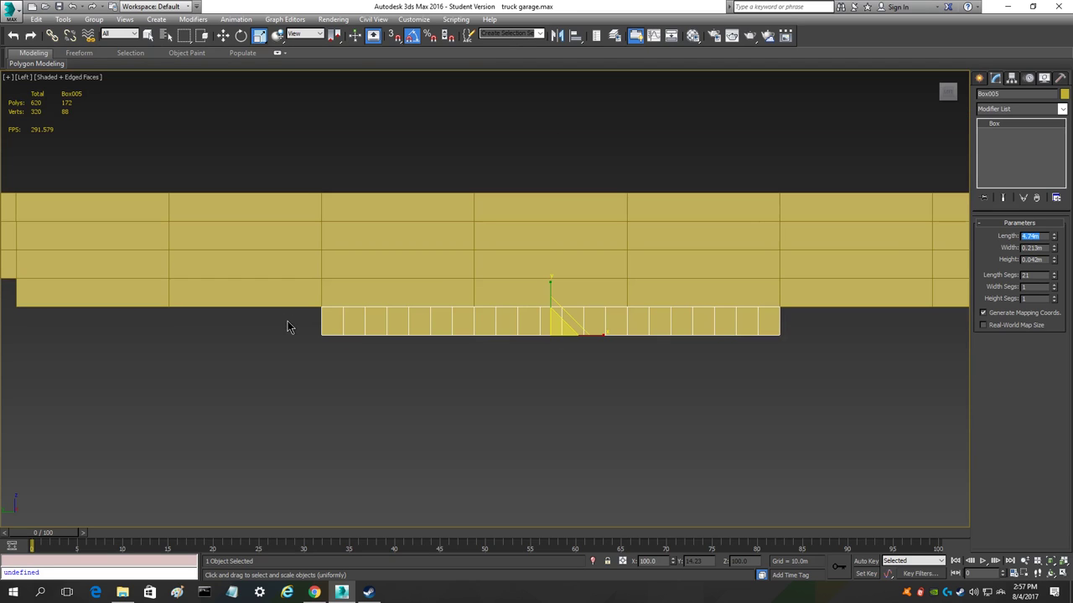
# - Reduce the bottom box's length segments to 3 to match the divisions of the box above
pyautogui.rightClick(1054, 276)
pyautogui.click(1054, 273)
pyautogui.click(1054, 273)
pyautogui.click(1054, 274)
pyautogui.scroll(-2, 622, 411)
pyautogui.moveTo(622, 418); pyautogui.dragTo(570, 335, button='middle')
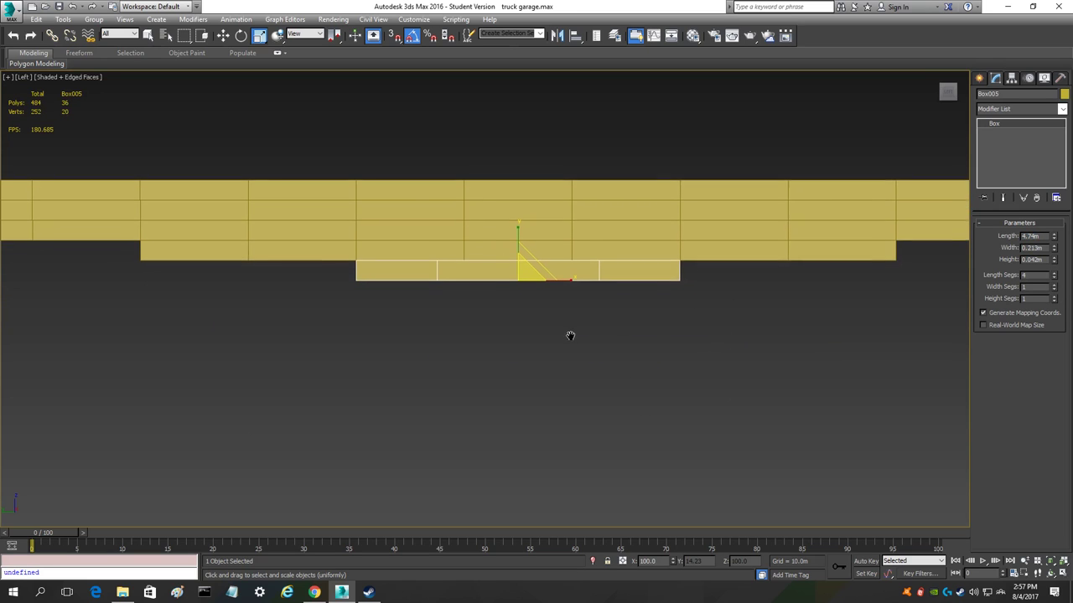
pyautogui.scroll(4, 483, 283)
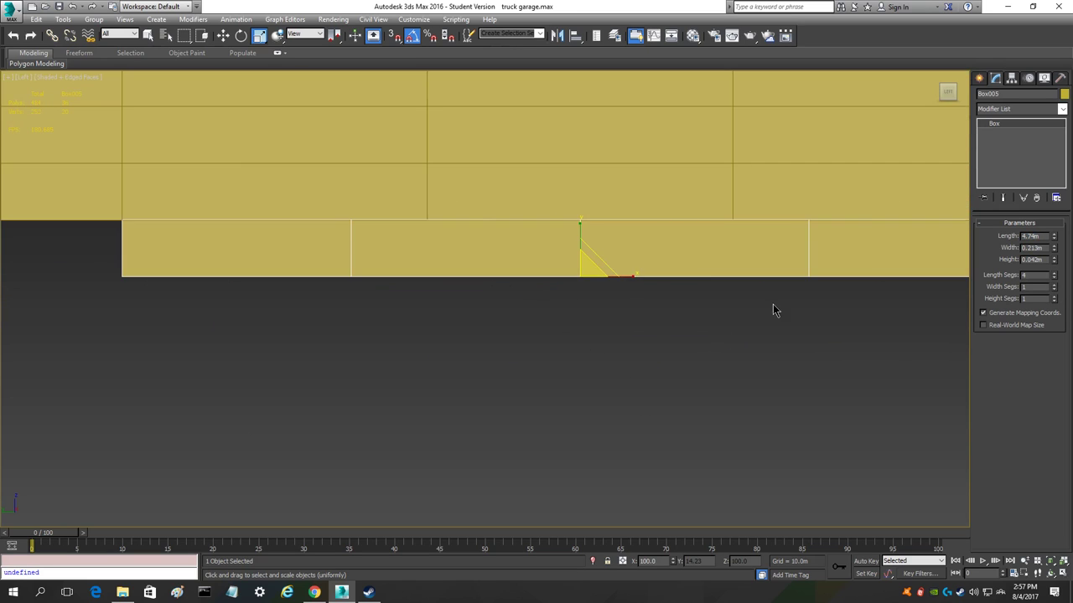
pyautogui.click(1054, 279)
pyautogui.moveTo(754, 342); pyautogui.dragTo(667, 369, button='middle')
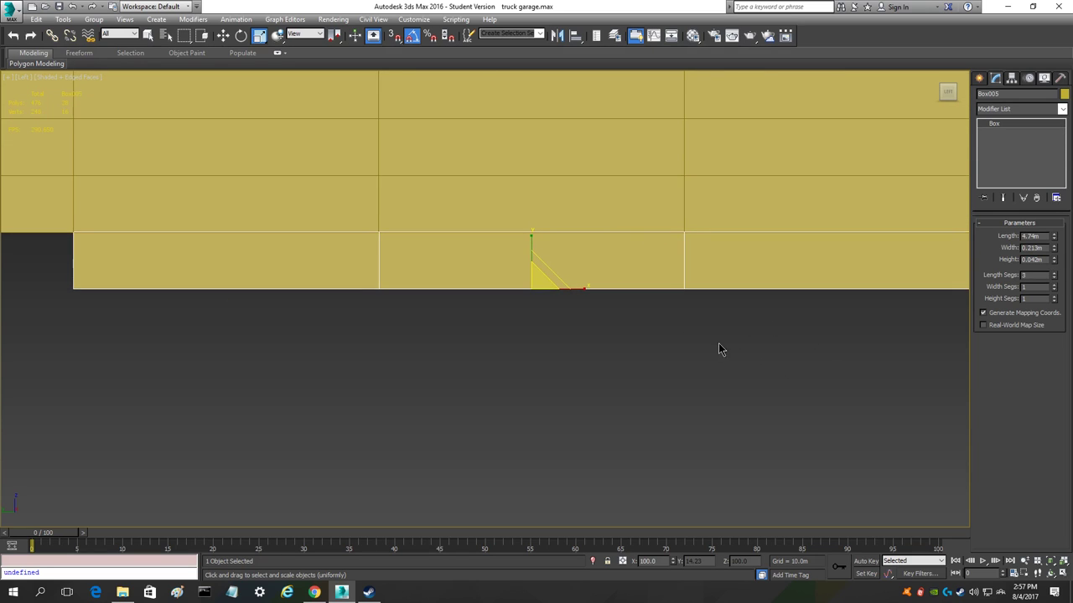
# - Deselect the boxes and examine the whole stepped stack from several angles in an orthographic view
pyautogui.scroll(-5, 729, 348)
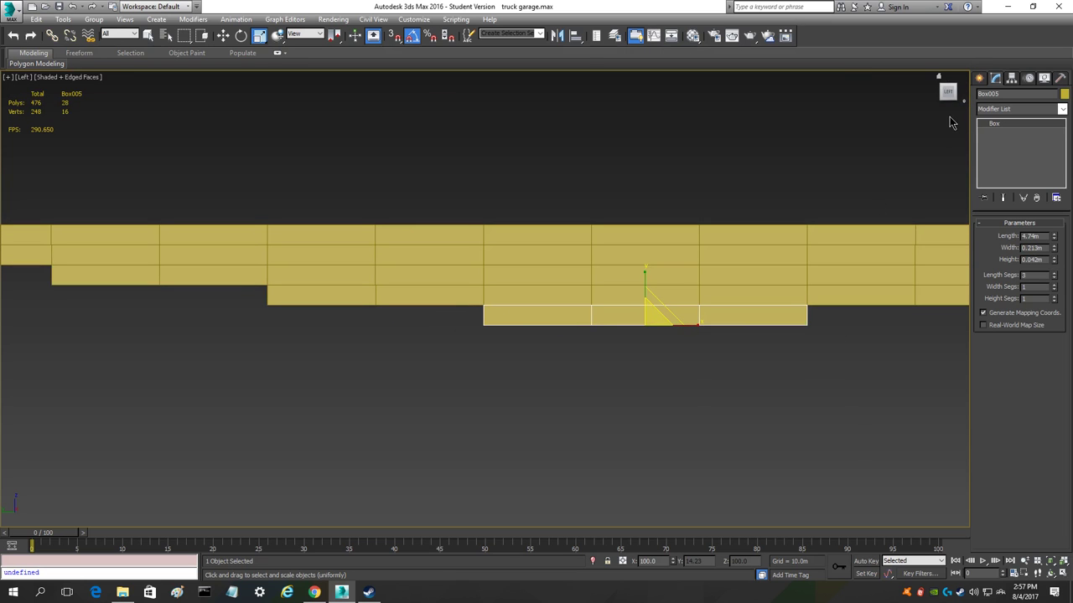
pyautogui.moveTo(956, 95); pyautogui.dragTo(1061, 99)
pyautogui.click(541, 174)
pyautogui.scroll(-3, 569, 175)
pyautogui.moveTo(623, 163); pyautogui.dragTo(603, 277, button='middle')
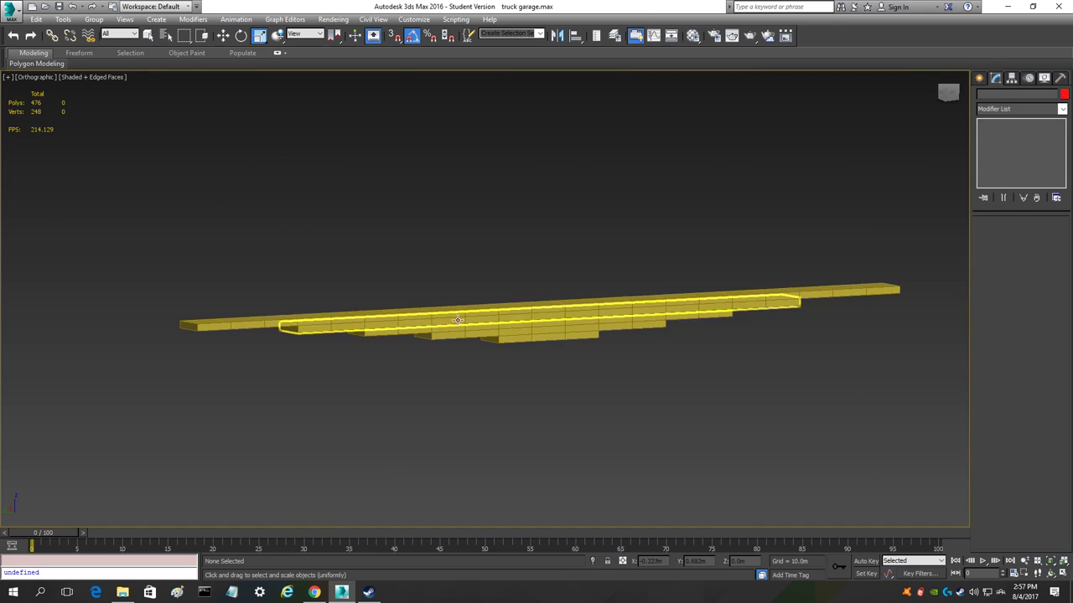
pyautogui.scroll(4, 415, 317)
pyautogui.scroll(-1, 436, 301)
pyautogui.scroll(-4, 447, 295)
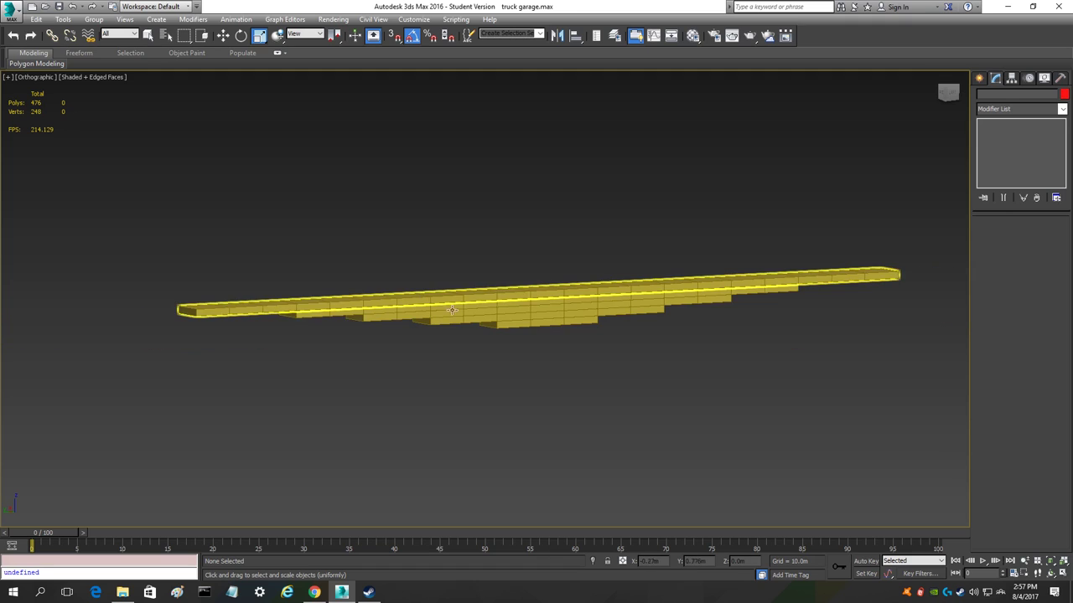
pyautogui.moveTo(957, 92); pyautogui.dragTo(948, 91)
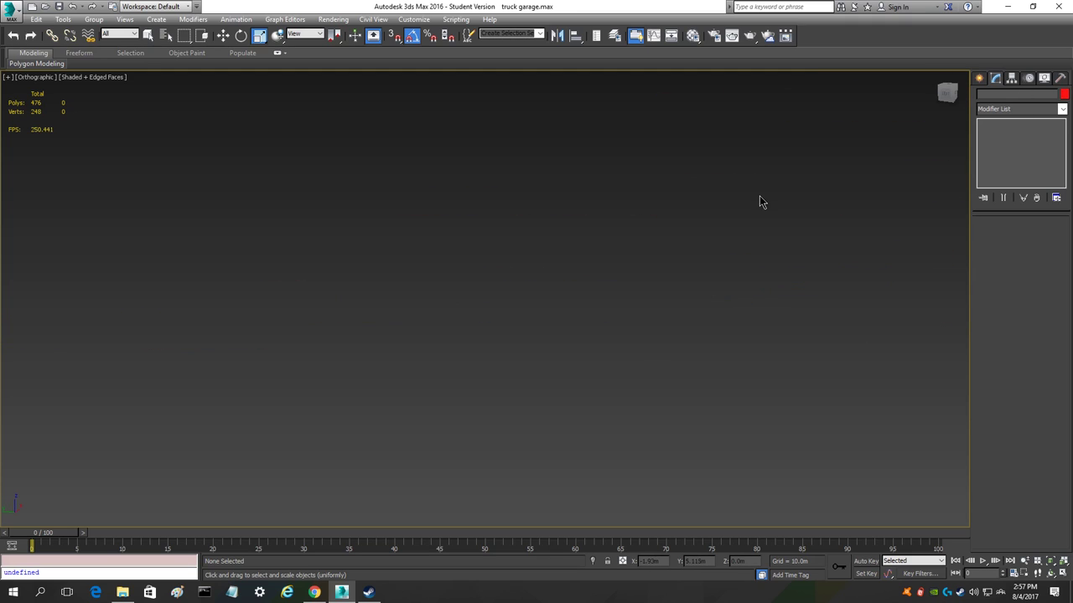
pyautogui.press('z')
pyautogui.hotkey('ctrl', 'a')
pyautogui.click(499, 178)
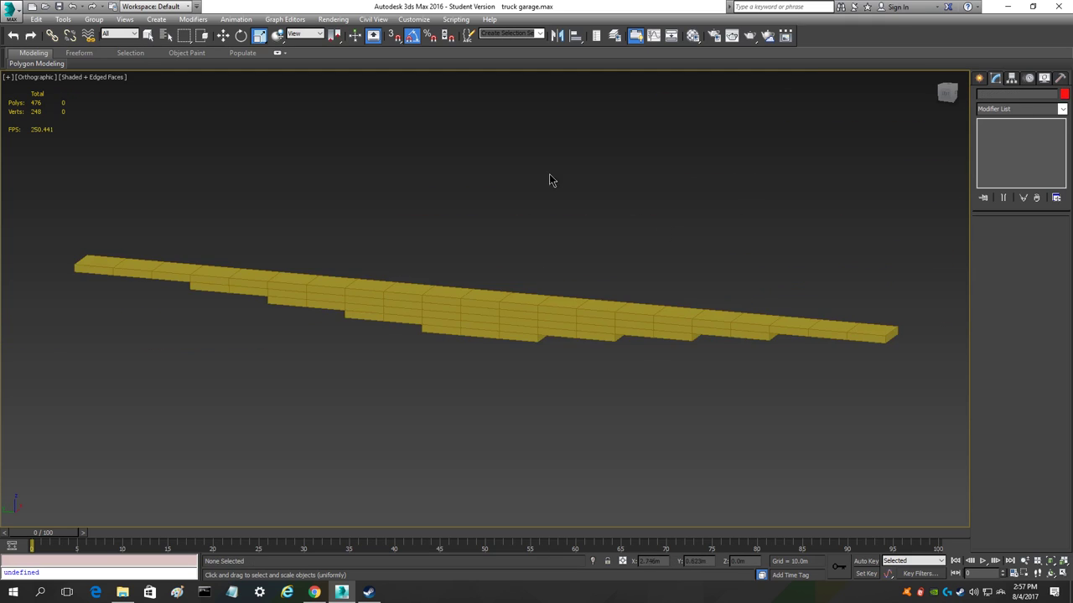
pyautogui.click(946, 92)
pyautogui.keyDown('alt'); pyautogui.moveTo(486, 315); pyautogui.dragTo(486, 313, button='middle'); pyautogui.keyUp('alt')
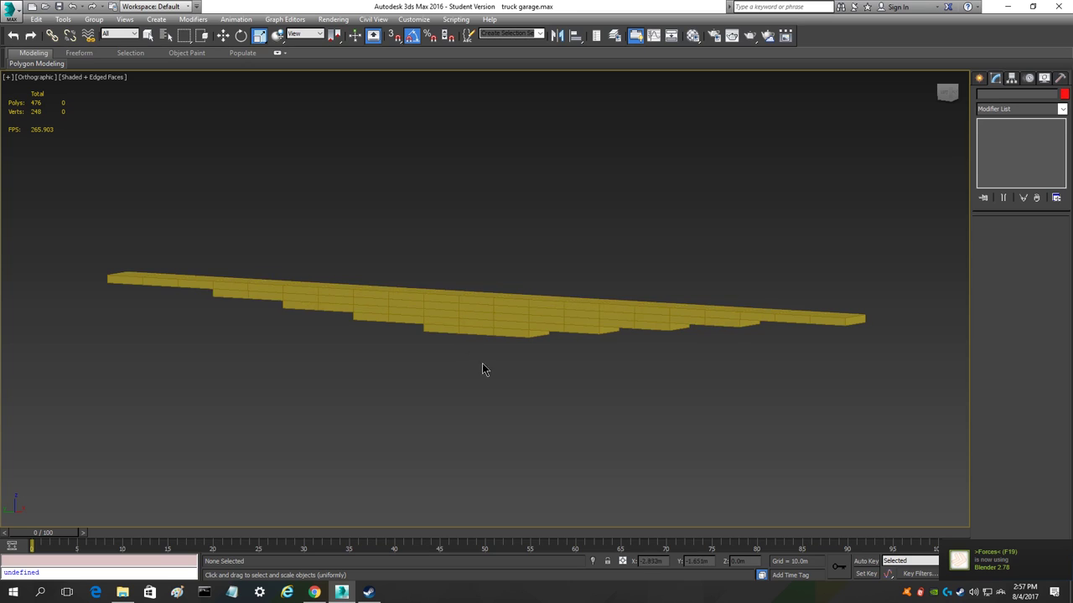
# - Select all five boxes of the stepped stack together
pyautogui.scroll(5, 411, 324)
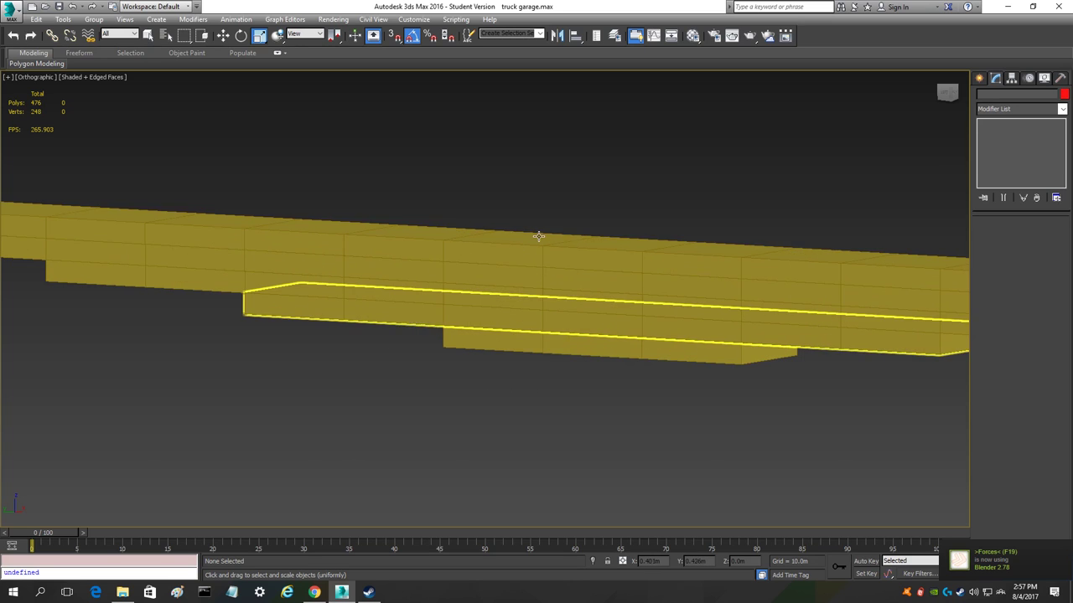
pyautogui.click(538, 238)
pyautogui.scroll(-3, 538, 238)
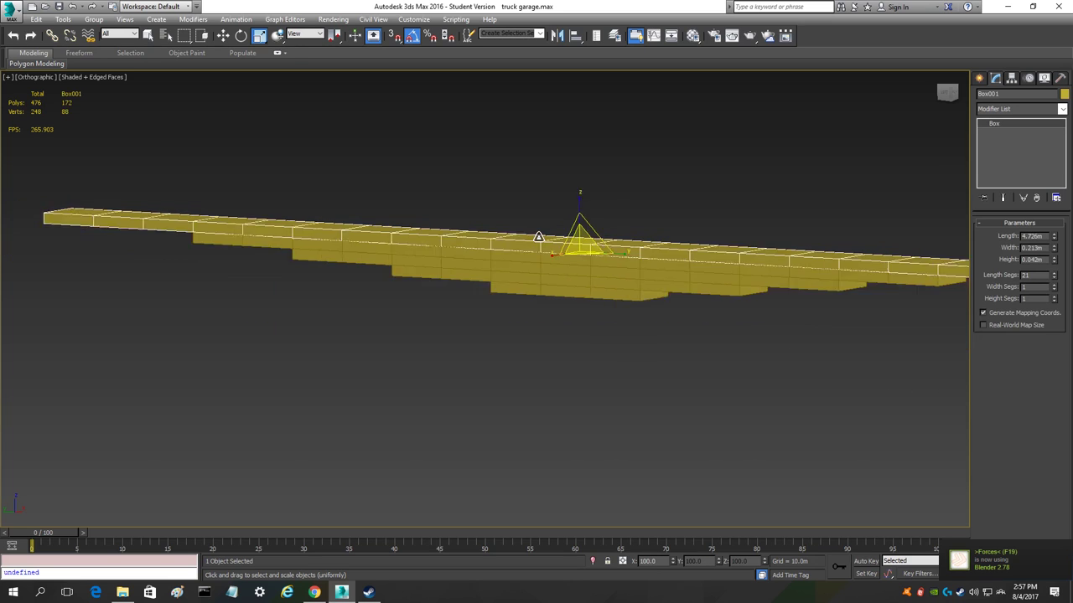
pyautogui.moveTo(945, 99); pyautogui.dragTo(948, 94)
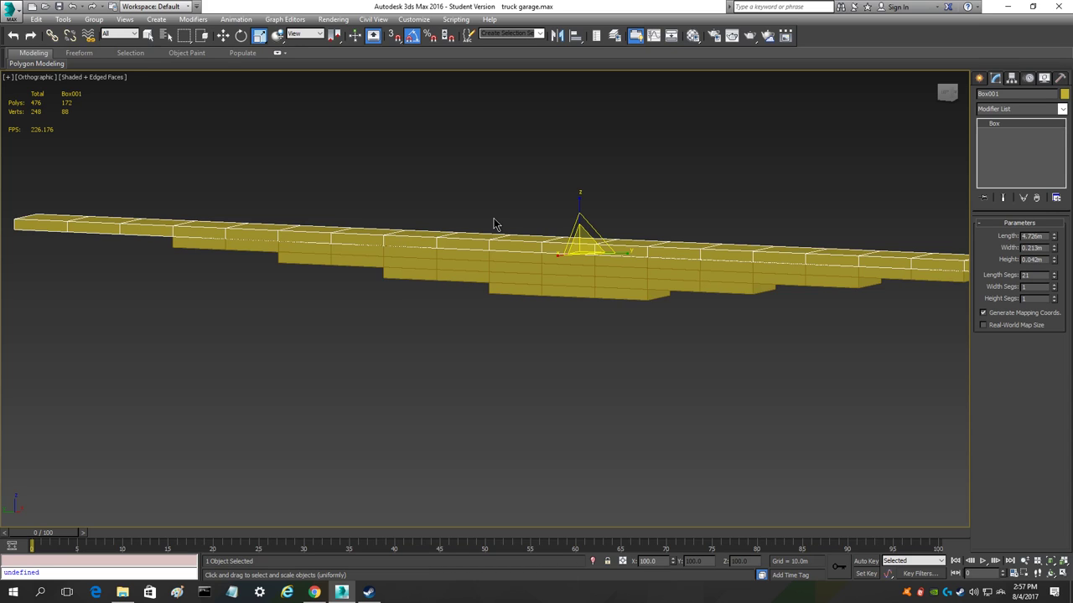
pyautogui.moveTo(528, 182); pyautogui.dragTo(612, 382)
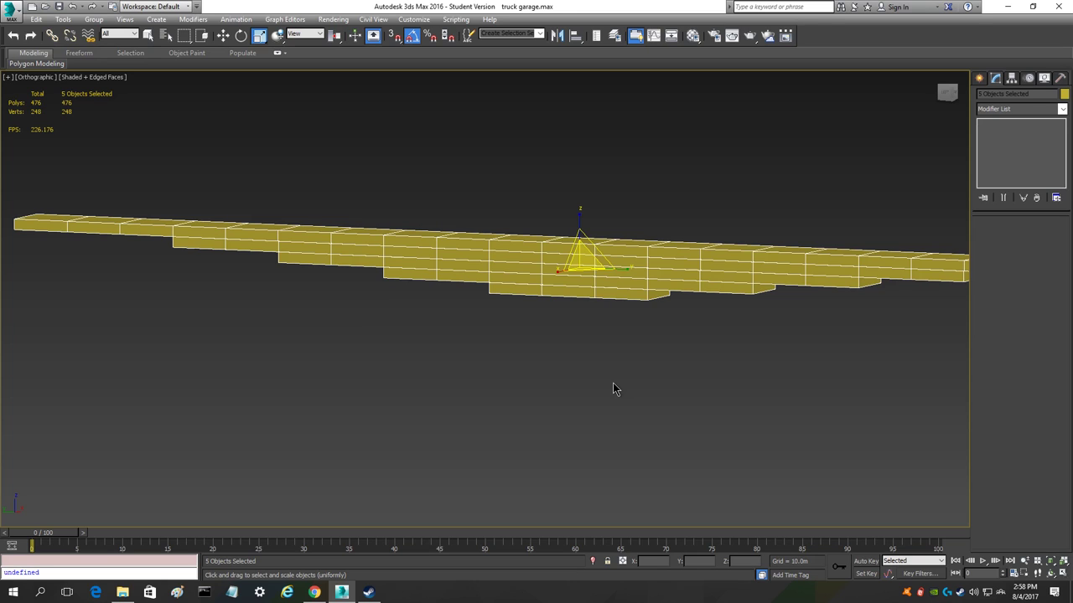
# - Examine the highlighted segment divisions along the whole stack, checking how the boxes' edges and ends line up
pyautogui.scroll(-3, 599, 385)
pyautogui.scroll(3, 570, 379)
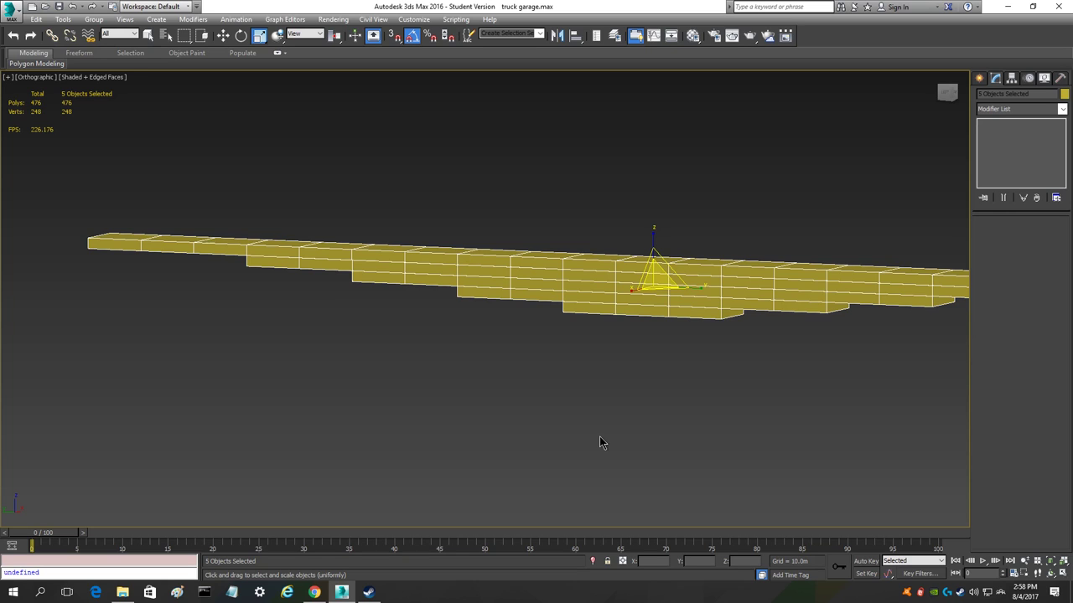
pyautogui.moveTo(734, 373); pyautogui.dragTo(541, 391, button='middle')
pyautogui.scroll(-2, 585, 388)
pyautogui.scroll(1, 585, 388)
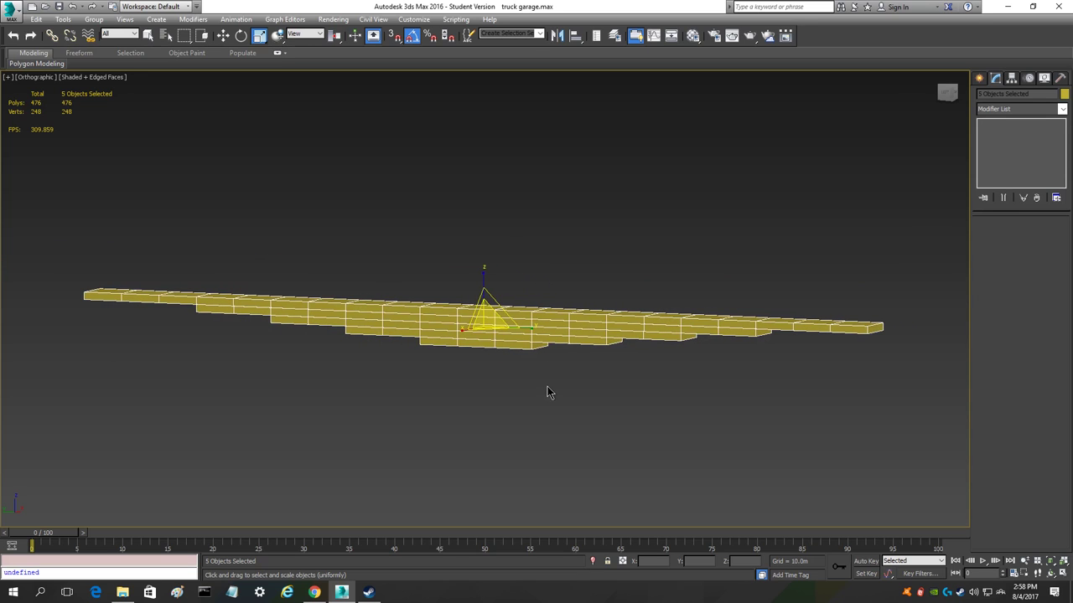
pyautogui.scroll(3, 531, 391)
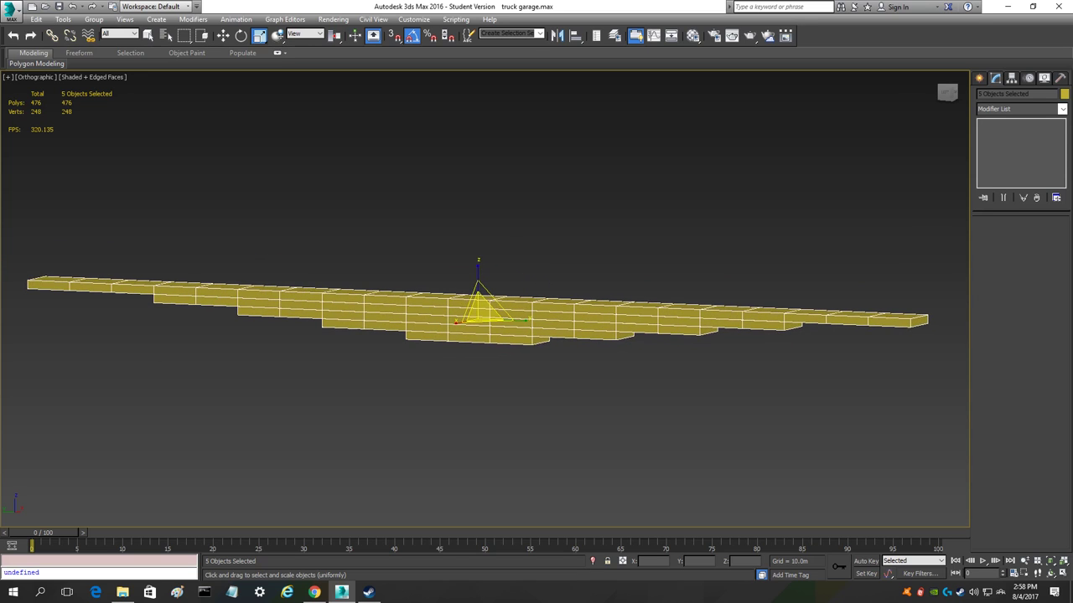
pyautogui.scroll(1, 354, 371)
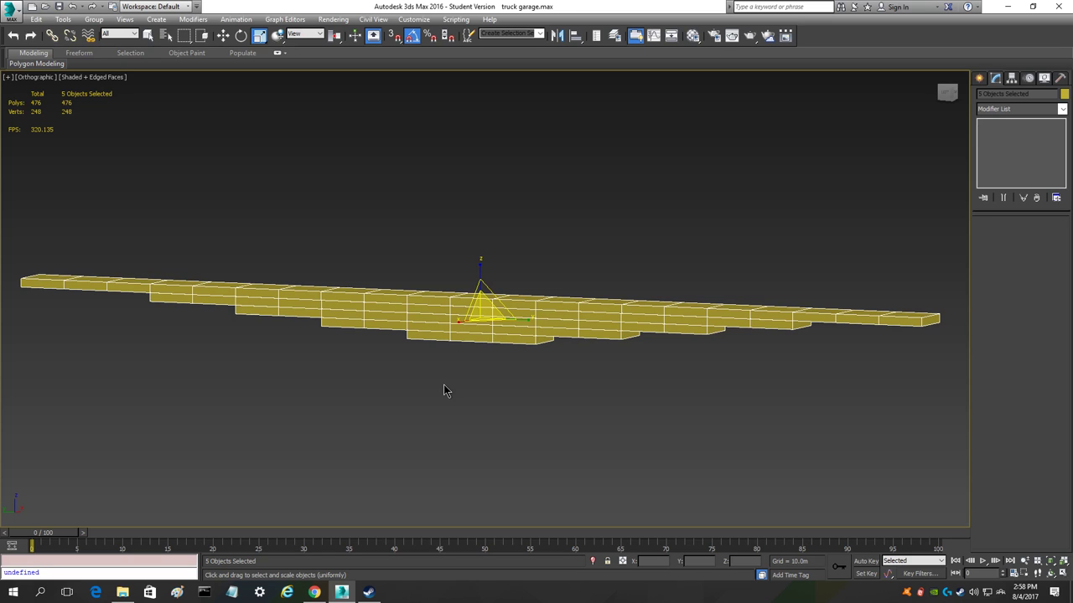
pyautogui.scroll(5, 461, 377)
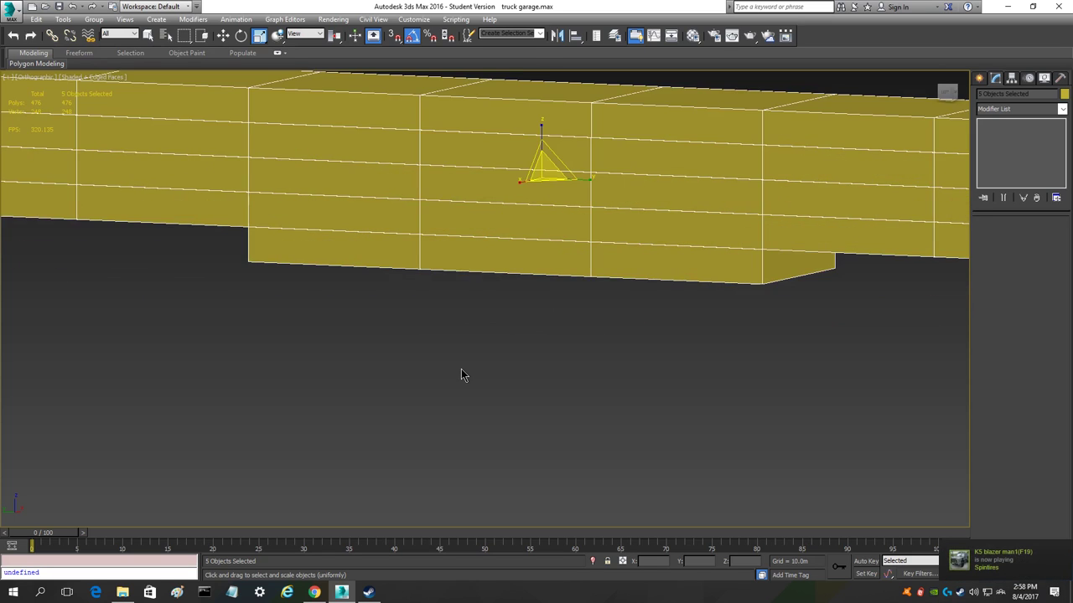
pyautogui.scroll(-3, 461, 371)
pyautogui.moveTo(944, 93)
pyautogui.mouseDown()
pyautogui.moveTo(977, 109)
pyautogui.moveTo(935, 113)
pyautogui.moveTo(956, 80)
pyautogui.moveTo(943, 75)
pyautogui.moveTo(946, 97)
pyautogui.mouseUp()
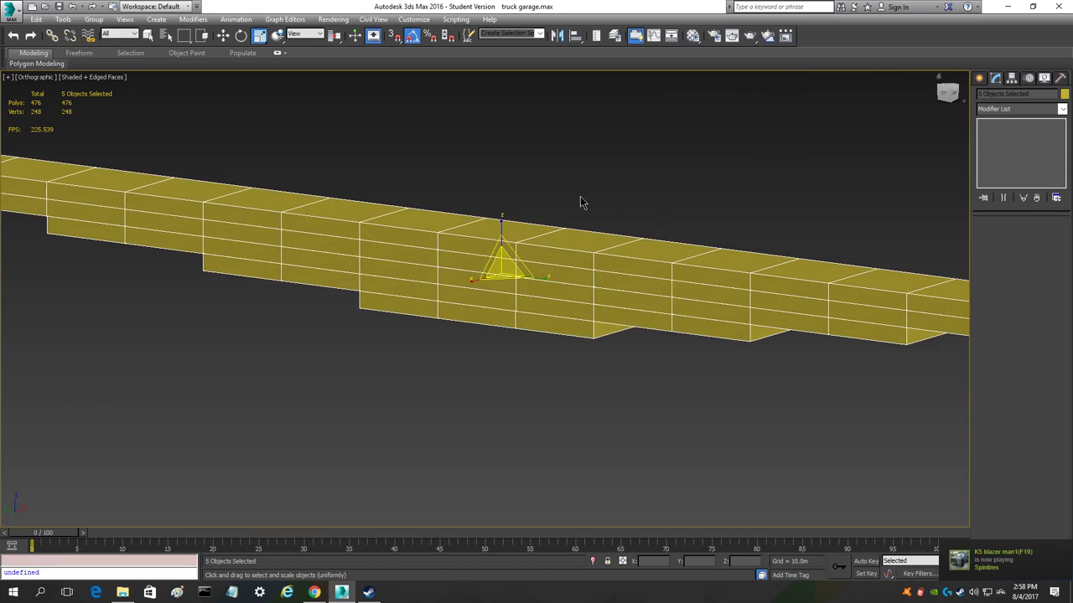
pyautogui.scroll(-3, 564, 197)
pyautogui.scroll(-3, 563, 197)
pyautogui.moveTo(614, 183); pyautogui.dragTo(580, 220, button='middle')
pyautogui.scroll(4, 496, 265)
pyautogui.scroll(-2, 550, 297)
pyautogui.scroll(-2, 436, 306)
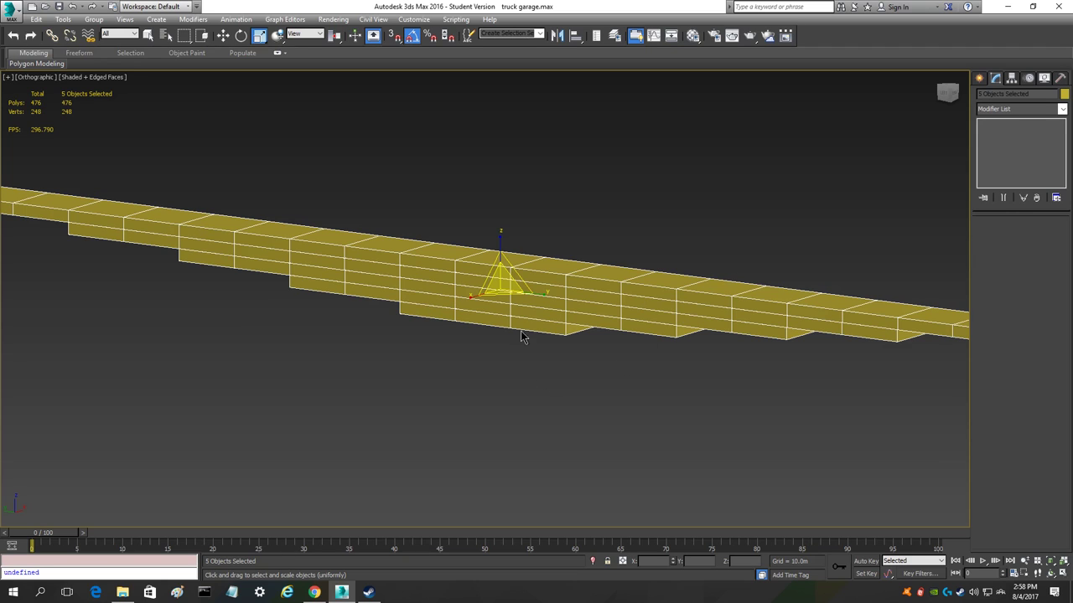
# - Reselect all five boxes and convert them to Editable Poly
pyautogui.click(545, 281)
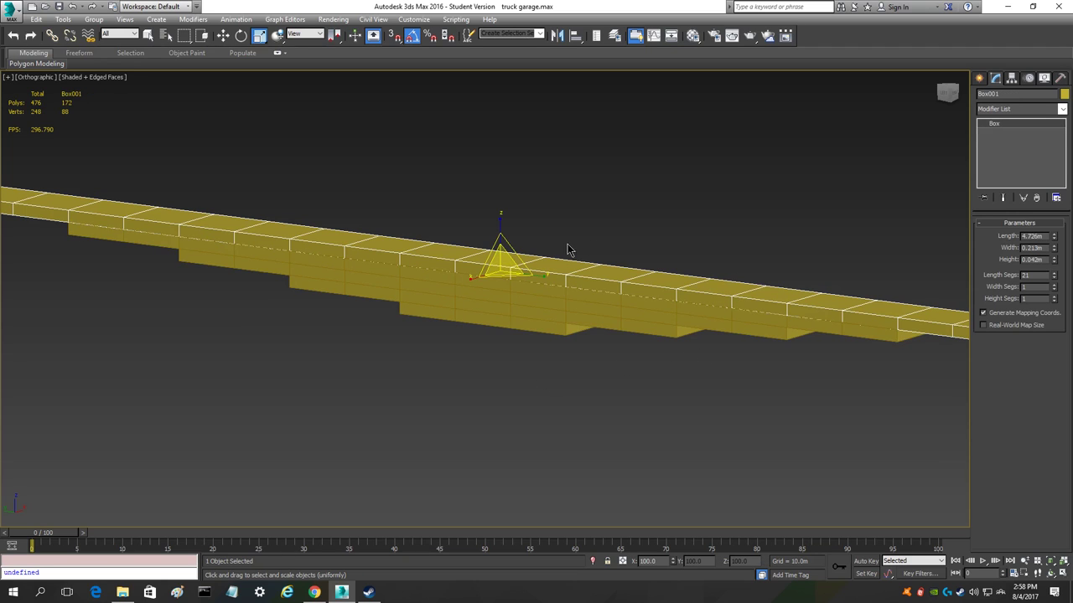
pyautogui.moveTo(370, 136); pyautogui.dragTo(565, 455)
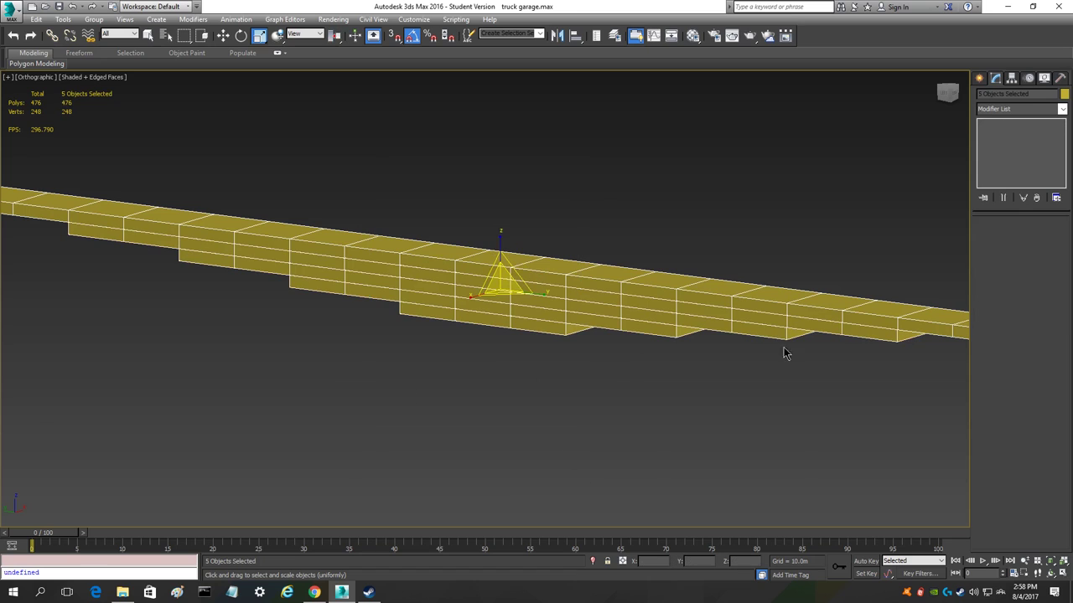
pyautogui.scroll(-3, 447, 234)
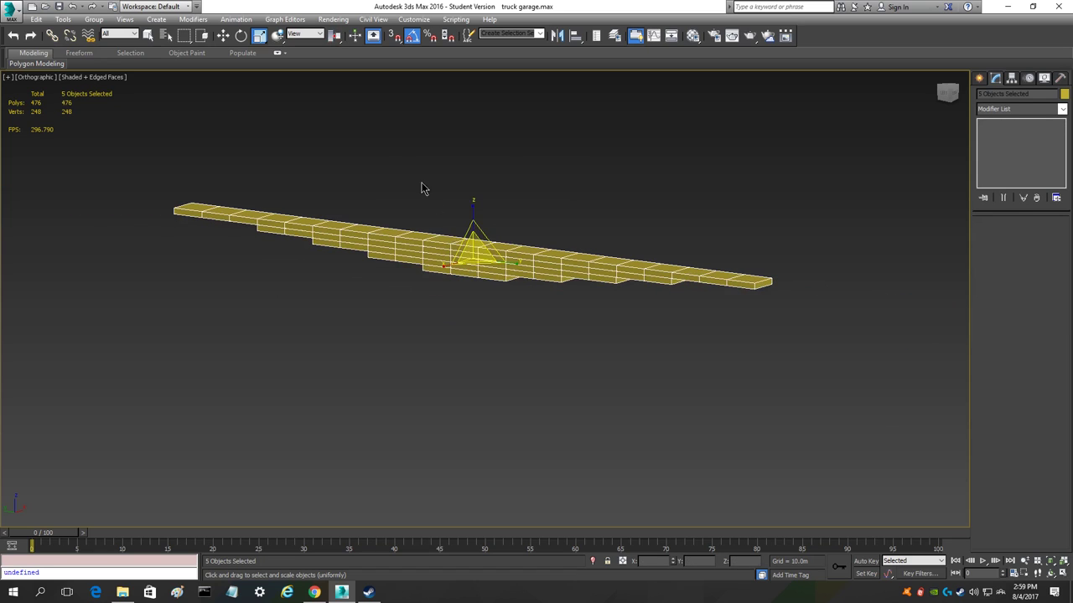
pyautogui.rightClick(404, 153)
pyautogui.moveTo(450, 266)
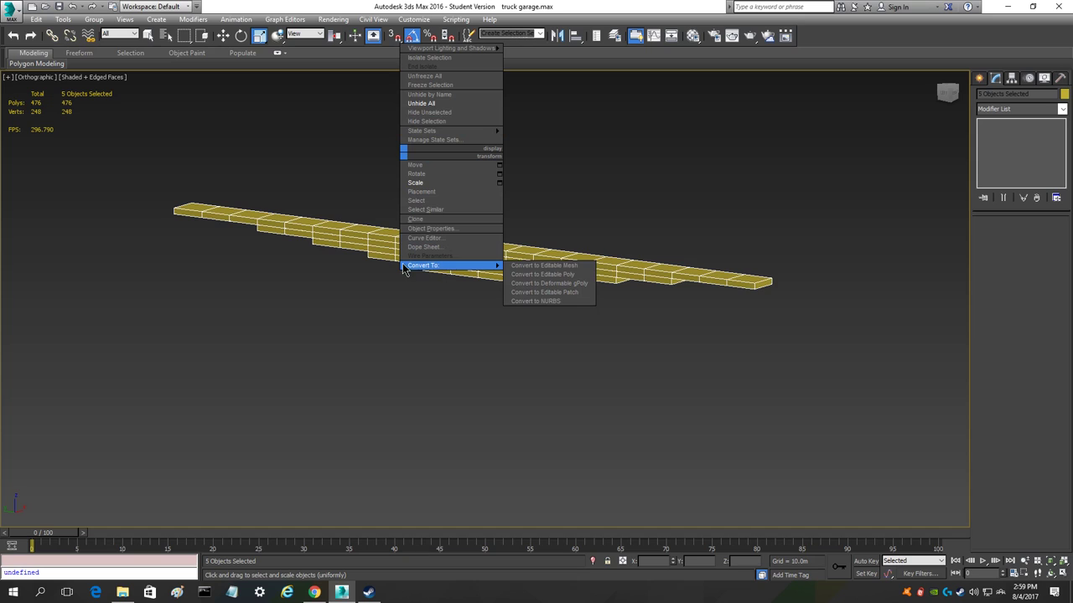
pyautogui.click(538, 272)
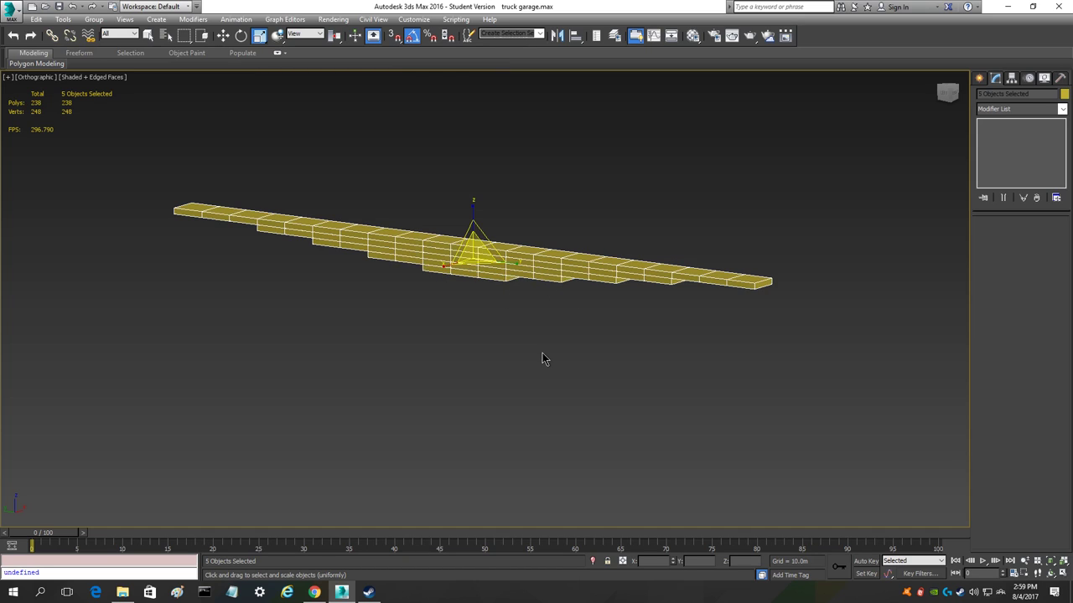
# - Select only the longest top plank and enter its polygon sub-object level
pyautogui.scroll(4, 435, 249)
pyautogui.scroll(-3, 436, 250)
pyautogui.moveTo(575, 248); pyautogui.dragTo(451, 411, button='middle')
pyautogui.click(492, 377)
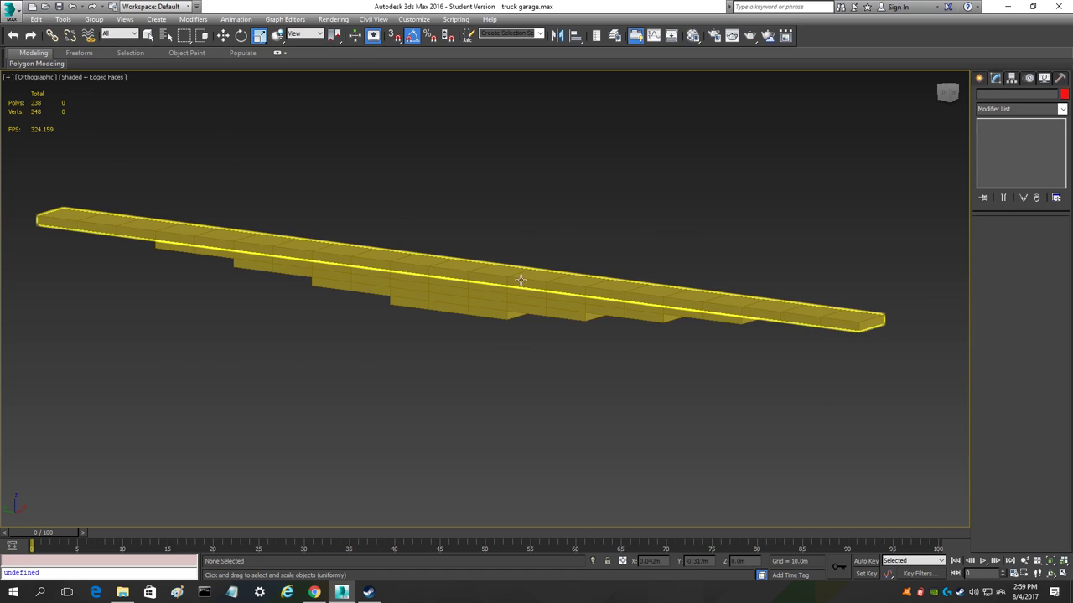
pyautogui.click(528, 272)
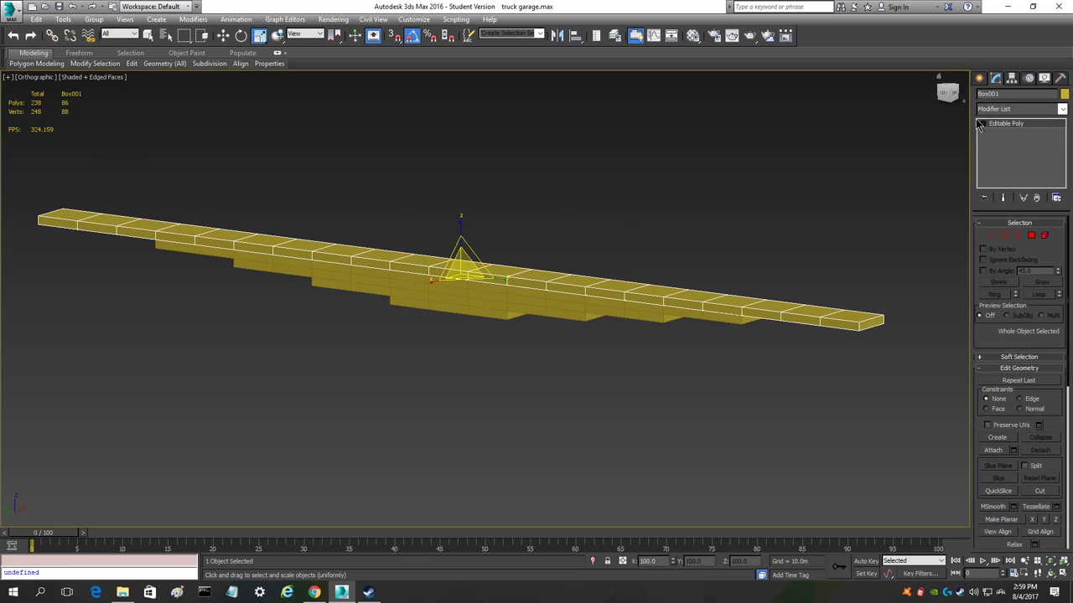
pyautogui.moveTo(945, 98); pyautogui.dragTo(944, 96)
pyautogui.moveTo(740, 184); pyautogui.dragTo(604, 226, button='middle')
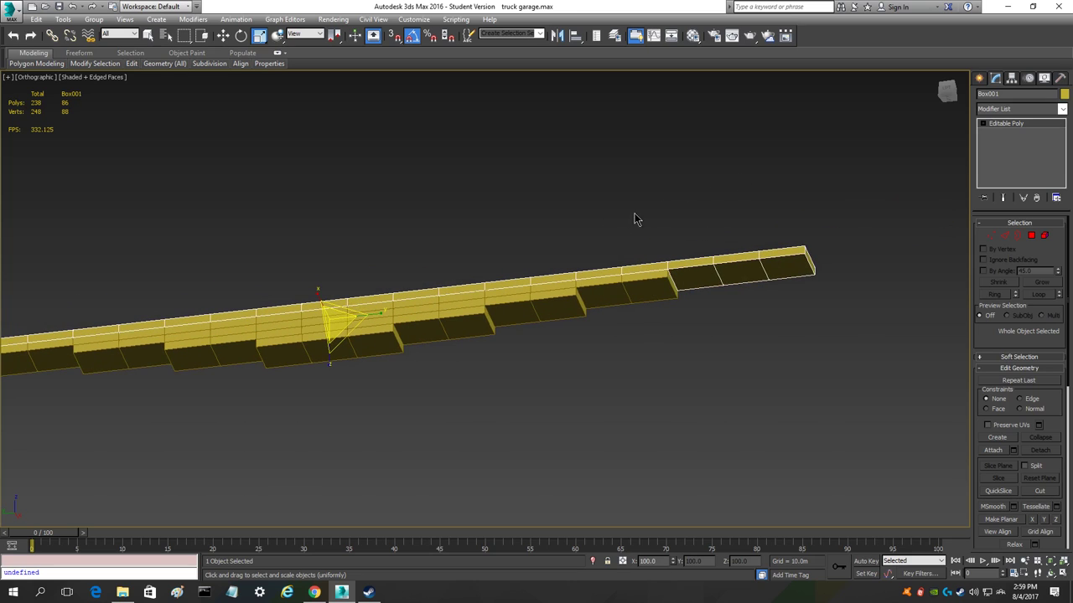
pyautogui.scroll(-2, 636, 245)
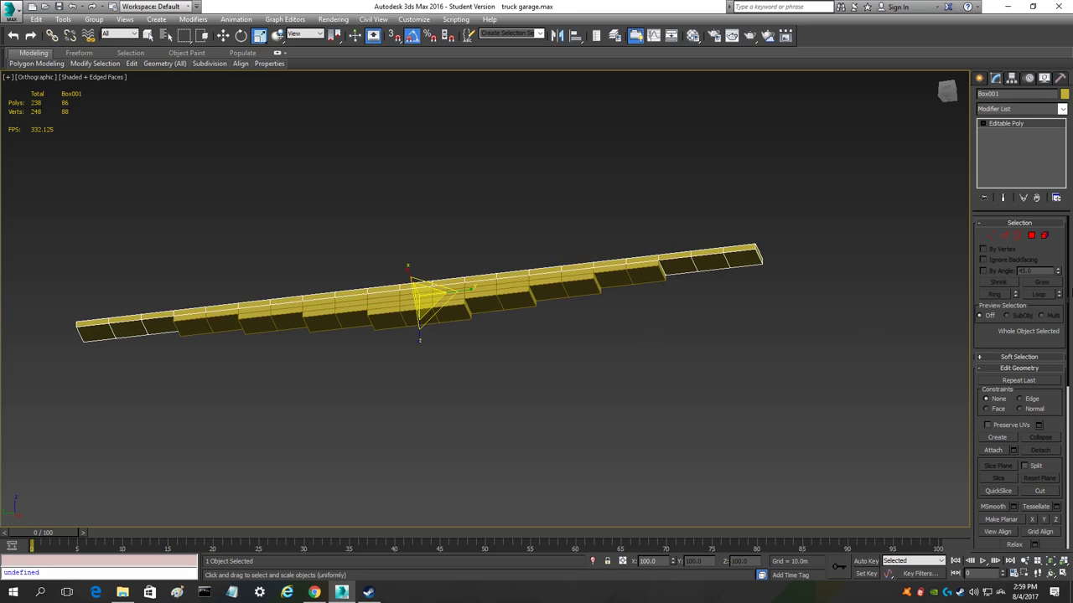
pyautogui.click(1031, 235)
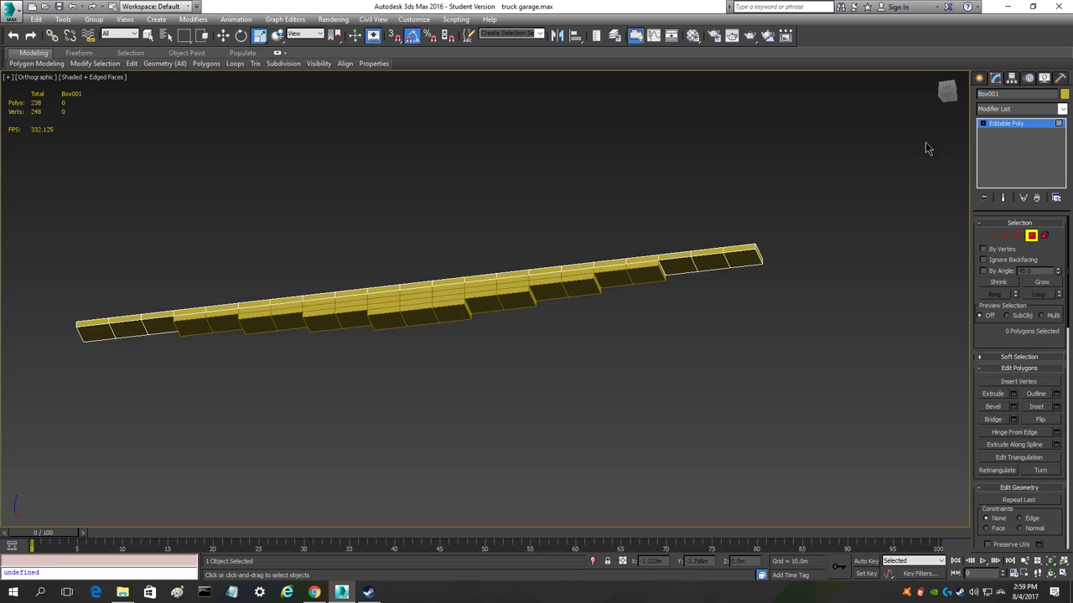
# - From a straight view of the underside, region-select the top plank's middle polygons that overlap the plank below, using the Select tool
pyautogui.click(946, 96)
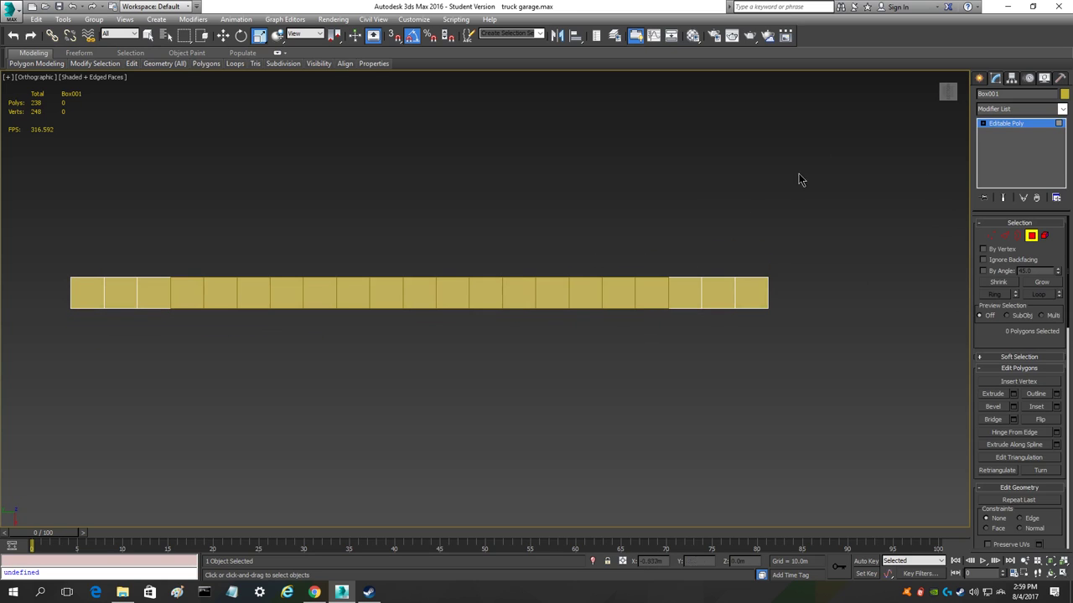
pyautogui.moveTo(949, 92)
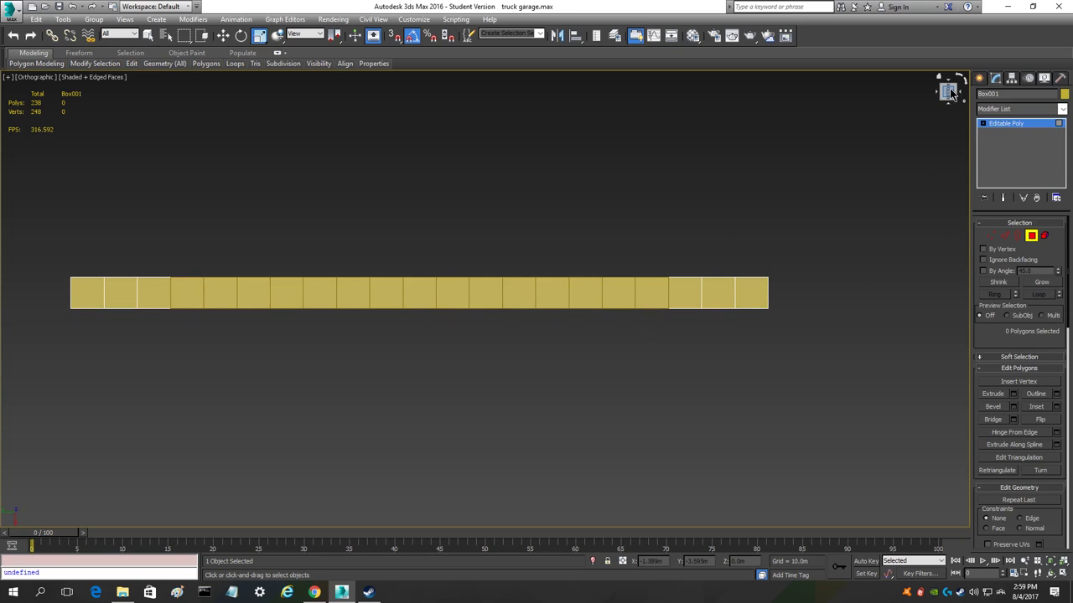
pyautogui.rightClick(516, 173)
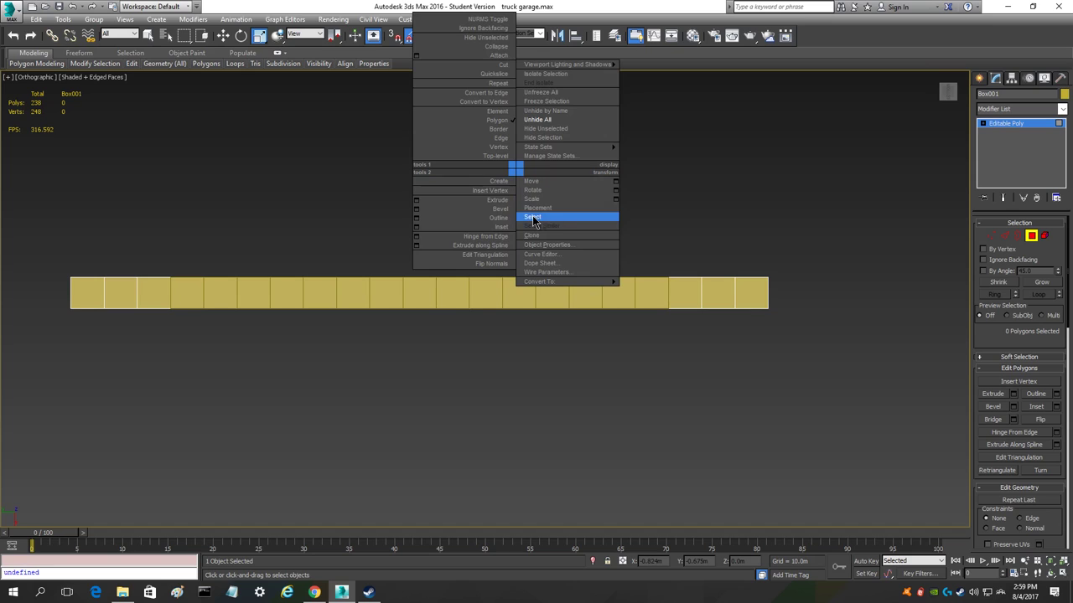
pyautogui.click(560, 217)
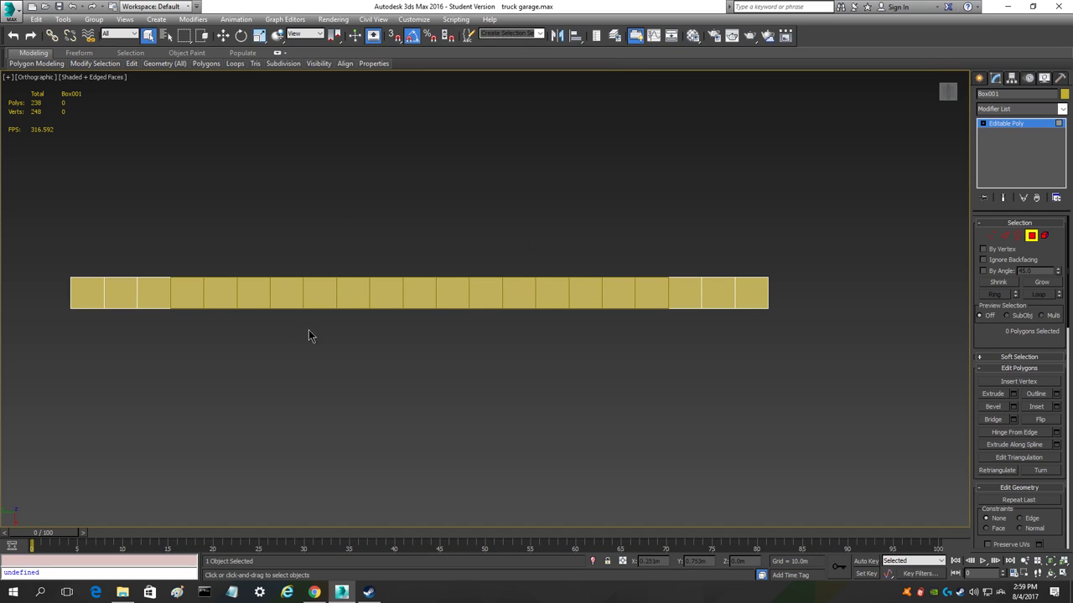
pyautogui.moveTo(184, 292); pyautogui.dragTo(655, 301)
# - In the Left view, remove the top plank's upper faces from the selection, keeping only the 15 underside polygons
pyautogui.moveTo(947, 90); pyautogui.dragTo(949, 92)
pyautogui.click(947, 92)
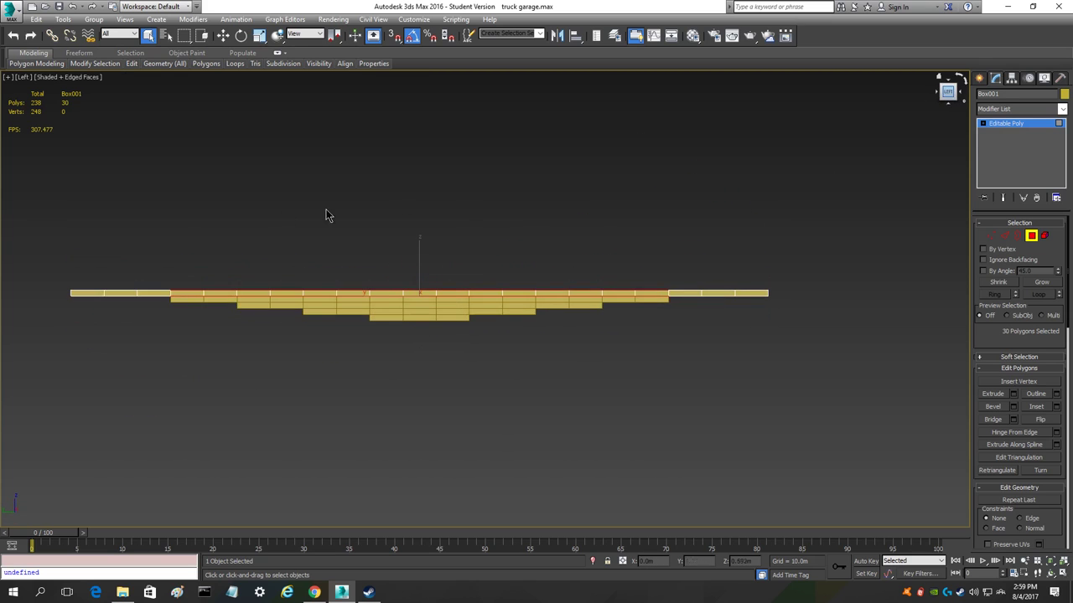
pyautogui.scroll(2, 139, 264)
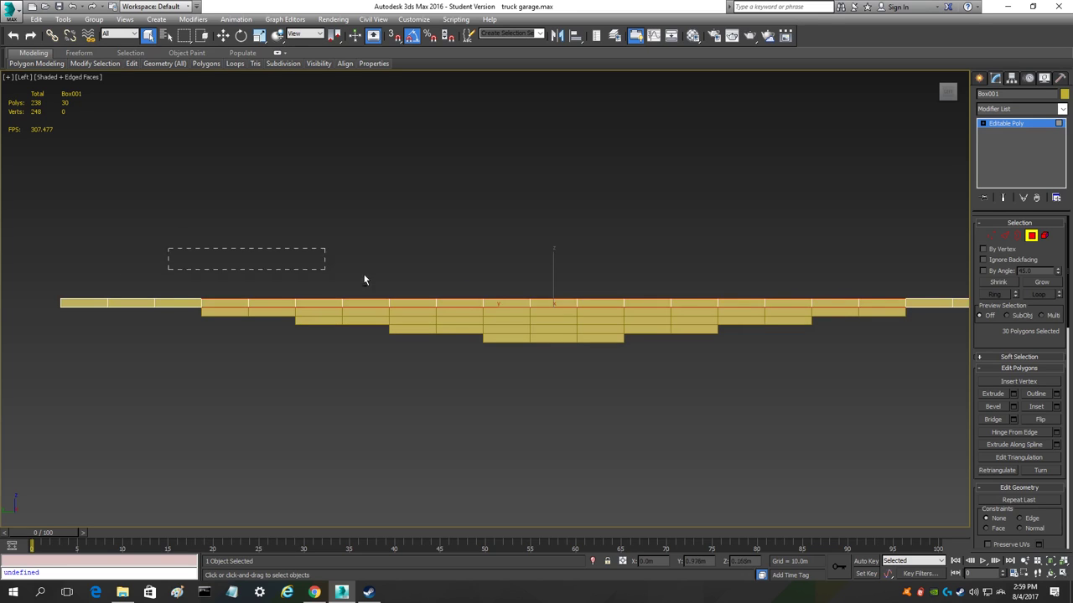
pyautogui.moveTo(950, 305); pyautogui.dragTo(956, 308)
pyautogui.moveTo(757, 237); pyautogui.dragTo(625, 225, button='middle')
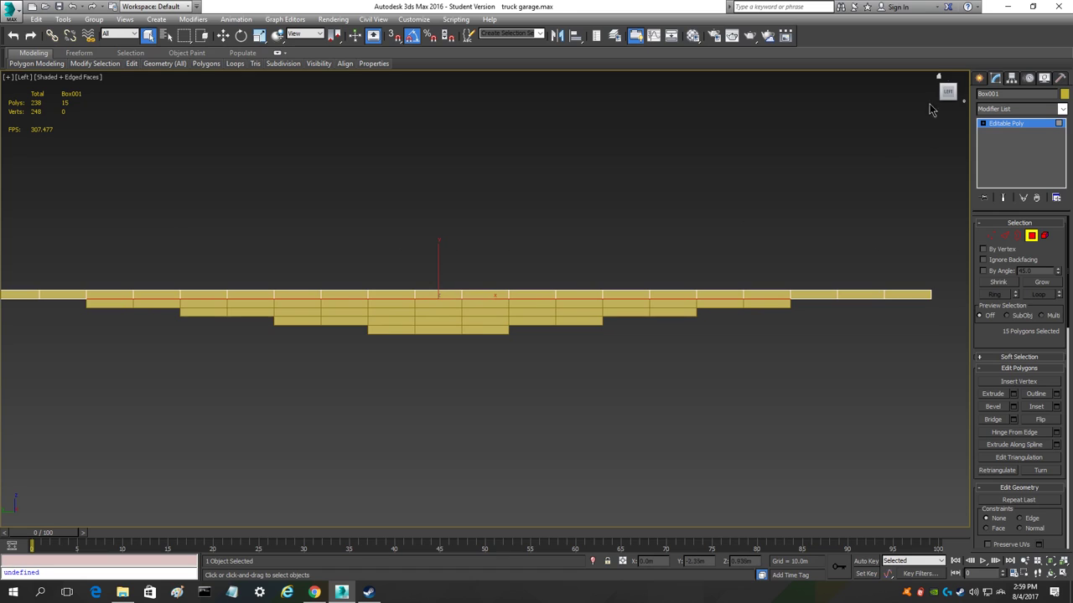
# - Examine the plank stack from an angle below, checking how each lower plank overlaps the one above
pyautogui.moveTo(951, 101); pyautogui.dragTo(949, 102)
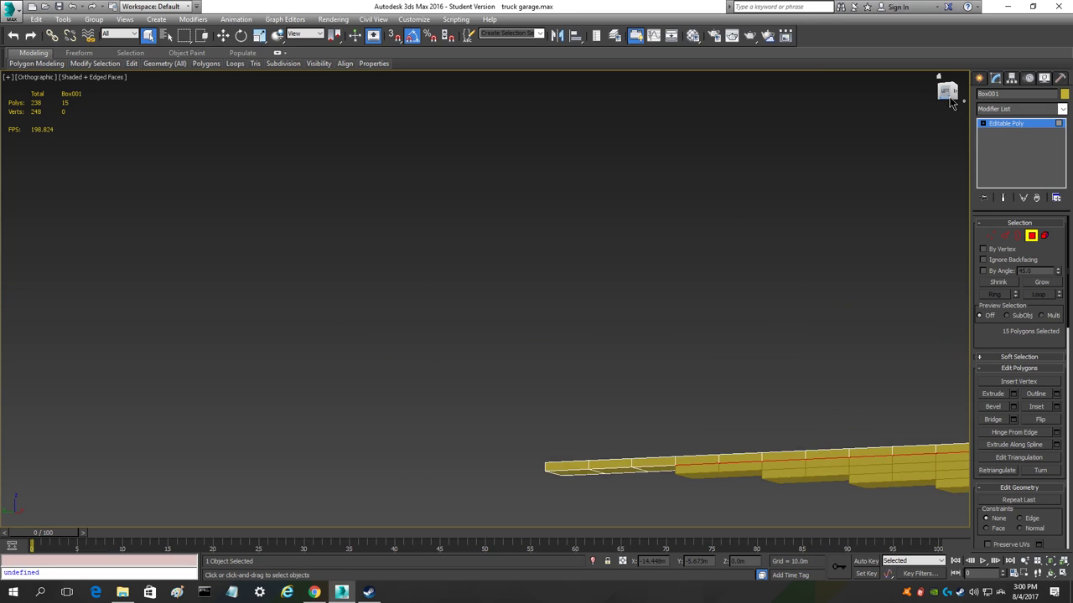
pyautogui.press('z')
pyautogui.scroll(-2, 796, 326)
pyautogui.moveTo(796, 326); pyautogui.dragTo(649, 274, button='middle')
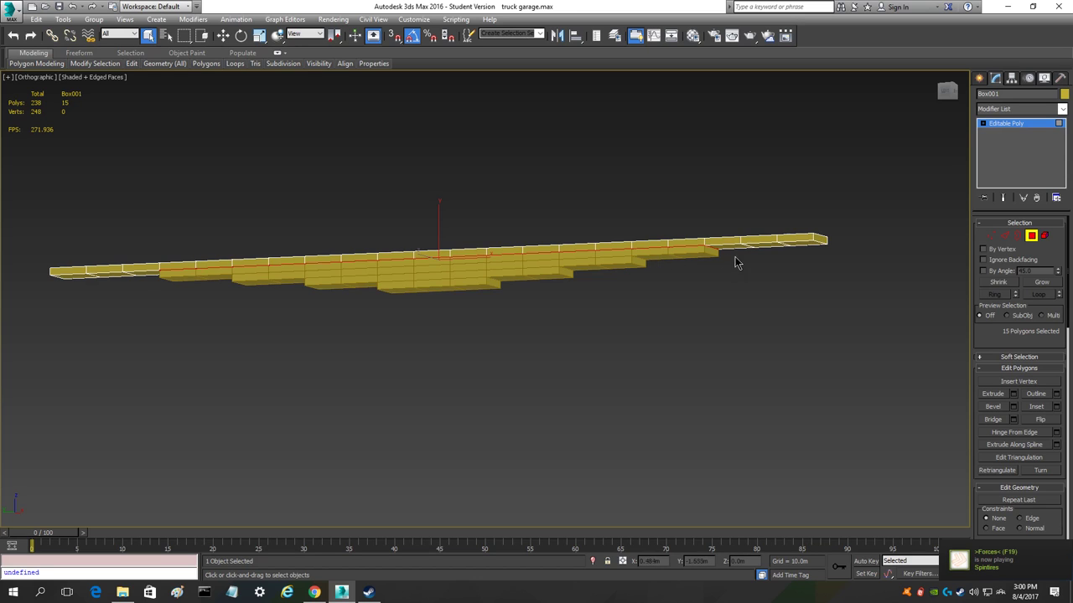
pyautogui.scroll(3, 734, 263)
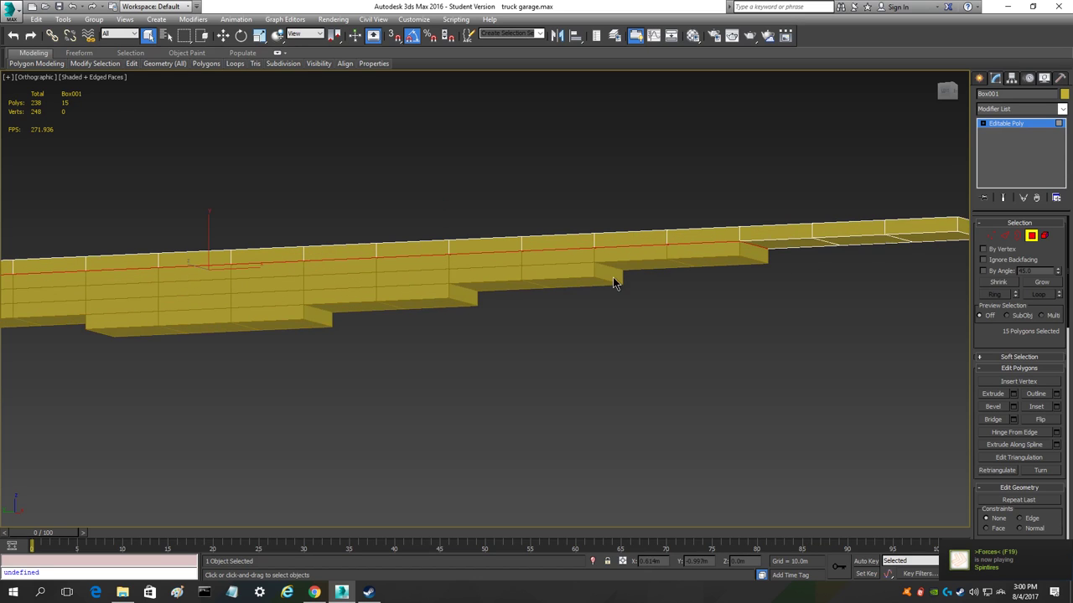
pyautogui.scroll(-3, 613, 252)
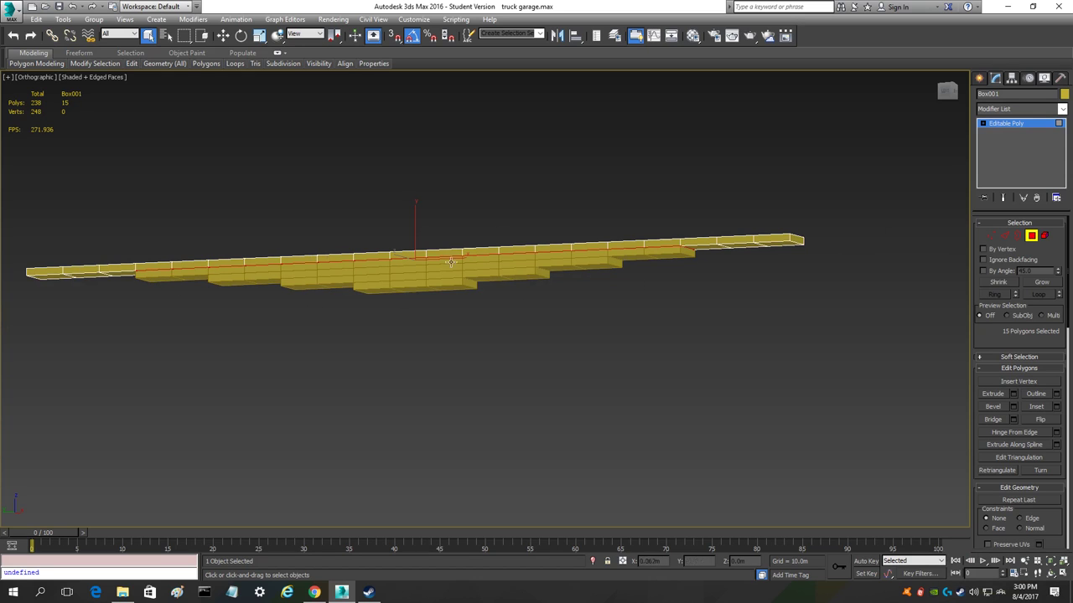
pyautogui.scroll(4, 662, 282)
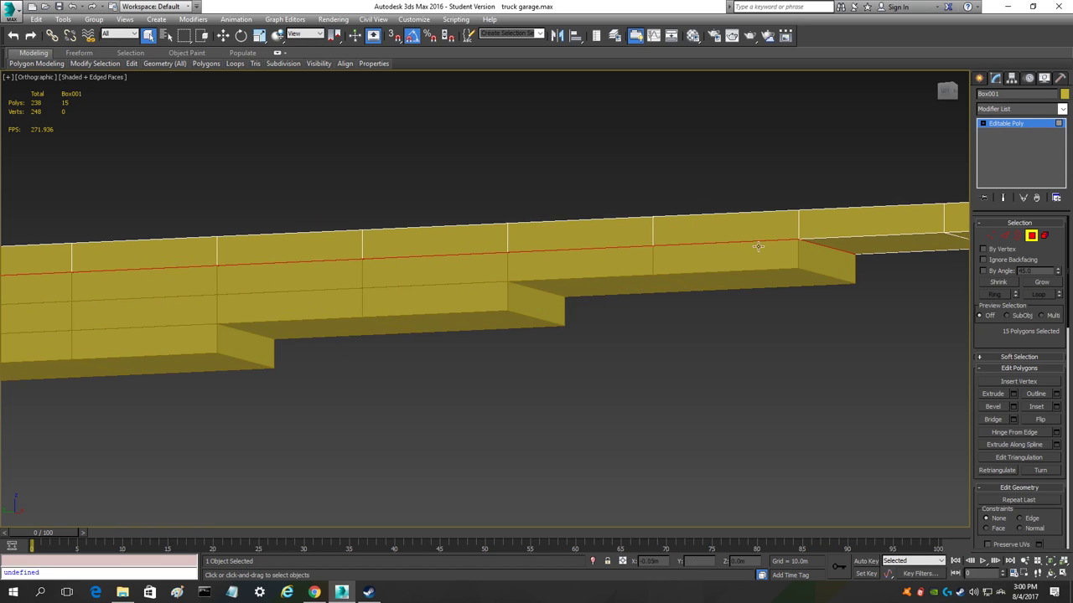
pyautogui.scroll(-5, 703, 289)
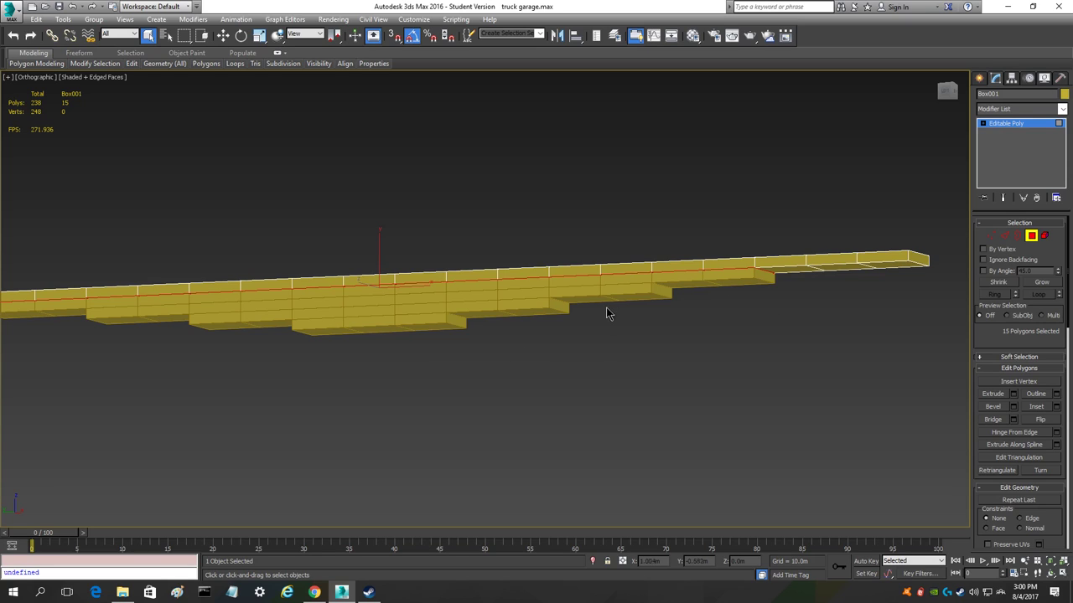
# - Isolate the top plank and delete its 15 selected underside polygons
pyautogui.rightClick(587, 329)
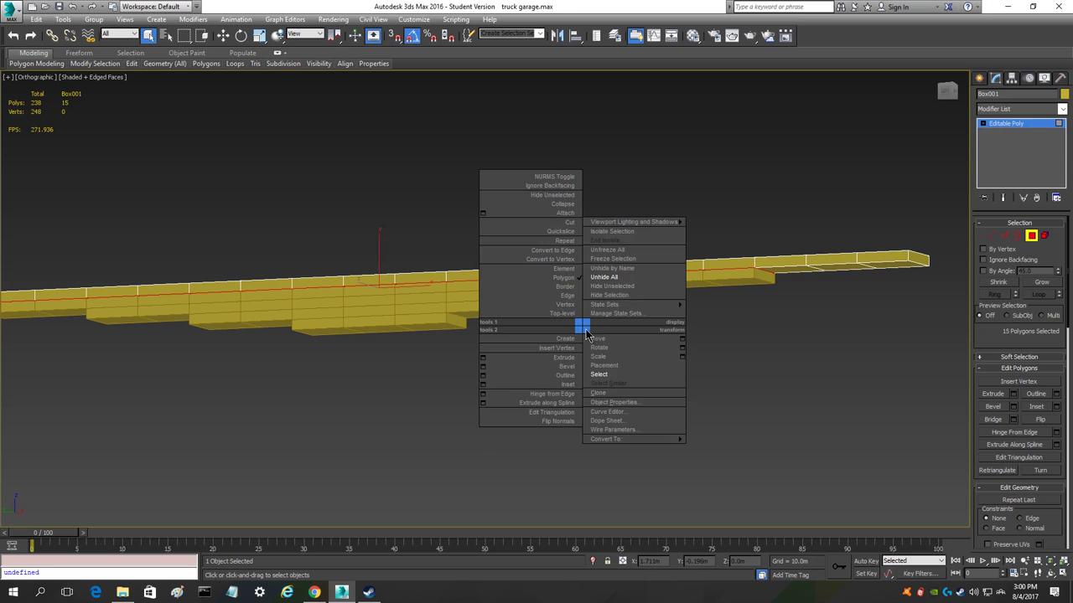
pyautogui.click(606, 236)
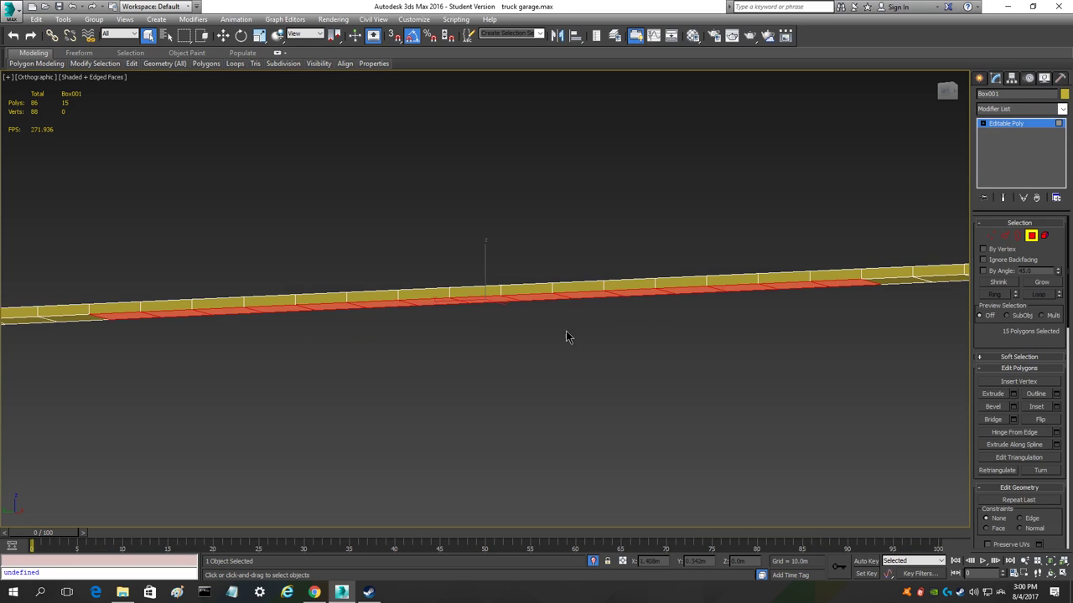
pyautogui.scroll(-2, 399, 278)
pyautogui.moveTo(446, 304); pyautogui.dragTo(445, 265, button='middle')
pyautogui.moveTo(947, 90); pyautogui.dragTo(909, 82)
pyautogui.scroll(5, 767, 302)
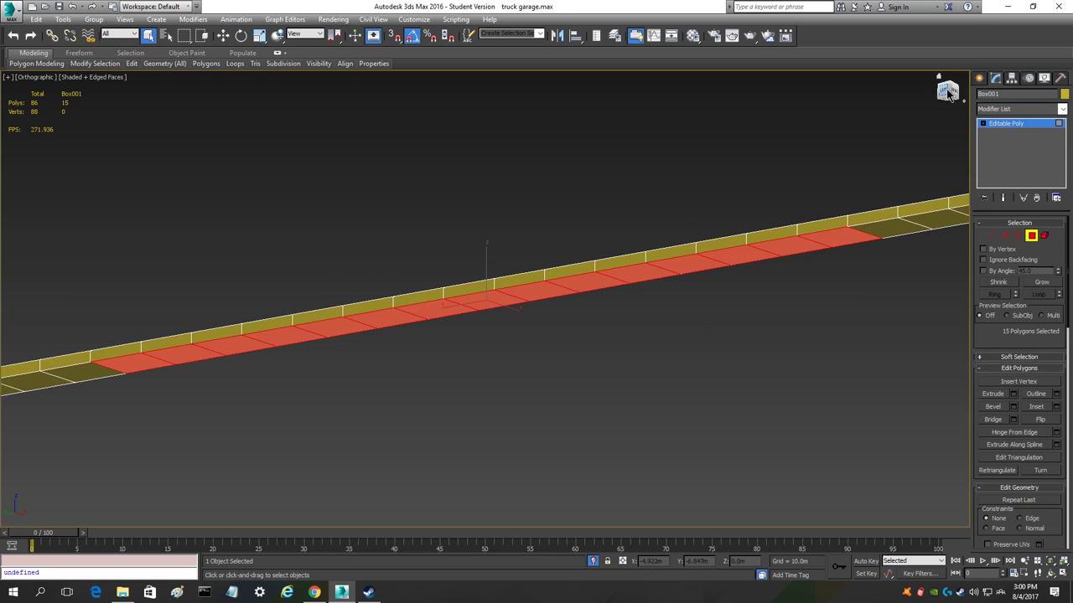
pyautogui.scroll(-2, 670, 347)
pyautogui.moveTo(666, 347); pyautogui.dragTo(521, 312, button='middle')
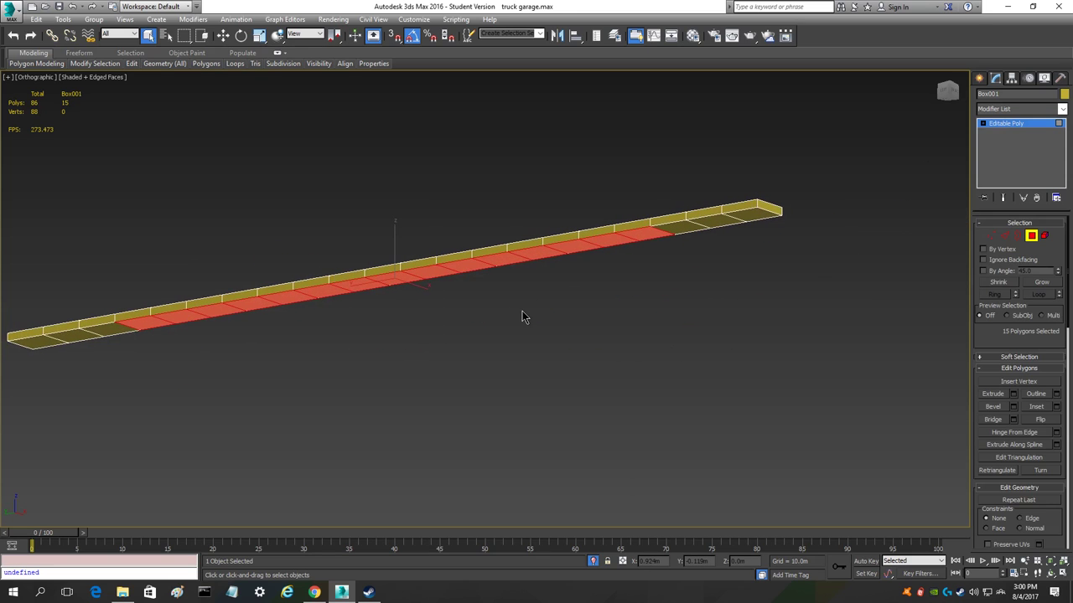
pyautogui.press('Delete')
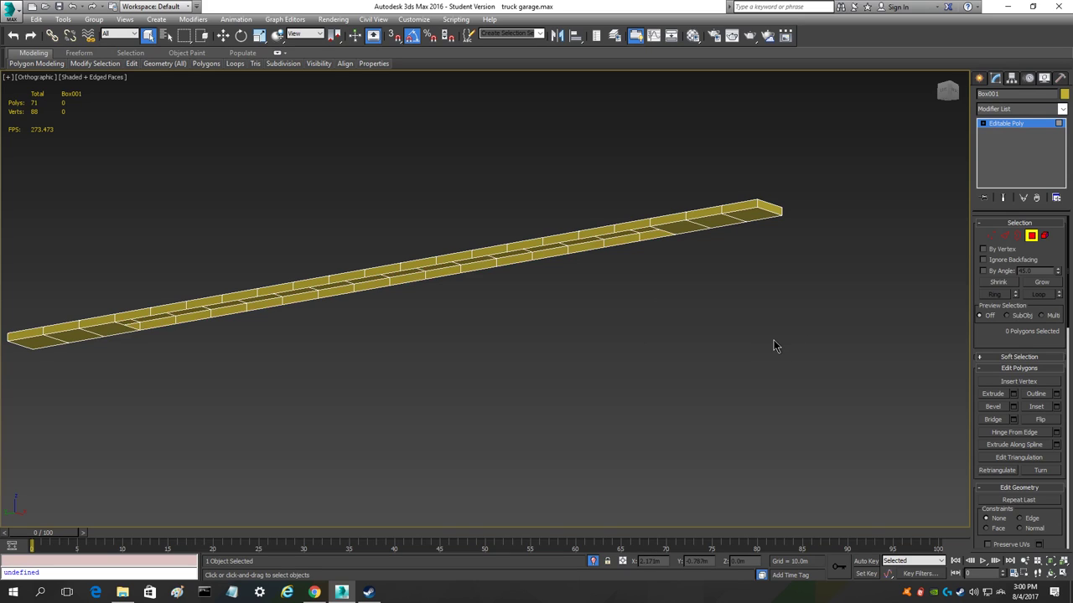
# - End the isolation to bring back the whole plank stack and view it from above at an angle
pyautogui.rightClick(671, 305)
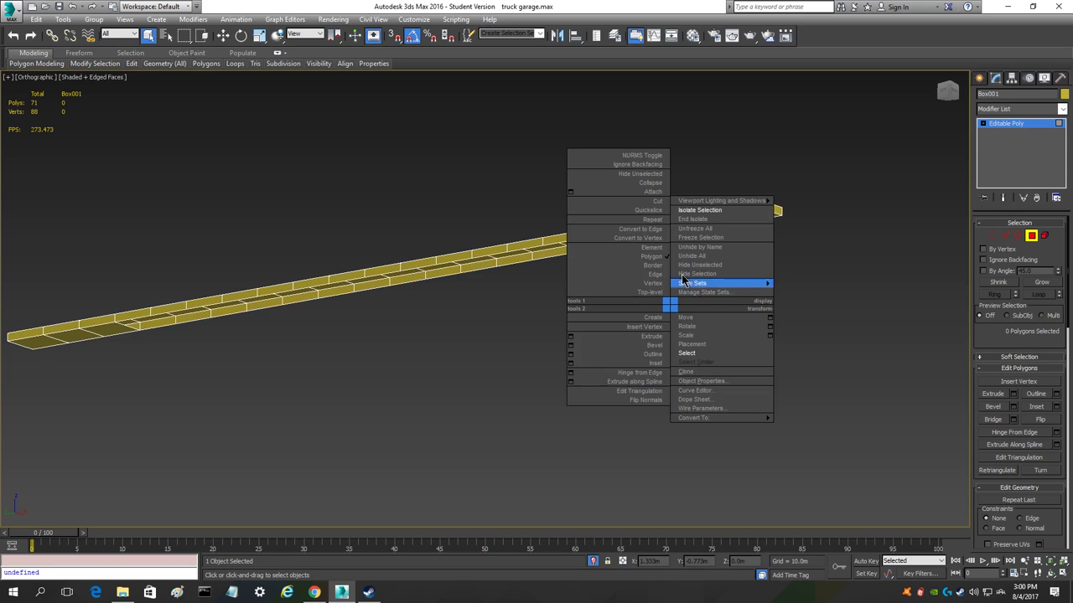
pyautogui.click(693, 221)
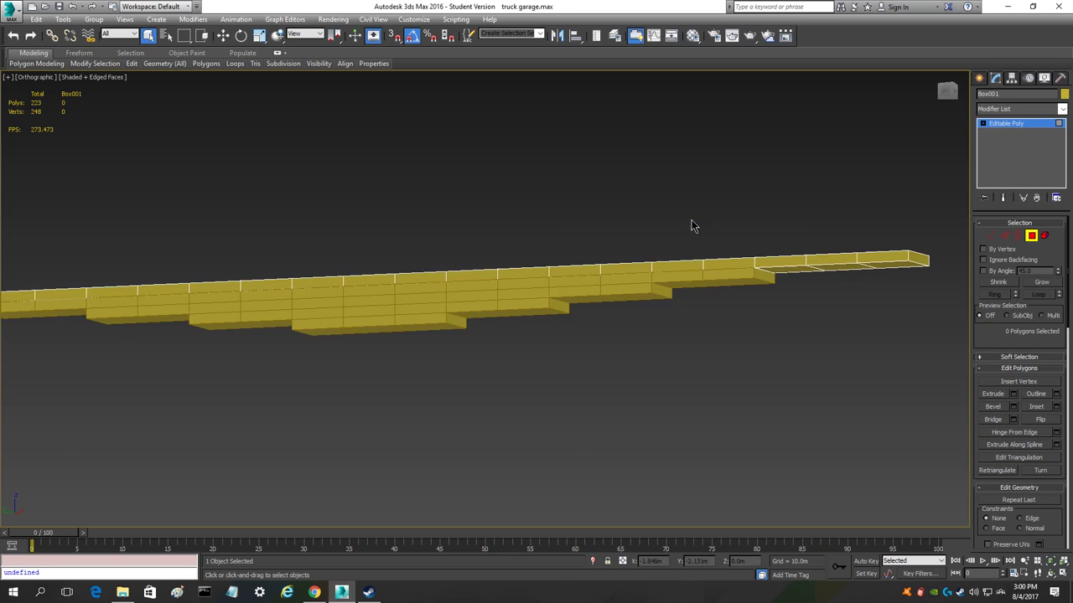
pyautogui.keyDown('alt'); pyautogui.moveTo(191, 347); pyautogui.dragTo(765, 304, button='middle'); pyautogui.keyUp('alt')
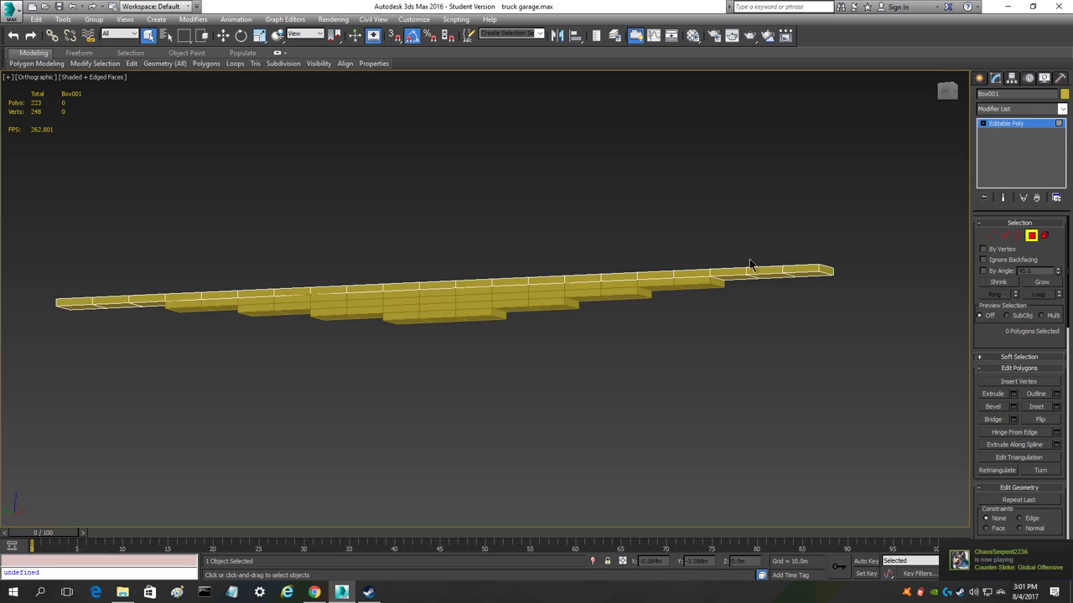
pyautogui.click(947, 92)
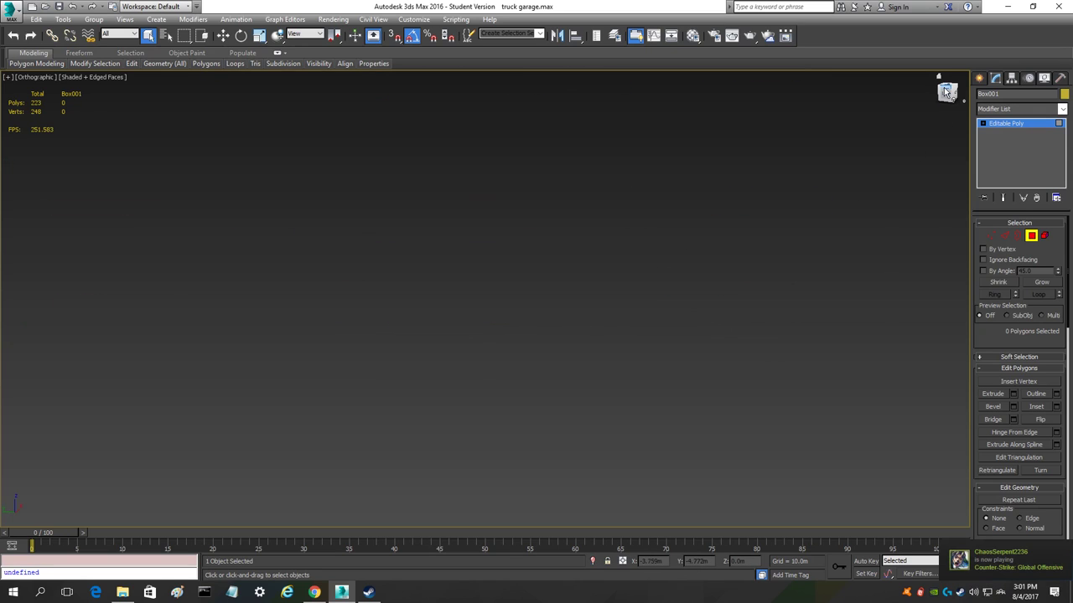
pyautogui.keyDown('alt'); pyautogui.moveTo(572, 355); pyautogui.dragTo(534, 341, button='middle'); pyautogui.keyUp('alt')
# - Leave the top plank's polygon sub-object level and select only the second-longest plank beneath it
pyautogui.hotkey('ctrl', 'a')
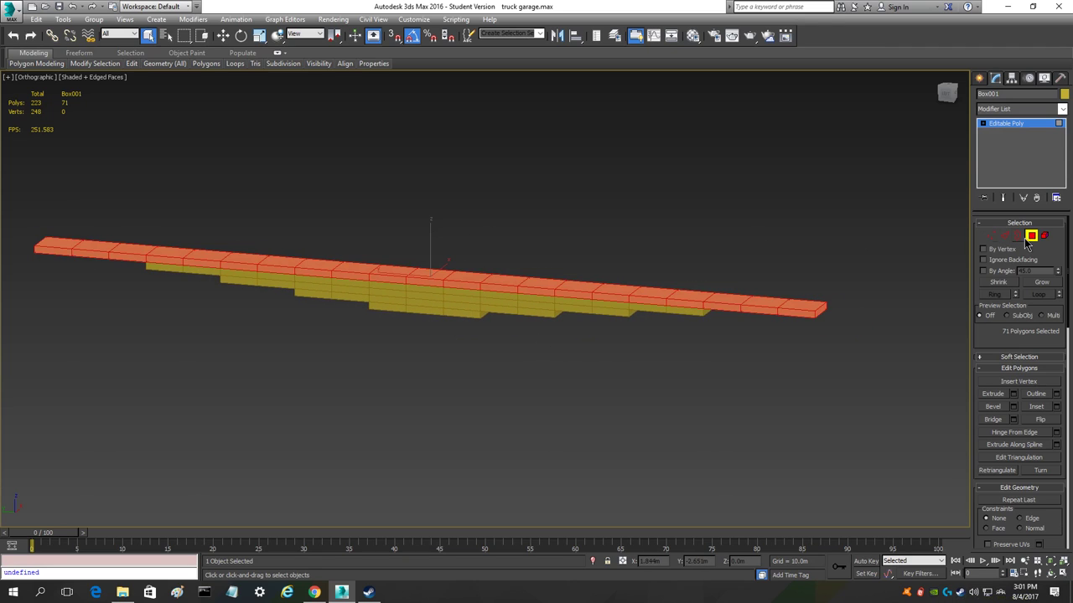
pyautogui.click(869, 249)
pyautogui.click(1032, 237)
pyautogui.hotkey('ctrl', 'a')
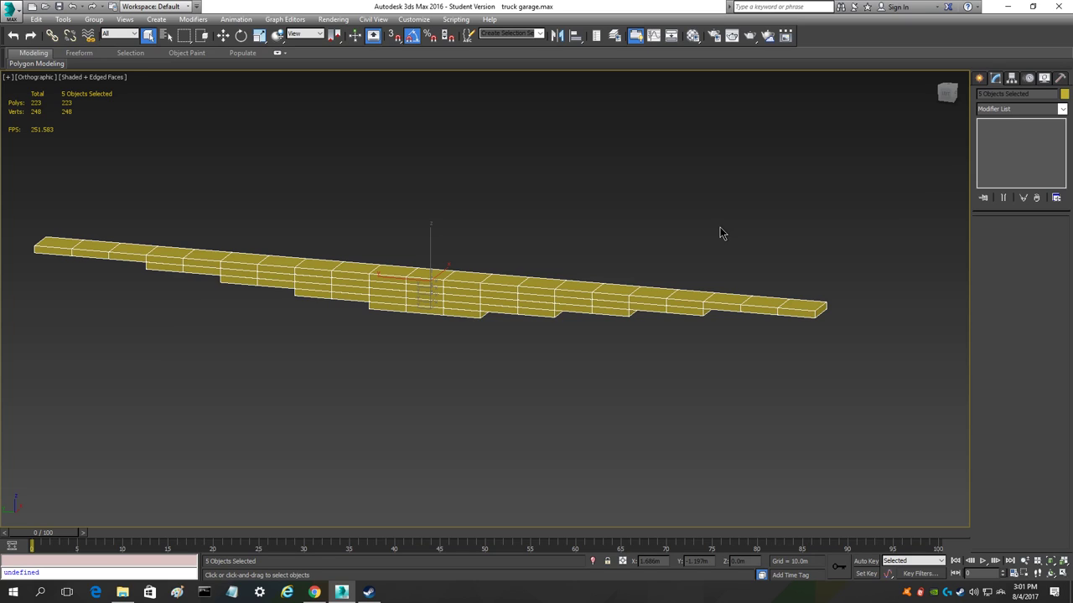
pyautogui.click(675, 293)
pyautogui.click(646, 310)
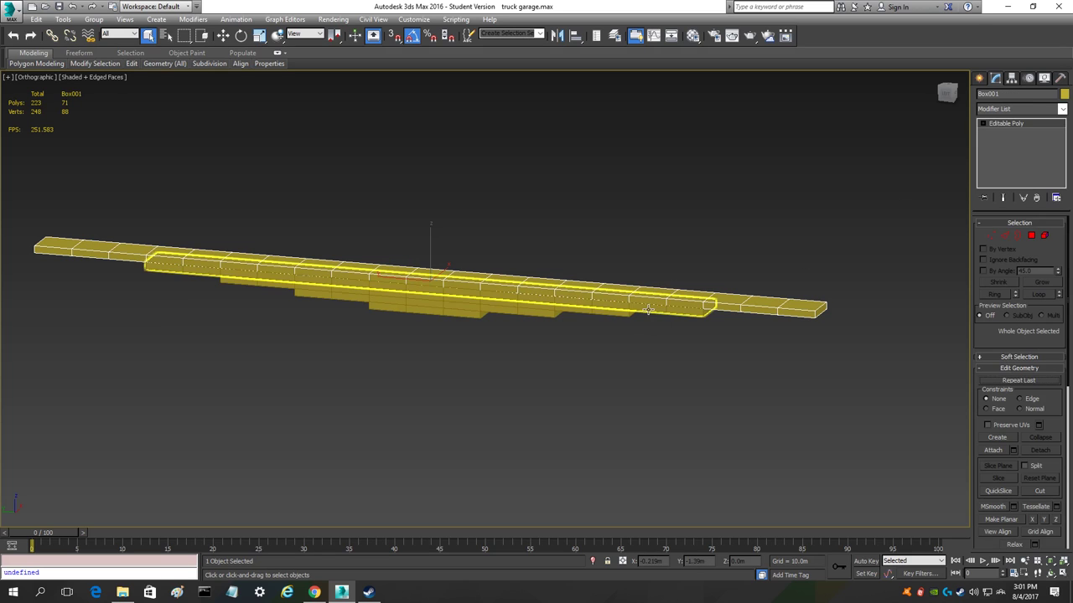
pyautogui.rightClick(647, 310)
pyautogui.click(682, 217)
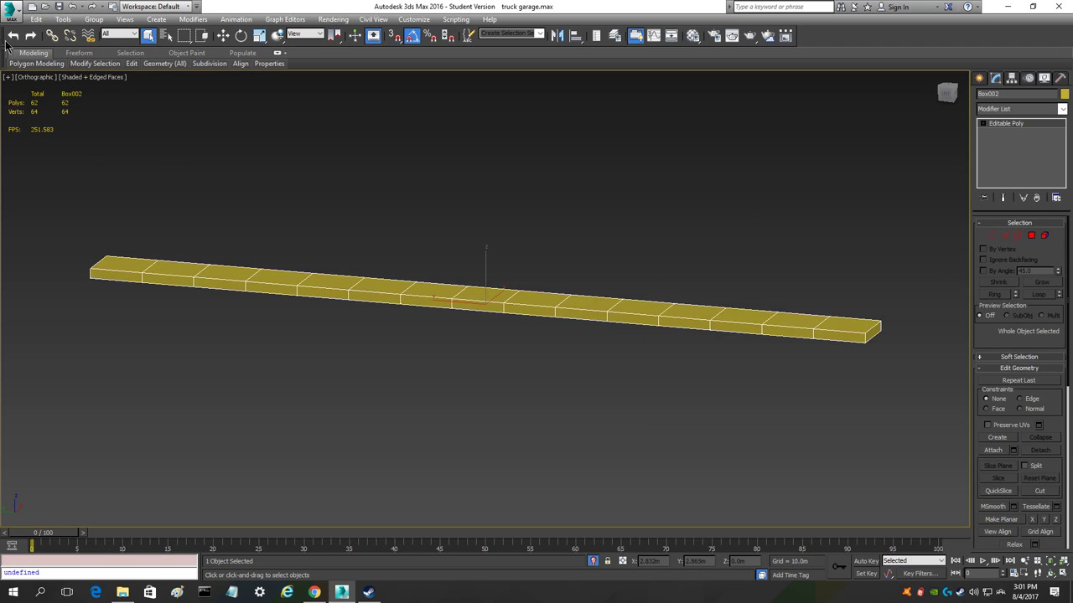
pyautogui.rightClick(478, 201)
pyautogui.click(531, 114)
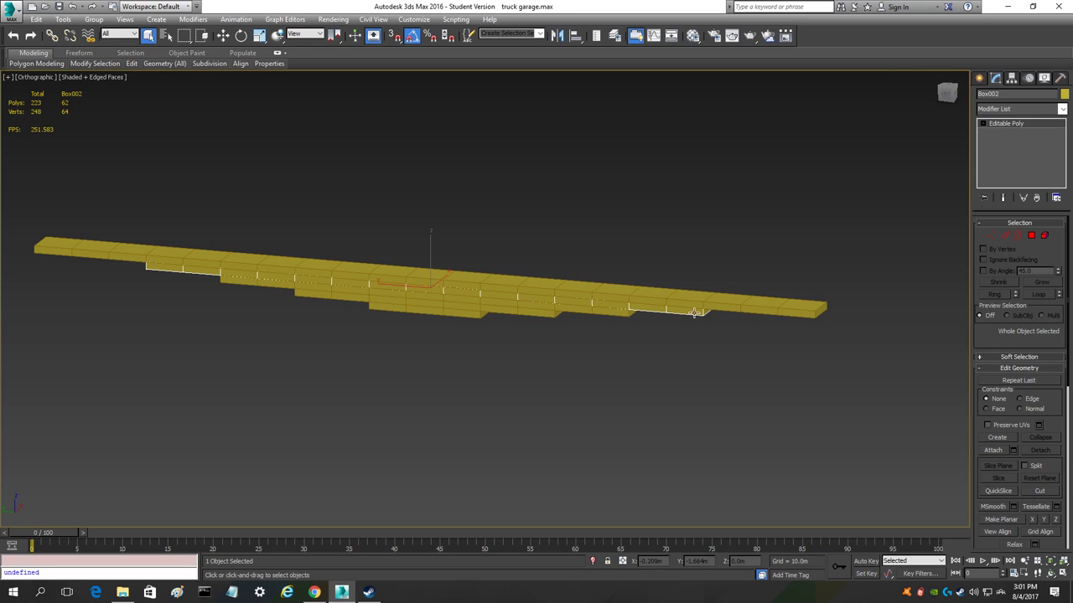
# - In the Left view, enter the second plank's polygon sub-object level and select all of its polygons
pyautogui.scroll(3, 693, 313)
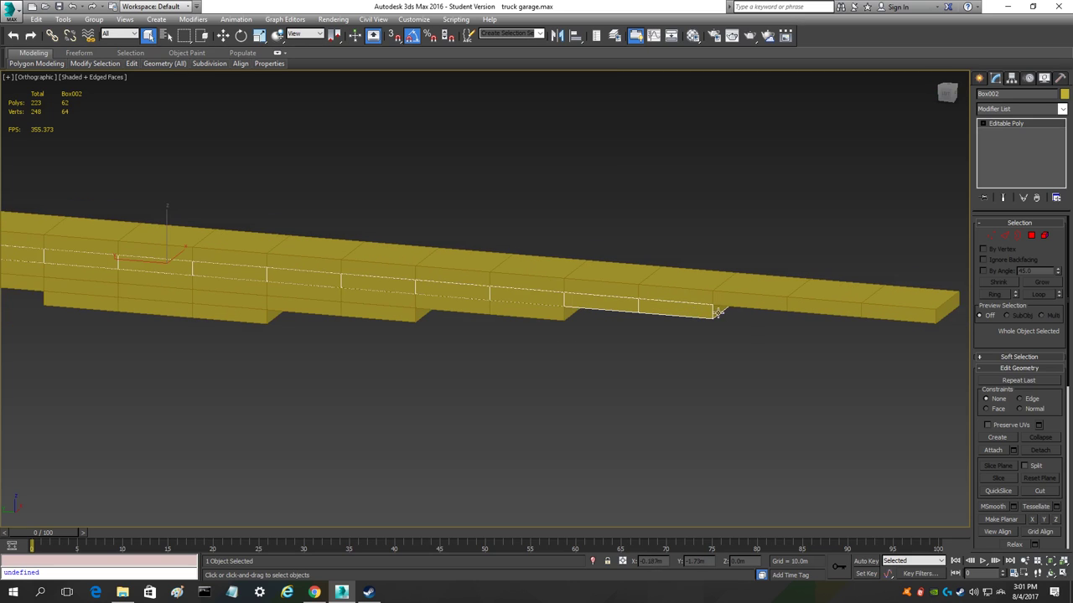
pyautogui.scroll(-3, 718, 313)
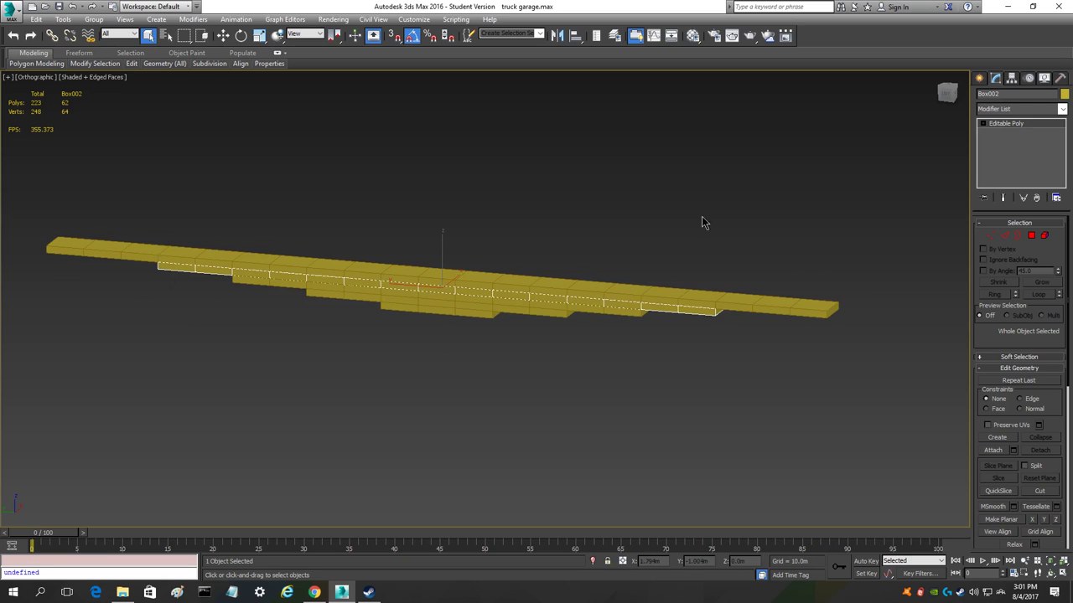
pyautogui.moveTo(952, 104); pyautogui.dragTo(942, 92)
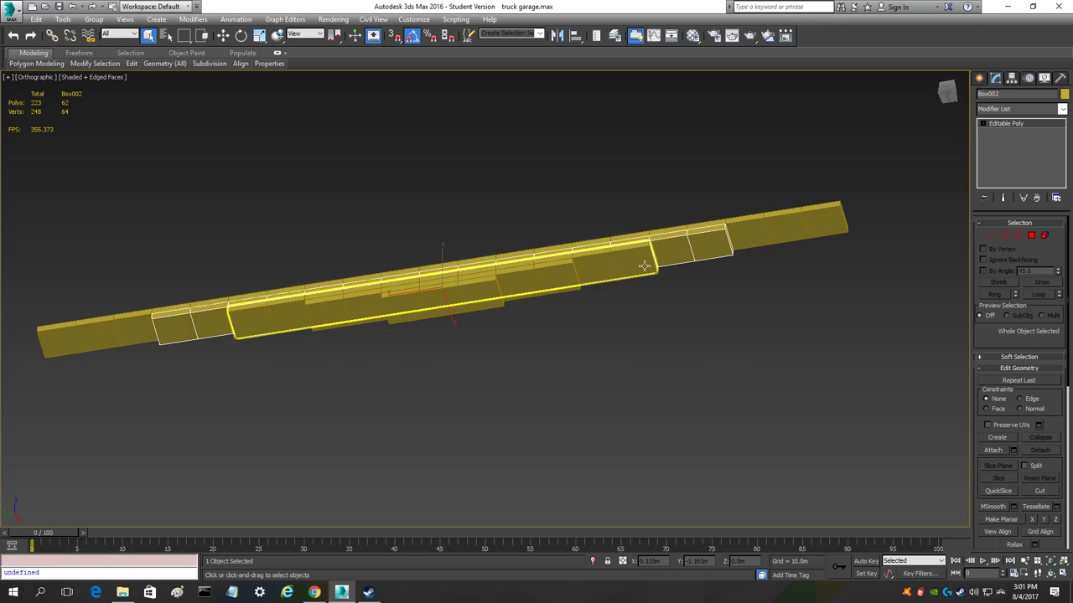
pyautogui.moveTo(946, 91)
pyautogui.mouseDown()
pyautogui.moveTo(948, 102)
pyautogui.moveTo(946, 91)
pyautogui.mouseUp()
pyautogui.click(946, 93)
pyautogui.click(1031, 237)
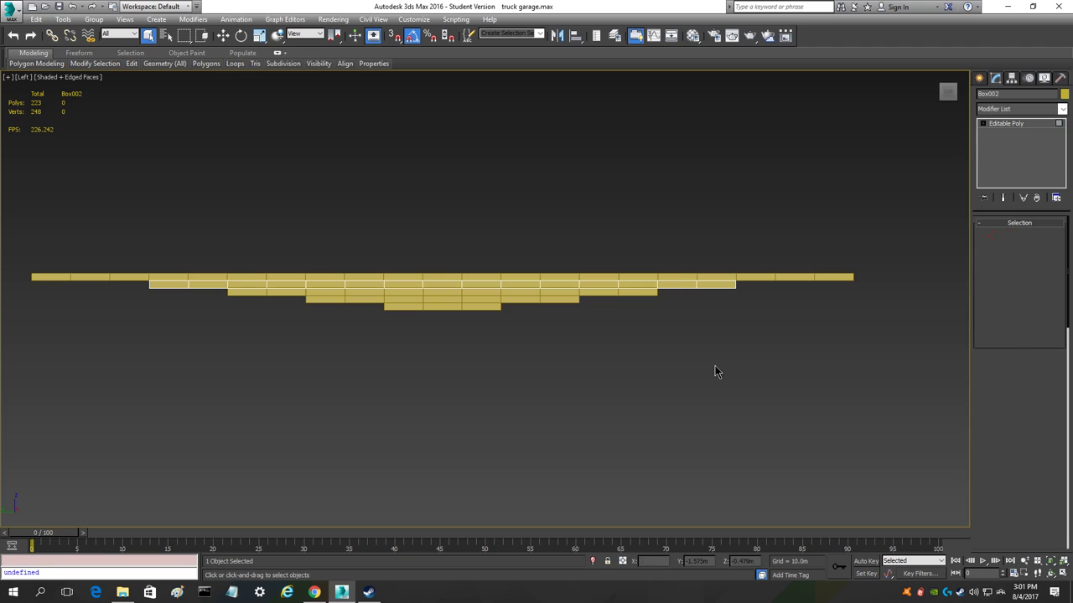
pyautogui.hotkey('ctrl', 'a')
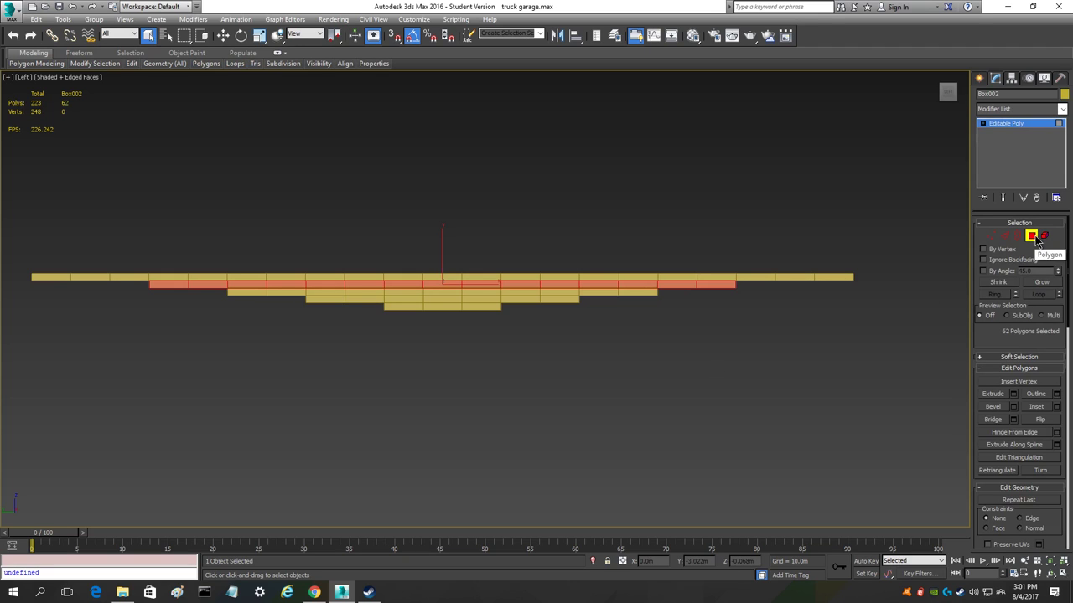
# - Remove the side, end and underside faces of the second plank's outer two segments at both ends from the selection
pyautogui.scroll(2, 470, 331)
pyautogui.scroll(-1, 471, 331)
pyautogui.moveTo(471, 331); pyautogui.dragTo(507, 351, button='middle')
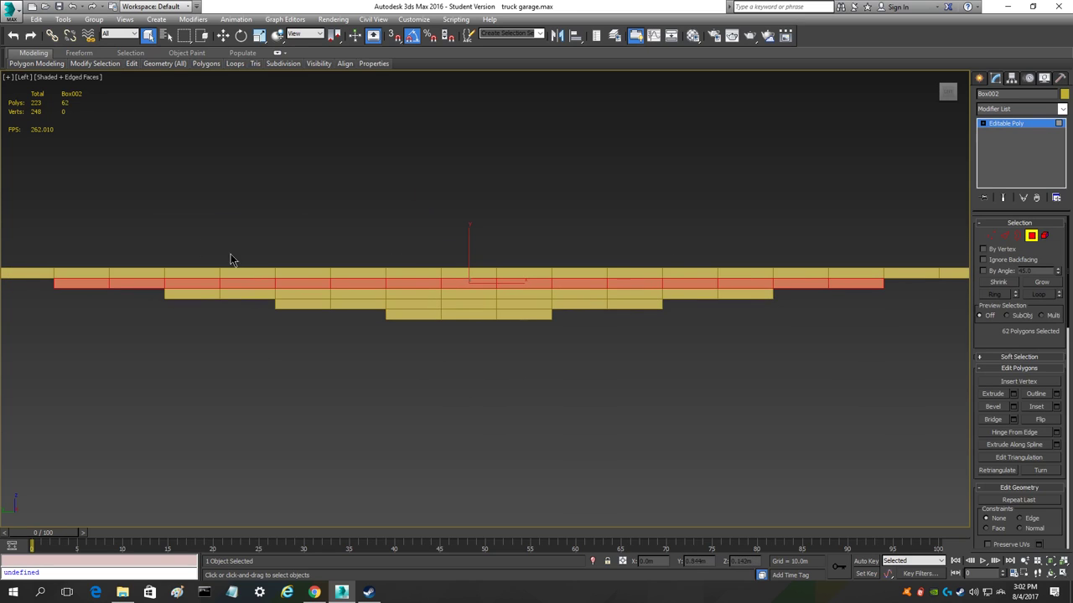
pyautogui.moveTo(37, 389); pyautogui.dragTo(148, 285)
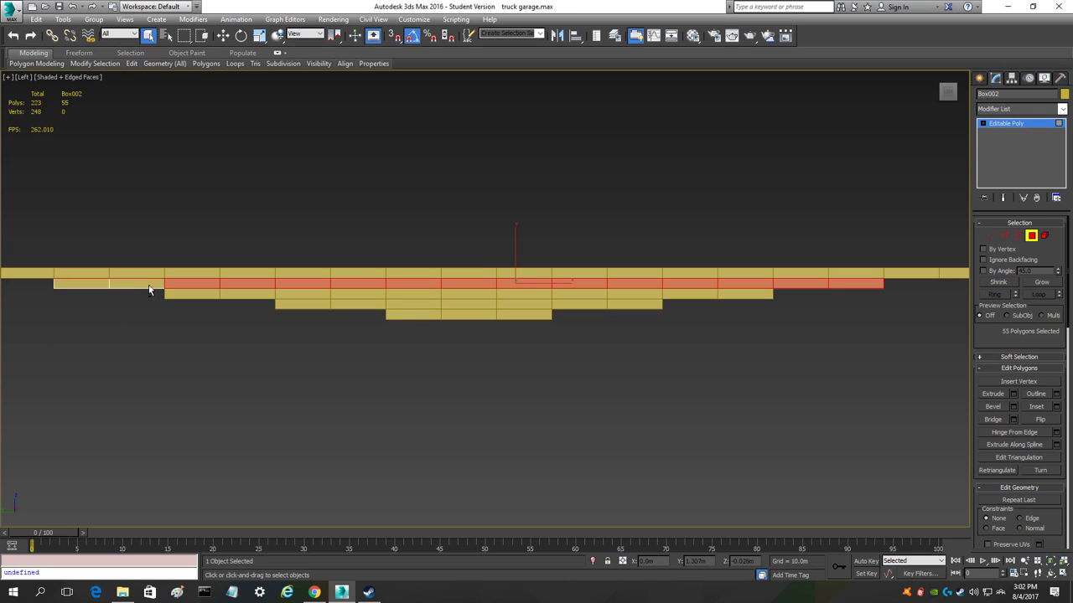
pyautogui.moveTo(722, 382); pyautogui.dragTo(563, 386, button='middle')
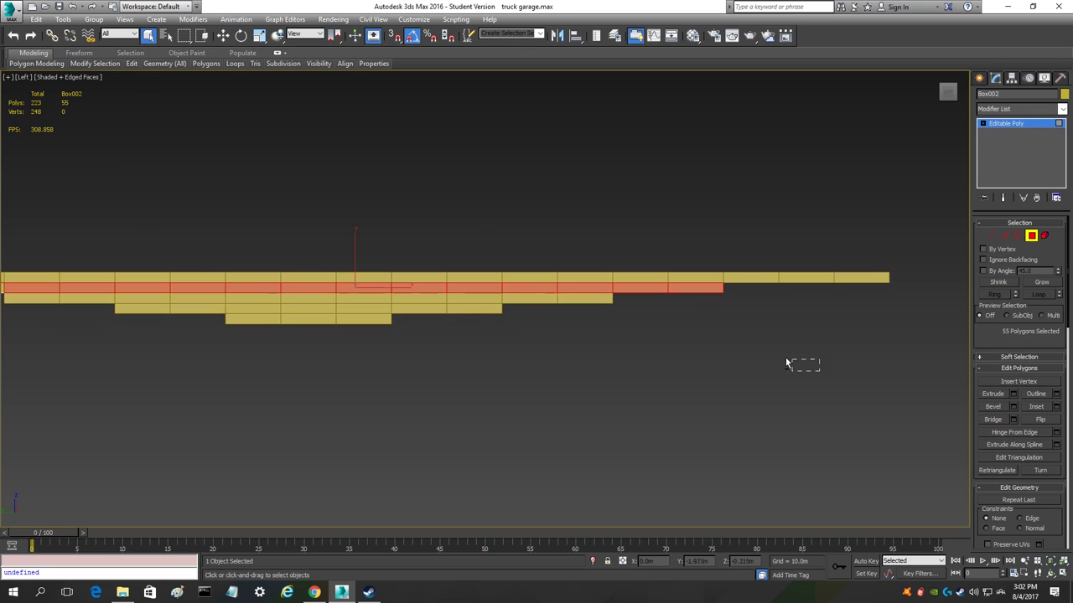
pyautogui.keyDown('alt'); pyautogui.moveTo(634, 303); pyautogui.dragTo(627, 290); pyautogui.keyUp('alt')
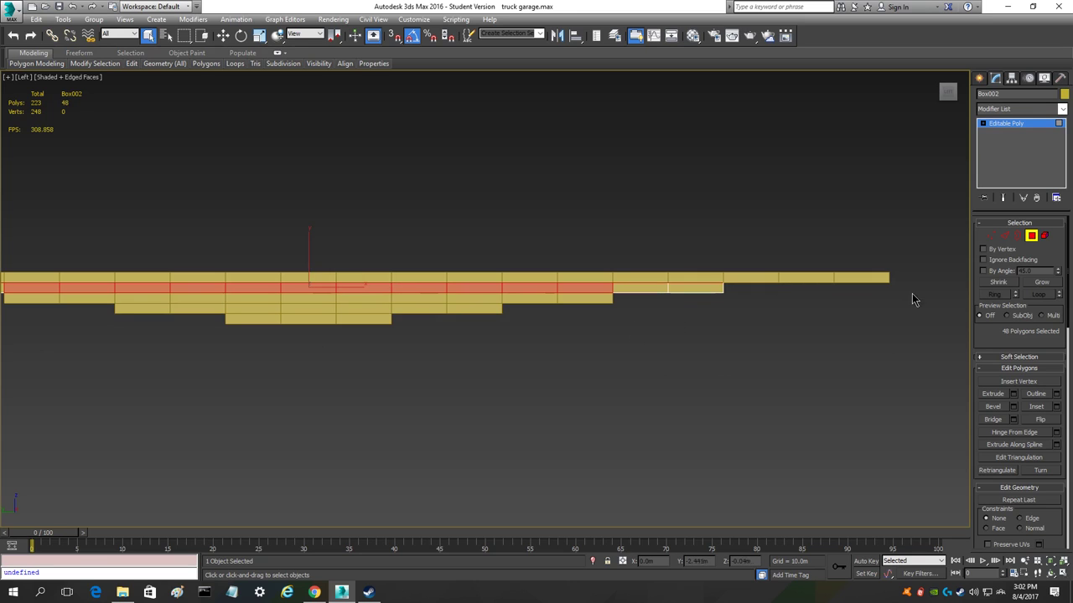
# - Remove the second plank's remaining middle side faces from the selection, keeping only the 26 upper and lower contact polygons
pyautogui.moveTo(172, 335); pyautogui.dragTo(474, 327, button='middle')
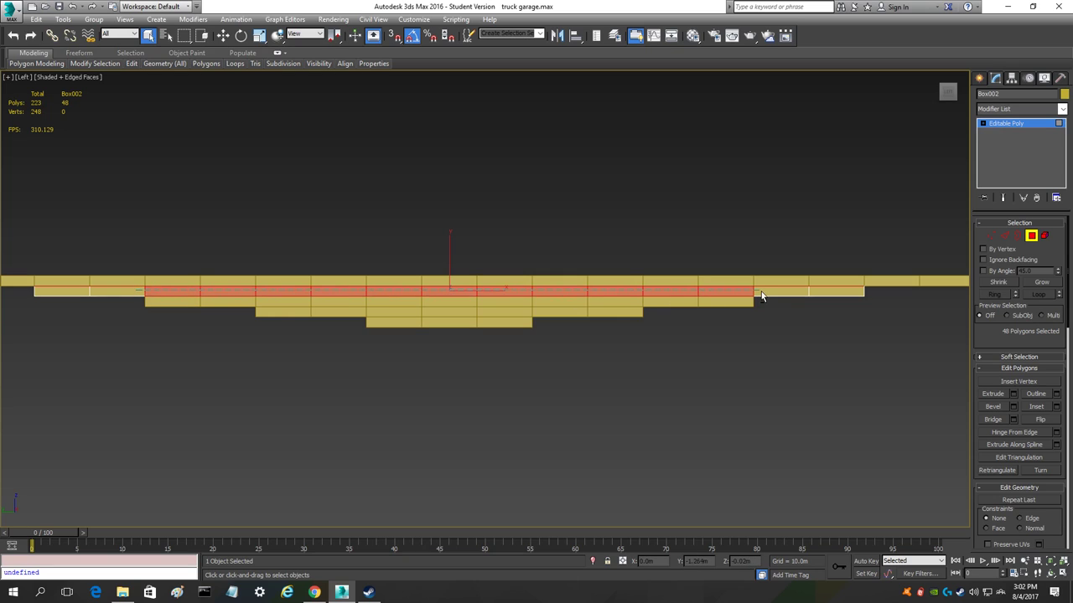
pyautogui.keyDown('alt'); pyautogui.moveTo(763, 294); pyautogui.dragTo(763, 293); pyautogui.keyUp('alt')
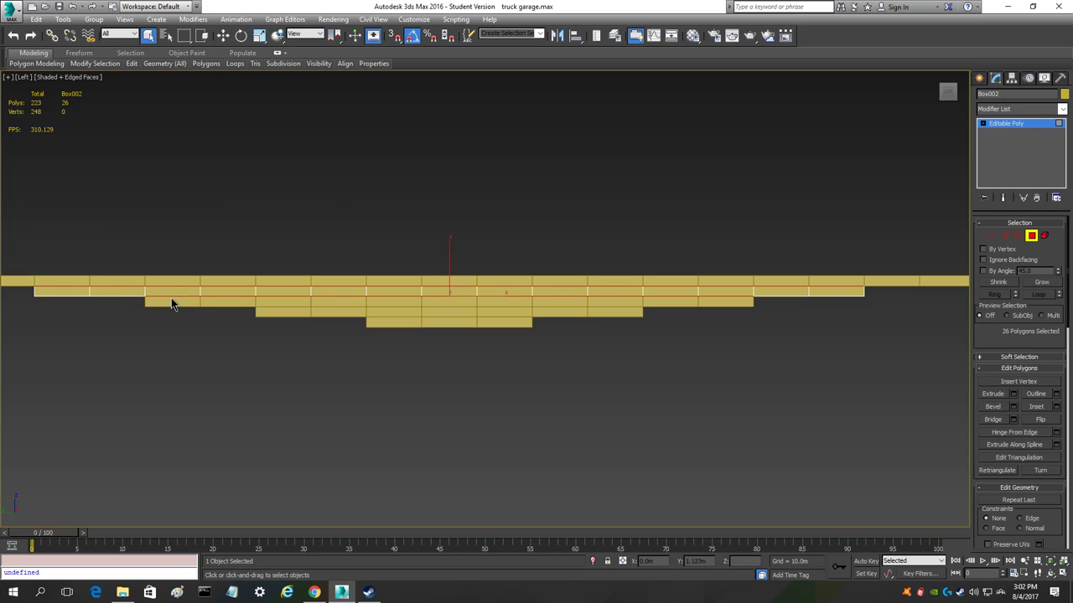
pyautogui.keyDown('ctrl'); pyautogui.click(118, 292); pyautogui.keyUp('ctrl')
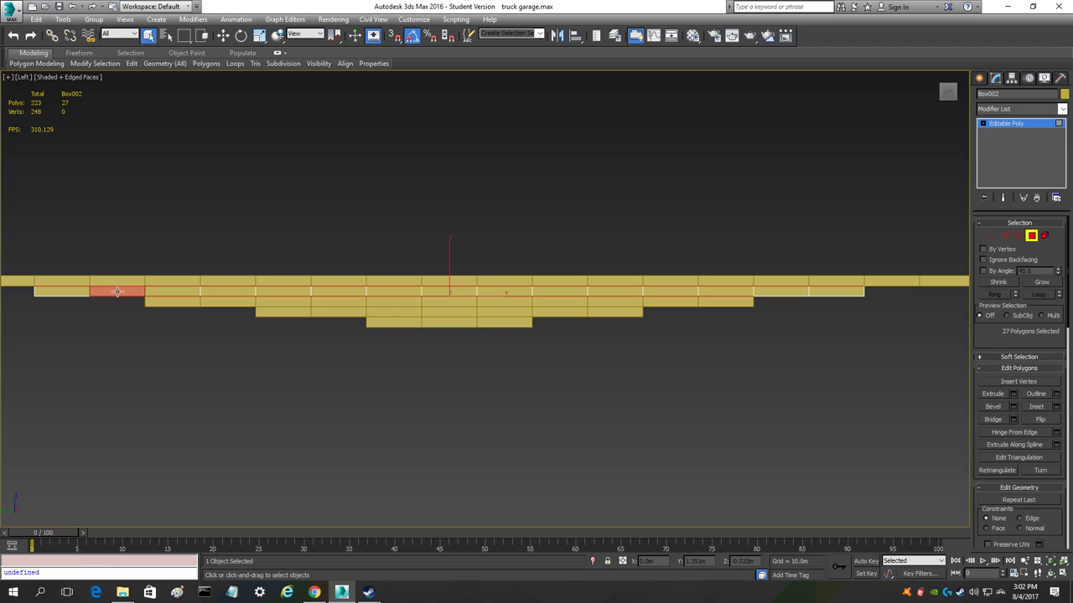
pyautogui.keyDown('alt'); pyautogui.click(132, 291); pyautogui.keyUp('alt')
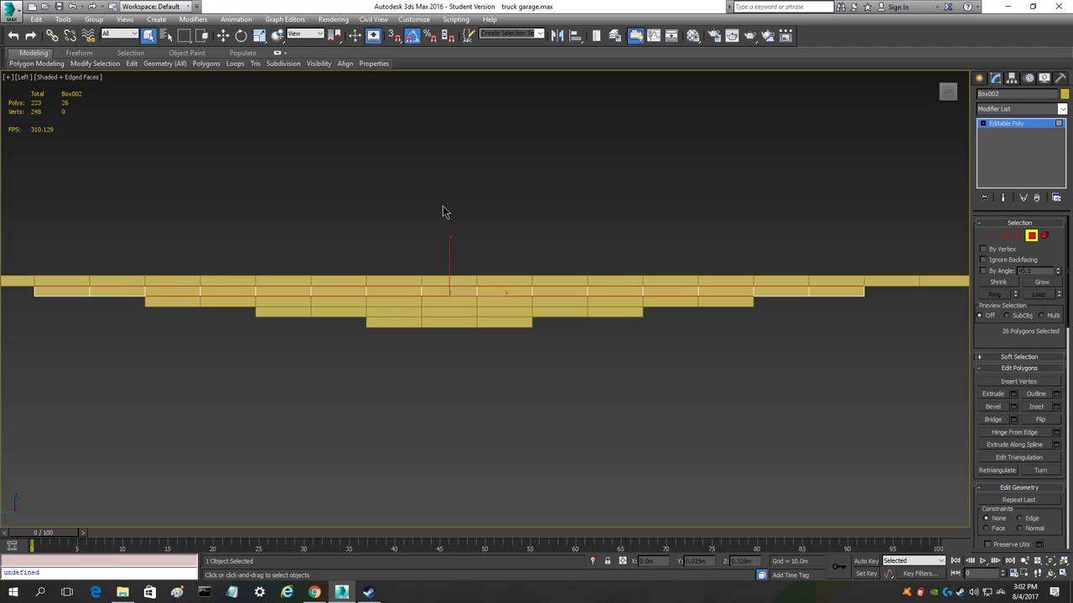
# - Delete the 26 selected contact polygons from the second plank's upper and lower faces
pyautogui.moveTo(949, 92)
pyautogui.moveTo(949, 92); pyautogui.dragTo(949, 92)
pyautogui.press('z')
pyautogui.moveTo(810, 241); pyautogui.dragTo(778, 186, button='middle')
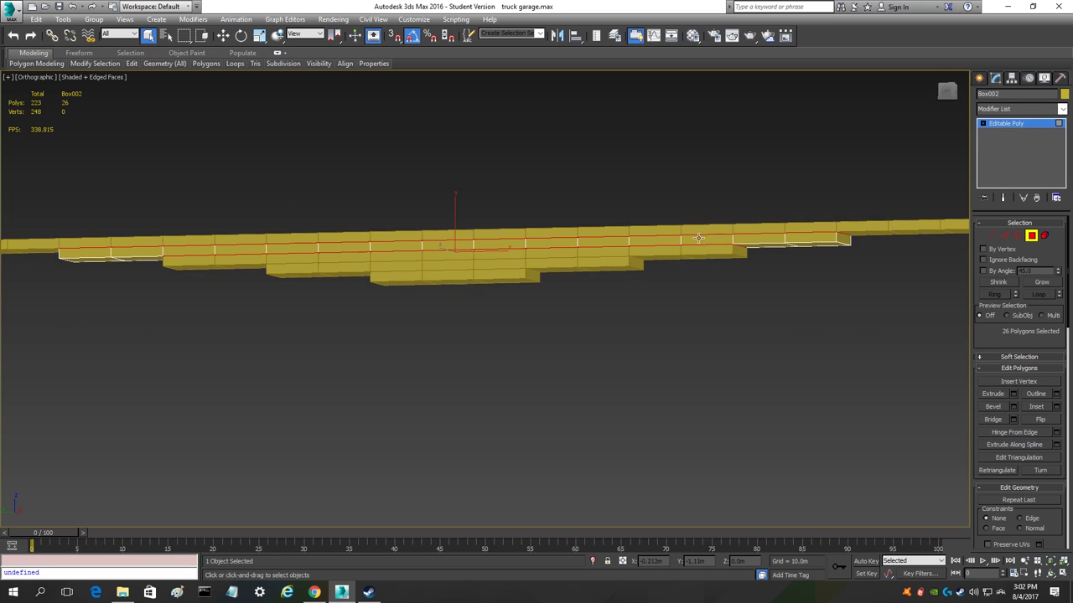
pyautogui.click(758, 308)
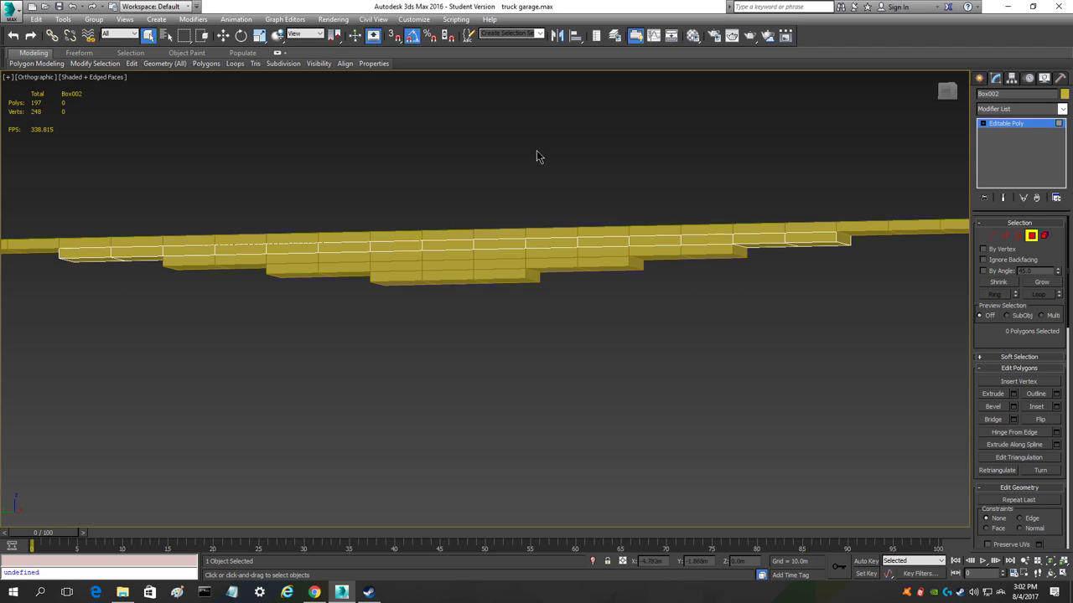
# - Switch to the third plank, enter its polygon sub-object level in the Left view and select all of its polygons
pyautogui.click(1036, 238)
pyautogui.click(698, 263)
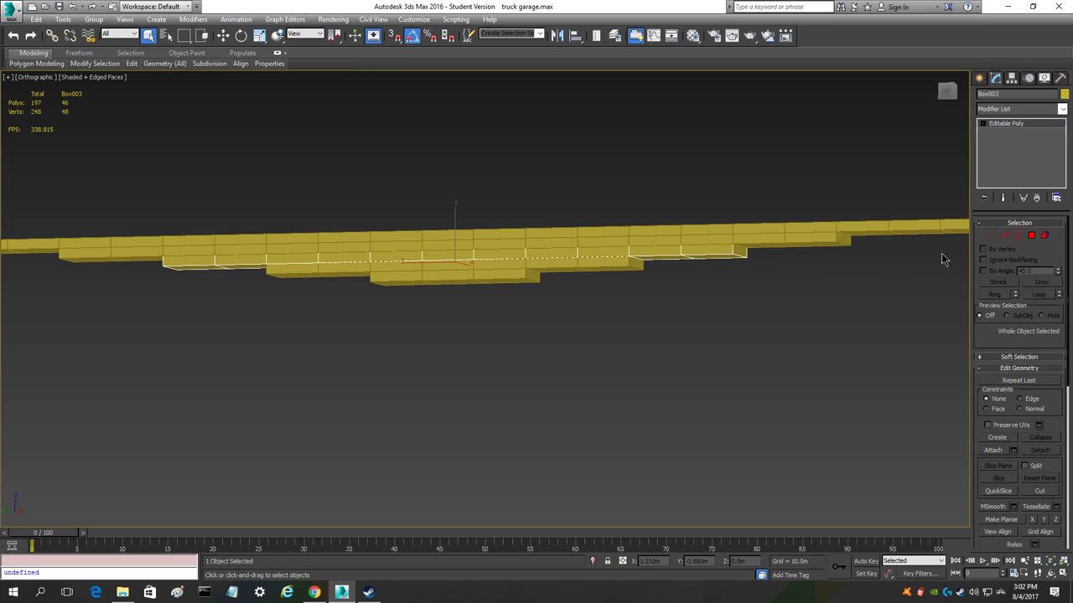
pyautogui.click(1032, 238)
pyautogui.click(947, 90)
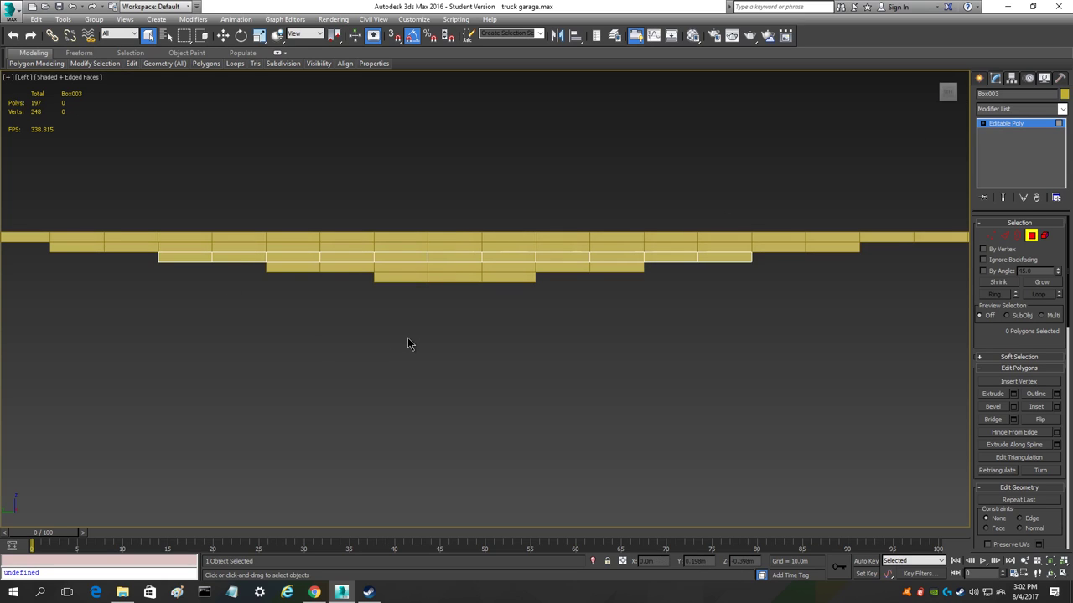
pyautogui.hotkey('ctrl', 'a')
# - Narrow the third plank's selection to the upper and lower faces touching neighbouring planks, delete them and leave the polygon level
pyautogui.keyDown('alt'); pyautogui.moveTo(126, 307); pyautogui.dragTo(245, 253); pyautogui.keyUp('alt')
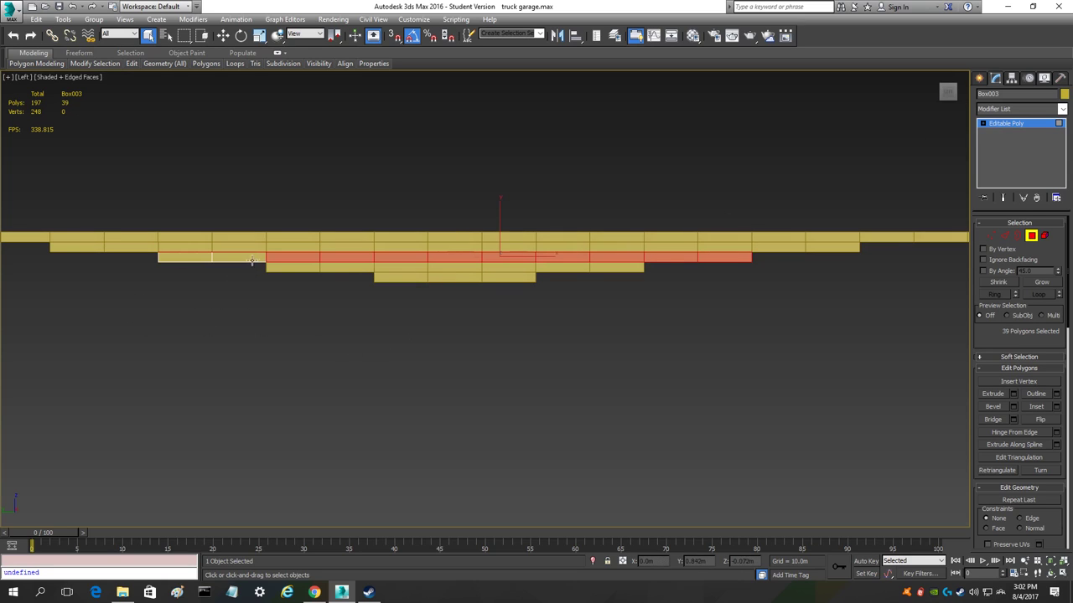
pyautogui.keyDown('alt'); pyautogui.moveTo(658, 262); pyautogui.dragTo(685, 260); pyautogui.keyUp('alt')
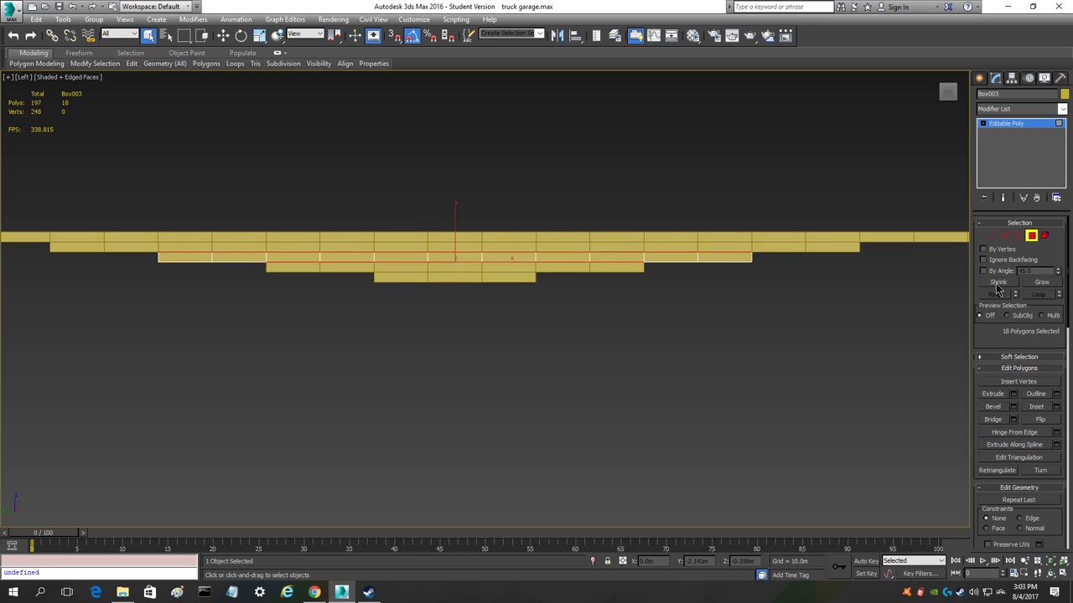
pyautogui.click(790, 354)
pyautogui.click(1029, 238)
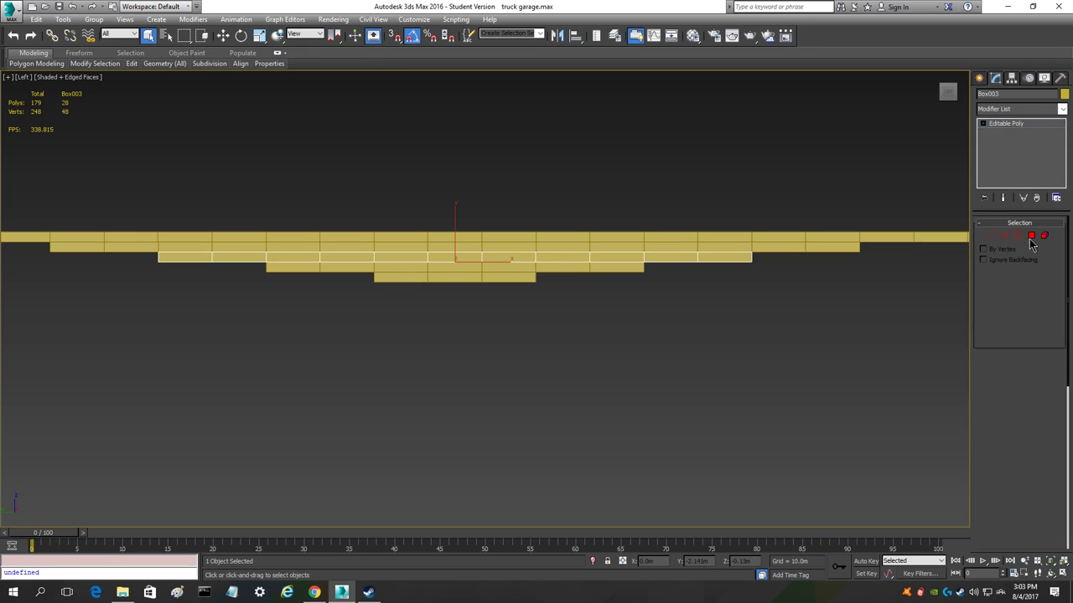
# - Select the fourth plank's polygons and deselect its side, end and exposed underside faces, keeping only the upper and lower contact polygons
pyautogui.click(612, 268)
pyautogui.click(1030, 236)
pyautogui.moveTo(333, 298); pyautogui.dragTo(370, 270)
pyautogui.keyDown('alt'); pyautogui.moveTo(562, 285); pyautogui.dragTo(542, 271); pyautogui.keyUp('alt')
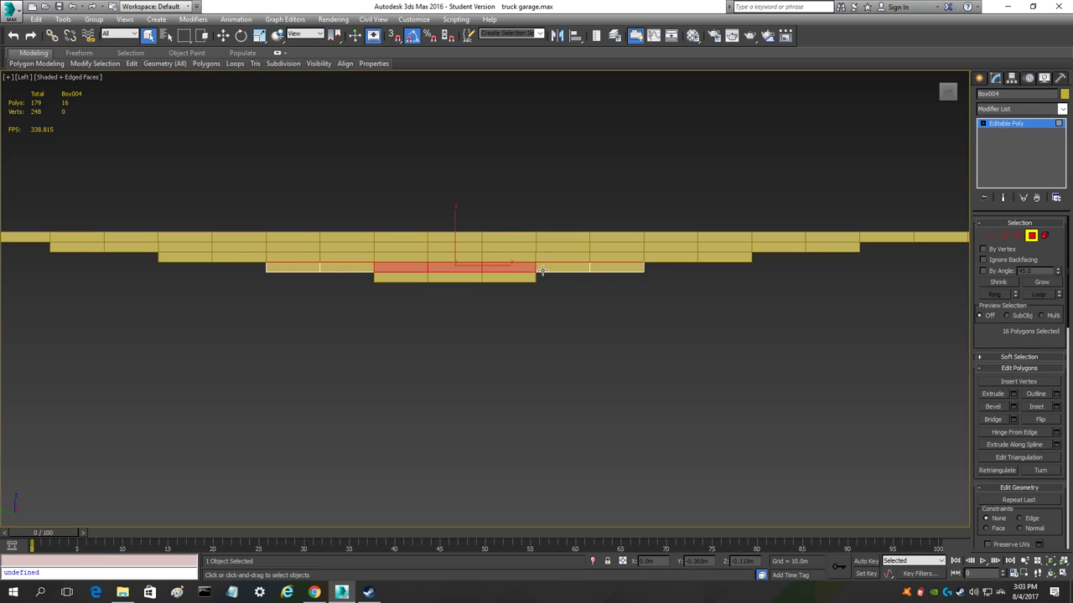
pyautogui.keyDown('alt'); pyautogui.click(374, 274); pyautogui.keyUp('alt')
pyautogui.click(1031, 236)
# - Select all polygons of the lowest plank, then reduce the selection to its three upper contact faces
pyautogui.click(472, 280)
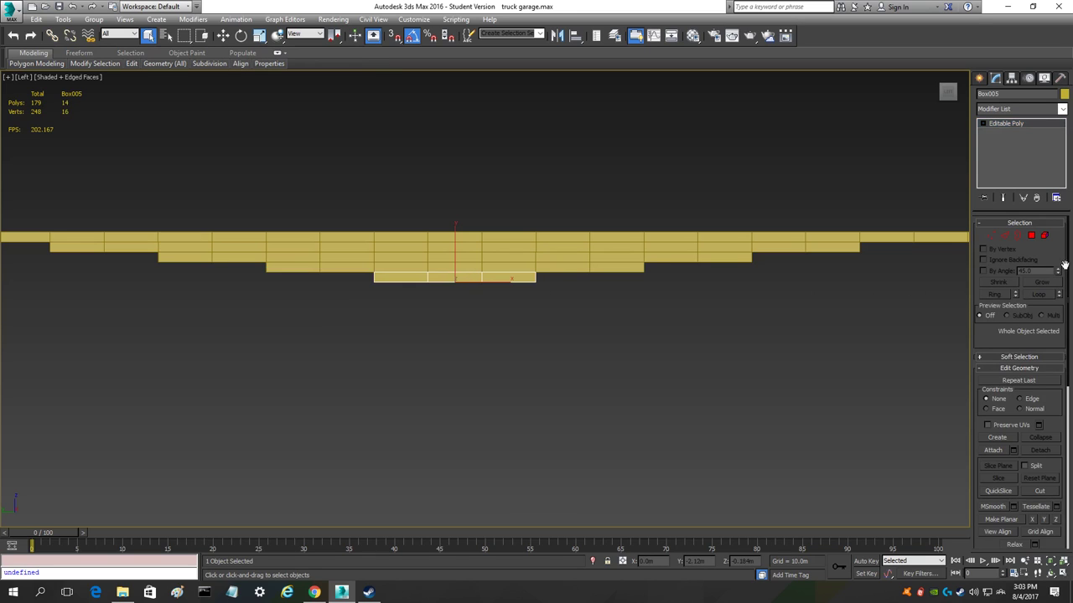
pyautogui.click(1030, 235)
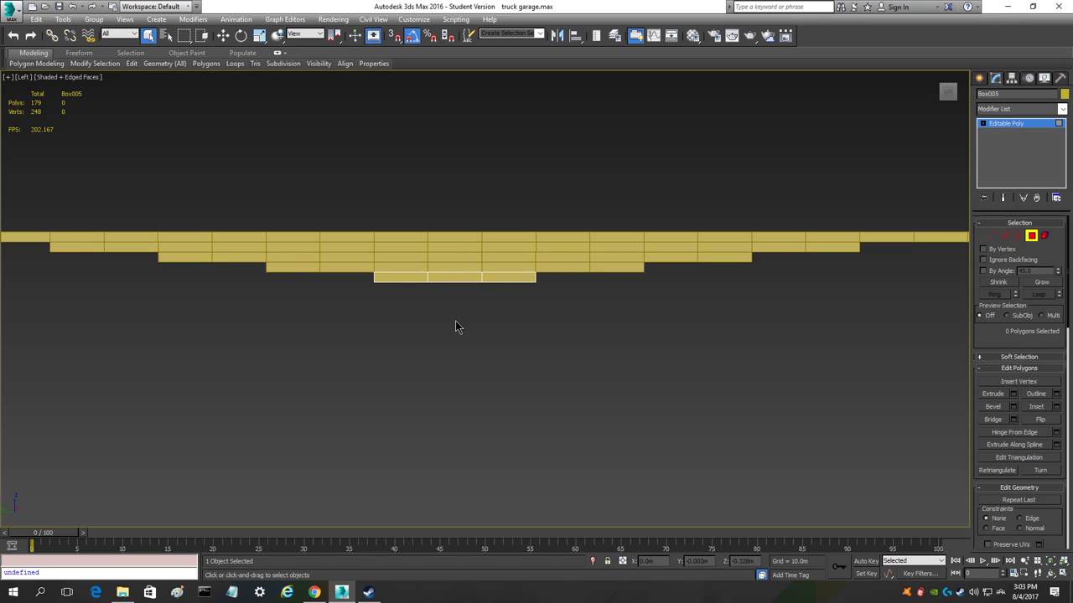
pyautogui.hotkey('ctrl', 'a')
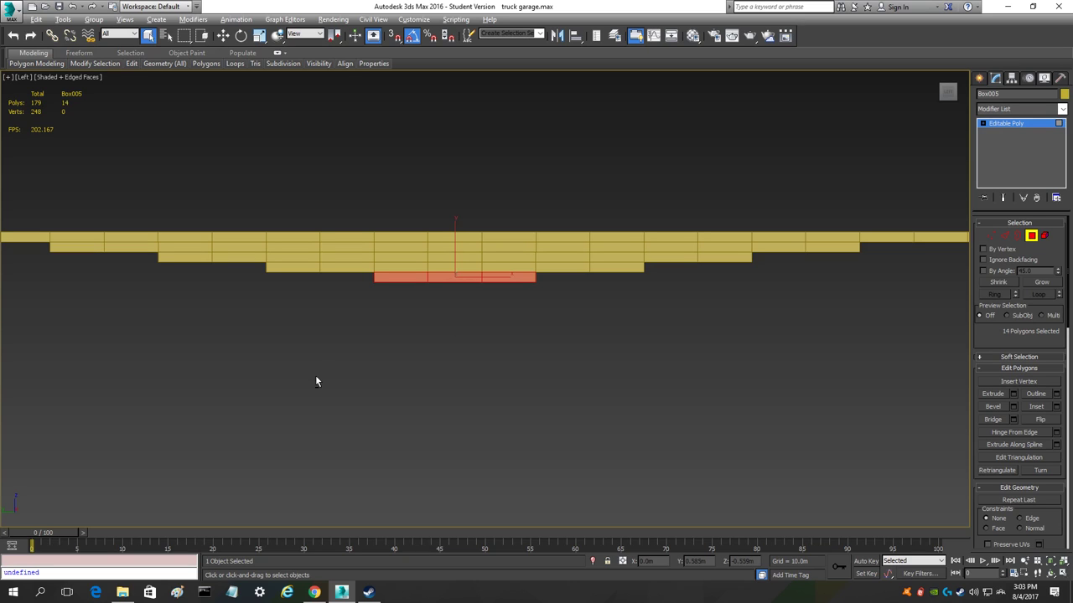
pyautogui.moveTo(652, 306); pyautogui.dragTo(663, 285)
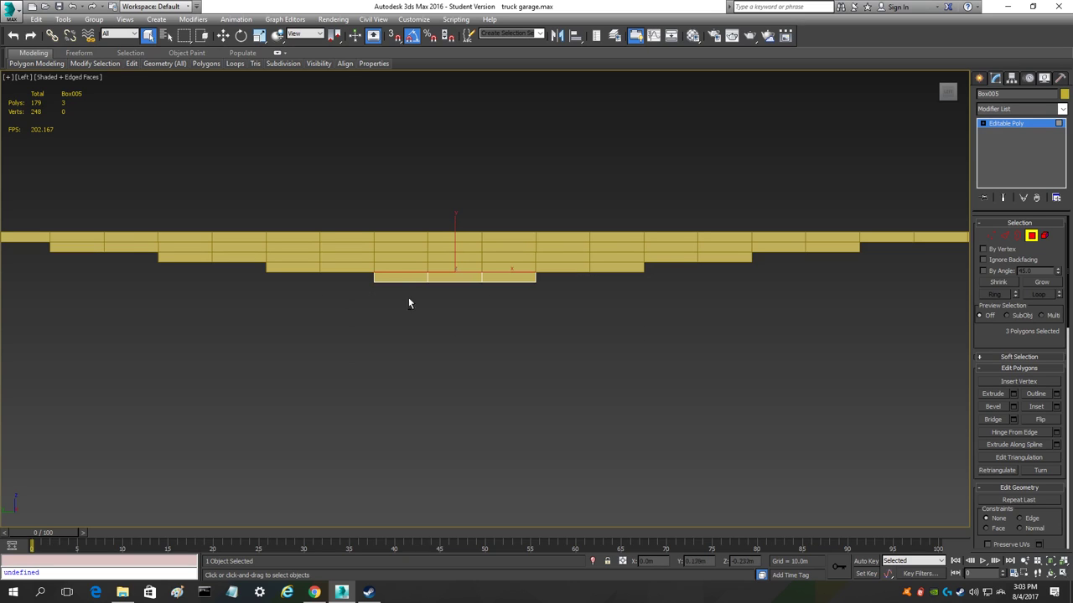
pyautogui.scroll(3, 402, 279)
pyautogui.scroll(-2, 402, 279)
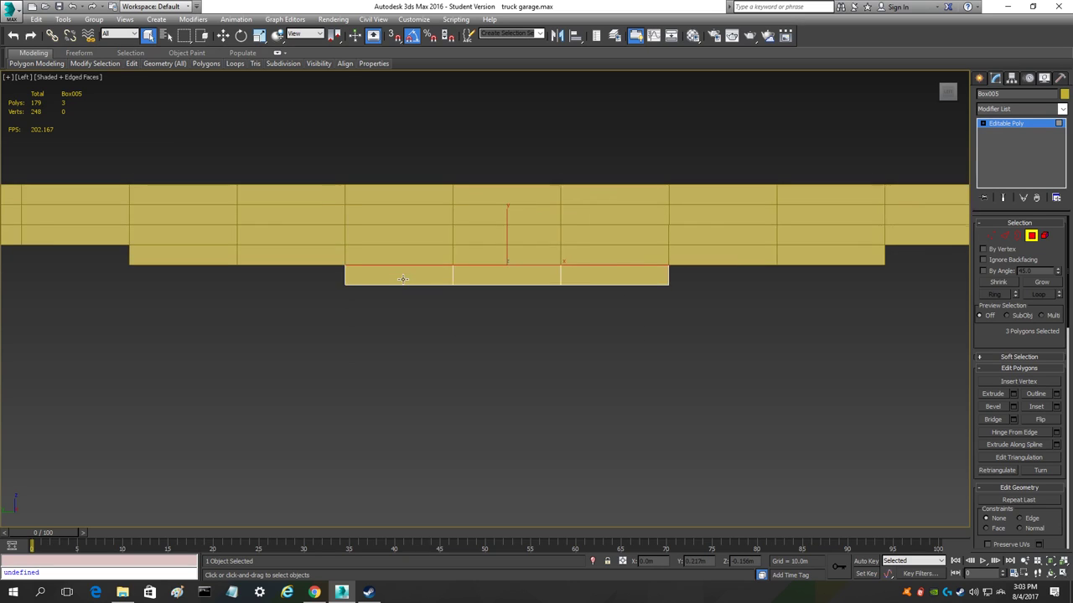
# - Return to the fourth plank's polygon level and delete its selected upper and lower contact polygons
pyautogui.click(1031, 236)
pyautogui.click(604, 261)
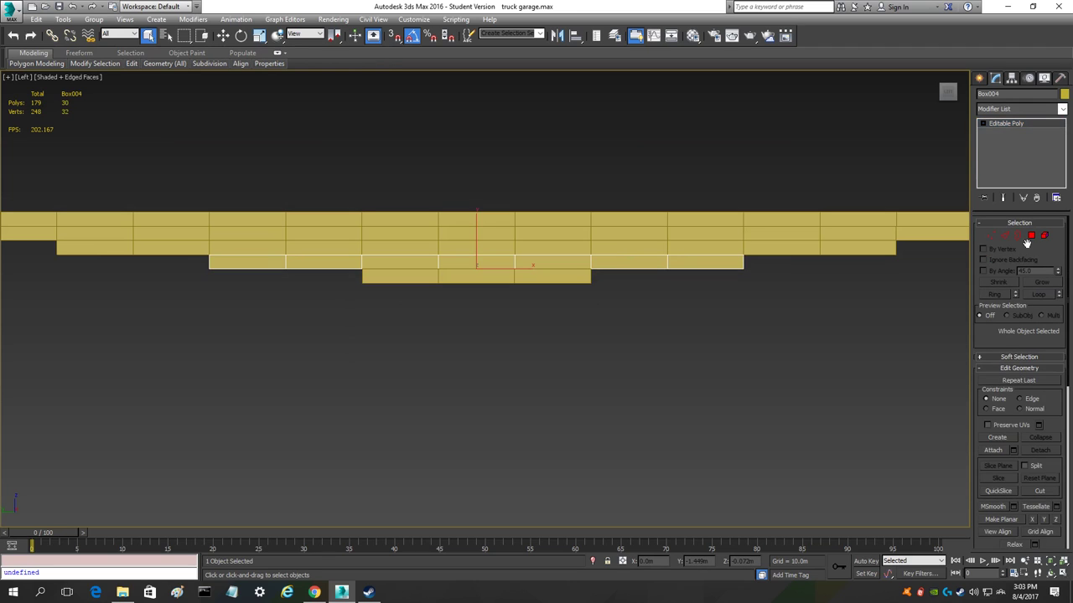
pyautogui.press('4')
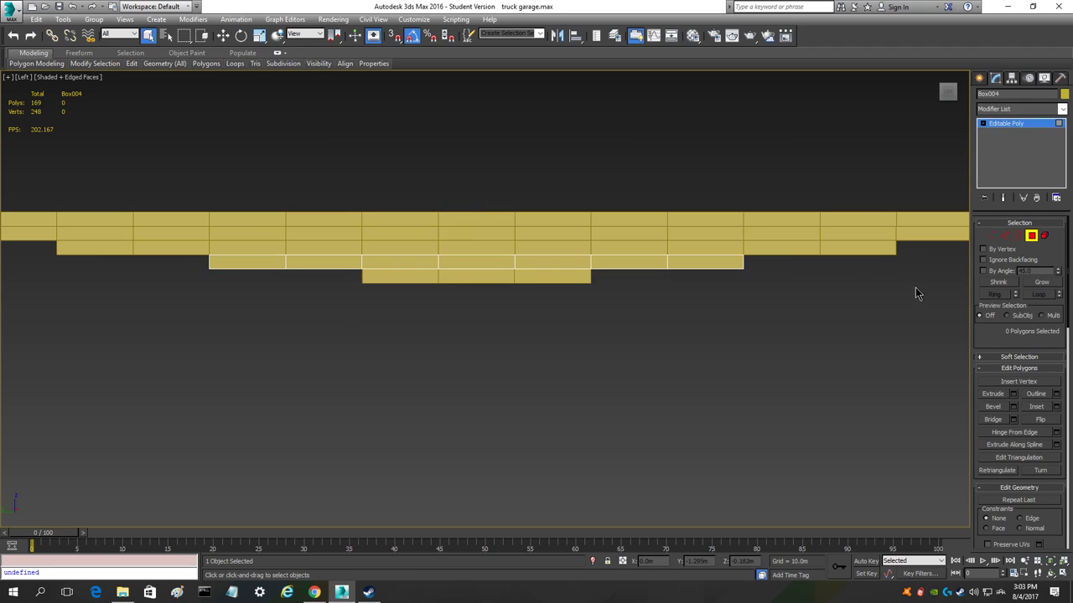
# - Delete the three hidden top polygons of the shortest box at the bottom of the stack, leave polygon editing and deselect it
pyautogui.click(1031, 235)
pyautogui.click(848, 248)
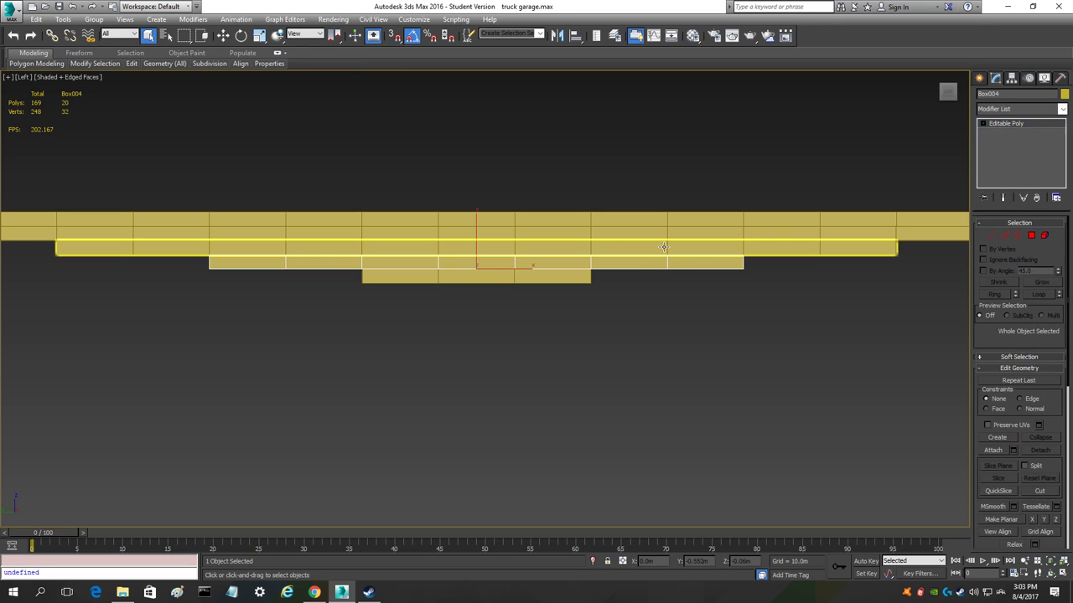
pyautogui.click(1031, 236)
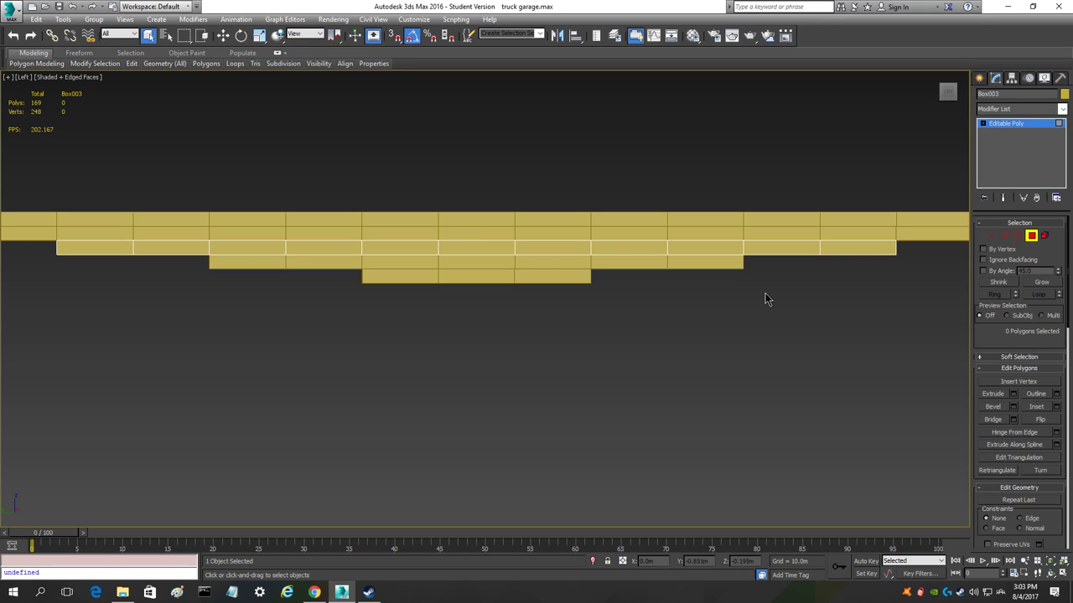
pyautogui.click(1031, 236)
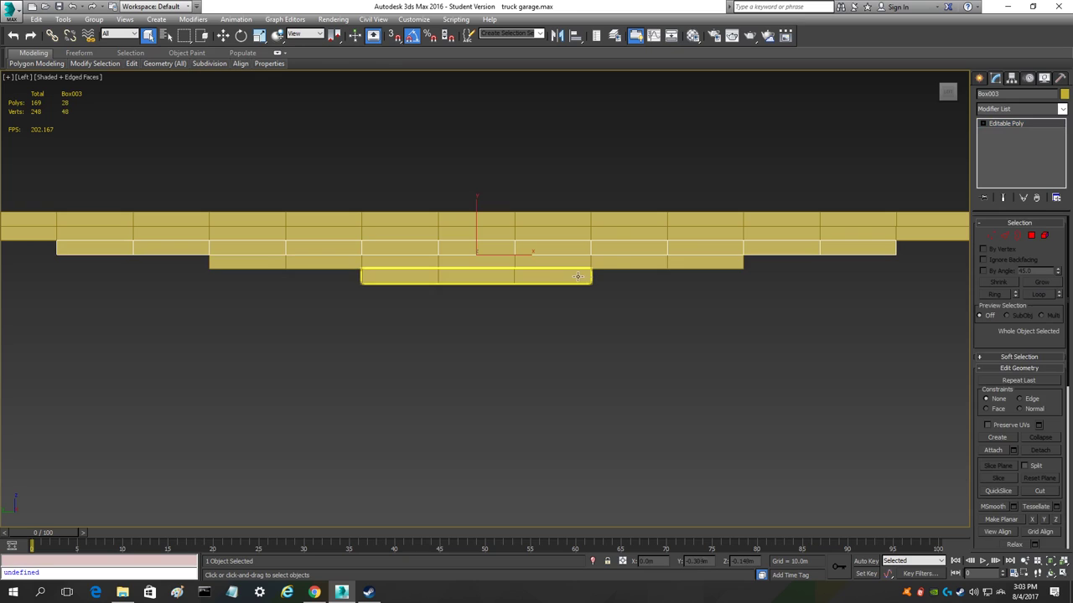
pyautogui.click(576, 277)
pyautogui.click(1031, 235)
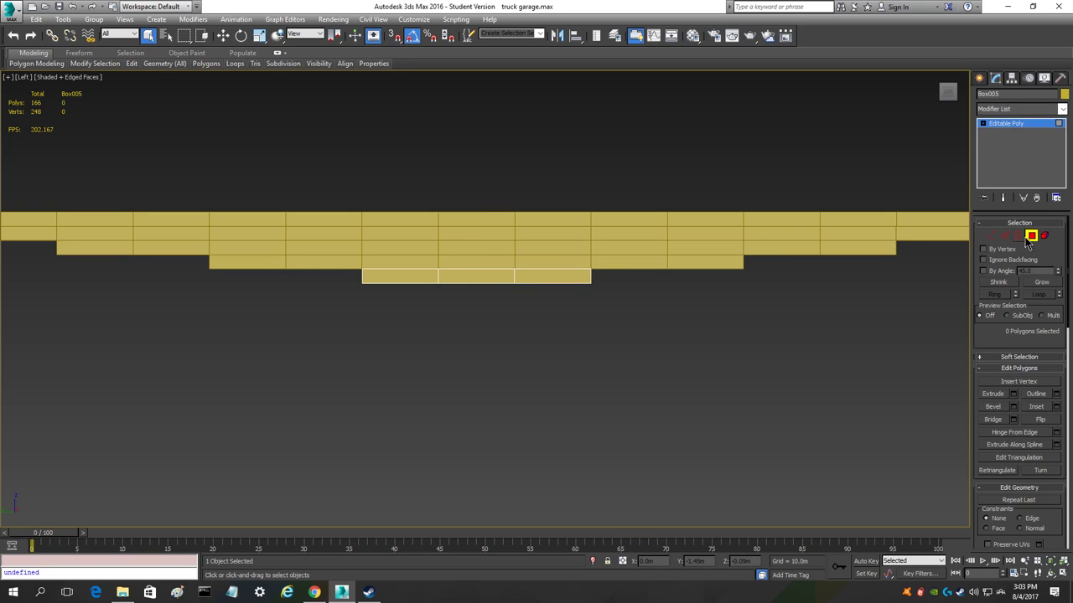
pyautogui.moveTo(944, 101)
pyautogui.mouseDown()
pyautogui.moveTo(922, 71)
pyautogui.moveTo(881, 84)
pyautogui.moveTo(920, 110)
pyautogui.moveTo(886, 77)
pyautogui.moveTo(923, 74)
pyautogui.moveTo(943, 93)
pyautogui.mouseUp()
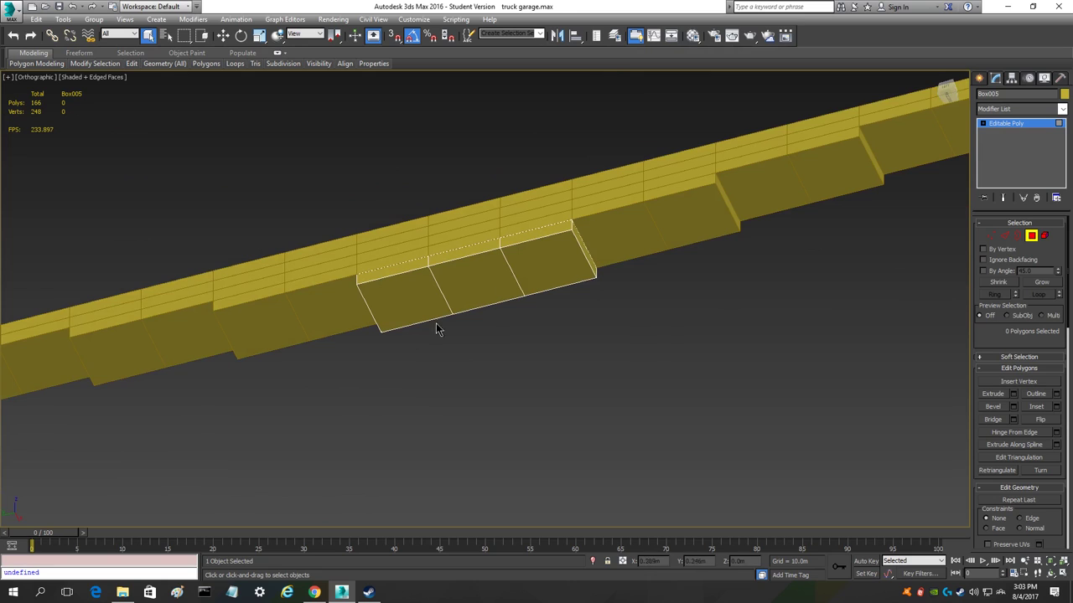
pyautogui.scroll(-3, 484, 295)
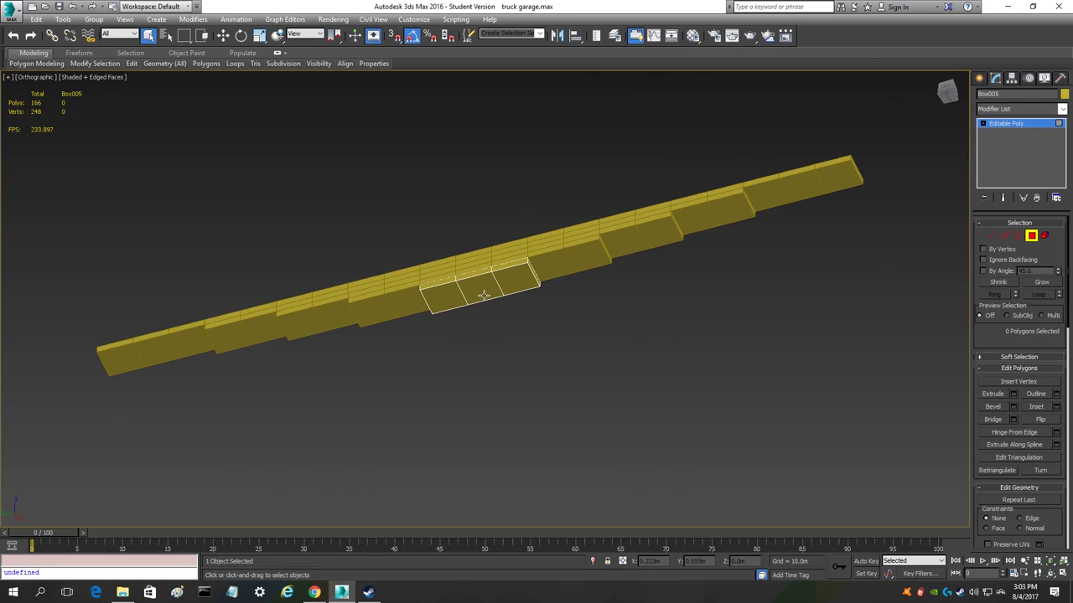
pyautogui.click(1034, 236)
pyautogui.click(679, 352)
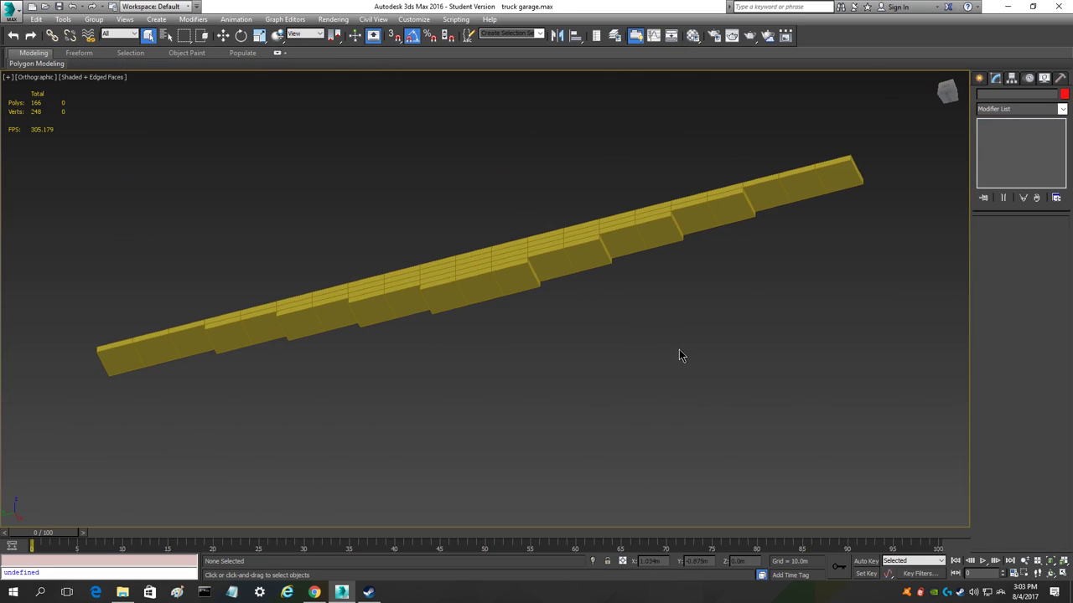
# - Examine the whole stepped stack from the side, above and below, including the long top box
pyautogui.moveTo(938, 92); pyautogui.dragTo(919, 108)
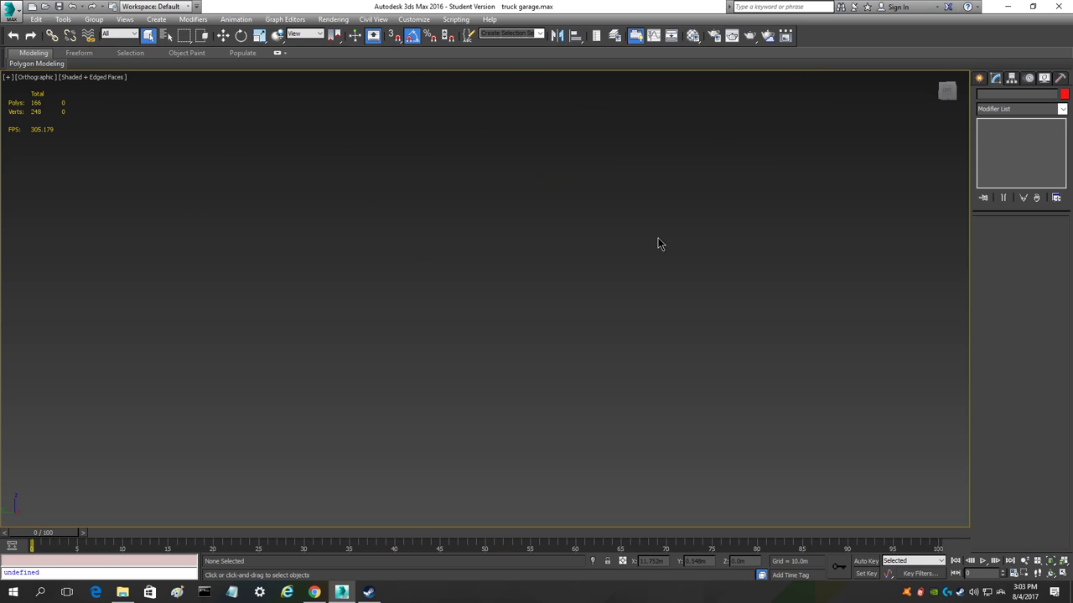
pyautogui.press('z')
pyautogui.hotkey('ctrl', 'a')
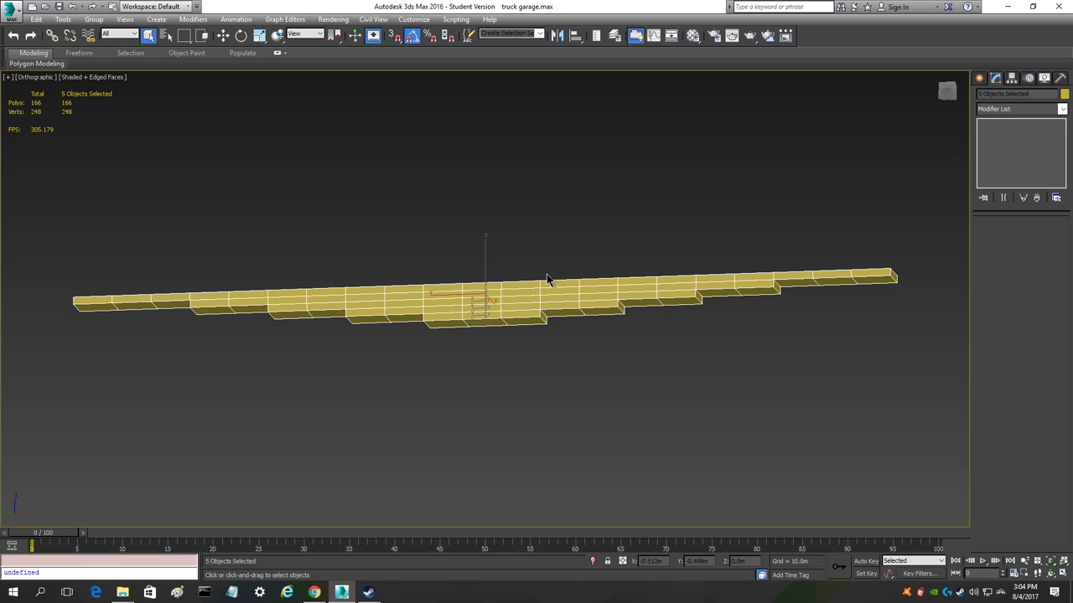
pyautogui.click(603, 376)
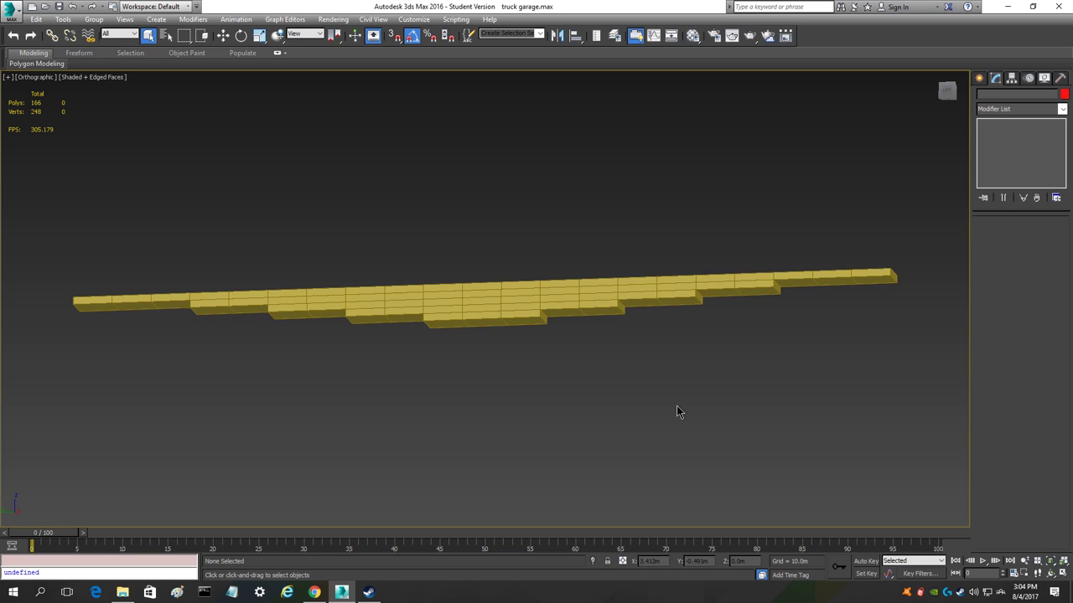
pyautogui.moveTo(944, 90)
pyautogui.mouseDown()
pyautogui.moveTo(956, 97)
pyautogui.moveTo(946, 94)
pyautogui.mouseUp()
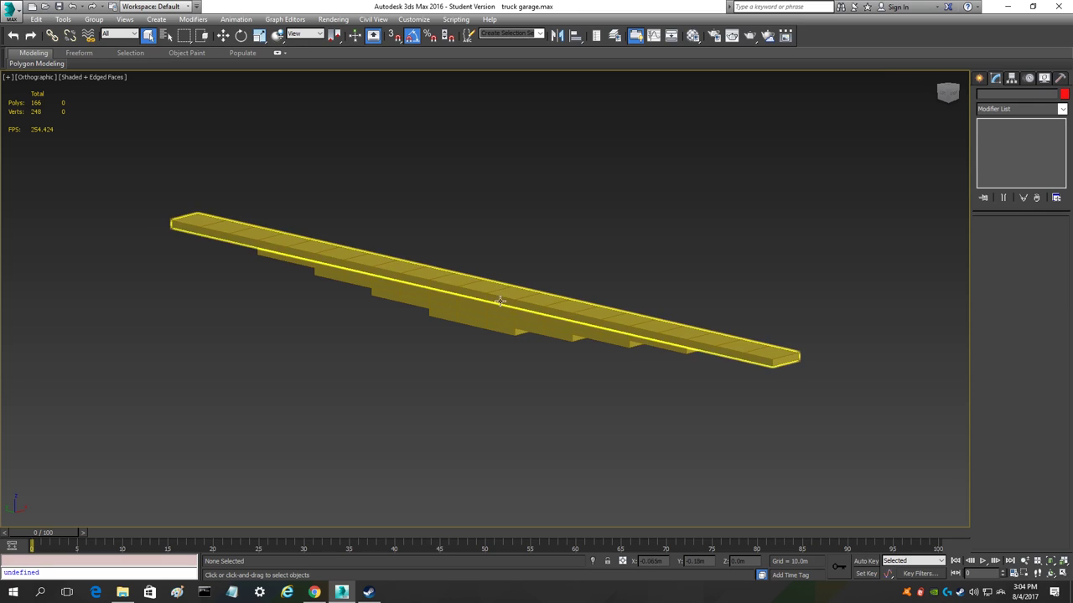
pyautogui.click(437, 287)
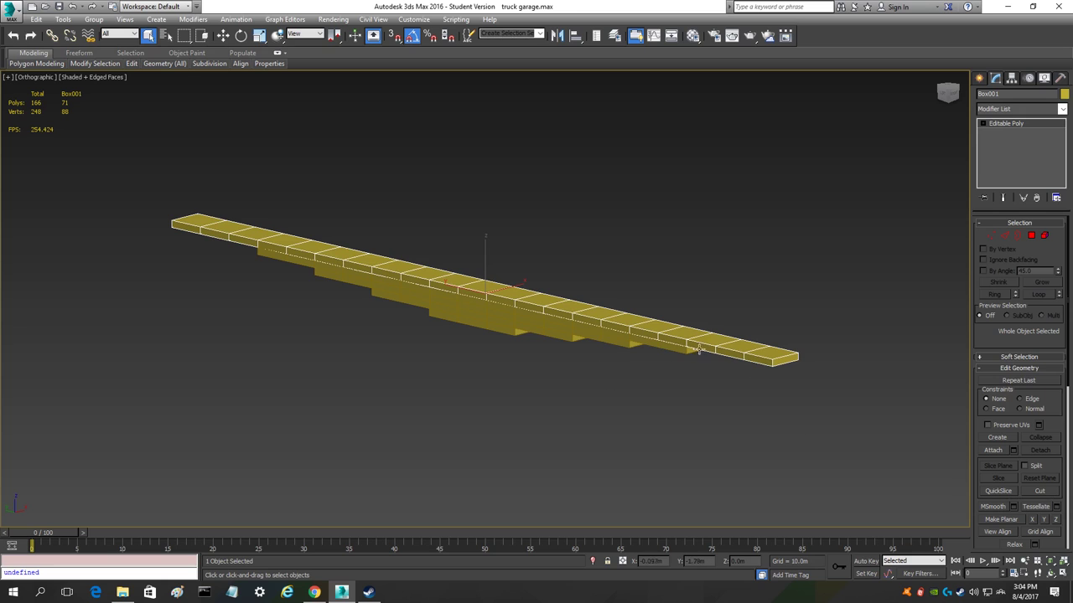
pyautogui.scroll(3, 597, 346)
pyautogui.scroll(-2, 611, 348)
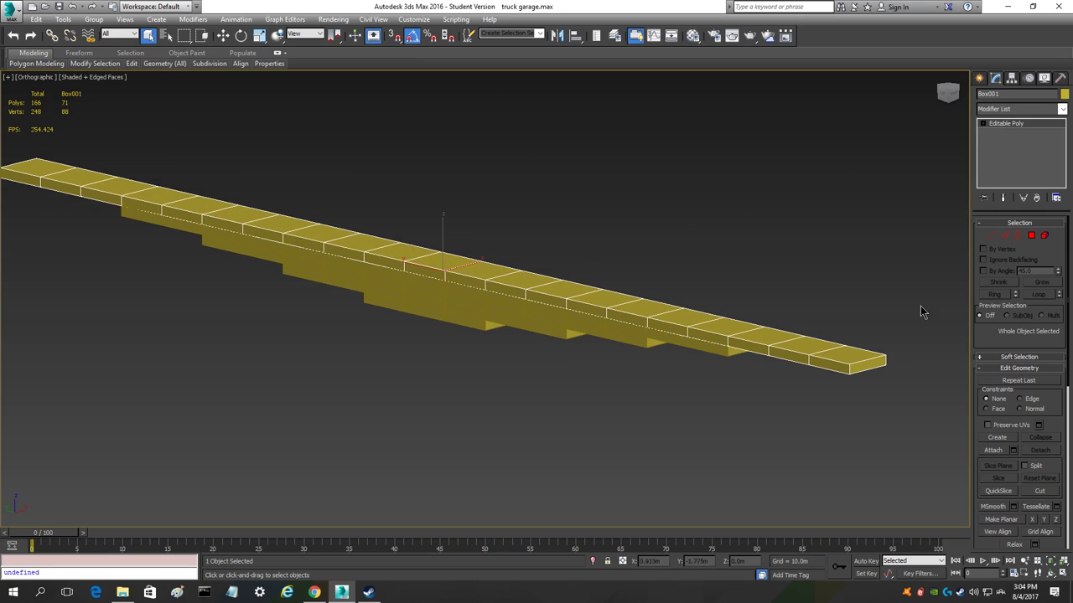
pyautogui.moveTo(940, 99)
pyautogui.mouseDown()
pyautogui.moveTo(930, 82)
pyautogui.moveTo(947, 87)
pyautogui.mouseUp()
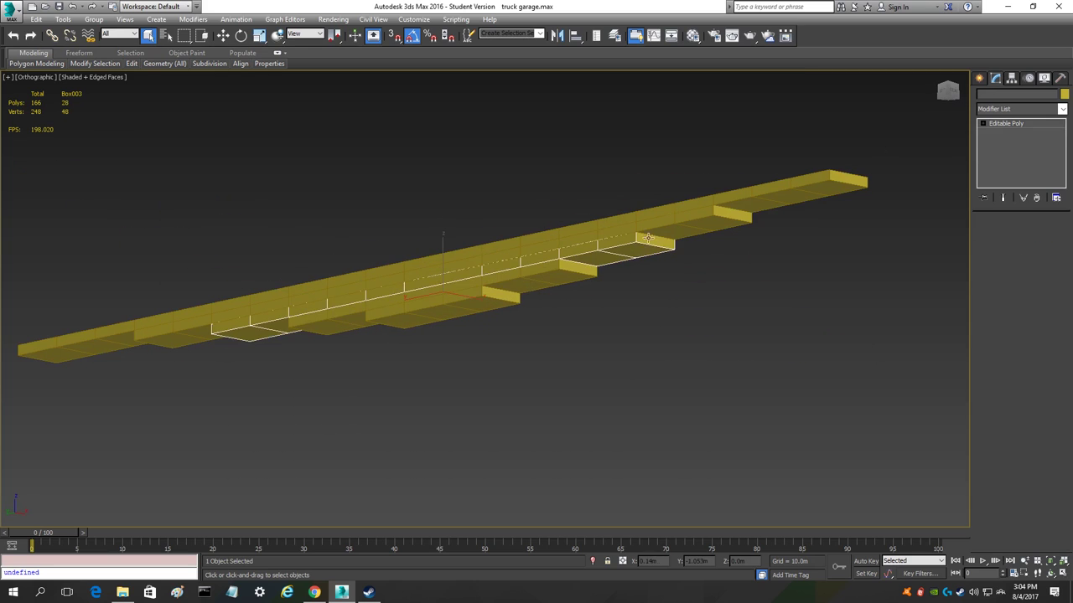
# - Select the open edge loop around the top of the shortest bottom box, and finish editing its edges
pyautogui.click(518, 297)
pyautogui.click(518, 298)
pyautogui.click(1004, 235)
pyautogui.scroll(10, 444, 307)
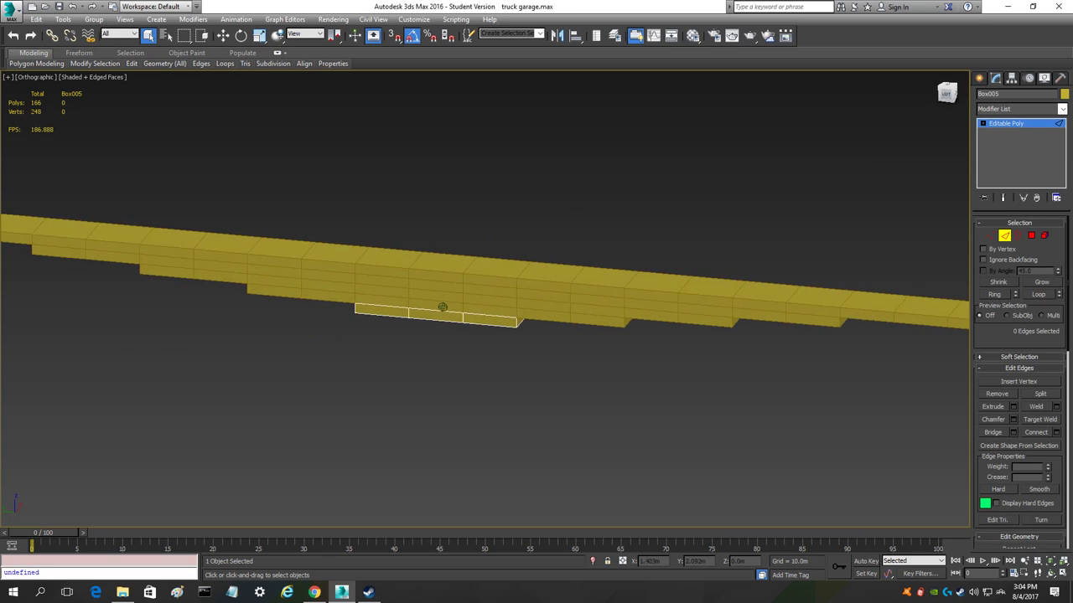
pyautogui.doubleClick(511, 346)
pyautogui.scroll(-5, 511, 346)
pyautogui.moveTo(946, 92)
pyautogui.mouseDown()
pyautogui.moveTo(893, 45)
pyautogui.moveTo(972, 58)
pyautogui.mouseUp()
pyautogui.keyDown('alt'); pyautogui.moveTo(447, 335); pyautogui.dragTo(453, 387, button='middle'); pyautogui.keyUp('alt')
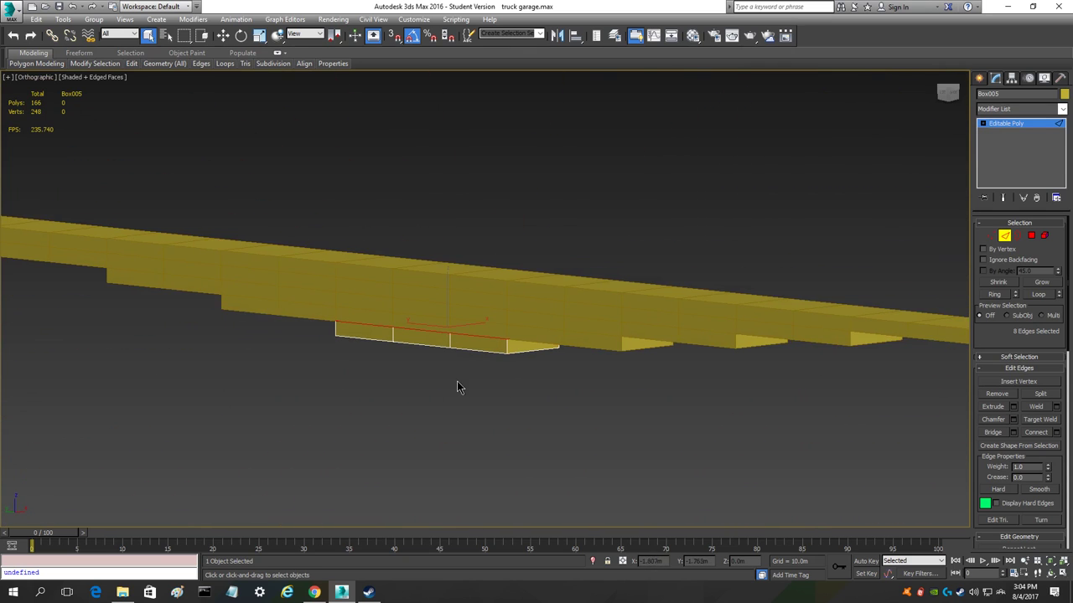
pyautogui.scroll(4, 457, 381)
pyautogui.click(471, 360)
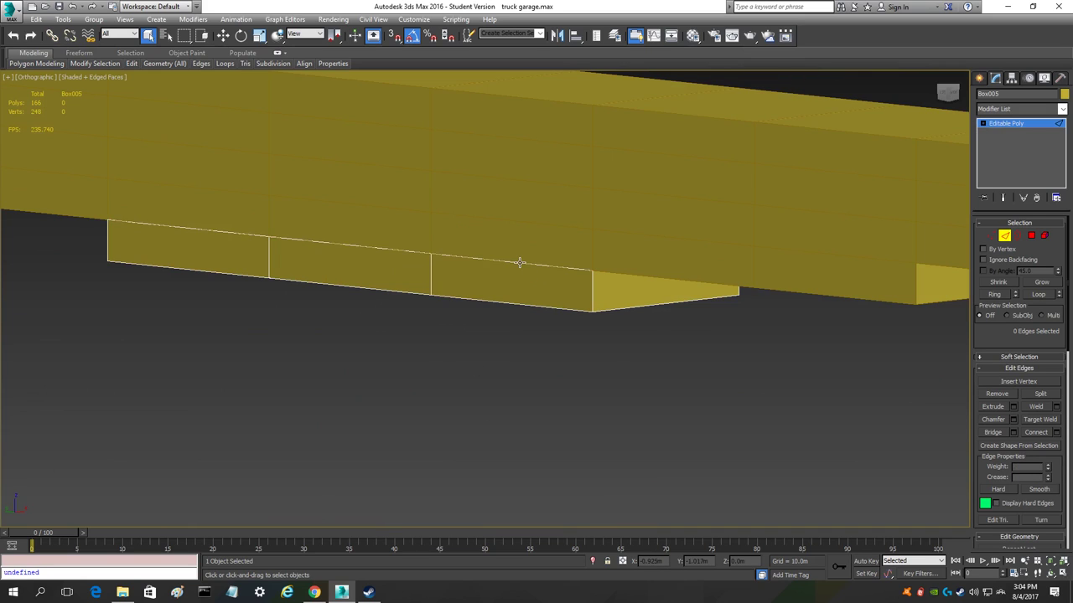
pyautogui.doubleClick(520, 263)
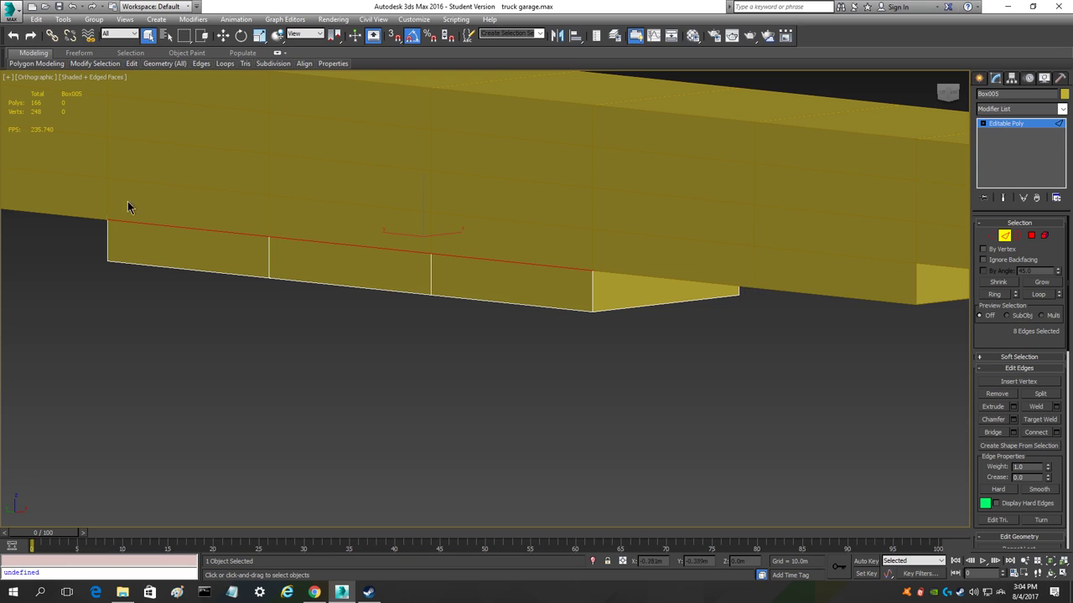
pyautogui.moveTo(946, 98); pyautogui.dragTo(846, 75)
pyautogui.keyDown('alt'); pyautogui.moveTo(423, 257); pyautogui.dragTo(423, 256, button='middle'); pyautogui.keyUp('alt')
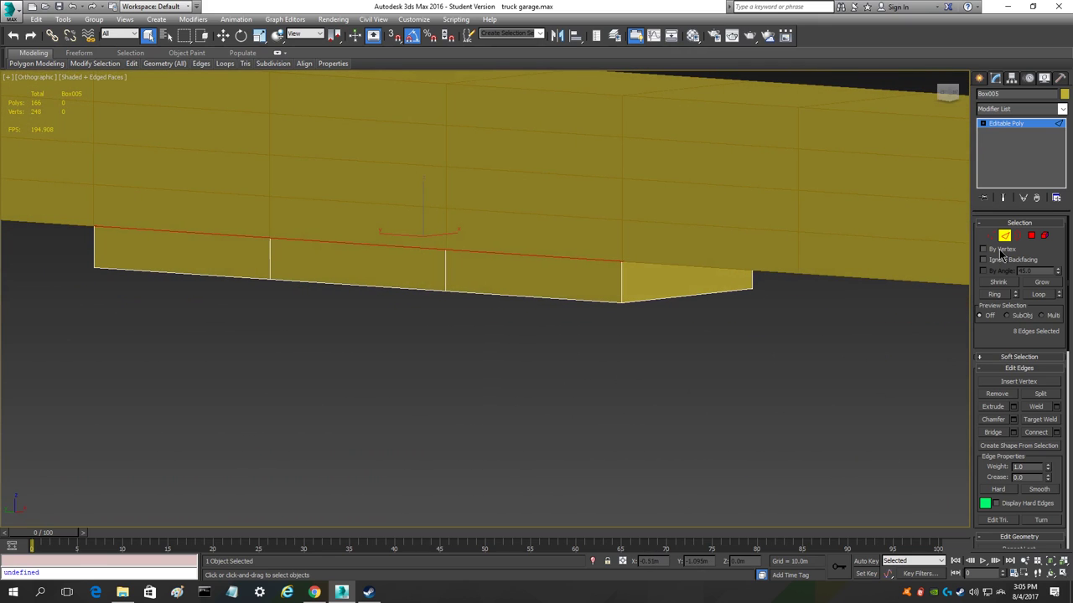
pyautogui.click(1003, 237)
# - Select all edges of the fourth box from the top, viewed from the left side
pyautogui.scroll(-3, 428, 342)
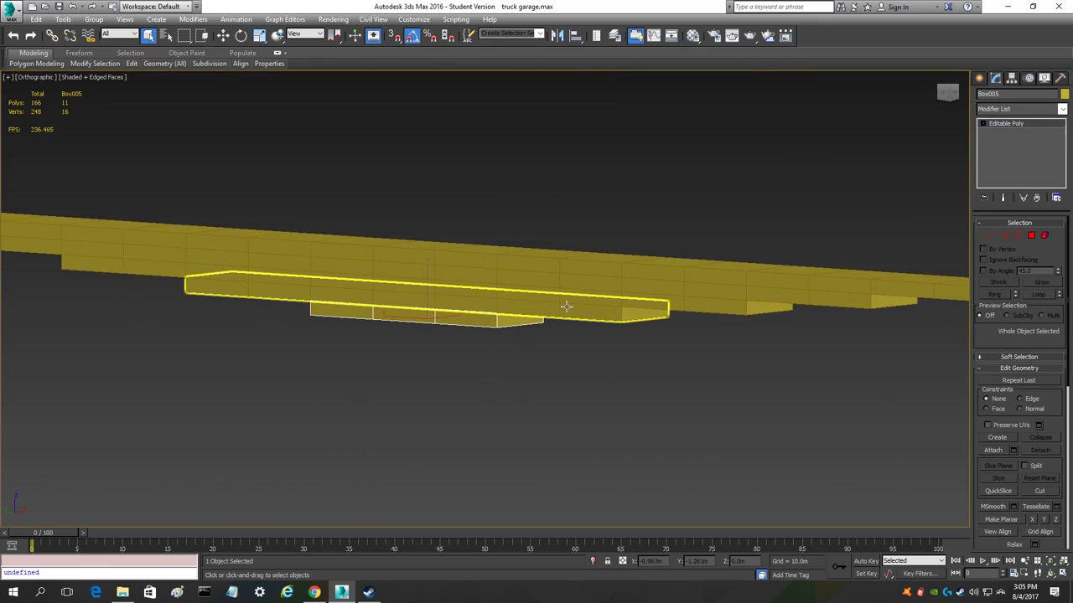
pyautogui.click(566, 307)
pyautogui.click(1004, 236)
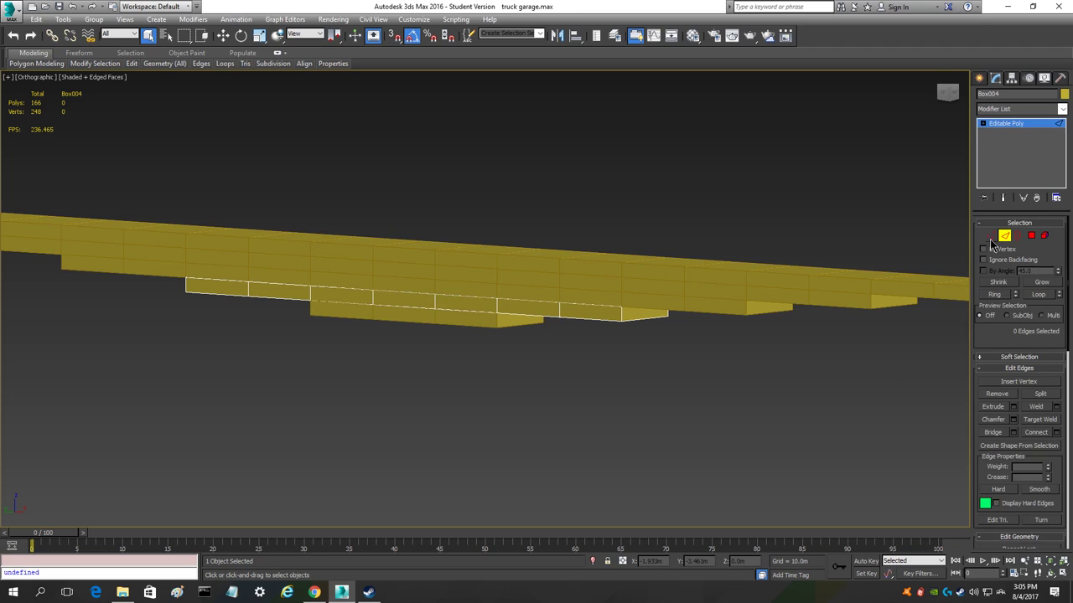
pyautogui.click(944, 92)
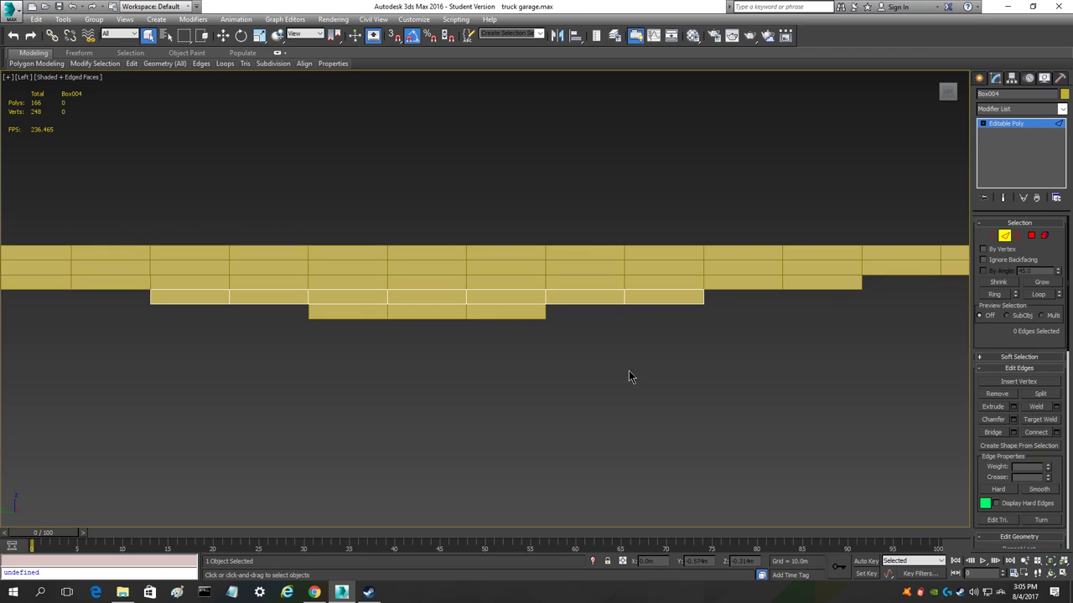
pyautogui.hotkey('ctrl', 'a')
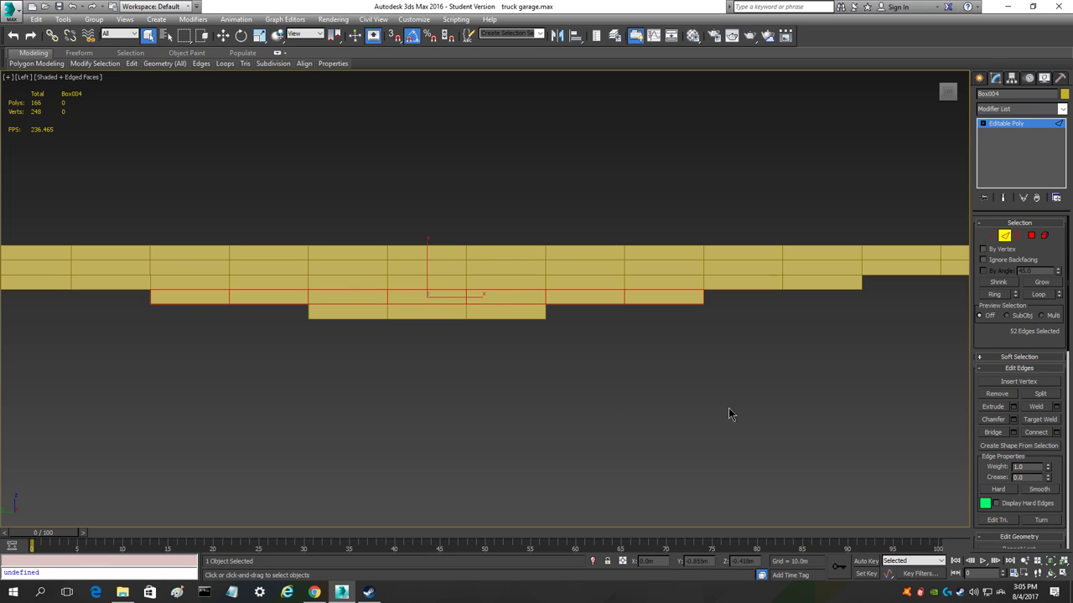
# - Deselect the fourth box's vertical and exposed bottom edges, keeping only its open border edges selected, and leave edge editing
pyautogui.moveTo(832, 430); pyautogui.dragTo(556, 301)
pyautogui.keyDown('alt'); pyautogui.moveTo(73, 401); pyautogui.dragTo(619, 298); pyautogui.keyUp('alt')
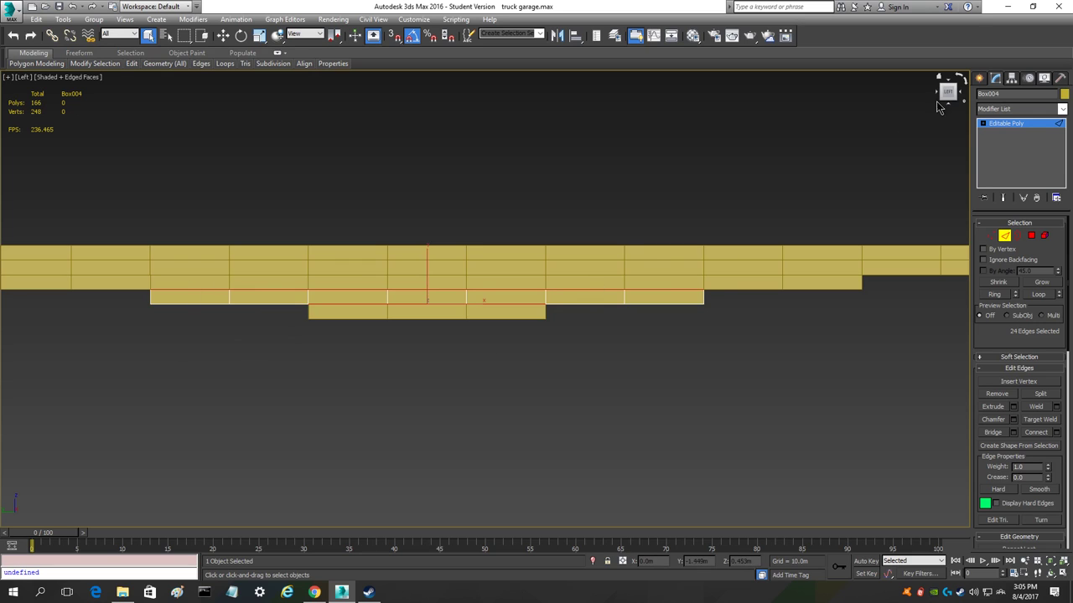
pyautogui.moveTo(946, 94); pyautogui.dragTo(912, 127)
pyautogui.press('z')
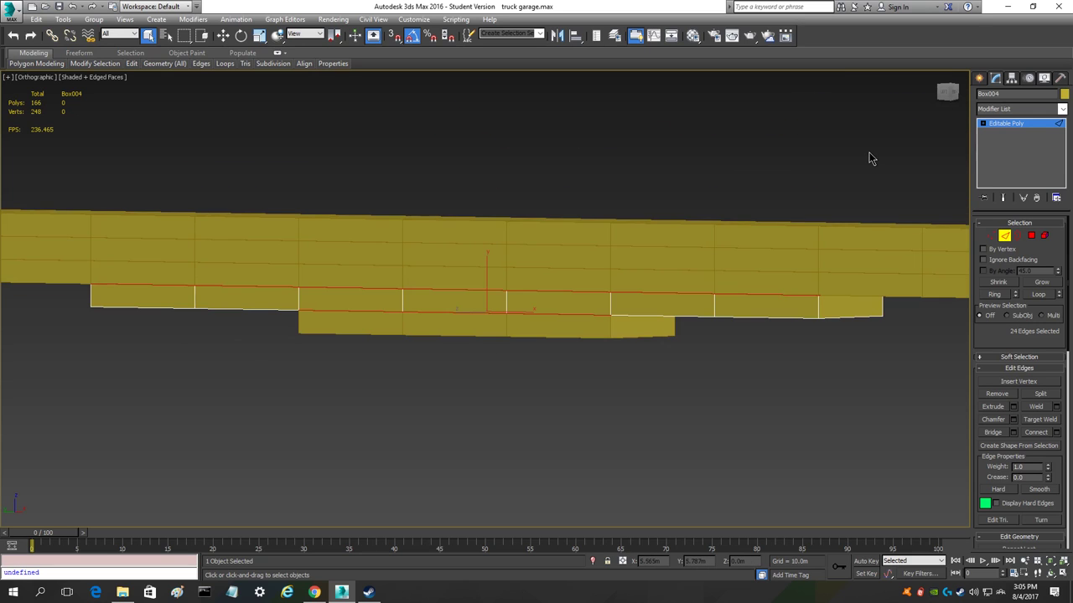
pyautogui.moveTo(942, 98); pyautogui.dragTo(935, 90)
pyautogui.press('z')
pyautogui.moveTo(703, 412); pyautogui.dragTo(682, 426, button='middle')
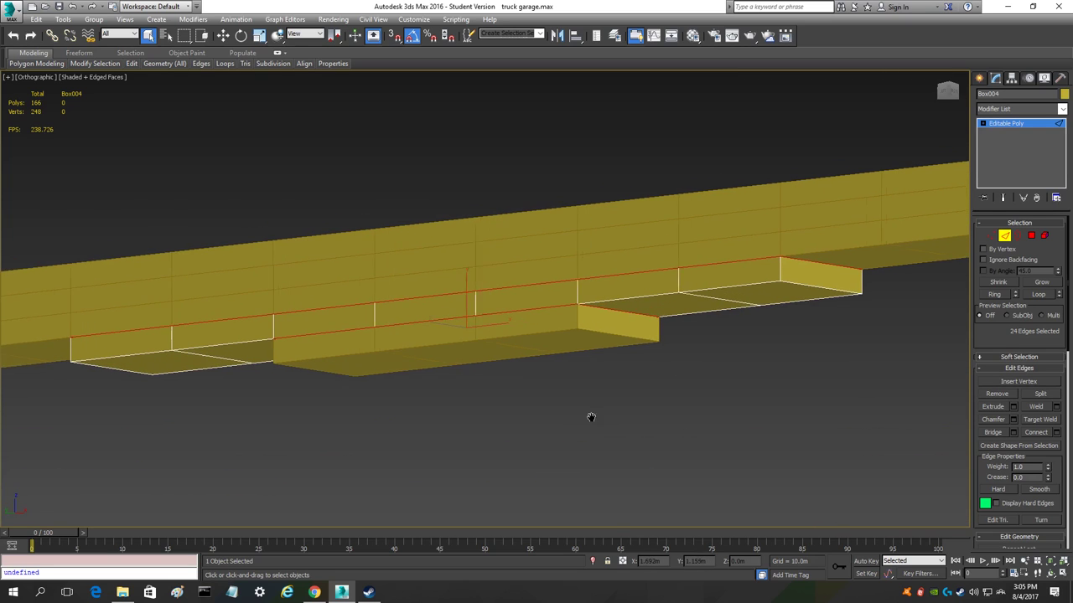
pyautogui.moveTo(592, 415); pyautogui.dragTo(556, 429, button='middle')
pyautogui.click(1004, 235)
# - Select all edges of the third box from the top, viewed from the left side
pyautogui.click(581, 275)
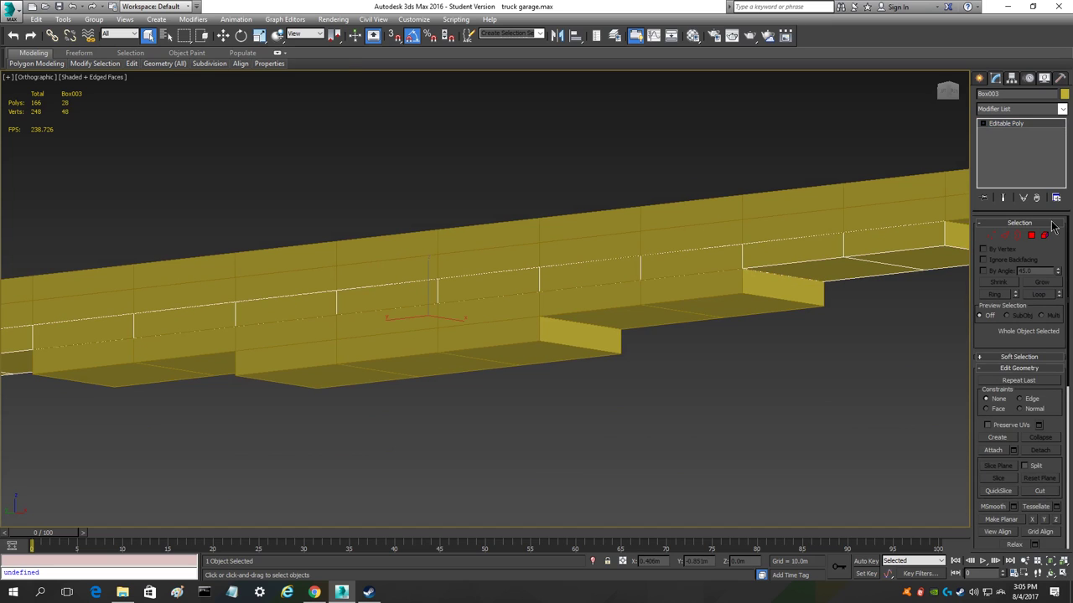
pyautogui.click(1004, 235)
pyautogui.keyDown('alt'); pyautogui.moveTo(791, 310); pyautogui.dragTo(920, 149, button='middle'); pyautogui.keyUp('alt')
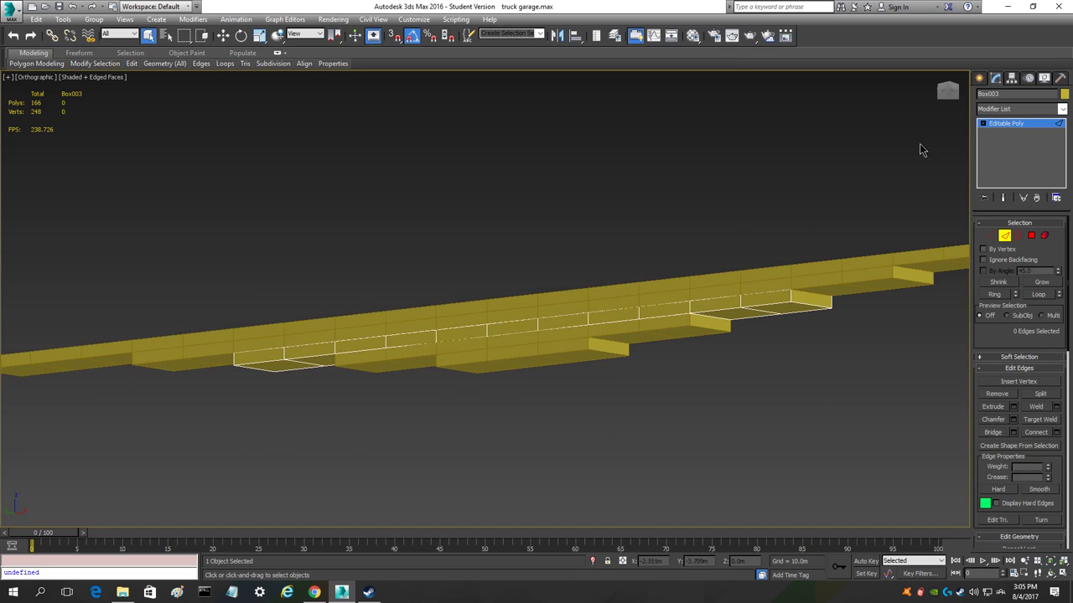
pyautogui.click(947, 91)
pyautogui.hotkey('ctrl', 'a')
# - Deselect the third box's vertical edges and the exposed bottom edges at both ends, and leave edge editing
pyautogui.moveTo(740, 435); pyautogui.dragTo(628, 442, button='middle')
pyautogui.keyDown('alt'); pyautogui.moveTo(691, 350); pyautogui.dragTo(678, 347); pyautogui.keyUp('alt')
pyautogui.moveTo(130, 426); pyautogui.dragTo(293, 364)
pyautogui.keyDown('alt'); pyautogui.moveTo(37, 391); pyautogui.dragTo(174, 342); pyautogui.keyUp('alt')
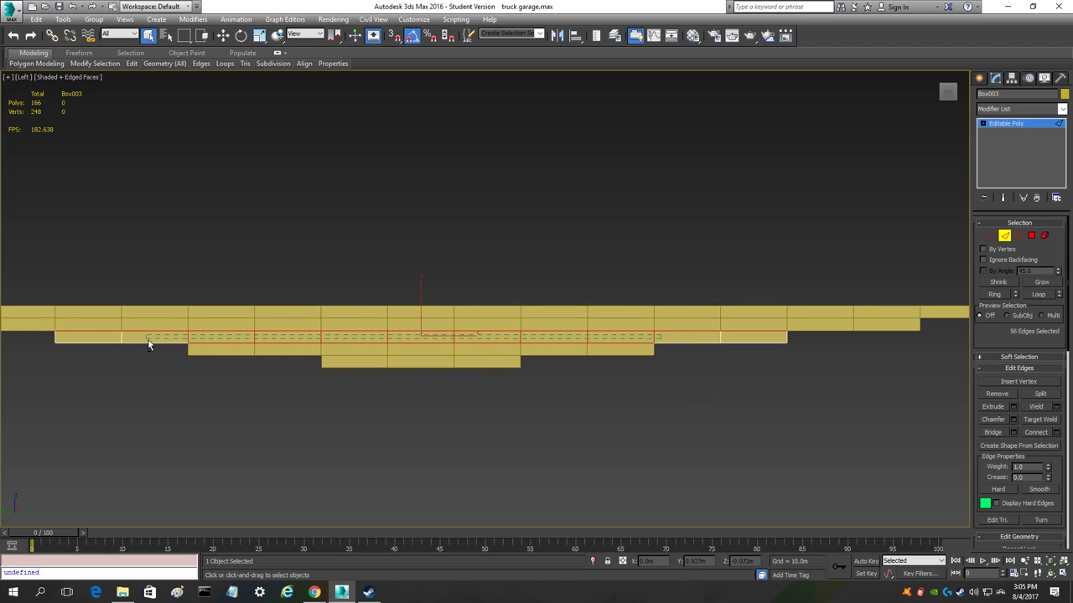
pyautogui.click(1004, 236)
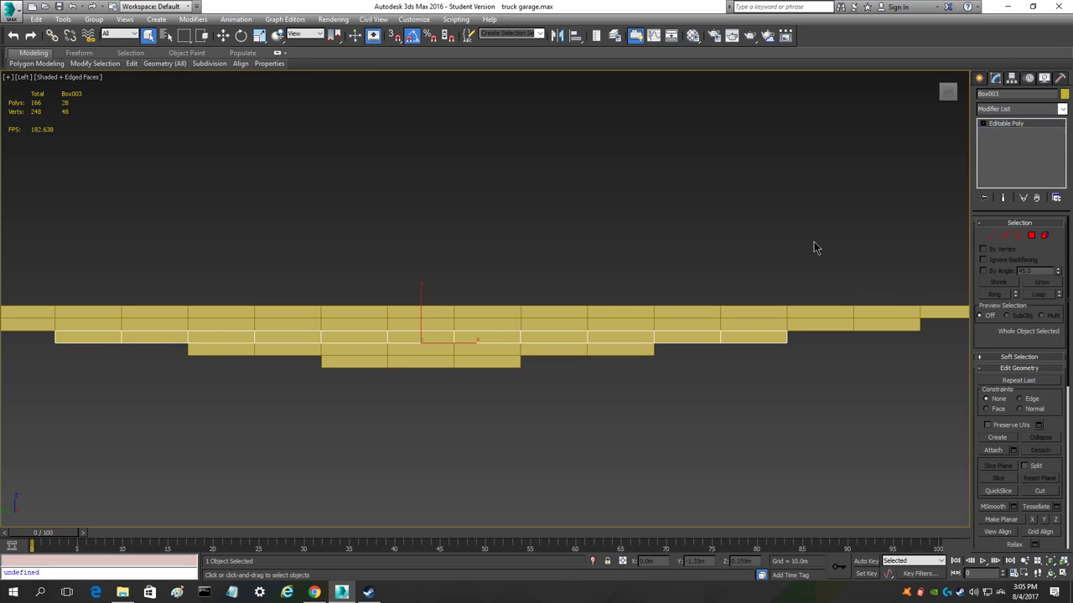
# - Select all edges of the second box from the top, viewed from the left side
pyautogui.moveTo(947, 93); pyautogui.dragTo(933, 90)
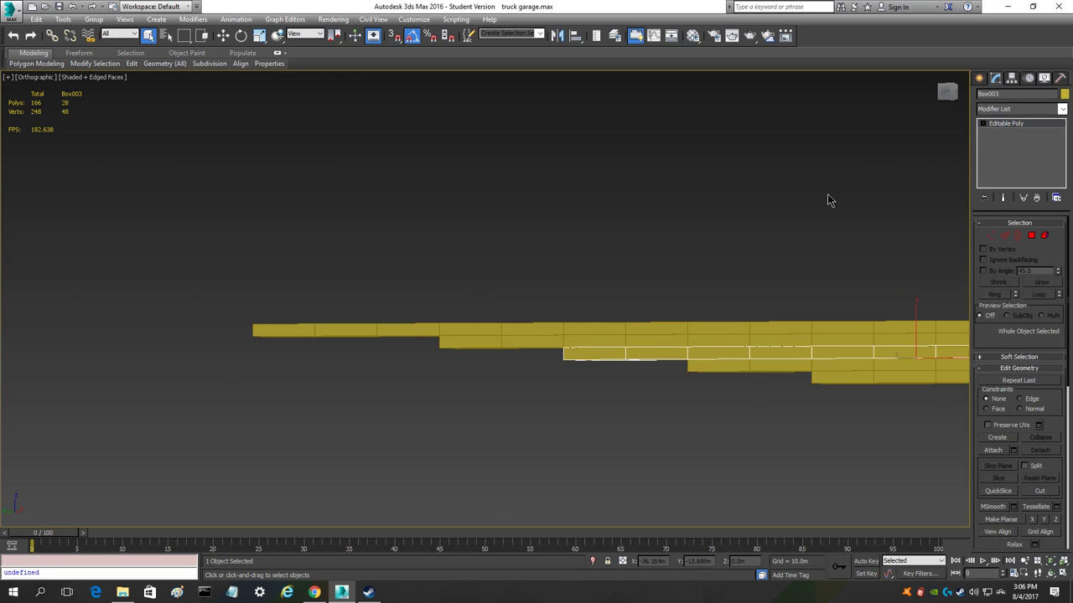
pyautogui.press('z')
pyautogui.click(824, 281)
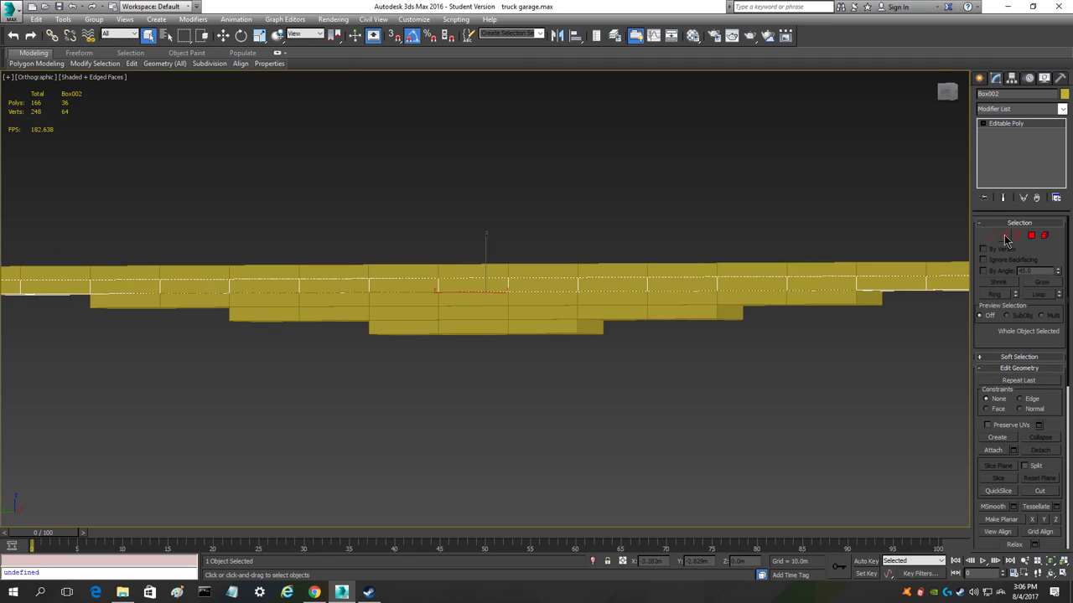
pyautogui.click(1006, 241)
pyautogui.click(944, 91)
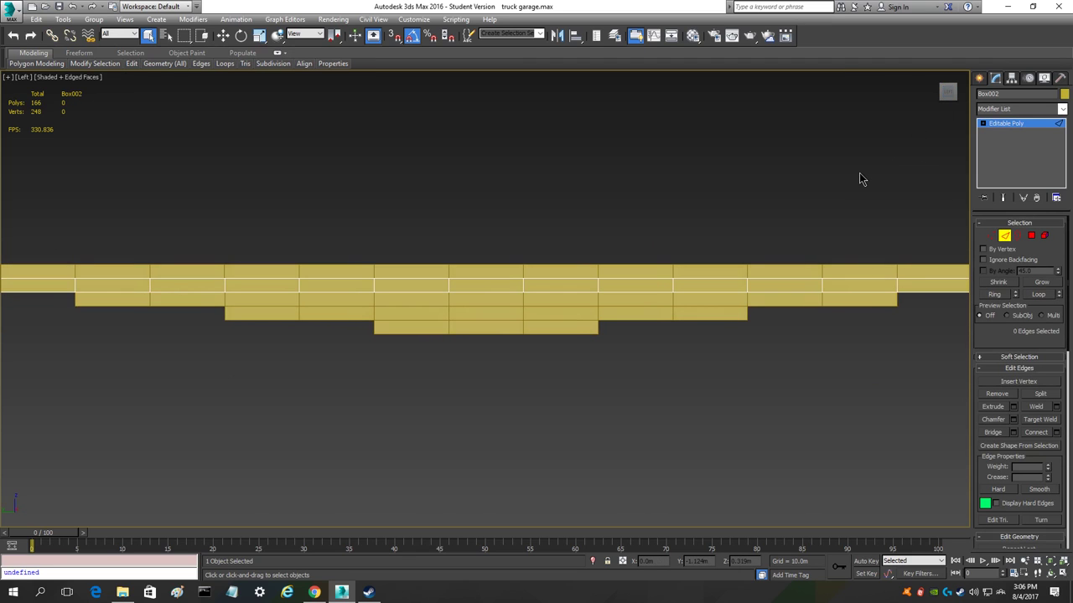
pyautogui.scroll(-2, 644, 237)
pyautogui.moveTo(612, 256); pyautogui.dragTo(574, 280, button='middle')
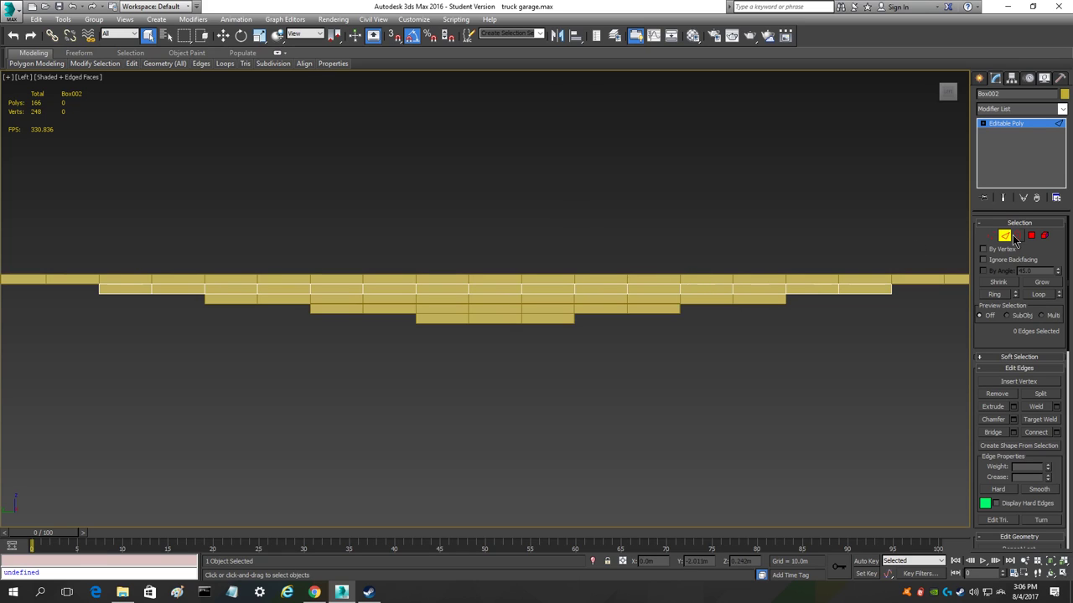
pyautogui.hotkey('ctrl', 'a')
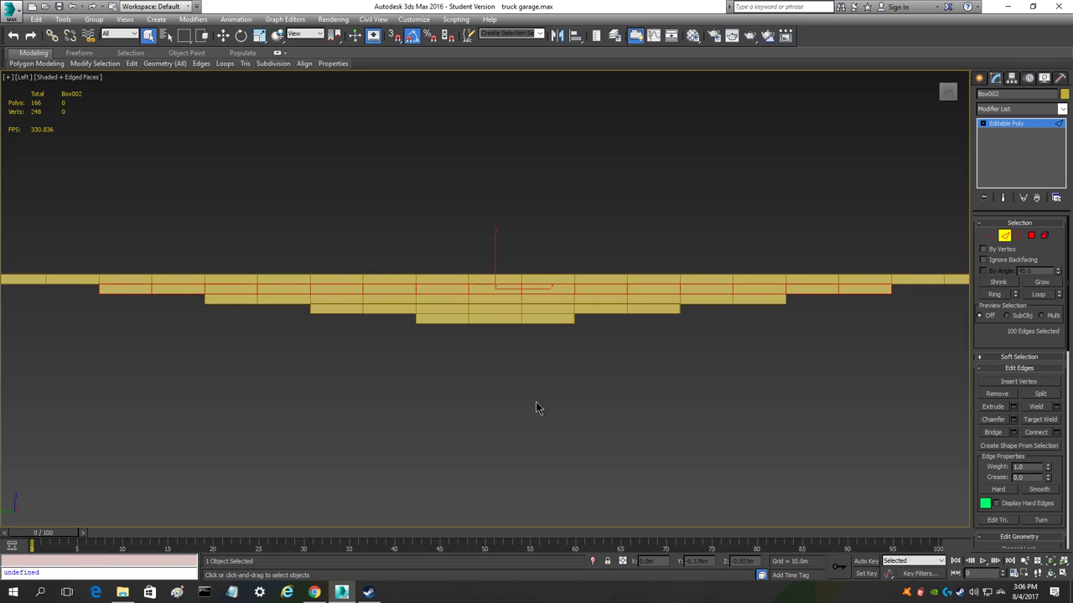
# - Deselect the second box's vertical edges and the exposed bottom edges at both ends, and leave edge editing
pyautogui.keyDown('alt'); pyautogui.moveTo(918, 386); pyautogui.dragTo(806, 292); pyautogui.keyUp('alt')
pyautogui.keyDown('alt'); pyautogui.moveTo(107, 331); pyautogui.dragTo(180, 295); pyautogui.keyUp('alt')
pyautogui.keyDown('alt'); pyautogui.moveTo(429, 285); pyautogui.dragTo(821, 292); pyautogui.keyUp('alt')
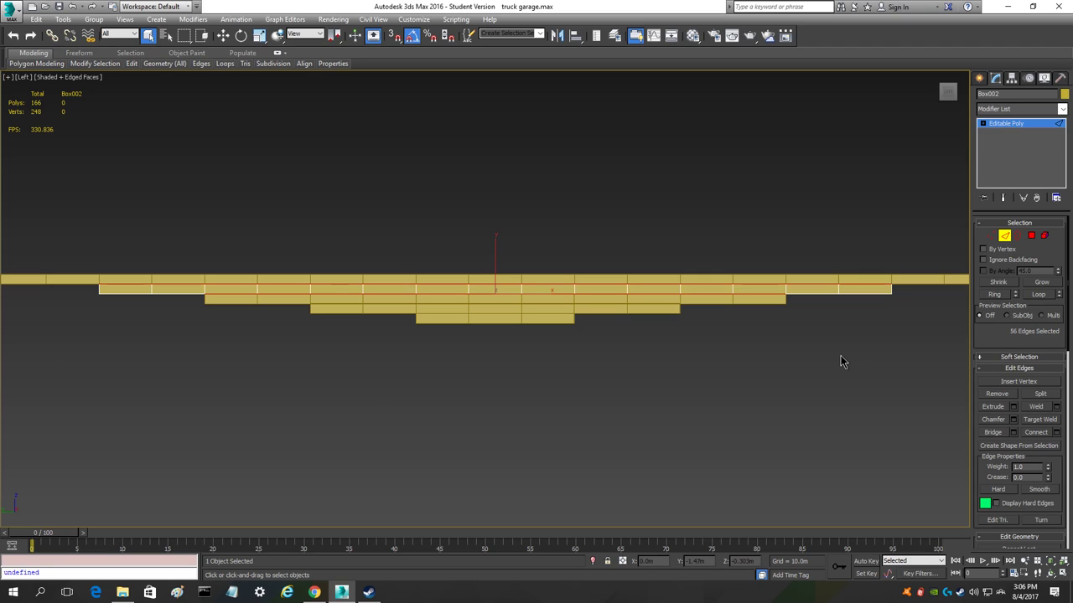
pyautogui.click(1008, 240)
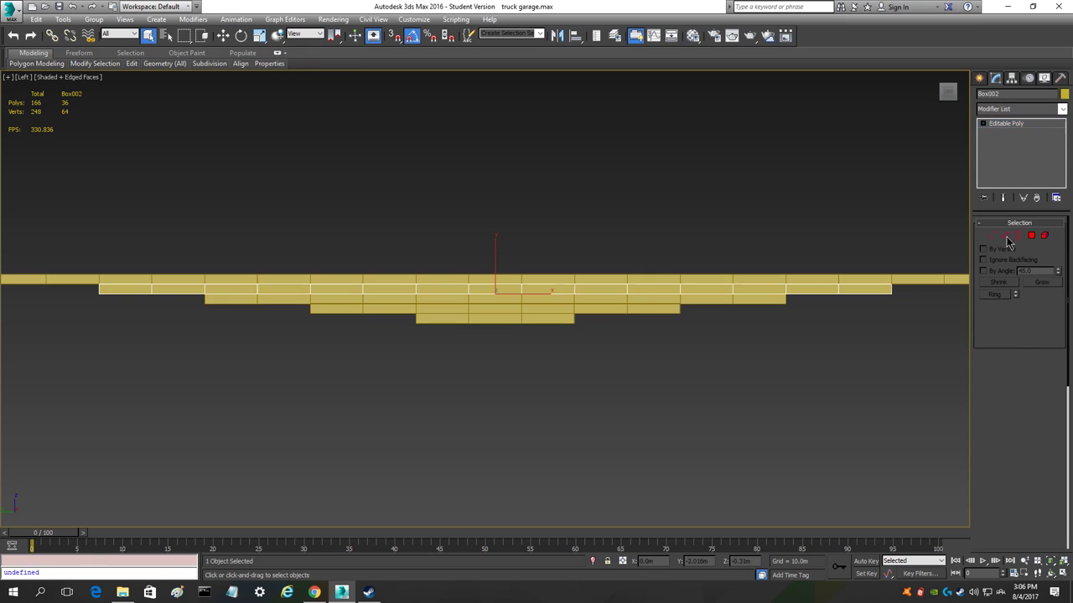
# - Select all edges of the top box in the stack
pyautogui.click(602, 274)
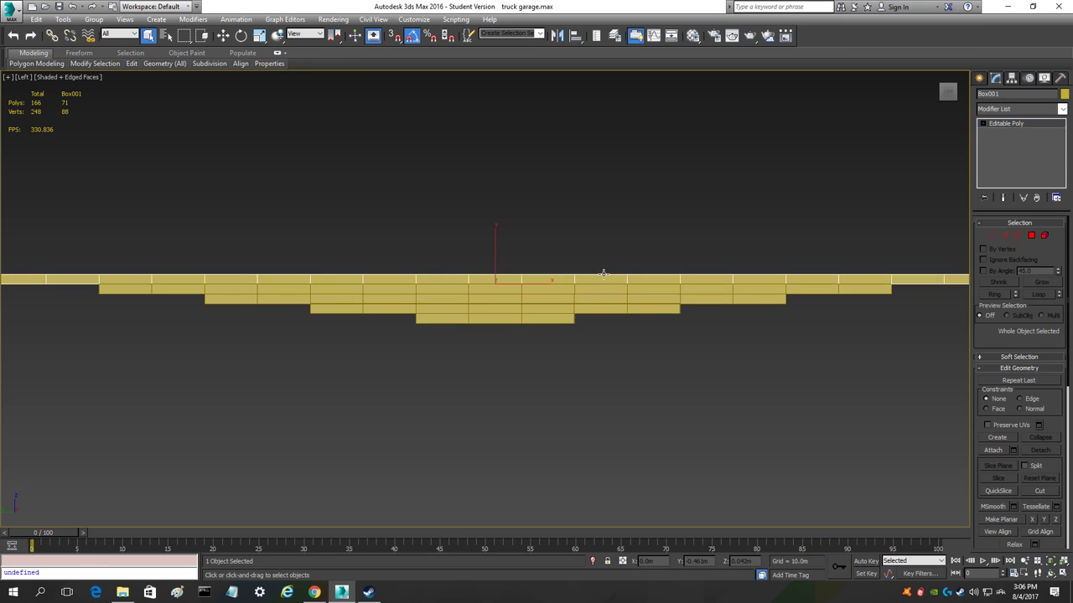
pyautogui.scroll(-2, 603, 273)
pyautogui.click(1004, 235)
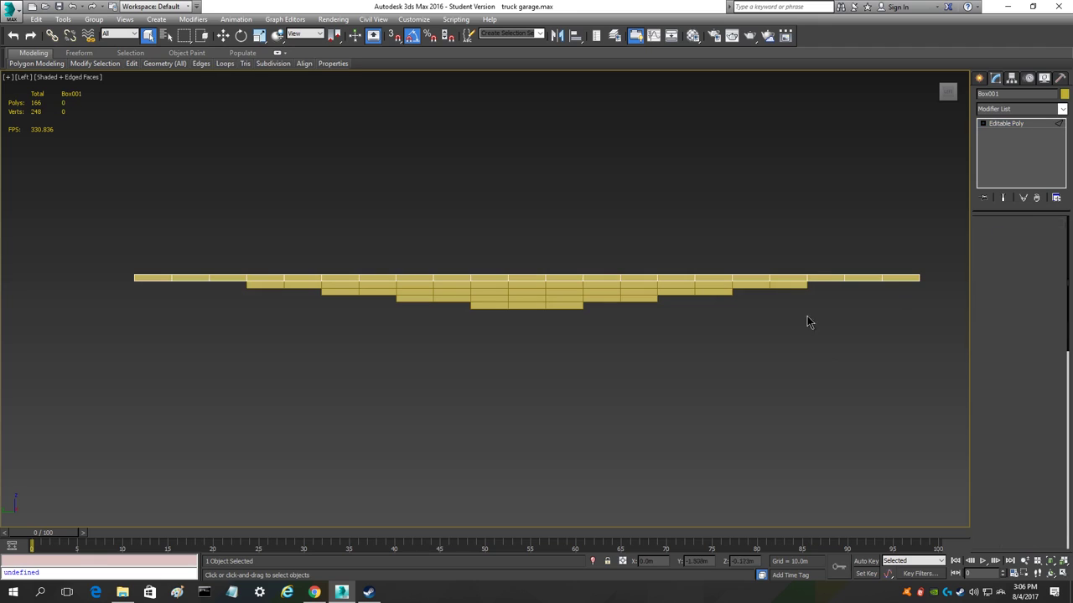
pyautogui.hotkey('ctrl', 'a')
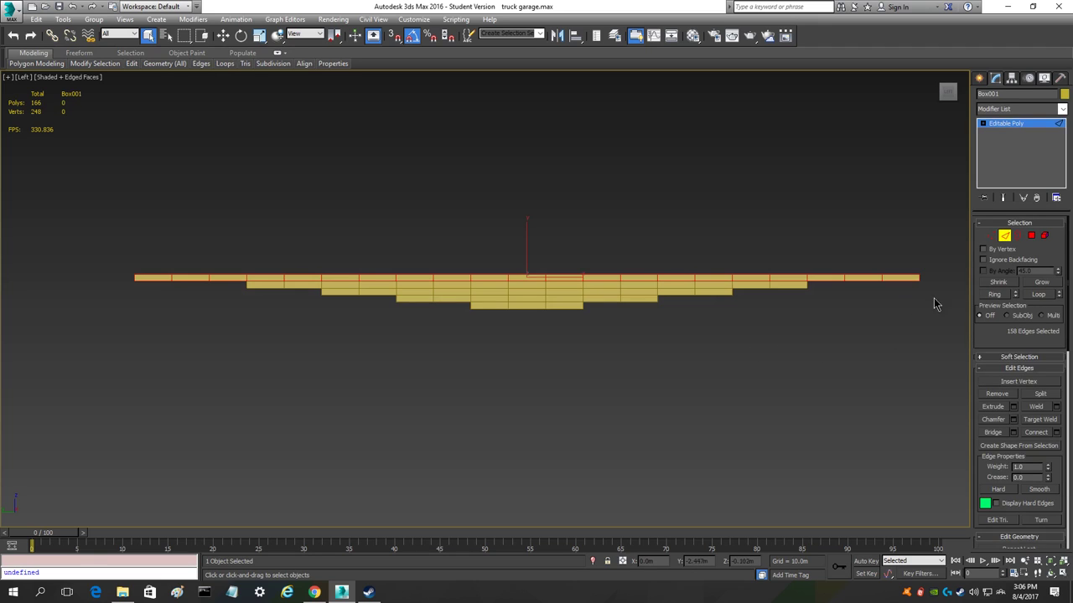
# - Deselect the top box's overhanging ends, upper edges and vertical edges, keeping only its open bottom border selected, and leave edge editing
pyautogui.press('alt')
pyautogui.moveTo(37, 161); pyautogui.dragTo(147, 251)
pyautogui.keyDown('alt'); pyautogui.moveTo(235, 366); pyautogui.dragTo(234, 362); pyautogui.keyUp('alt')
pyautogui.keyDown('alt'); pyautogui.moveTo(939, 233); pyautogui.dragTo(821, 347); pyautogui.keyUp('alt')
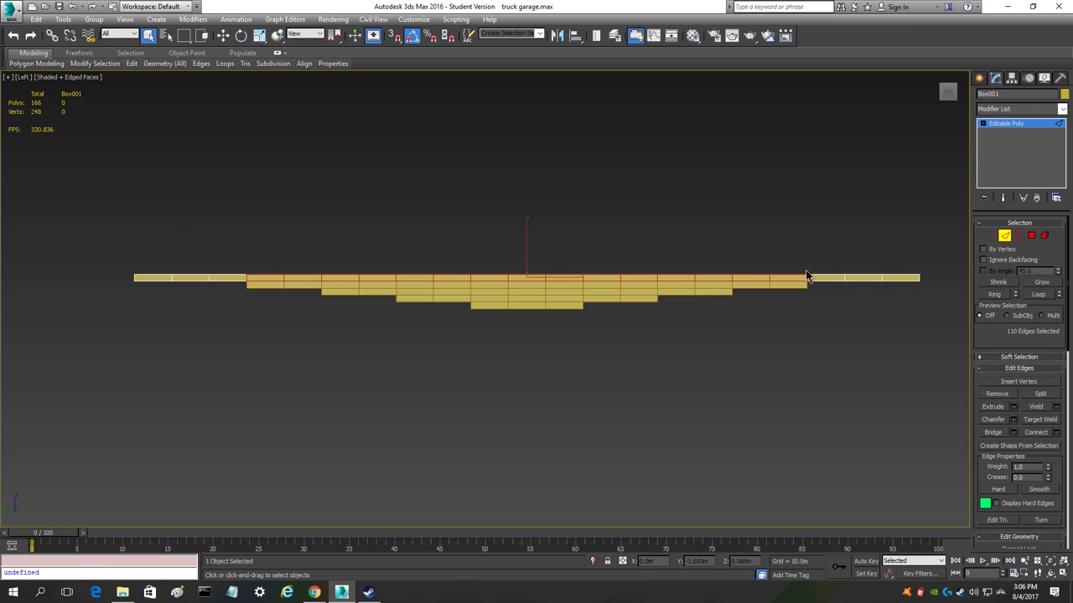
pyautogui.moveTo(176, 202); pyautogui.dragTo(923, 279)
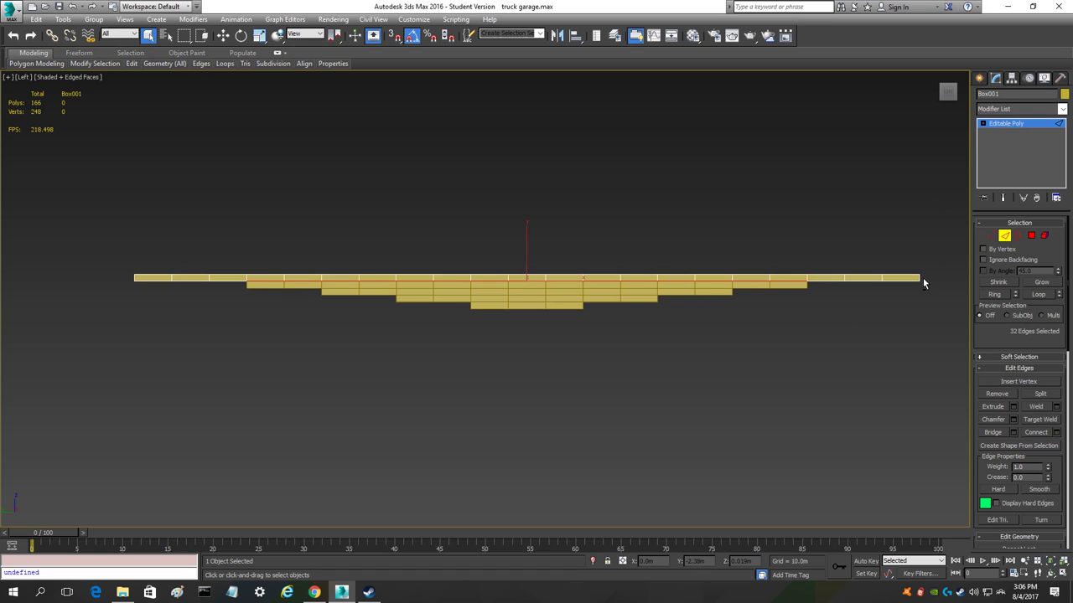
pyautogui.moveTo(948, 88); pyautogui.dragTo(946, 94)
pyautogui.keyDown('alt'); pyautogui.moveTo(456, 341); pyautogui.dragTo(205, 373, button='middle'); pyautogui.keyUp('alt')
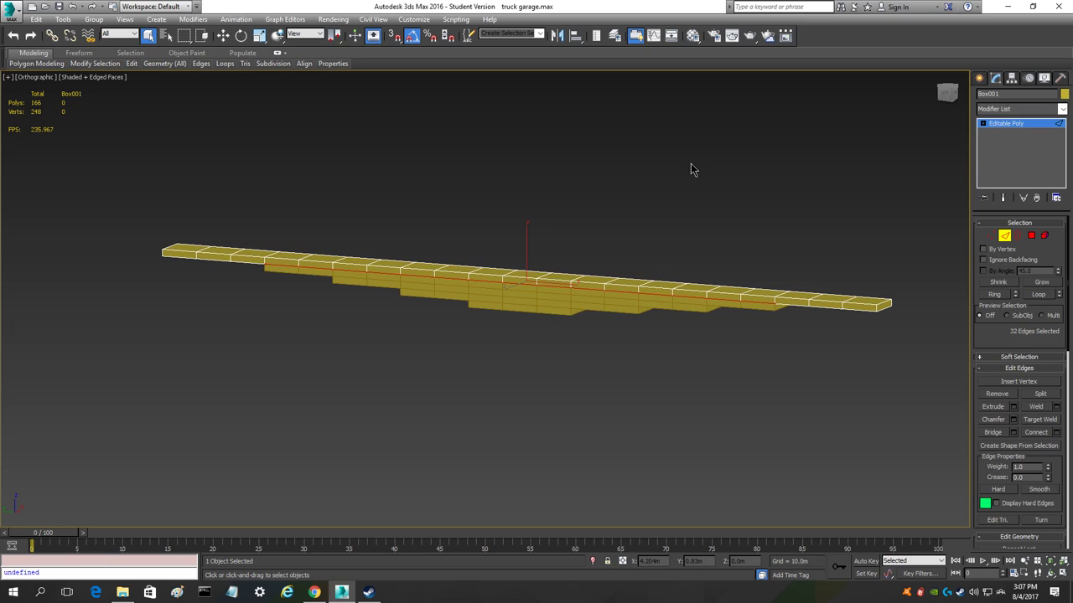
pyautogui.click(1003, 237)
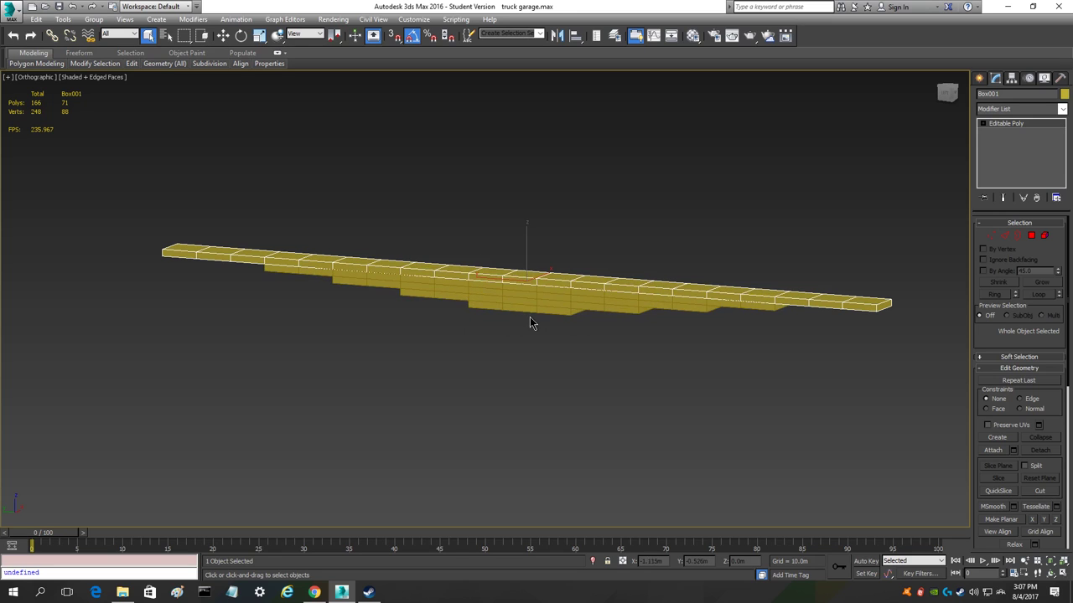
# - Attach the four lower boxes to the top box and end the Attach command
pyautogui.scroll(2, 530, 309)
pyautogui.moveTo(527, 310); pyautogui.dragTo(472, 335, button='middle')
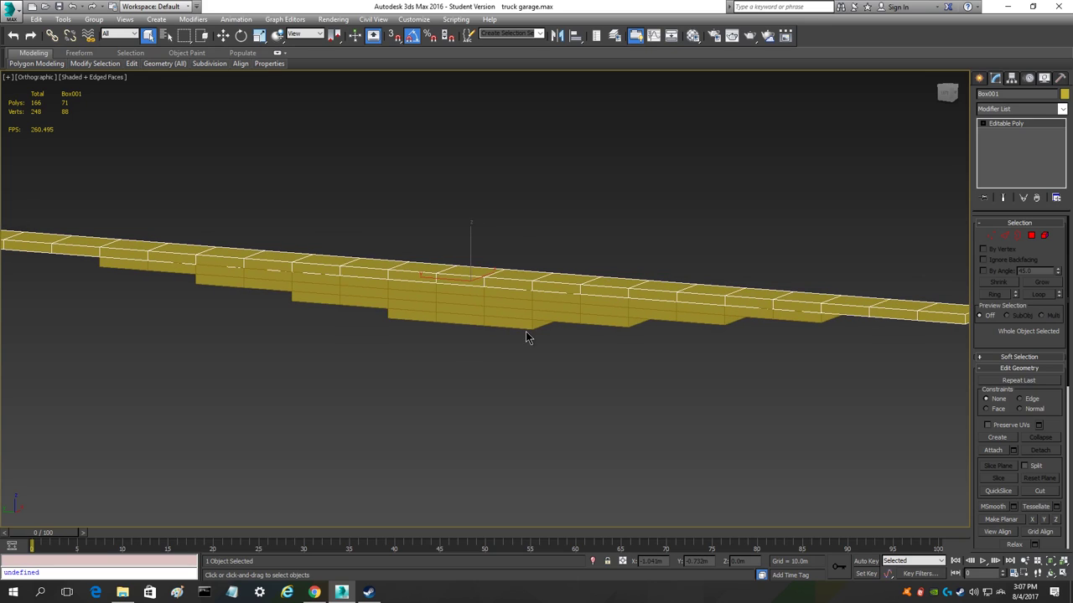
pyautogui.click(992, 451)
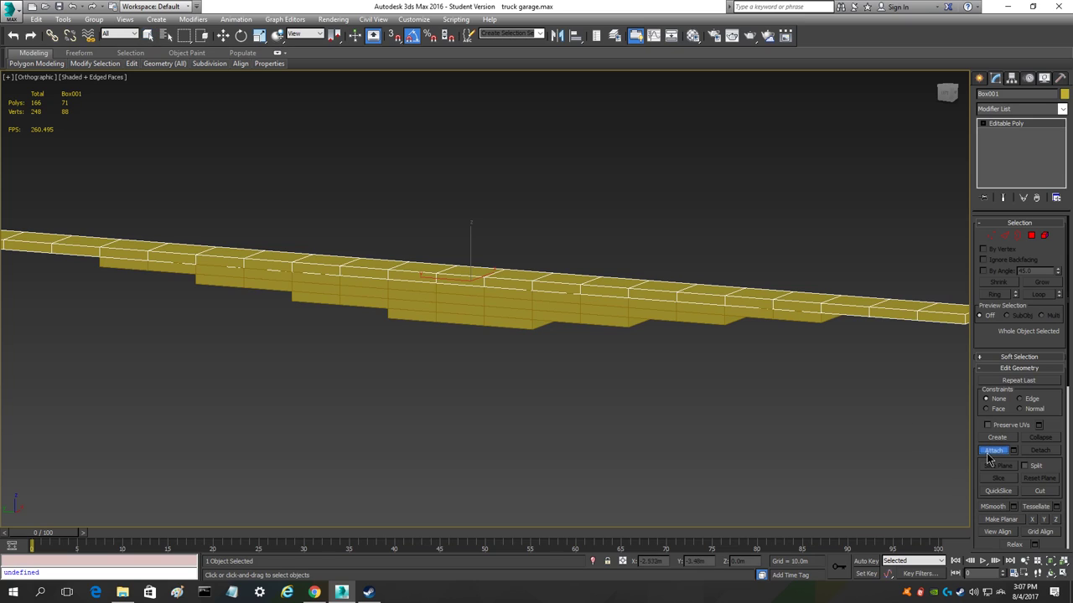
pyautogui.click(987, 451)
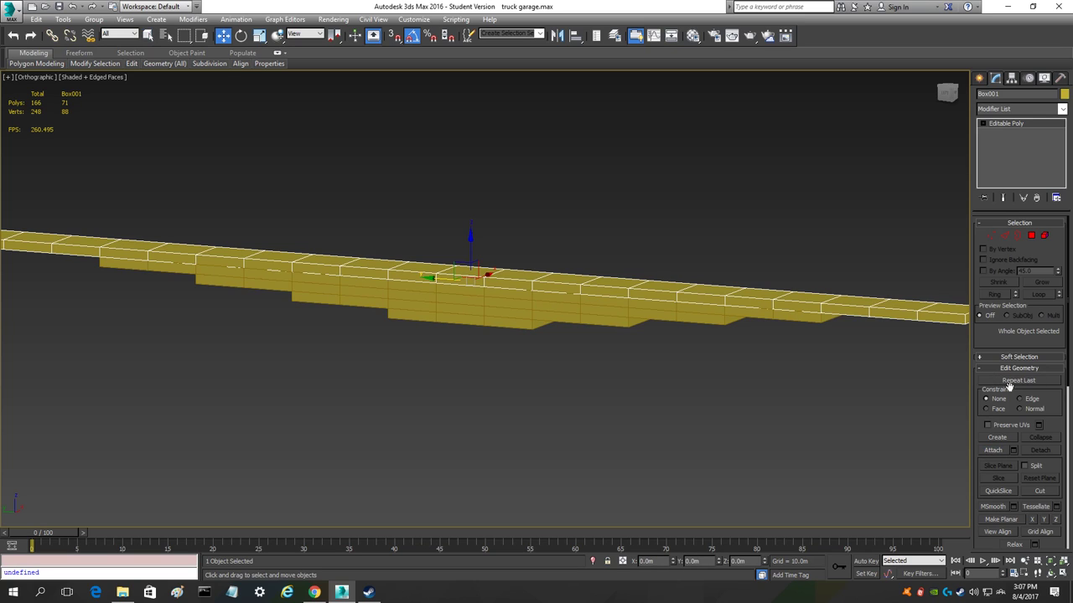
pyautogui.click(994, 453)
pyautogui.click(579, 300)
pyautogui.click(590, 313)
pyautogui.click(588, 316)
pyautogui.click(523, 323)
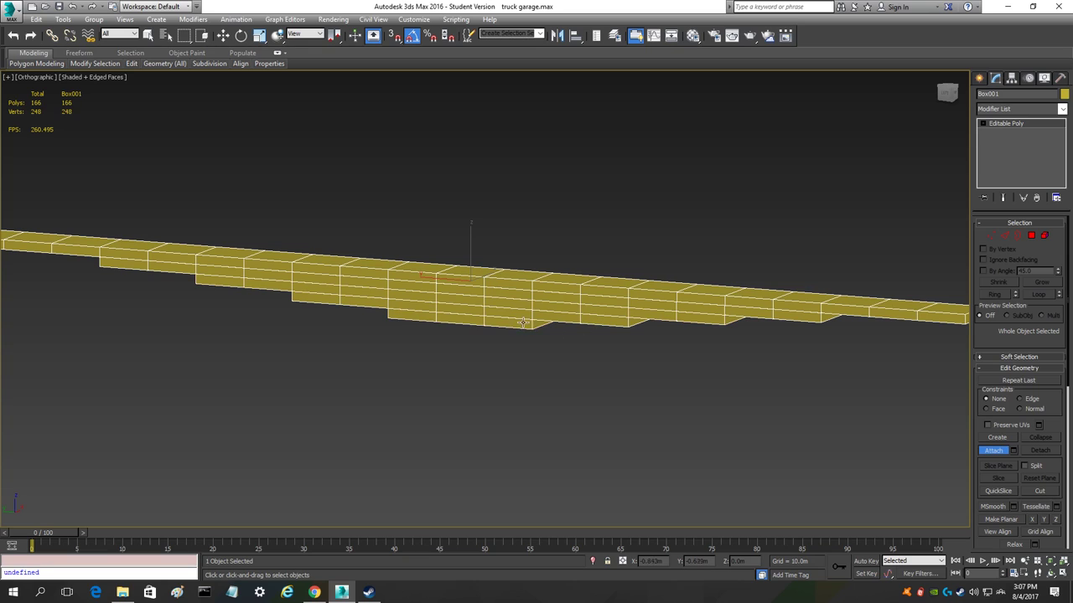
pyautogui.click(989, 453)
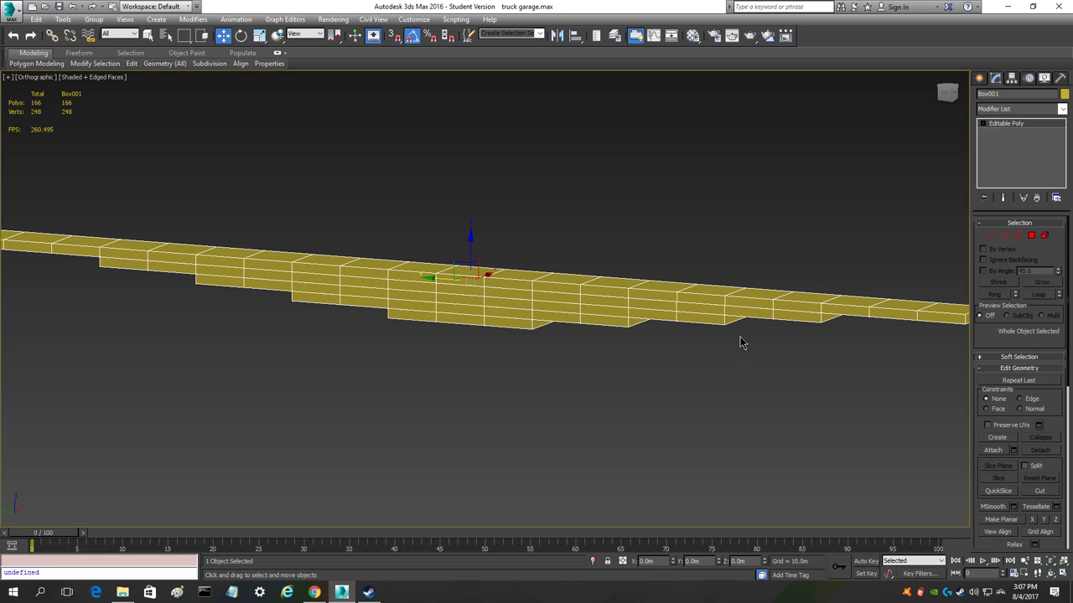
# - Weld the selected border edges of the combined object with a weld threshold of 0.04 m, and leave edge editing
pyautogui.click(1005, 238)
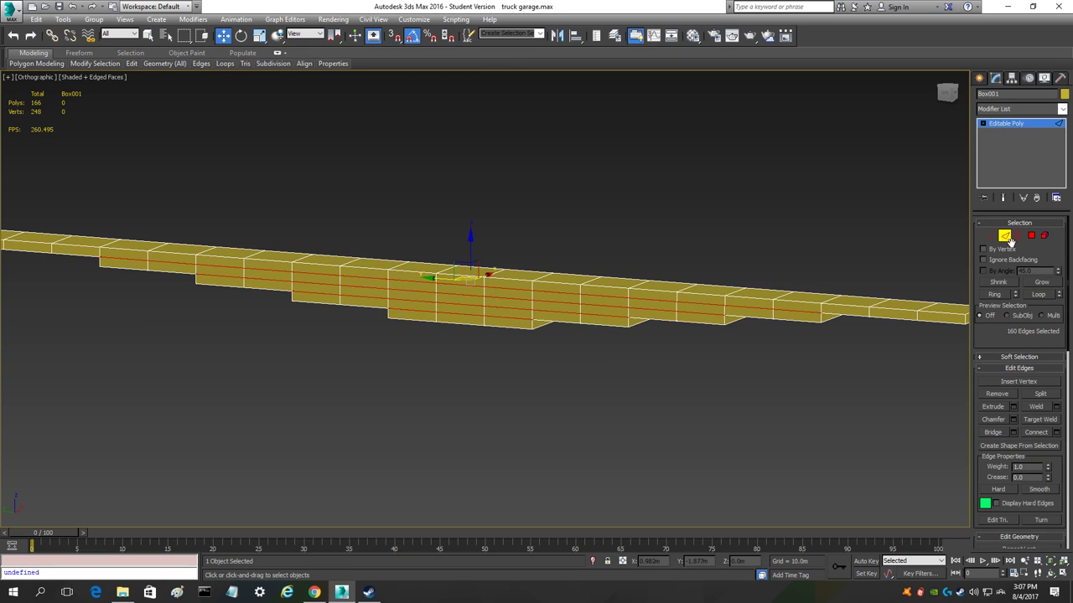
pyautogui.moveTo(952, 97); pyautogui.dragTo(949, 97)
pyautogui.press('z')
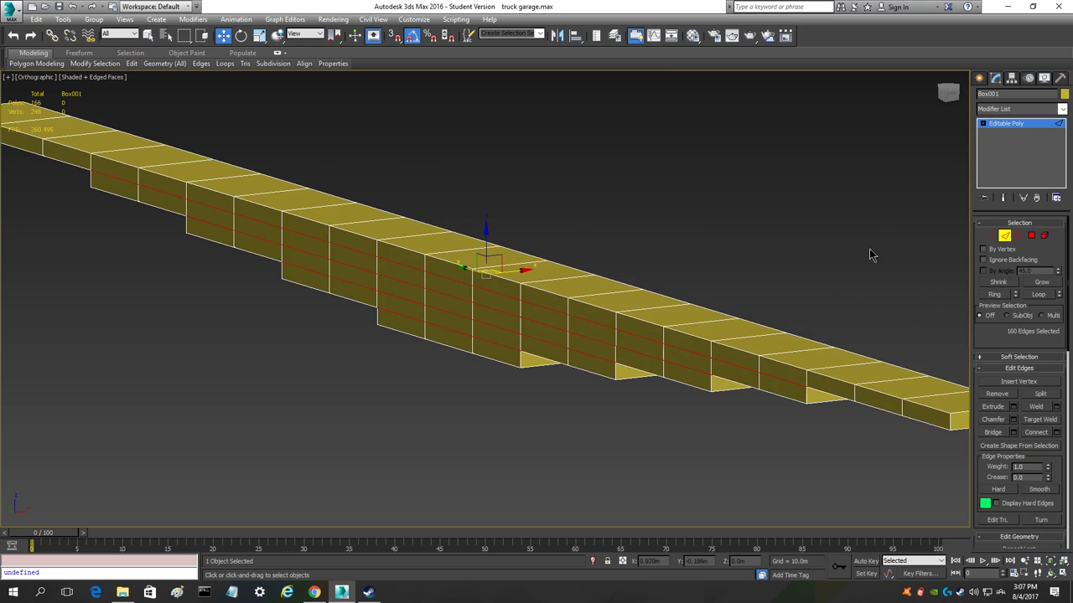
pyautogui.scroll(-4, 552, 295)
pyautogui.moveTo(950, 99); pyautogui.dragTo(944, 90)
pyautogui.press('z')
pyautogui.scroll(-3, 460, 357)
pyautogui.moveTo(476, 363); pyautogui.dragTo(494, 384, button='middle')
pyautogui.scroll(3, 494, 383)
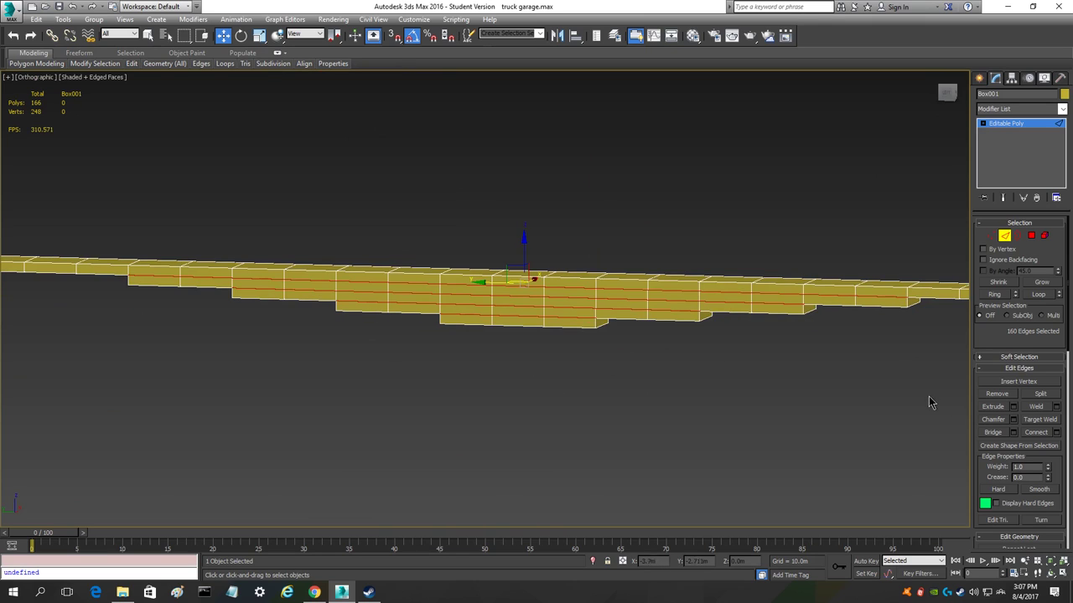
pyautogui.click(1055, 407)
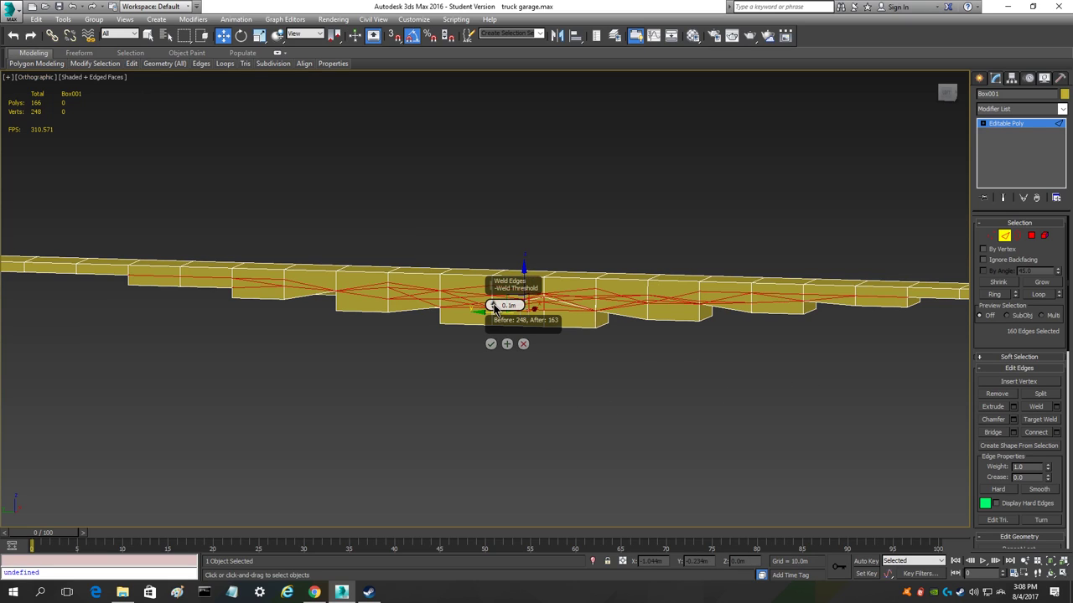
pyautogui.moveTo(492, 306); pyautogui.dragTo(492, 306)
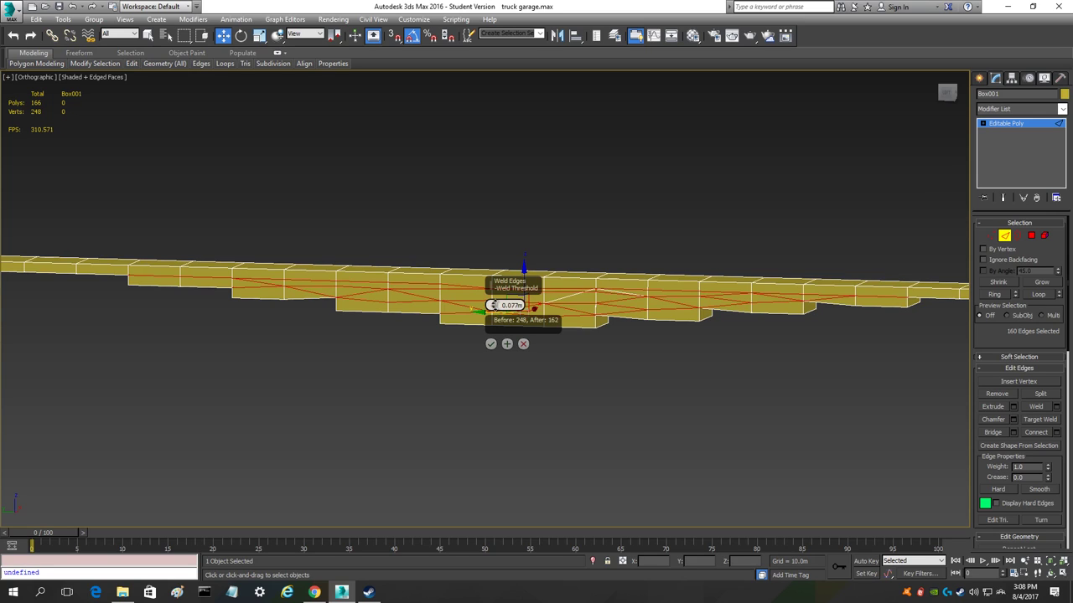
pyautogui.moveTo(494, 305); pyautogui.dragTo(496, 315)
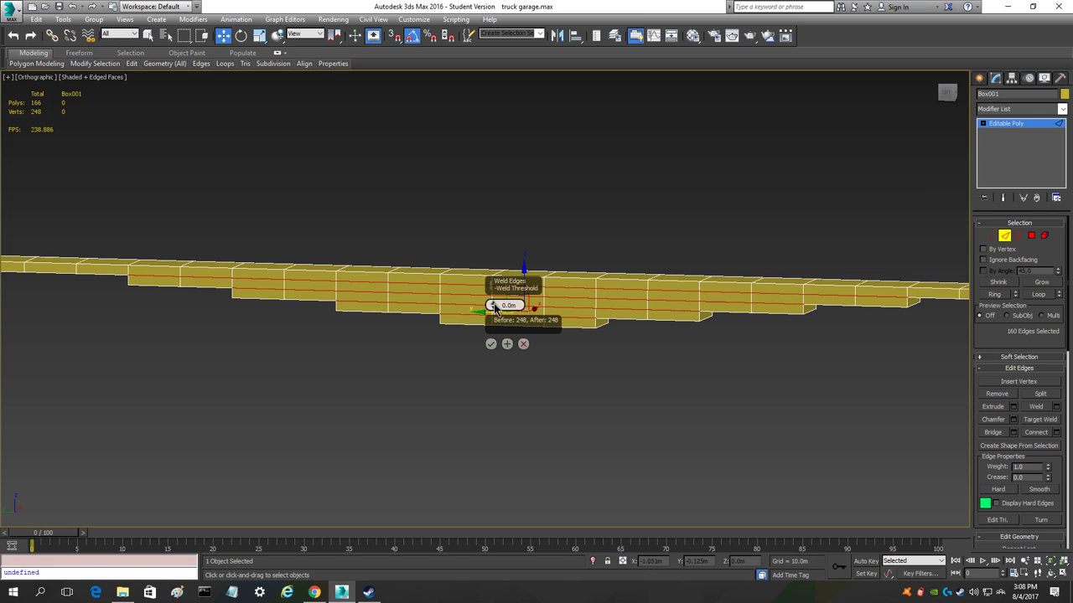
pyautogui.moveTo(485, 302); pyautogui.dragTo(454, 295)
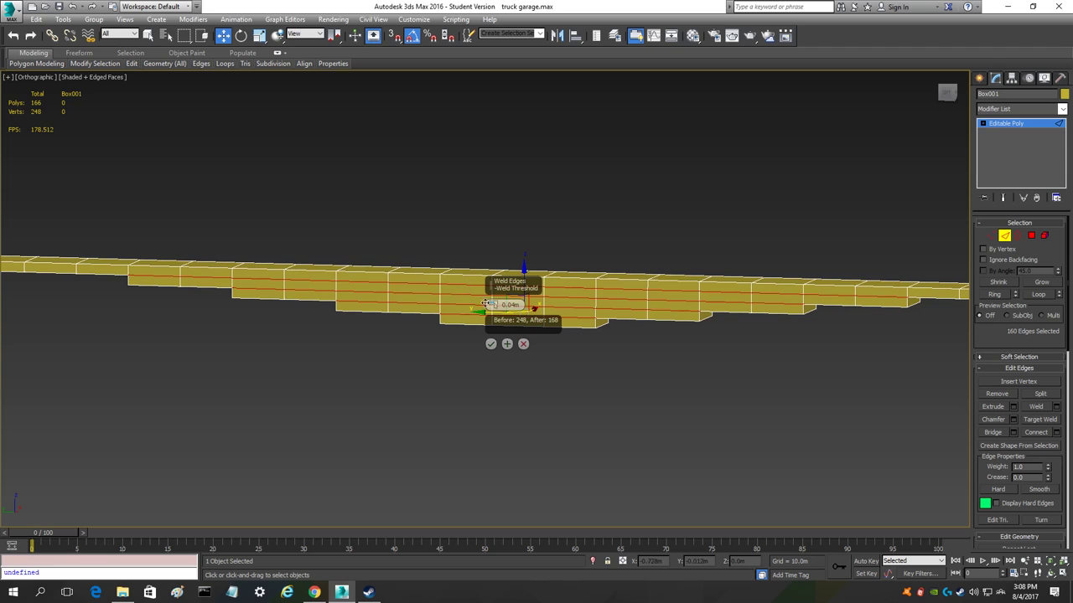
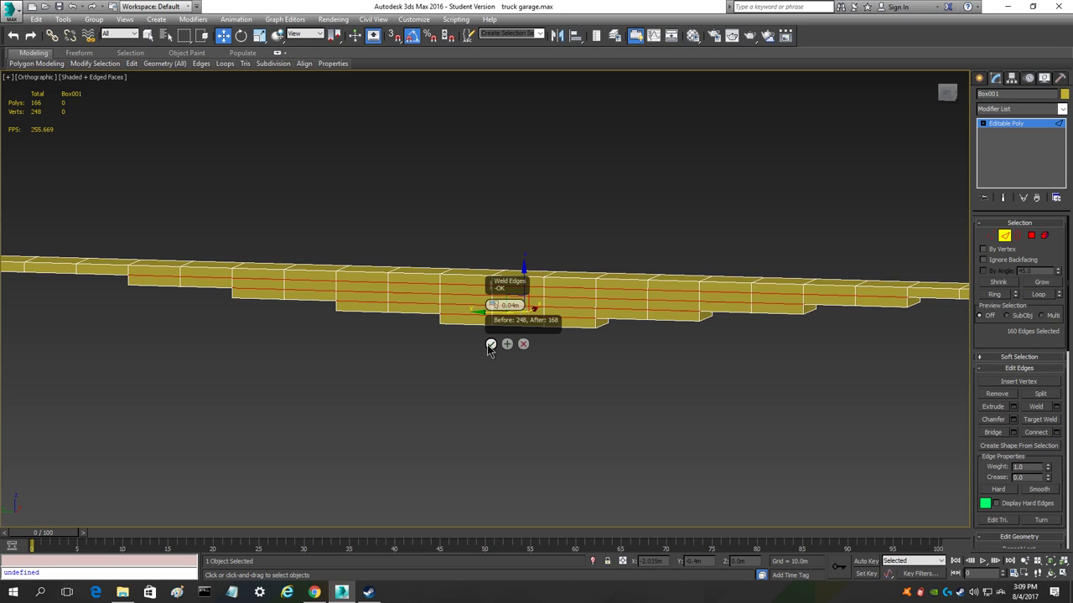
pyautogui.click(491, 345)
pyautogui.click(590, 403)
pyautogui.click(1003, 237)
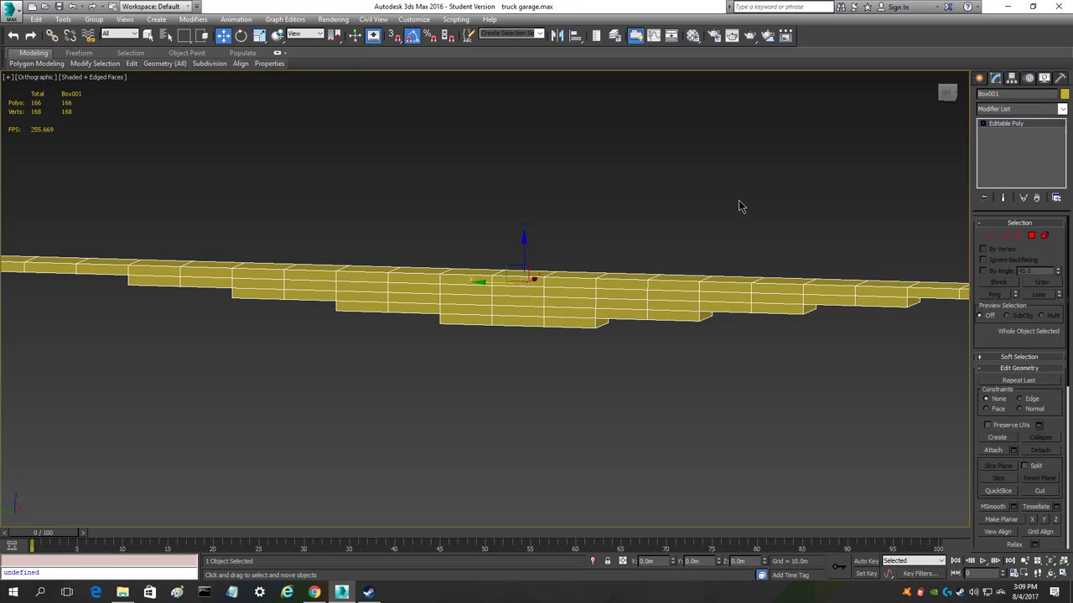
# - Deselect the combined object and turn off the Edged Faces display in the viewport
pyautogui.click(740, 206)
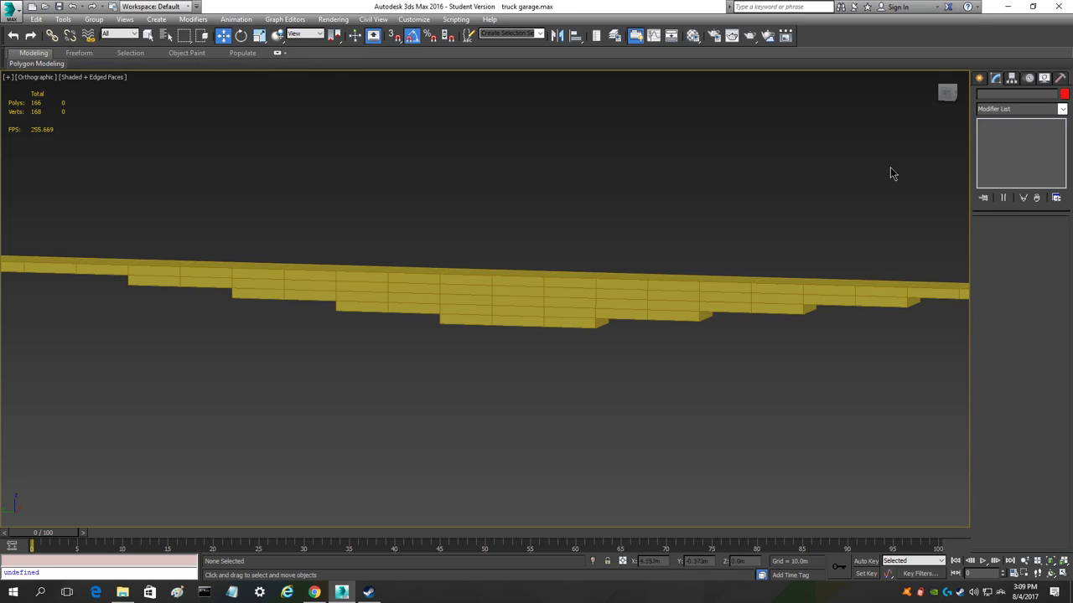
pyautogui.click(118, 77)
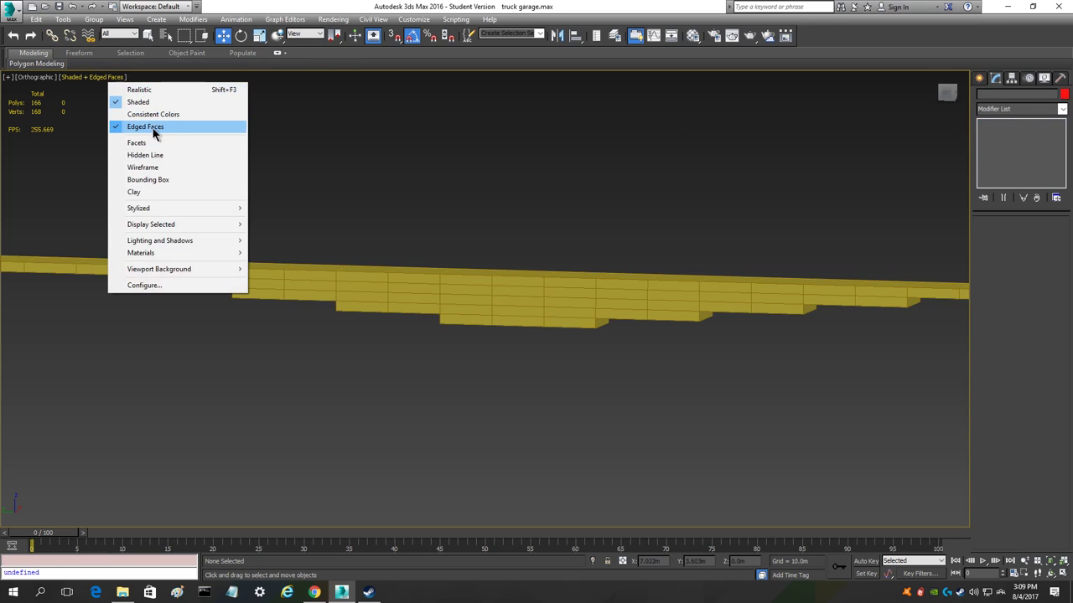
pyautogui.click(155, 129)
pyautogui.moveTo(953, 99); pyautogui.dragTo(896, 117)
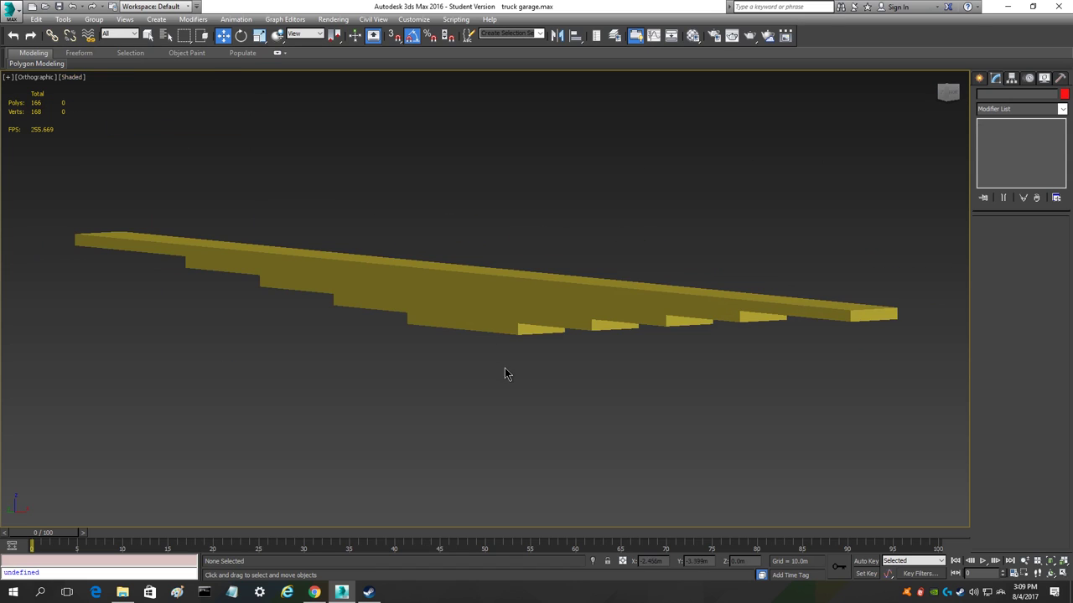
pyautogui.scroll(-3, 512, 375)
pyautogui.moveTo(512, 374); pyautogui.dragTo(478, 281, button='middle')
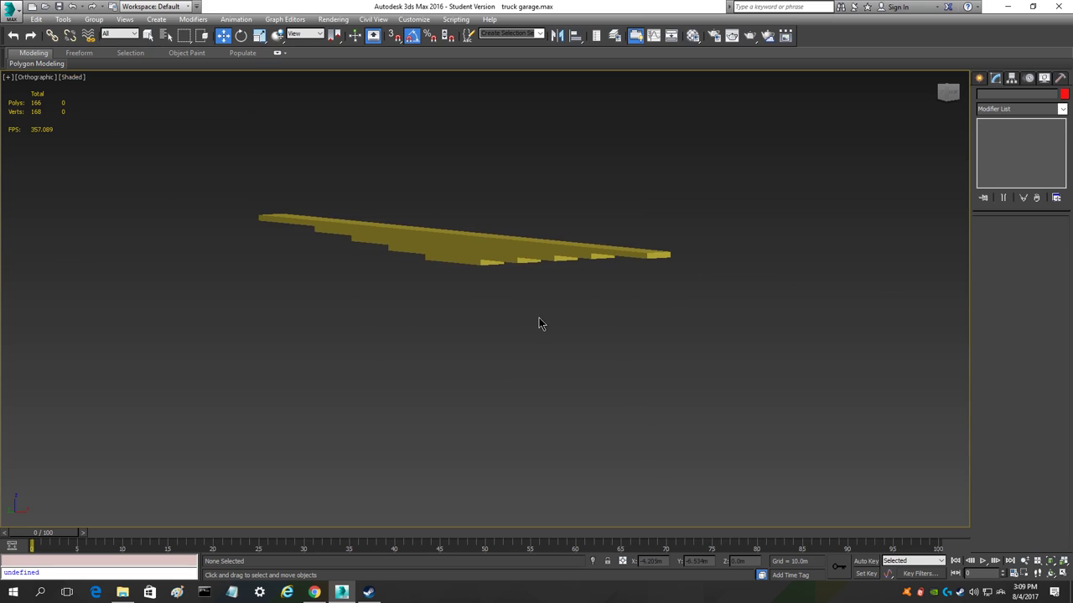
# - Select the welded object and examine its edges along the stepped side
pyautogui.click(474, 251)
pyautogui.moveTo(947, 95); pyautogui.dragTo(945, 94)
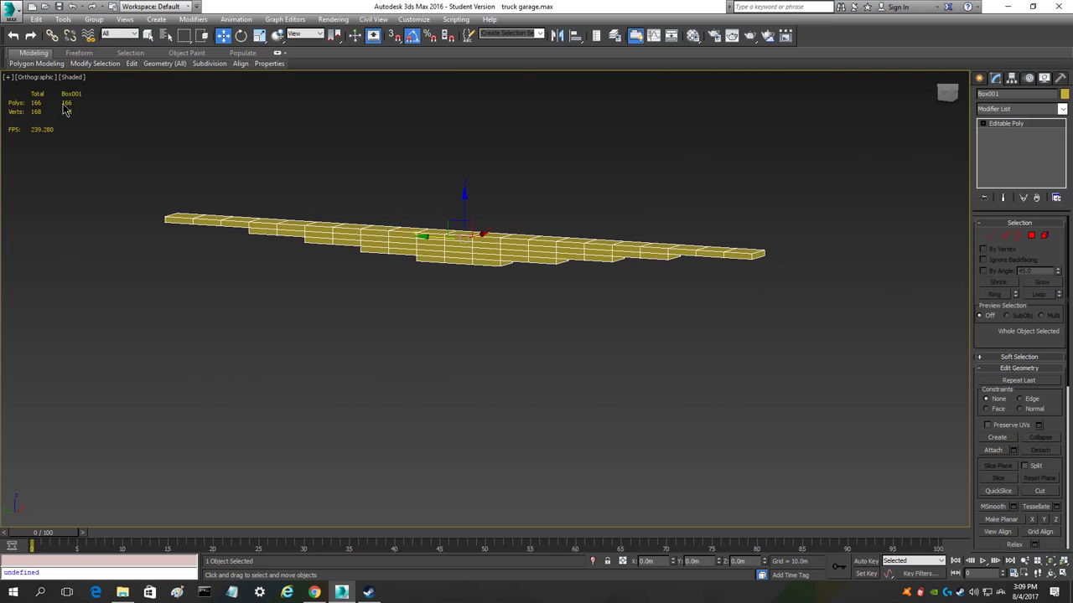
pyautogui.scroll(4, 526, 279)
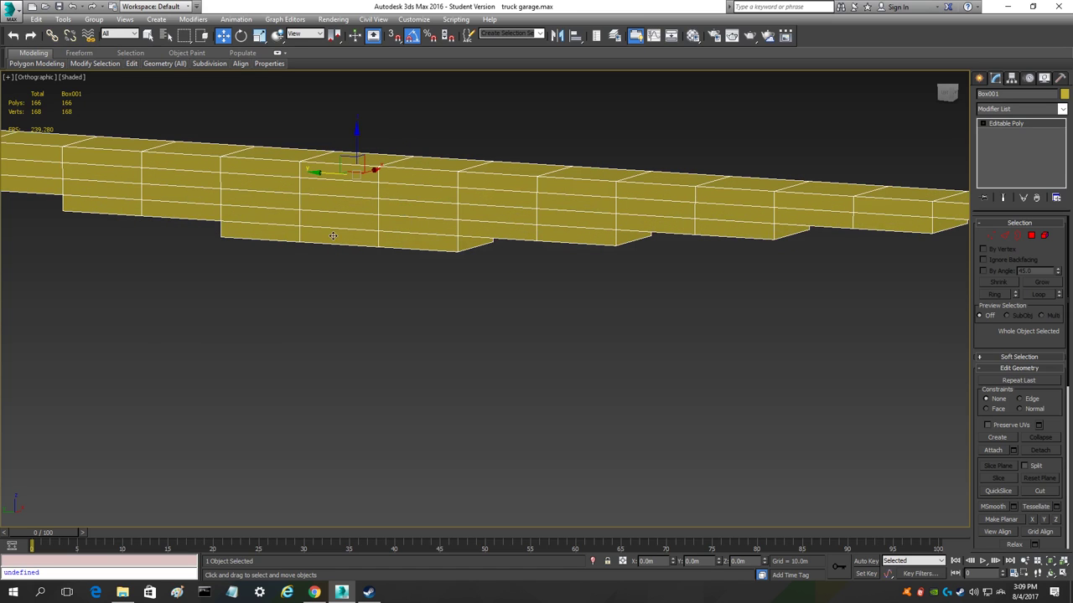
pyautogui.moveTo(407, 256); pyautogui.dragTo(577, 315, button='middle')
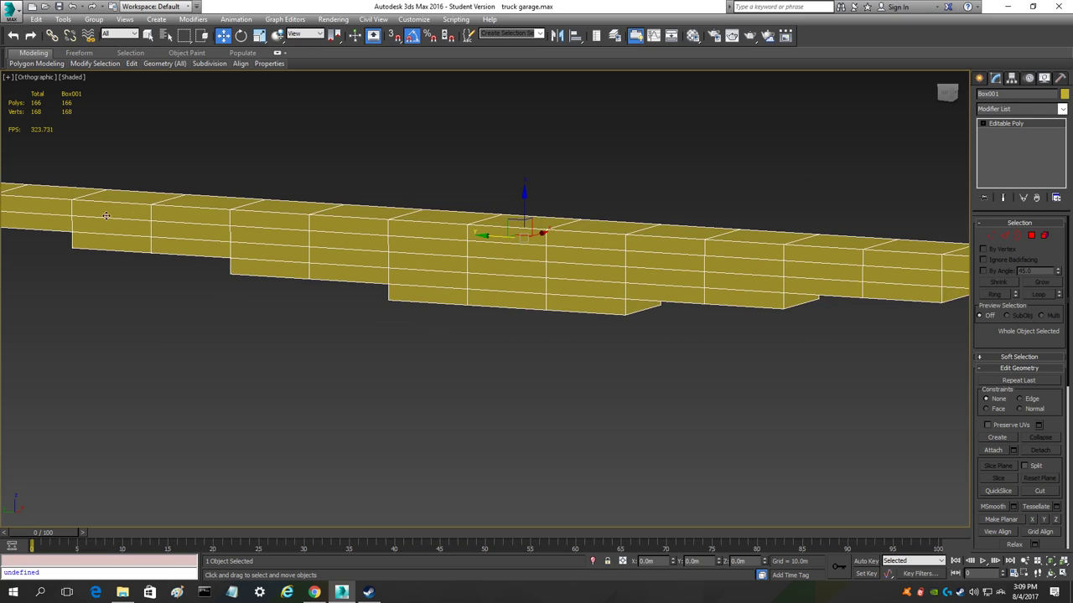
pyautogui.scroll(-3, 146, 239)
pyautogui.moveTo(148, 250); pyautogui.dragTo(309, 280, button='middle')
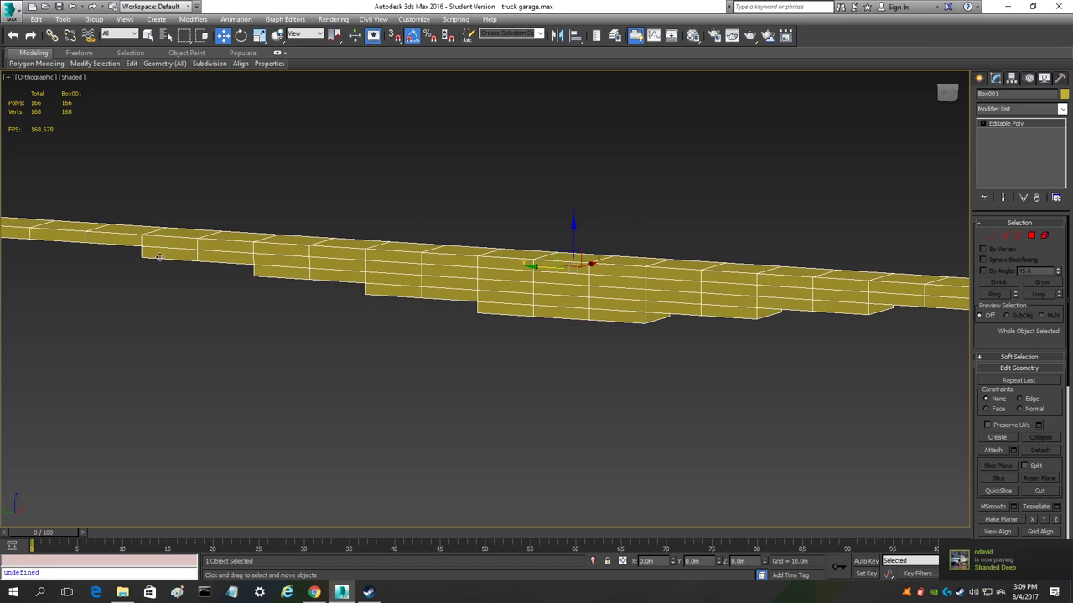
# - Start edge editing on the welded object and show its stepped side straight on in the Left view
pyautogui.click(1006, 238)
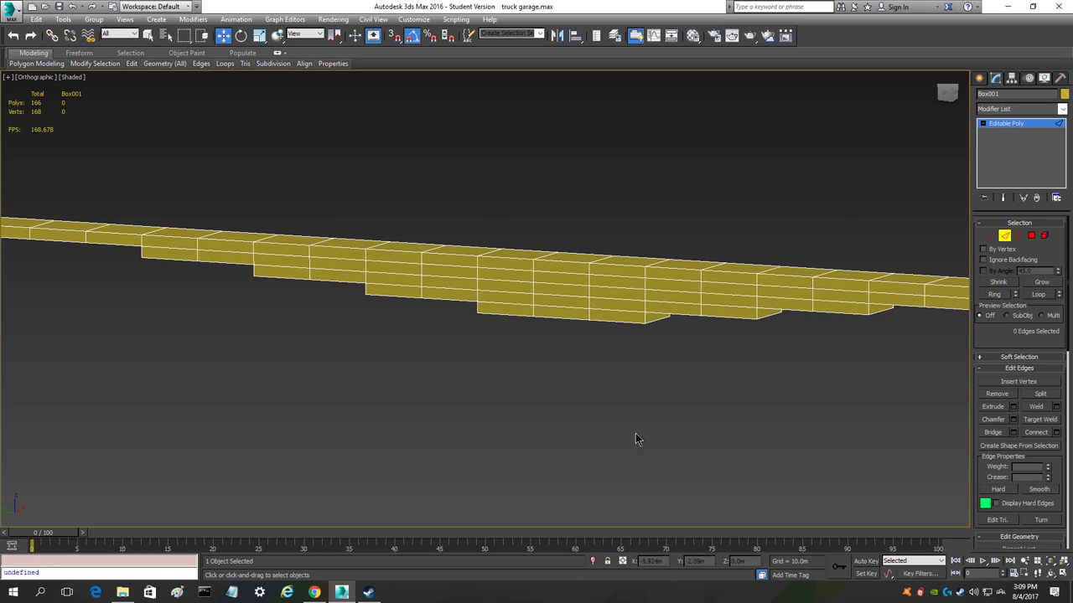
pyautogui.click(947, 94)
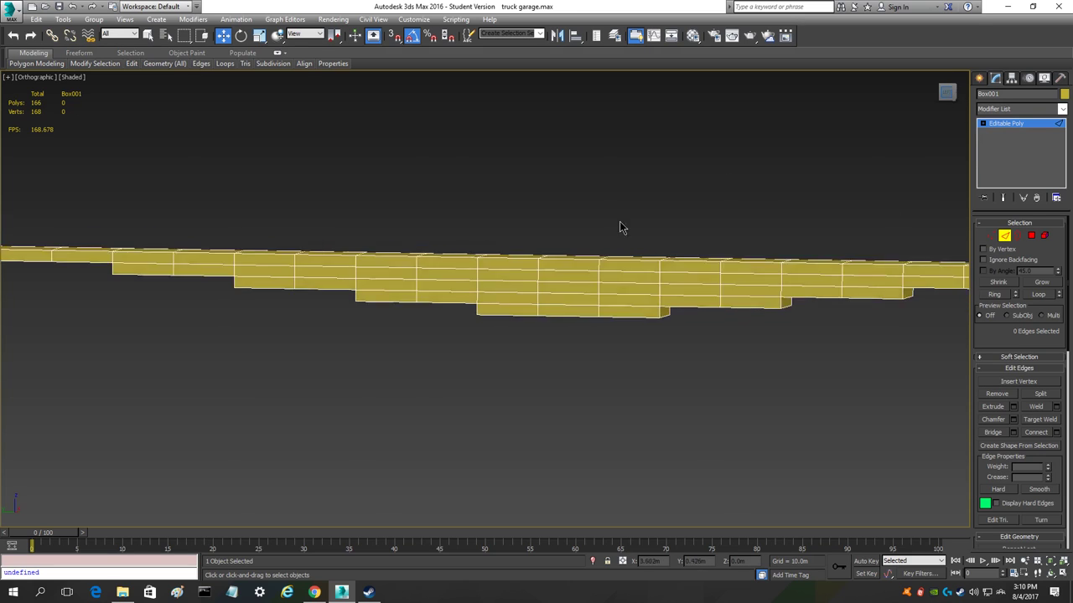
pyautogui.moveTo(632, 324); pyautogui.dragTo(641, 296, button='middle')
pyautogui.scroll(3, 386, 302)
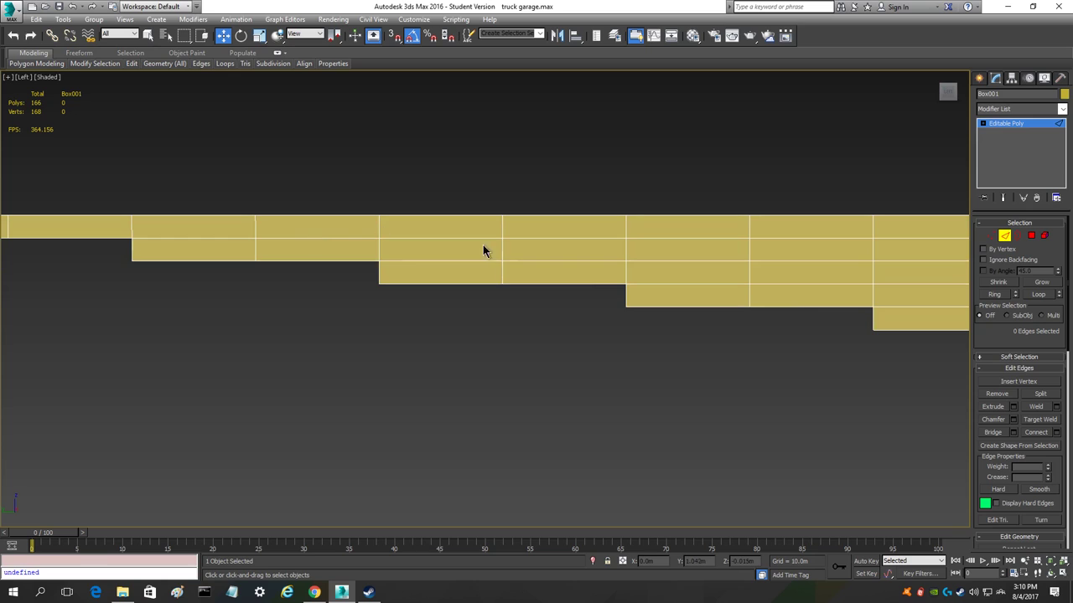
pyautogui.scroll(-4, 483, 245)
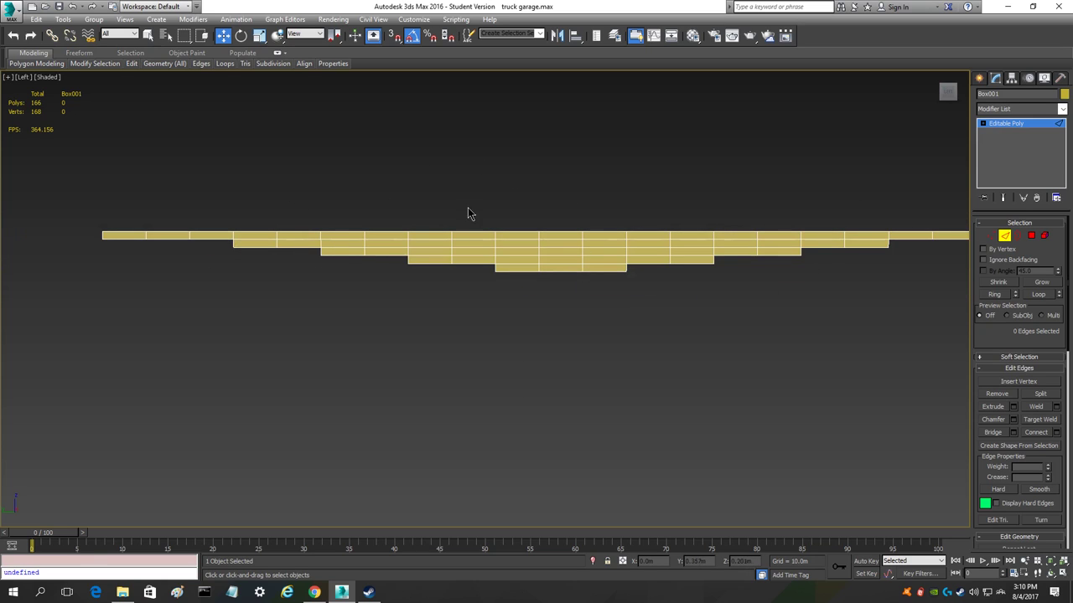
pyautogui.moveTo(689, 241); pyautogui.dragTo(336, 242, button='middle')
pyautogui.scroll(5, 661, 259)
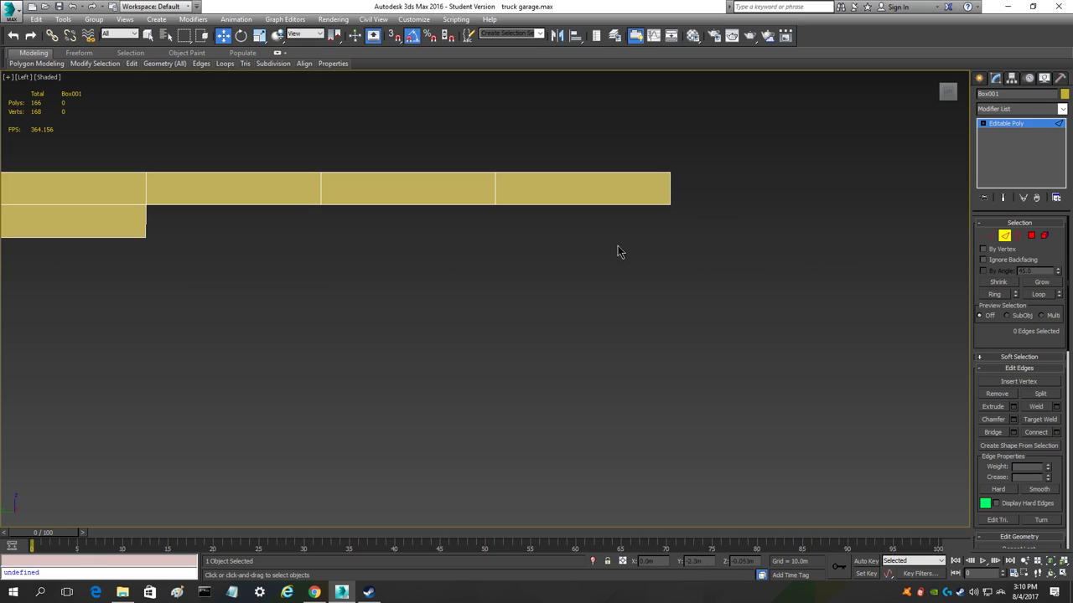
pyautogui.moveTo(418, 183); pyautogui.dragTo(470, 260)
pyautogui.moveTo(640, 267); pyautogui.dragTo(639, 269)
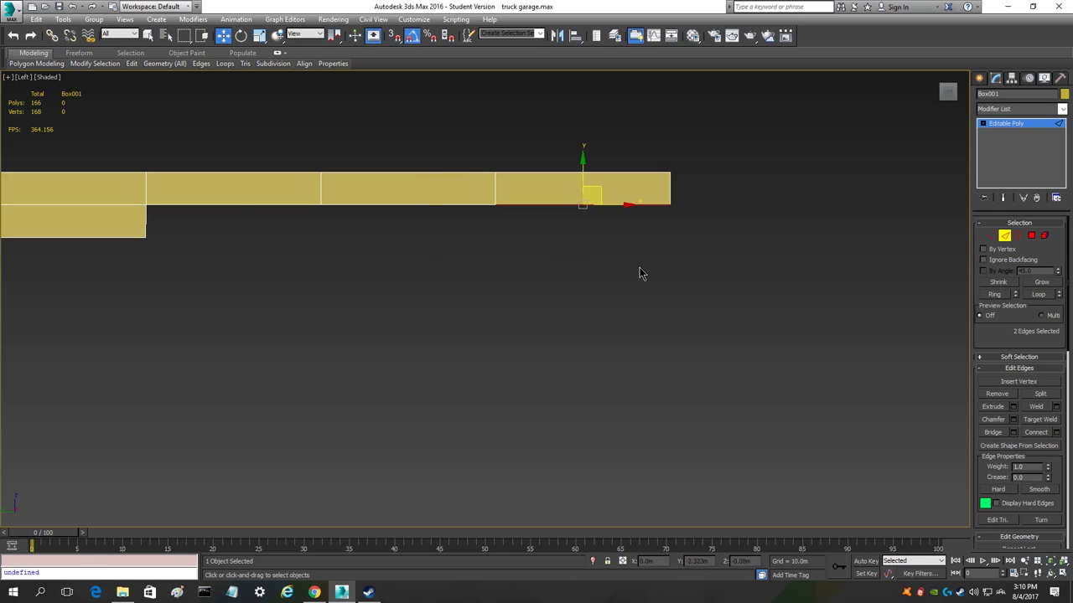
pyautogui.moveTo(221, 203); pyautogui.dragTo(280, 283)
pyautogui.moveTo(106, 388); pyautogui.dragTo(483, 333, button='middle')
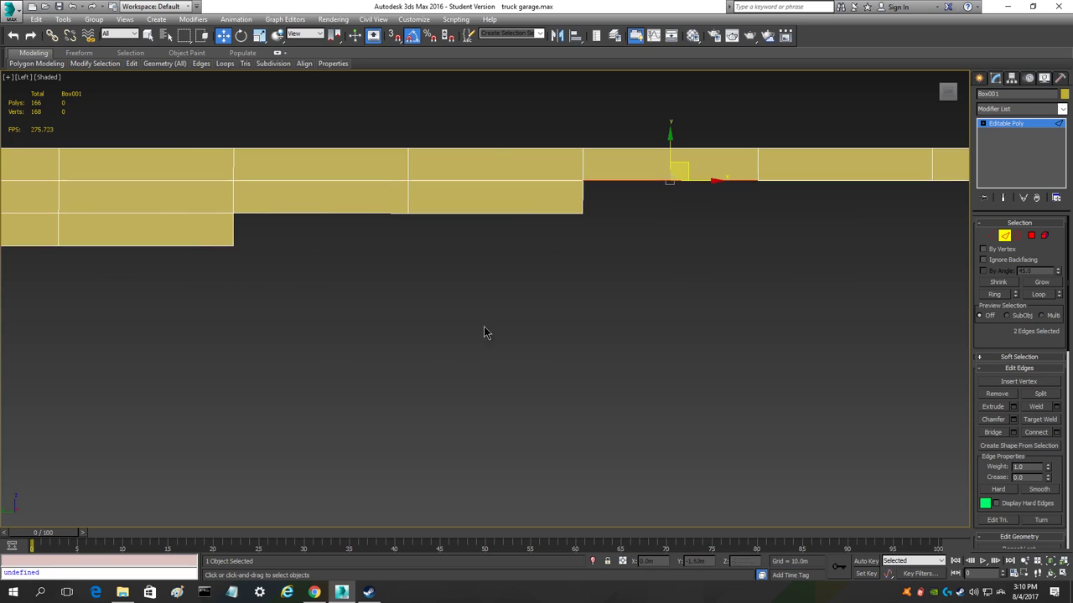
pyautogui.click(506, 209)
pyautogui.moveTo(279, 205); pyautogui.dragTo(352, 283)
pyautogui.moveTo(128, 232); pyautogui.dragTo(228, 325)
pyautogui.moveTo(31, 360); pyautogui.dragTo(657, 345, button='middle')
pyautogui.moveTo(544, 202); pyautogui.dragTo(610, 274)
pyautogui.moveTo(374, 252); pyautogui.dragTo(433, 347)
pyautogui.keyDown('ctrl'); pyautogui.moveTo(218, 263); pyautogui.dragTo(354, 400); pyautogui.keyUp('ctrl')
pyautogui.moveTo(128, 378); pyautogui.dragTo(537, 429, button='middle')
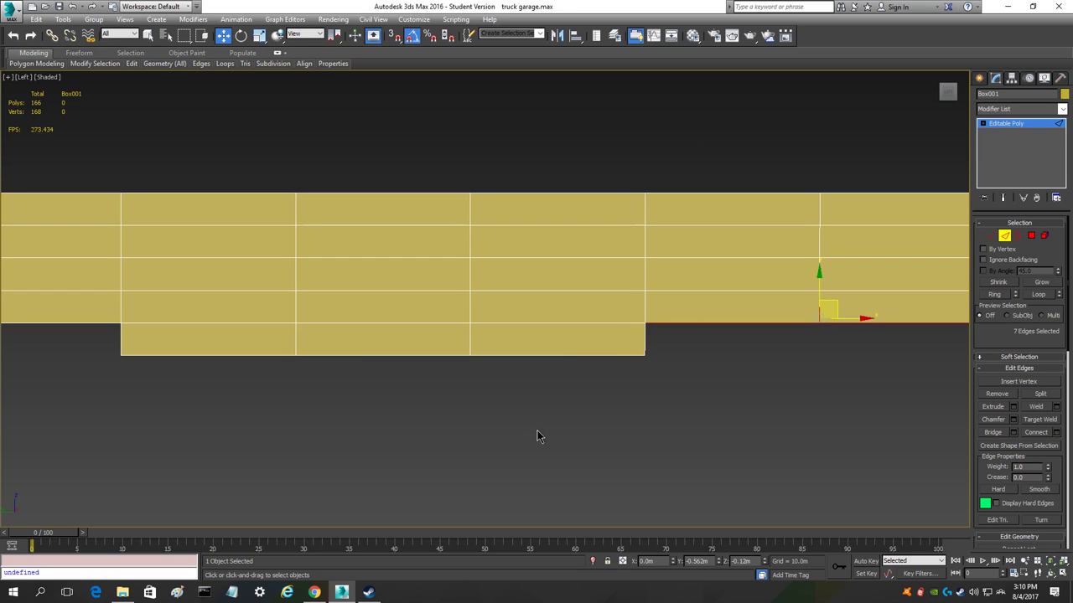
# - Select the inner horizontal seam edges in the three deepest middle columns and the next two columns to their right
pyautogui.moveTo(347, 213); pyautogui.dragTo(389, 264)
pyautogui.moveTo(408, 352); pyautogui.dragTo(408, 352)
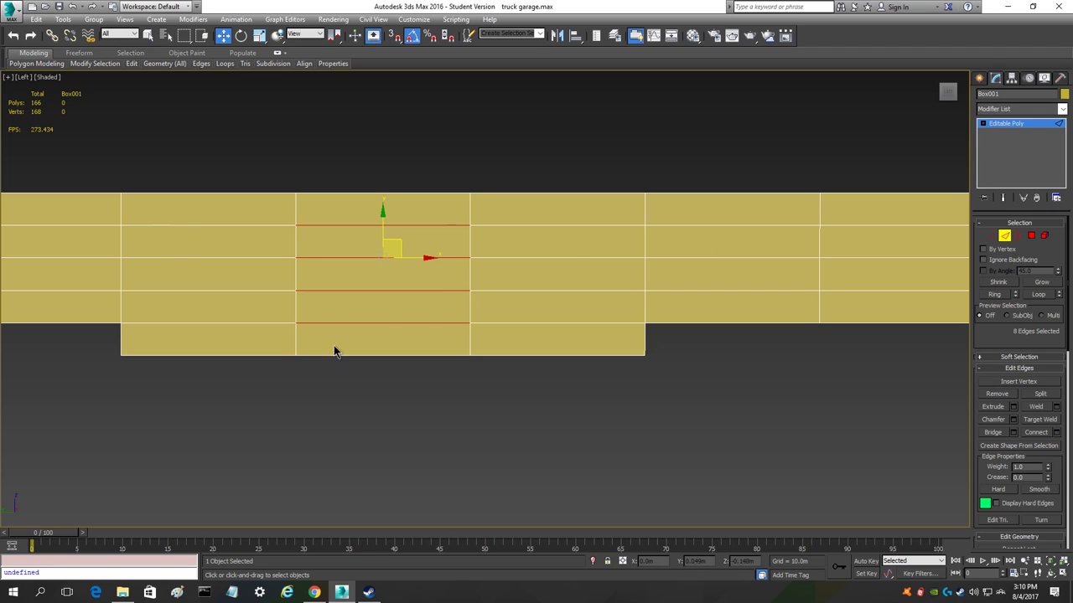
pyautogui.keyDown('ctrl'); pyautogui.moveTo(236, 348); pyautogui.dragTo(237, 348); pyautogui.keyUp('ctrl')
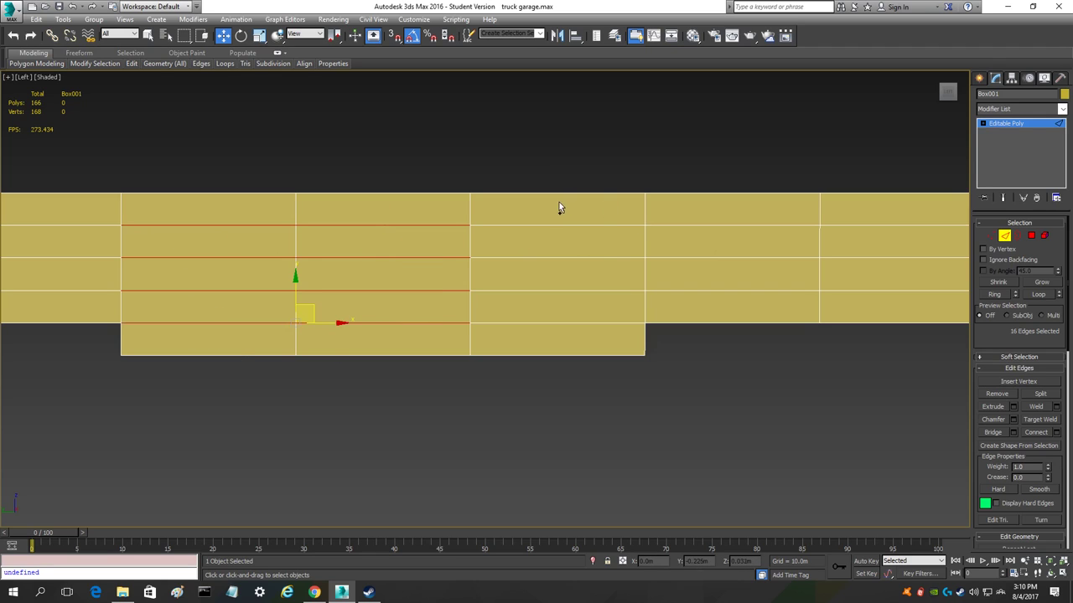
pyautogui.keyDown('ctrl'); pyautogui.moveTo(604, 336); pyautogui.dragTo(604, 336); pyautogui.keyUp('ctrl')
pyautogui.keyDown('ctrl'); pyautogui.moveTo(746, 303); pyautogui.dragTo(747, 303); pyautogui.keyUp('ctrl')
pyautogui.keyDown('ctrl'); pyautogui.moveTo(915, 301); pyautogui.dragTo(915, 301); pyautogui.keyUp('ctrl')
# - Add the inner horizontal seam edges of the remaining four stepped columns toward the object's right end to the selection
pyautogui.scroll(-5, 505, 367)
pyautogui.moveTo(737, 372); pyautogui.dragTo(510, 383, button='middle')
pyautogui.scroll(3, 512, 388)
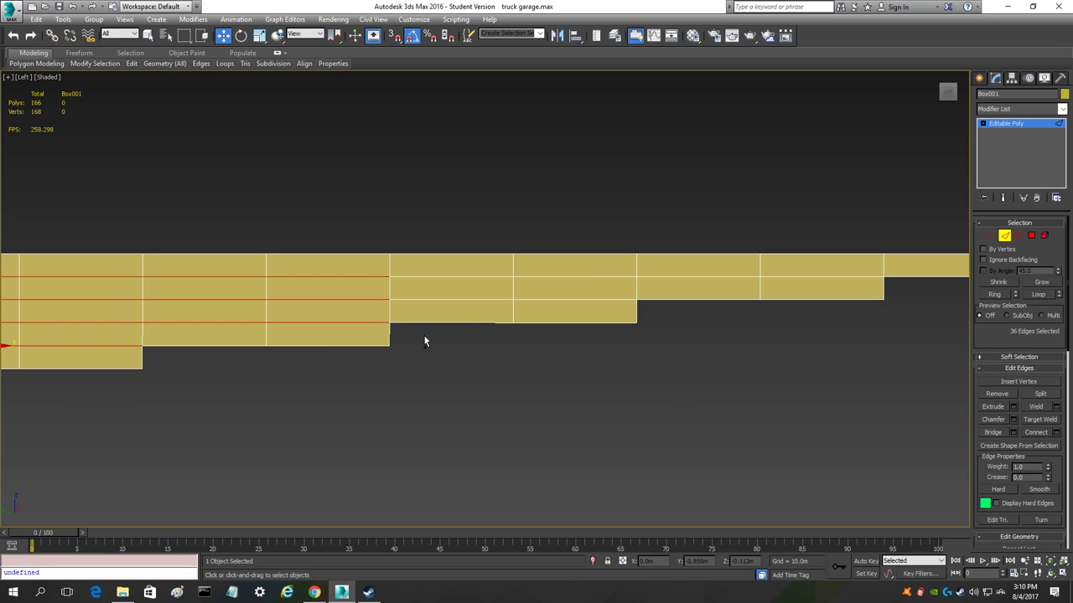
pyautogui.keyDown('ctrl'); pyautogui.moveTo(429, 262); pyautogui.dragTo(471, 308); pyautogui.keyUp('ctrl')
pyautogui.keyDown('ctrl'); pyautogui.moveTo(558, 269); pyautogui.dragTo(601, 310); pyautogui.keyUp('ctrl')
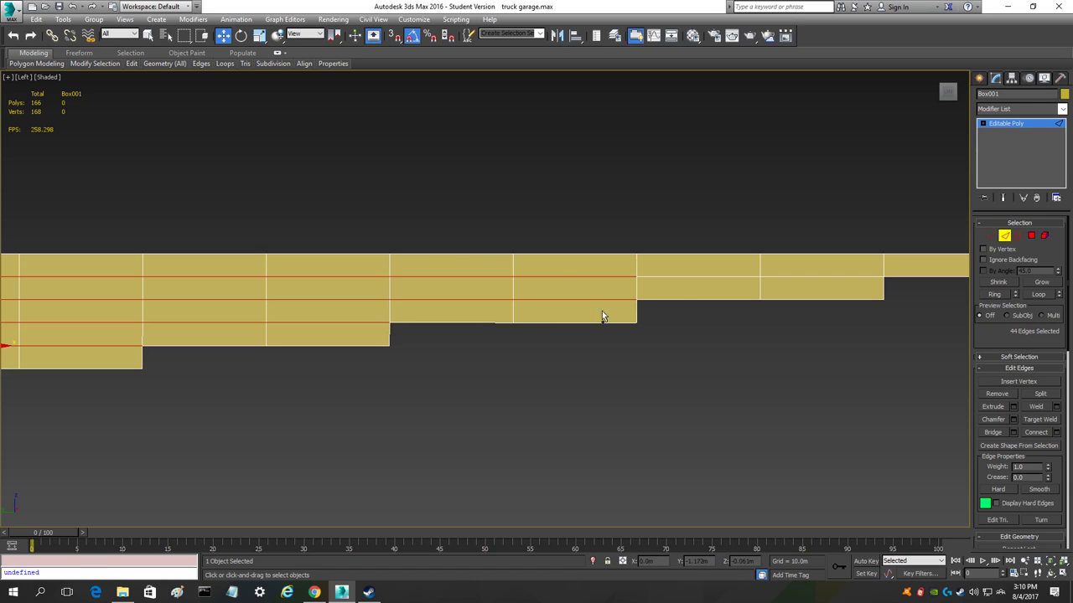
pyautogui.keyDown('ctrl'); pyautogui.moveTo(731, 292); pyautogui.dragTo(733, 290); pyautogui.keyUp('ctrl')
pyautogui.keyDown('ctrl'); pyautogui.moveTo(841, 291); pyautogui.dragTo(840, 291); pyautogui.keyUp('ctrl')
pyautogui.moveTo(869, 284)
pyautogui.mouseDown(button='middle')
pyautogui.moveTo(575, 297)
pyautogui.moveTo(862, 291)
pyautogui.mouseUp(button='middle')
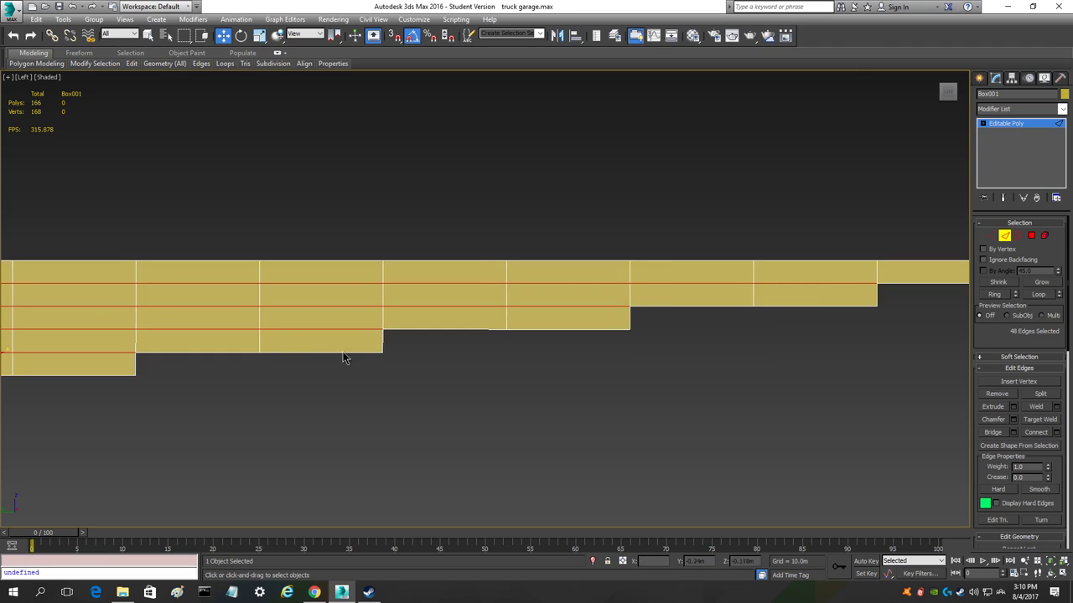
# - Add the inner horizontal seam edges of all stepped columns toward the object's left end to the selection
pyautogui.moveTo(419, 342); pyautogui.dragTo(853, 326, button='middle')
pyautogui.moveTo(197, 326); pyautogui.dragTo(550, 351, button='middle')
pyautogui.keyDown('ctrl'); pyautogui.moveTo(473, 285); pyautogui.dragTo(455, 340); pyautogui.keyUp('ctrl')
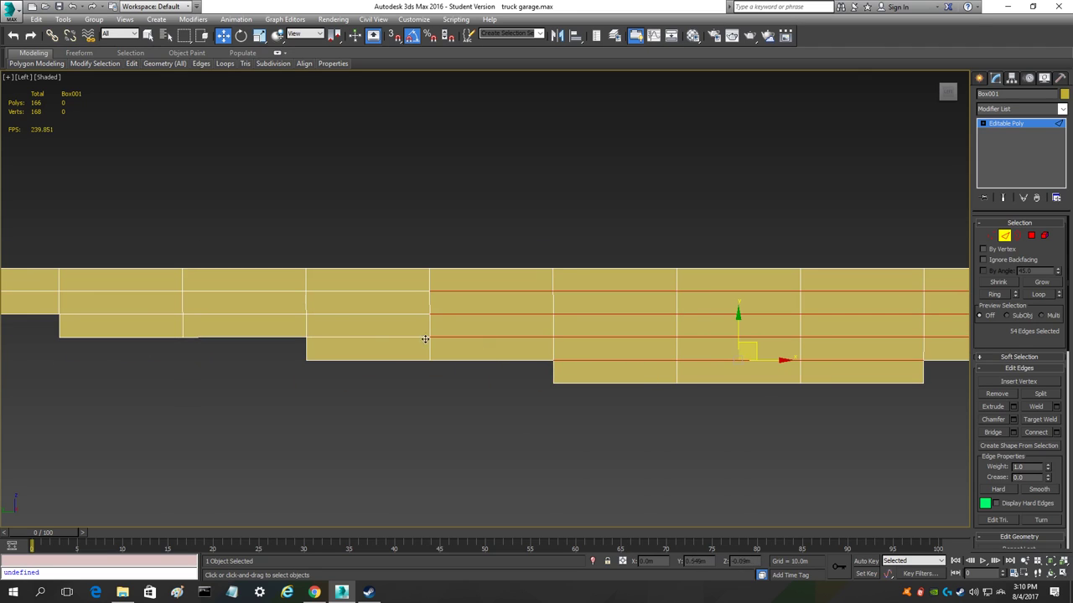
pyautogui.keyDown('ctrl'); pyautogui.moveTo(333, 286); pyautogui.dragTo(294, 329); pyautogui.keyUp('ctrl')
pyautogui.keyDown('ctrl'); pyautogui.moveTo(228, 282); pyautogui.dragTo(246, 338); pyautogui.keyUp('ctrl')
pyautogui.keyDown('ctrl'); pyautogui.moveTo(119, 343); pyautogui.dragTo(118, 341); pyautogui.keyUp('ctrl')
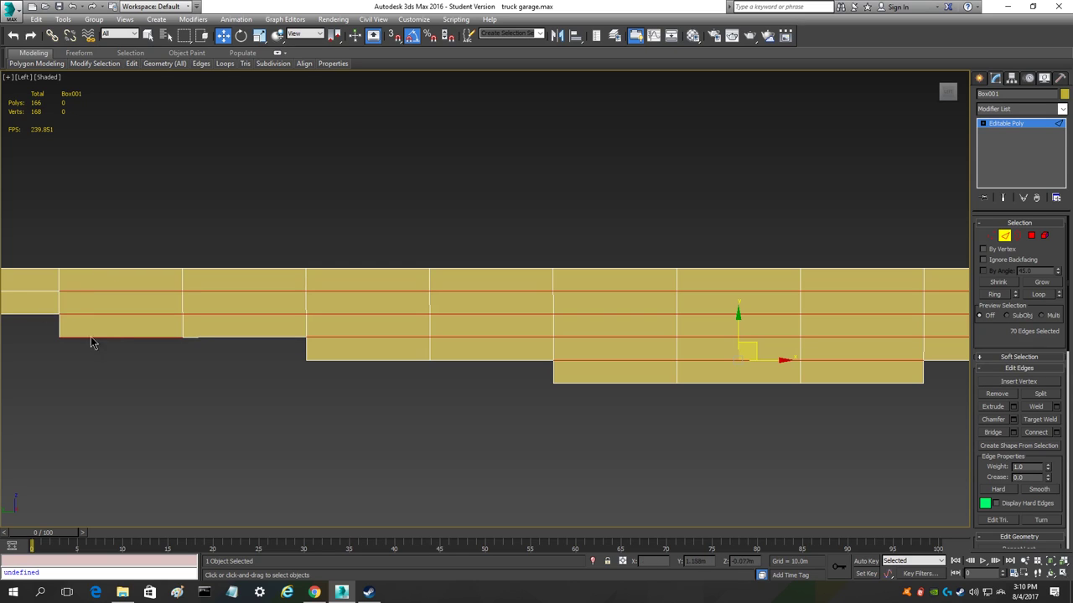
pyautogui.keyDown('ctrl'); pyautogui.moveTo(15, 280); pyautogui.dragTo(39, 311); pyautogui.keyUp('ctrl')
pyautogui.moveTo(16, 356); pyautogui.dragTo(560, 370, button='middle')
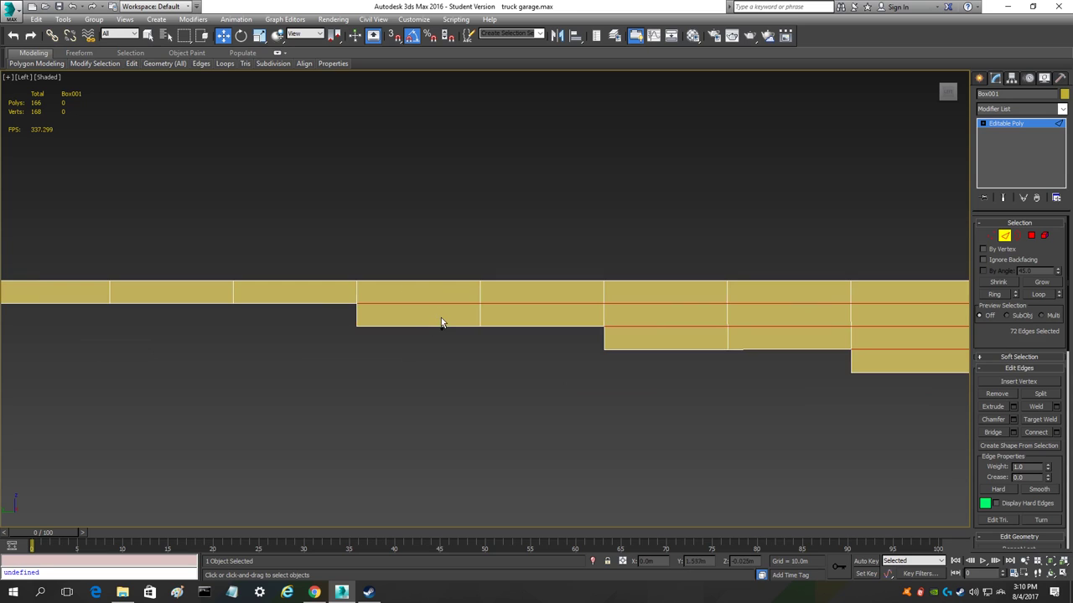
# - Remove the selected horizontal seam edges from the object and leave edge editing
pyautogui.scroll(-5, 441, 322)
pyautogui.scroll(3, 473, 396)
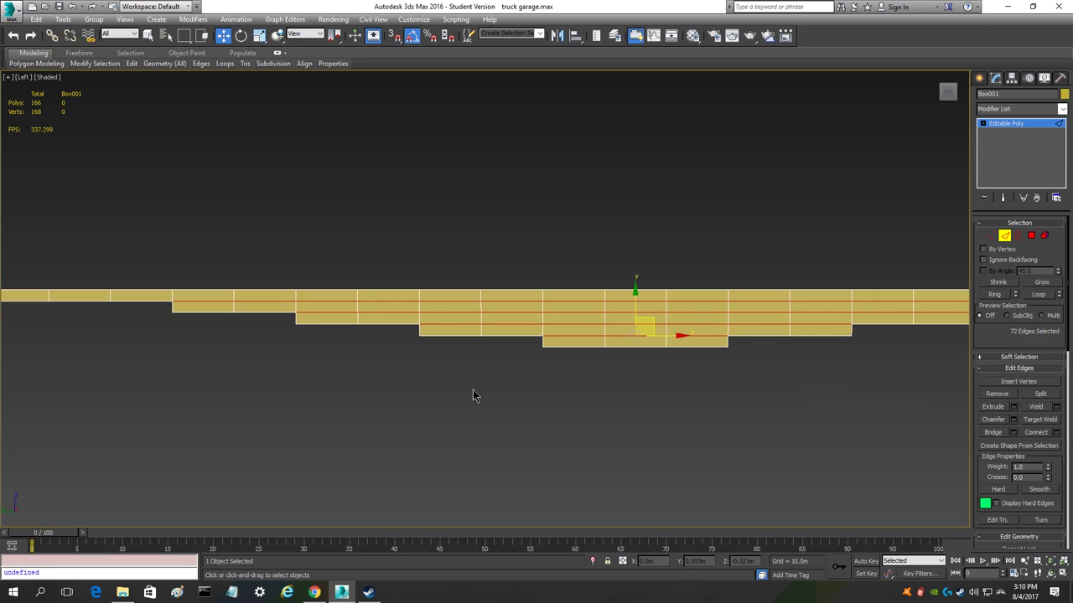
pyautogui.scroll(-2, 473, 395)
pyautogui.moveTo(602, 407); pyautogui.dragTo(503, 403, button='middle')
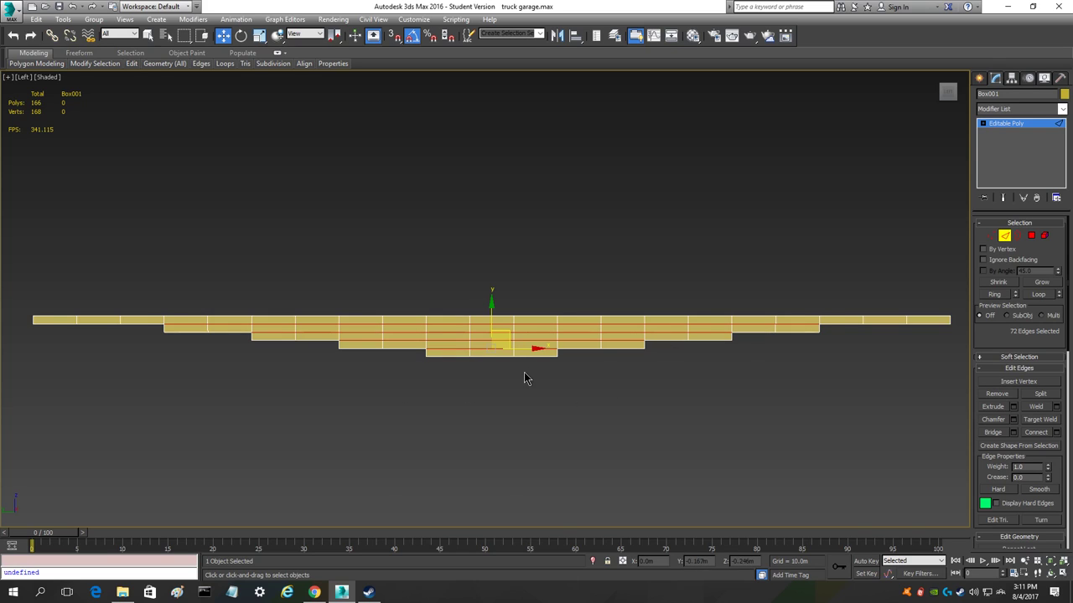
pyautogui.scroll(3, 524, 378)
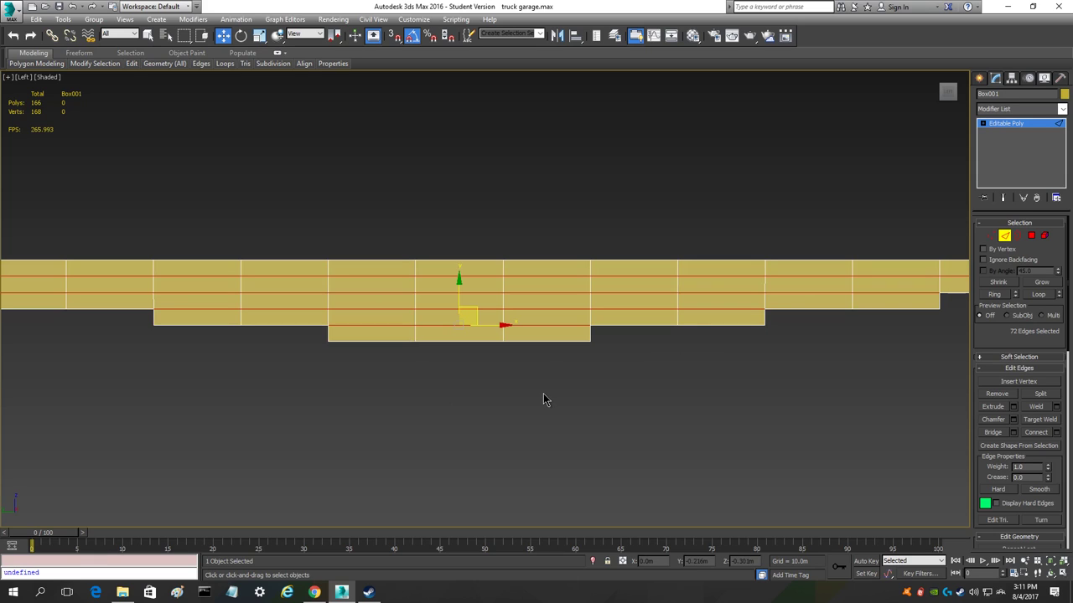
pyautogui.press('BackSpace')
pyautogui.scroll(-3, 543, 399)
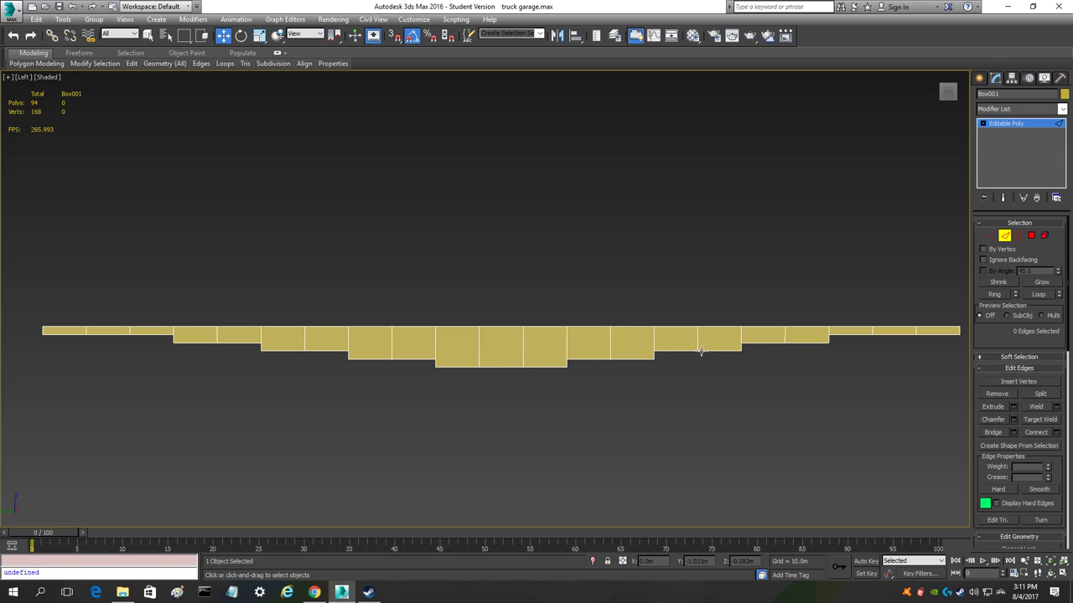
pyautogui.click(1005, 236)
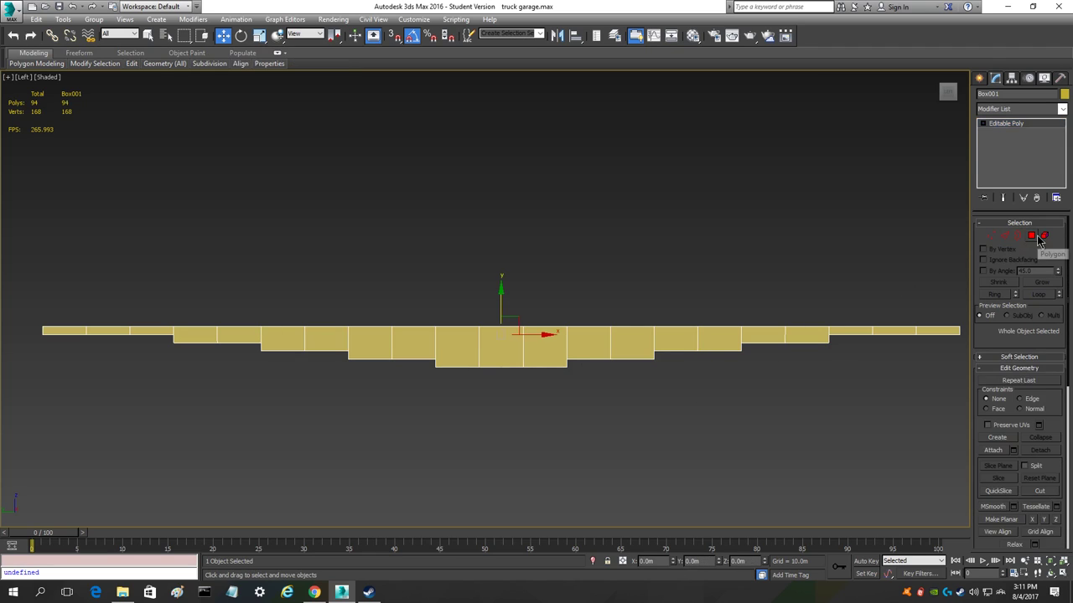
# - Examine the object's outline while deselected, restore the selection, and inspect the stepped side at an angle for leftover geometry
pyautogui.click(664, 428)
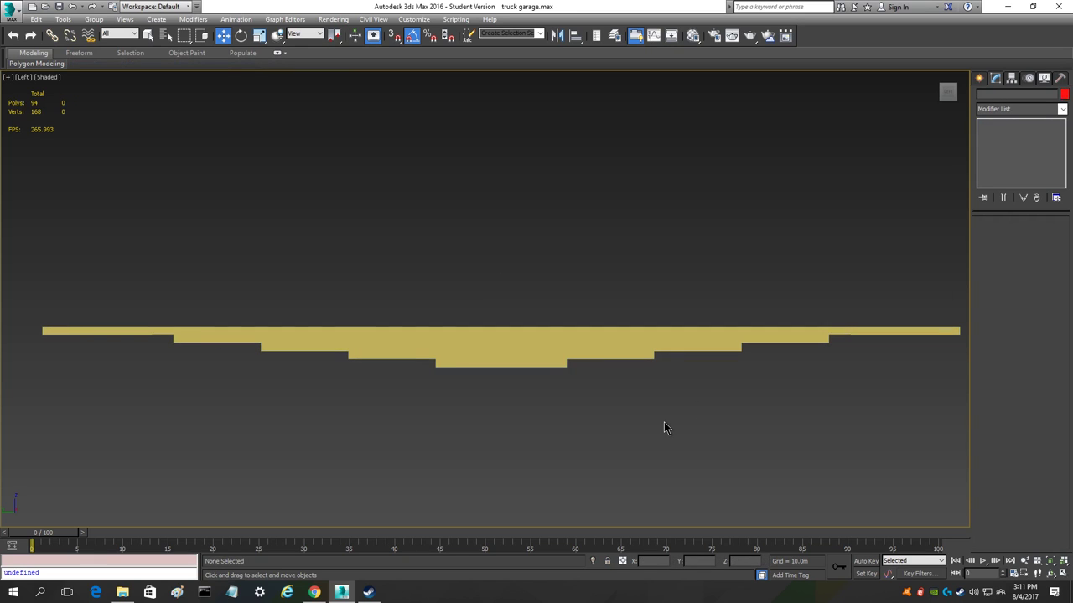
pyautogui.hotkey('ctrl', 'z')
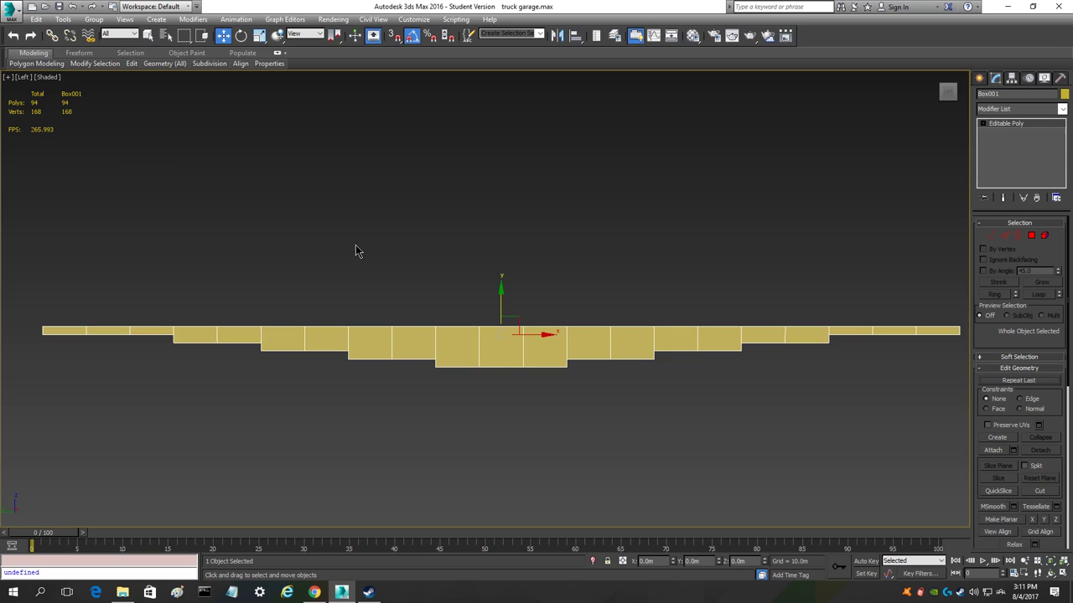
pyautogui.scroll(5, 570, 335)
pyautogui.scroll(-3, 567, 339)
pyautogui.moveTo(953, 95); pyautogui.dragTo(859, 139)
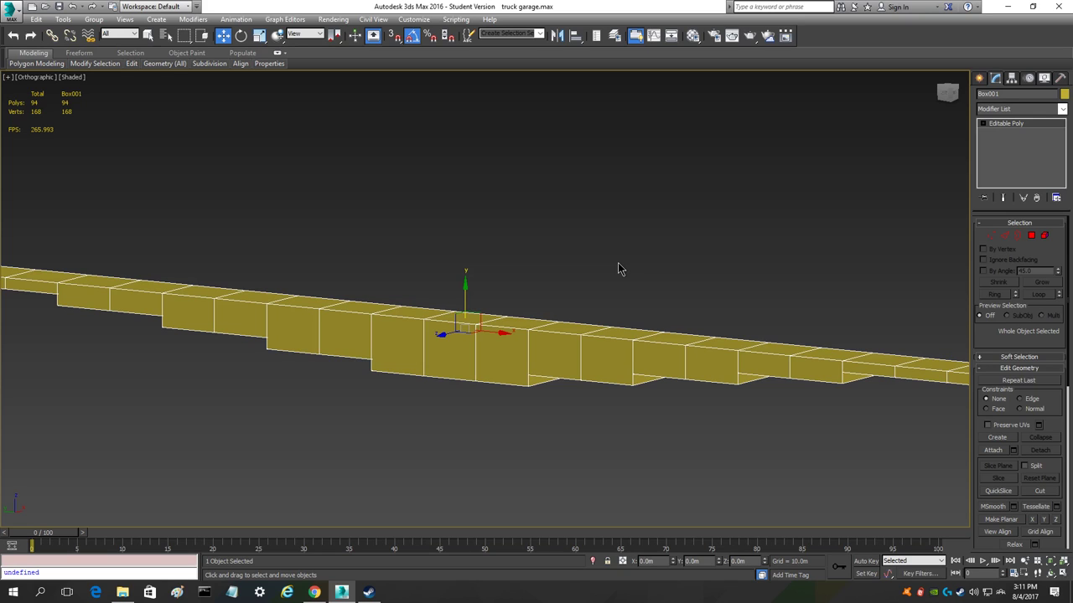
pyautogui.click(508, 375)
pyautogui.scroll(-2, 226, 311)
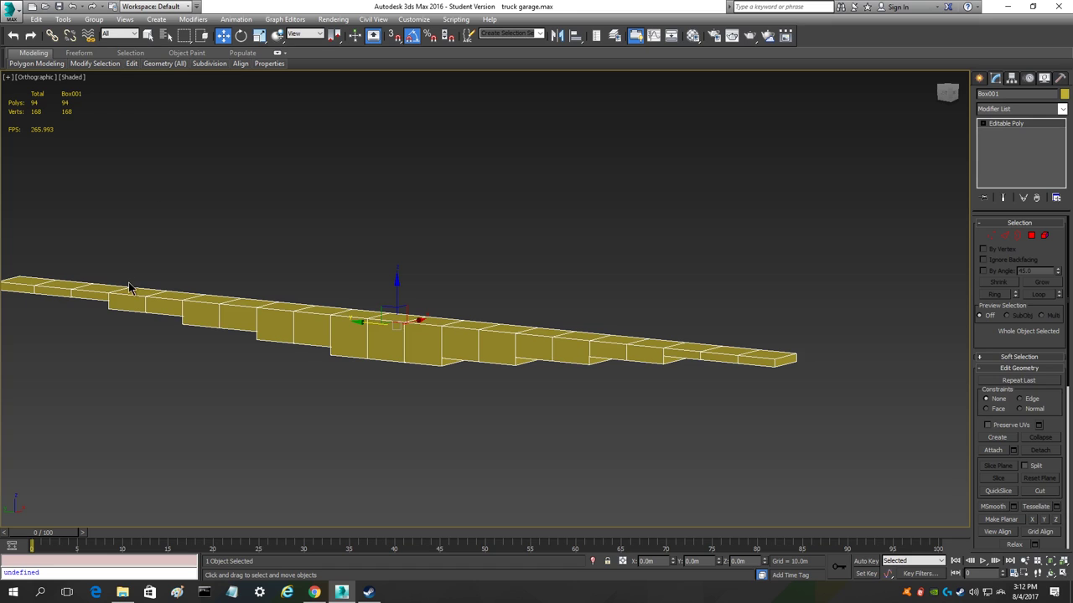
pyautogui.scroll(5, 124, 310)
pyautogui.scroll(-6, 124, 310)
pyautogui.scroll(4, 406, 382)
pyautogui.scroll(-3, 434, 270)
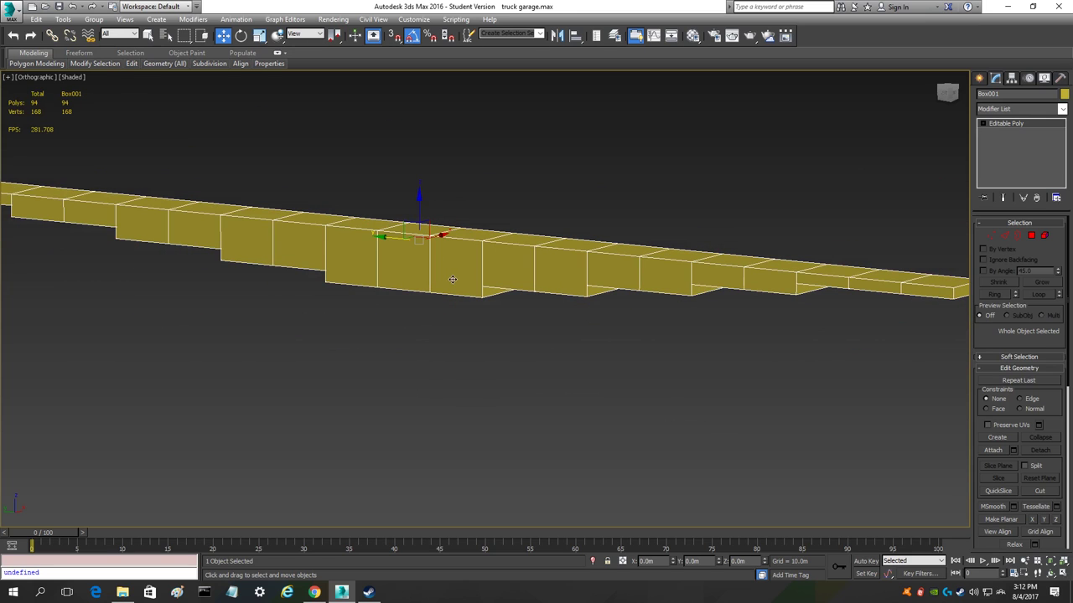
pyautogui.scroll(-3, 171, 233)
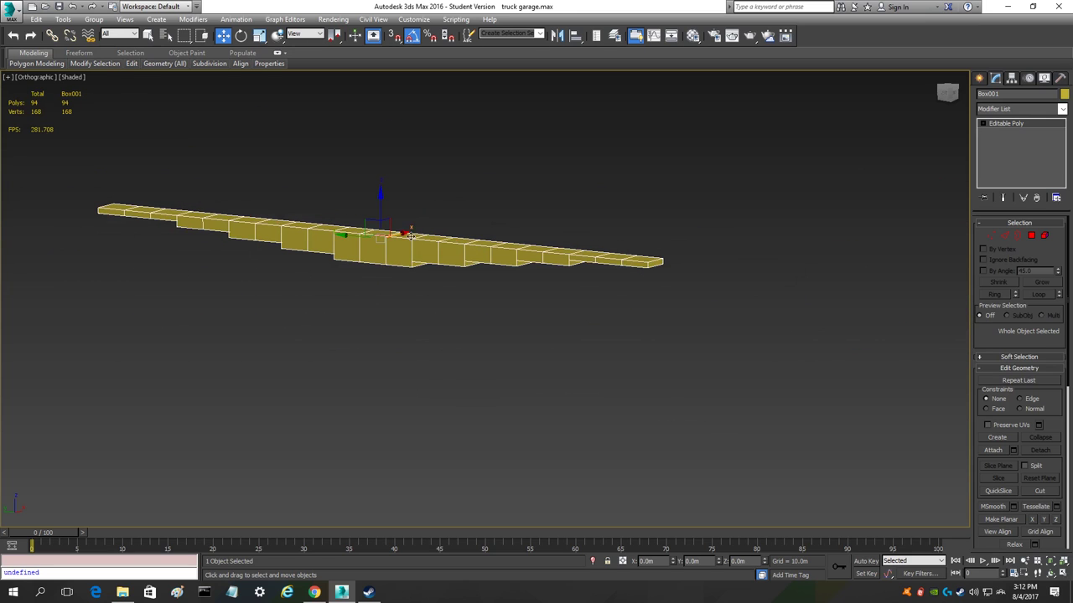
pyautogui.scroll(3, 223, 309)
pyautogui.moveTo(632, 240); pyautogui.dragTo(263, 336, button='middle')
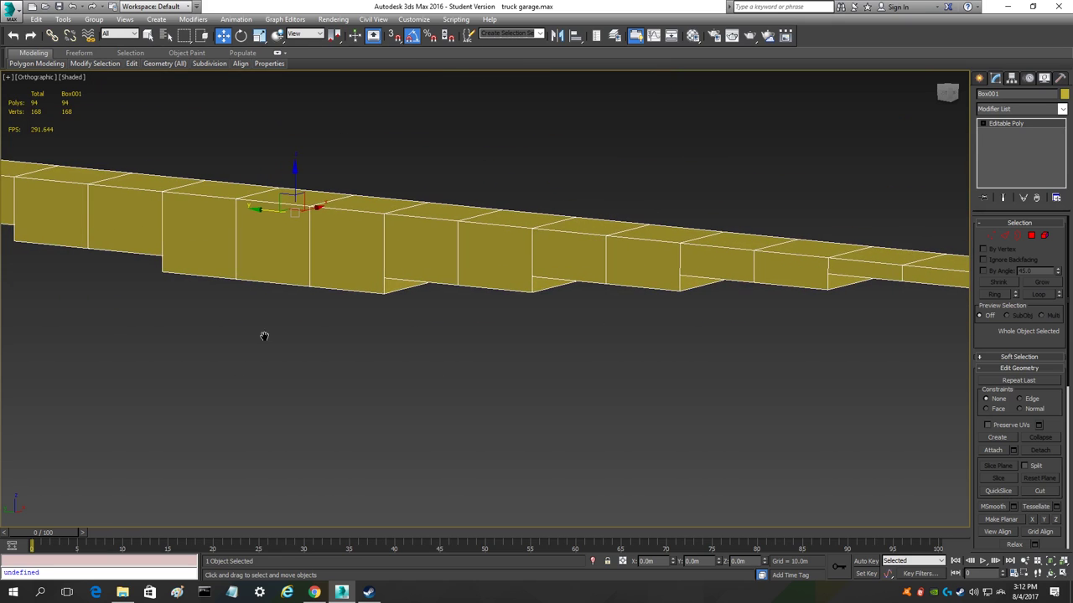
# - Start vertex editing in the Left view and select the leftover inner vertices on the two vertical edges of the deepest middle section
pyautogui.click(992, 240)
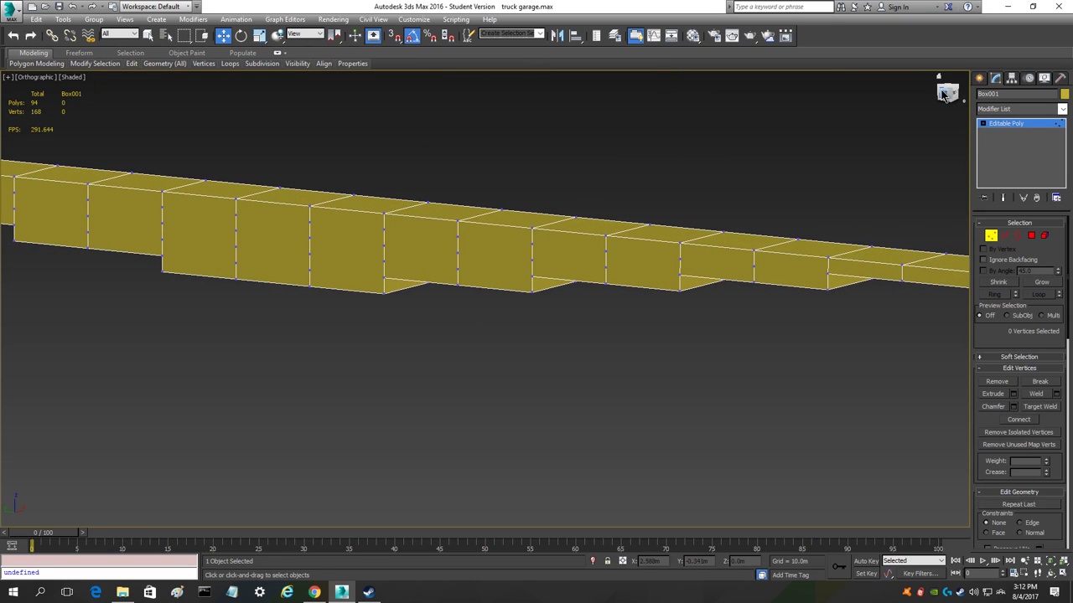
pyautogui.click(943, 95)
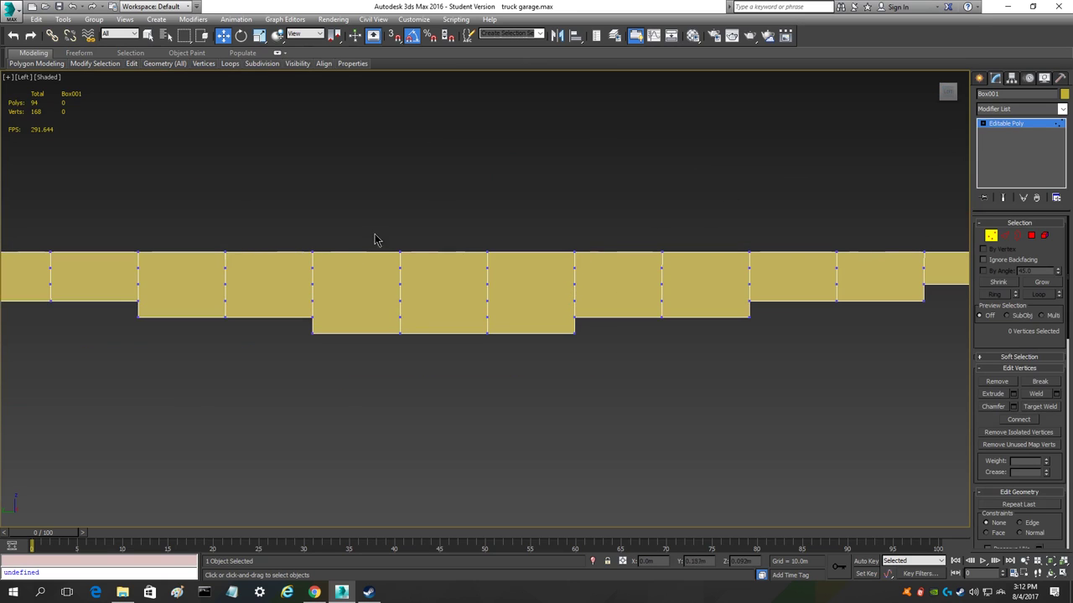
pyautogui.scroll(5, 437, 292)
pyautogui.moveTo(333, 238); pyautogui.dragTo(396, 359)
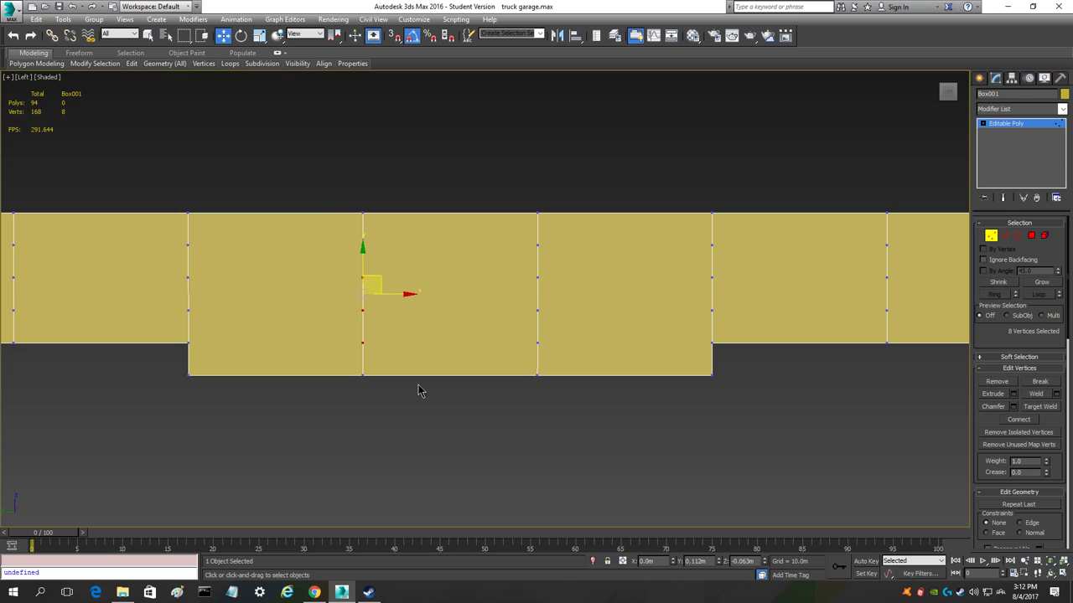
pyautogui.keyDown('ctrl'); pyautogui.moveTo(513, 240); pyautogui.dragTo(598, 358); pyautogui.keyUp('ctrl')
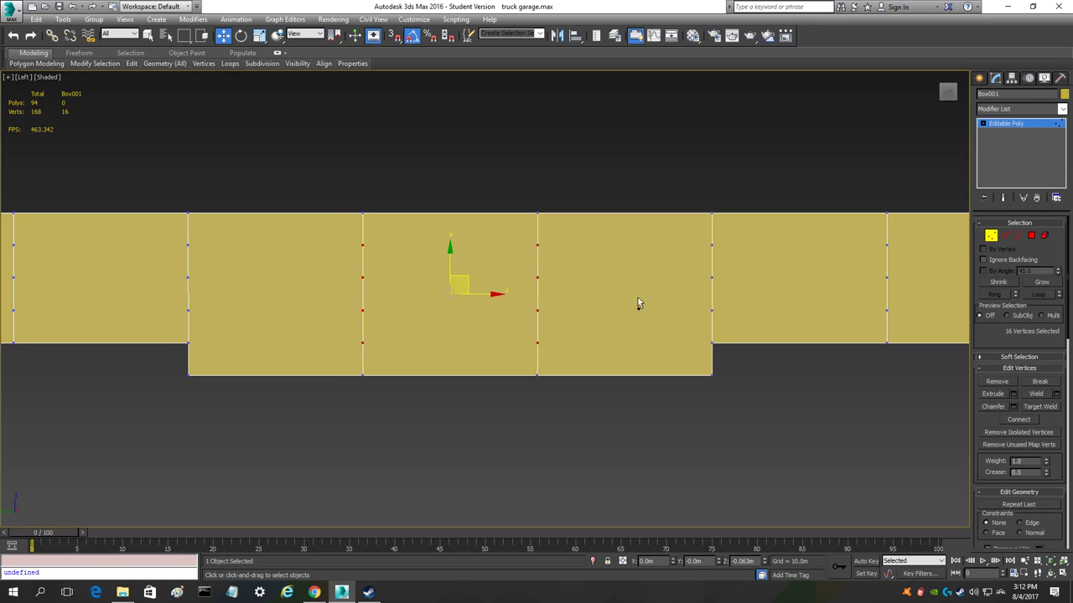
# - Add the leftover inner vertices on the vertical edges toward the object's right end to the selection
pyautogui.moveTo(639, 304); pyautogui.dragTo(359, 312, button='middle')
pyautogui.keyDown('ctrl'); pyautogui.moveTo(410, 240); pyautogui.dragTo(485, 332); pyautogui.keyUp('ctrl')
pyautogui.keyDown('ctrl'); pyautogui.moveTo(598, 240); pyautogui.dragTo(670, 346); pyautogui.keyUp('ctrl')
pyautogui.keyDown('ctrl'); pyautogui.moveTo(769, 240); pyautogui.dragTo(817, 297); pyautogui.keyUp('ctrl')
pyautogui.moveTo(890, 276); pyautogui.dragTo(444, 258, button='middle')
pyautogui.keyDown('ctrl'); pyautogui.moveTo(501, 242); pyautogui.dragTo(571, 287); pyautogui.keyUp('ctrl')
pyautogui.keyDown('ctrl'); pyautogui.moveTo(673, 224); pyautogui.dragTo(910, 257); pyautogui.keyUp('ctrl')
pyautogui.moveTo(917, 261); pyautogui.dragTo(494, 269, button='middle')
pyautogui.scroll(-3, 432, 289)
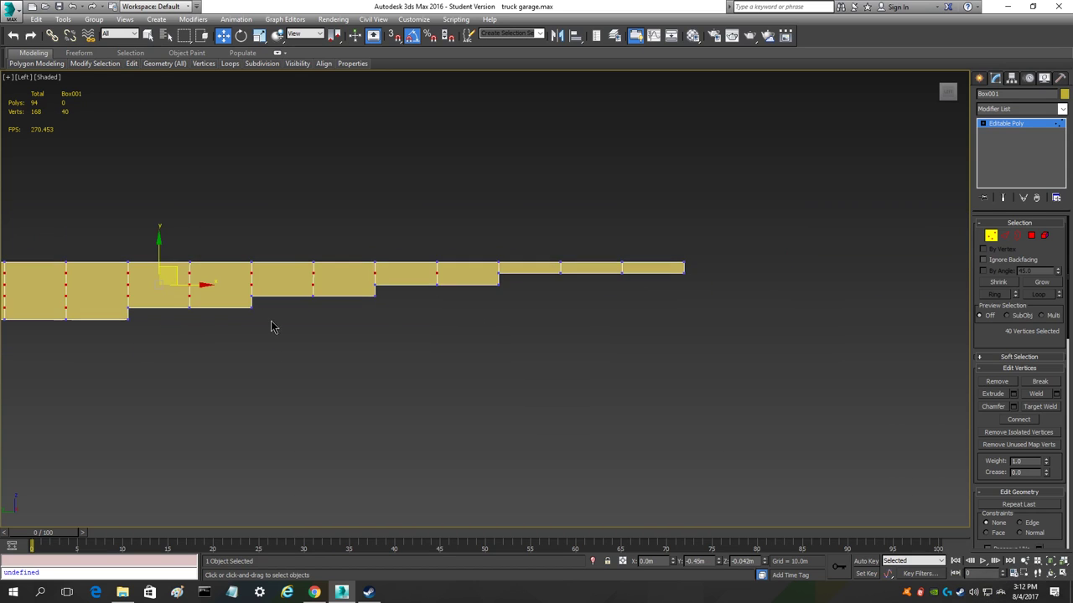
# - Add the leftover inner vertices on the vertical edges toward the object's left end to the selection
pyautogui.moveTo(210, 334); pyautogui.dragTo(620, 314, button='middle')
pyautogui.moveTo(260, 324); pyautogui.dragTo(426, 314, button='middle')
pyautogui.scroll(5, 517, 252)
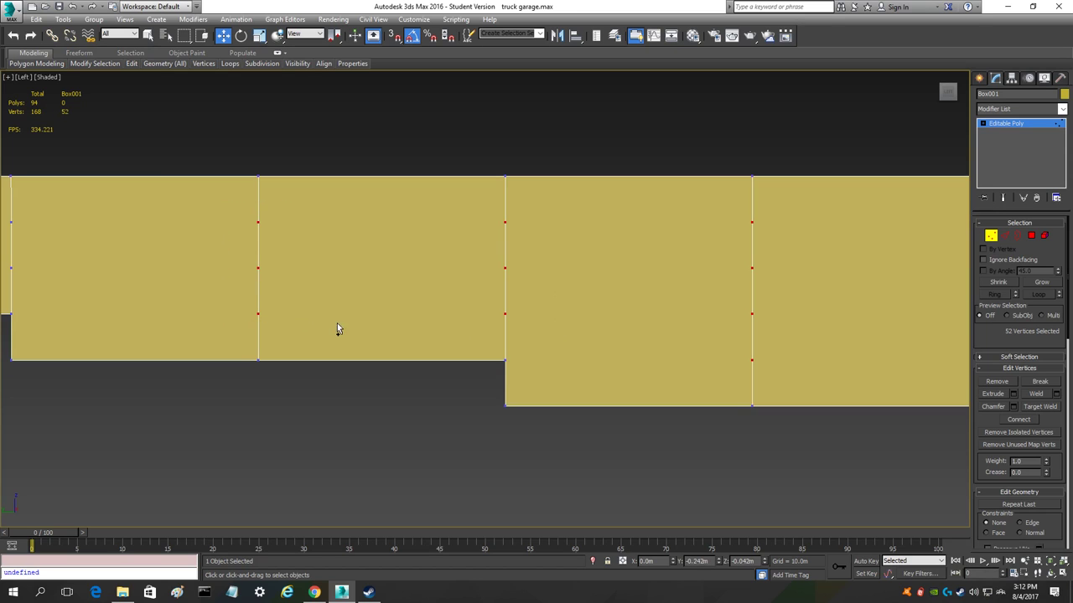
pyautogui.moveTo(157, 258); pyautogui.dragTo(495, 259, button='middle')
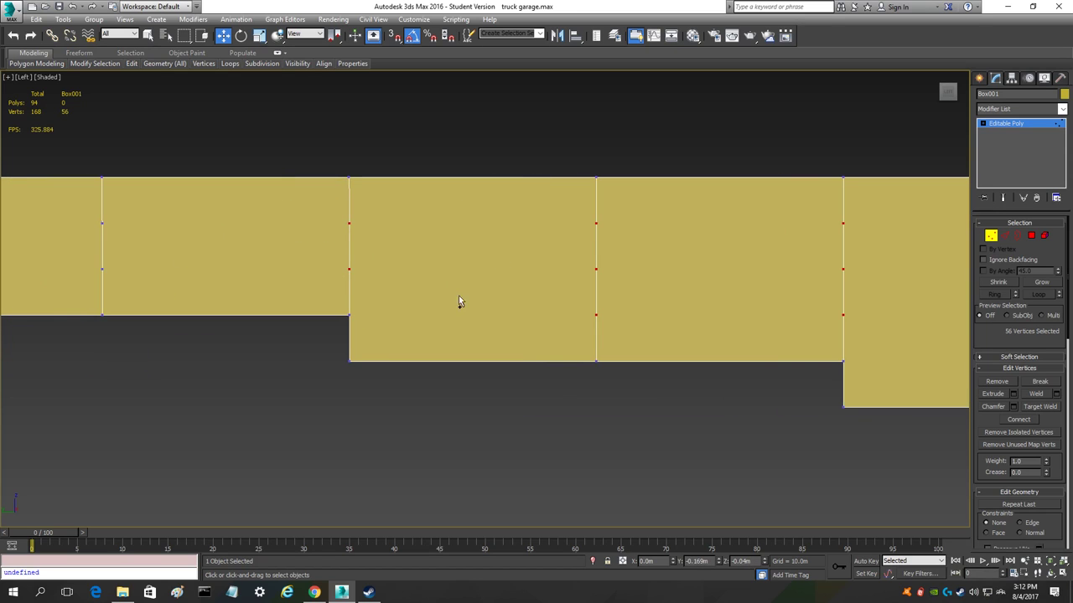
pyautogui.moveTo(112, 260); pyautogui.dragTo(680, 260, button='middle')
pyautogui.keyDown('ctrl'); pyautogui.moveTo(377, 211); pyautogui.dragTo(499, 259); pyautogui.keyUp('ctrl')
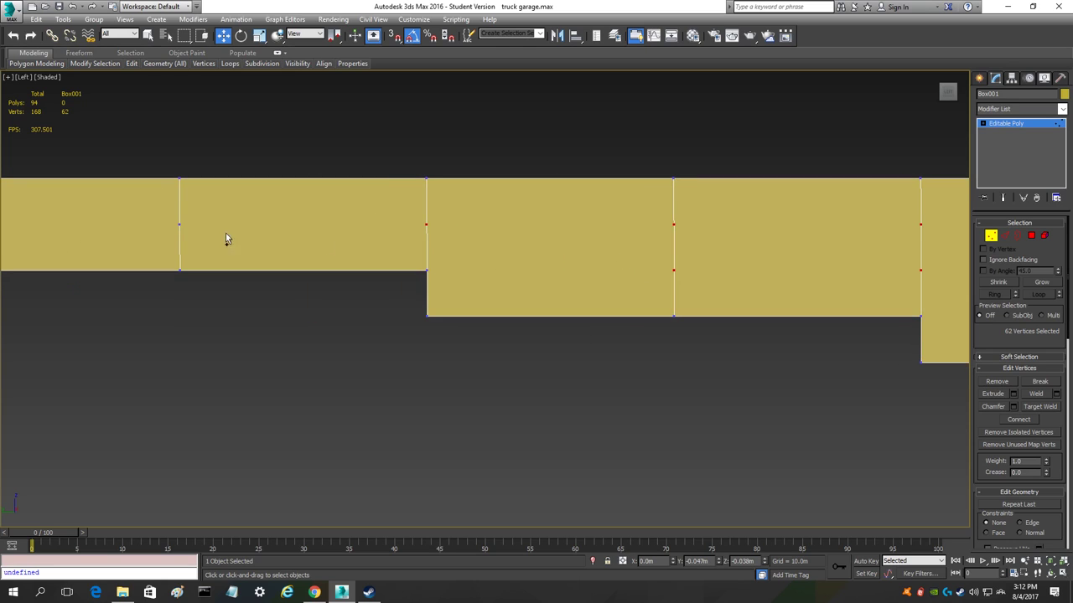
pyautogui.moveTo(149, 250); pyautogui.dragTo(656, 246, button='middle')
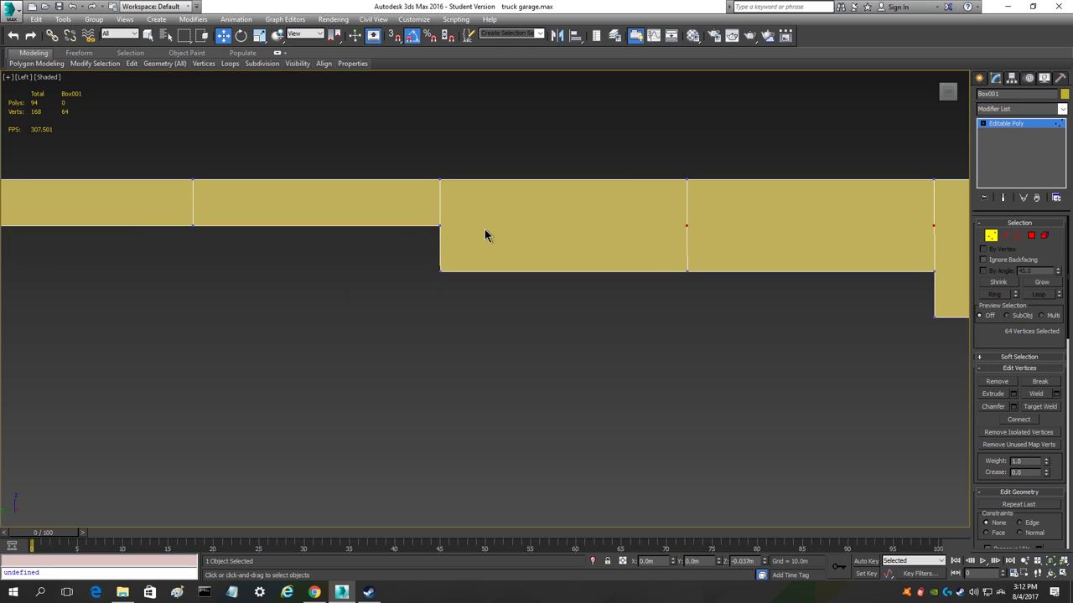
pyautogui.scroll(-4, 338, 224)
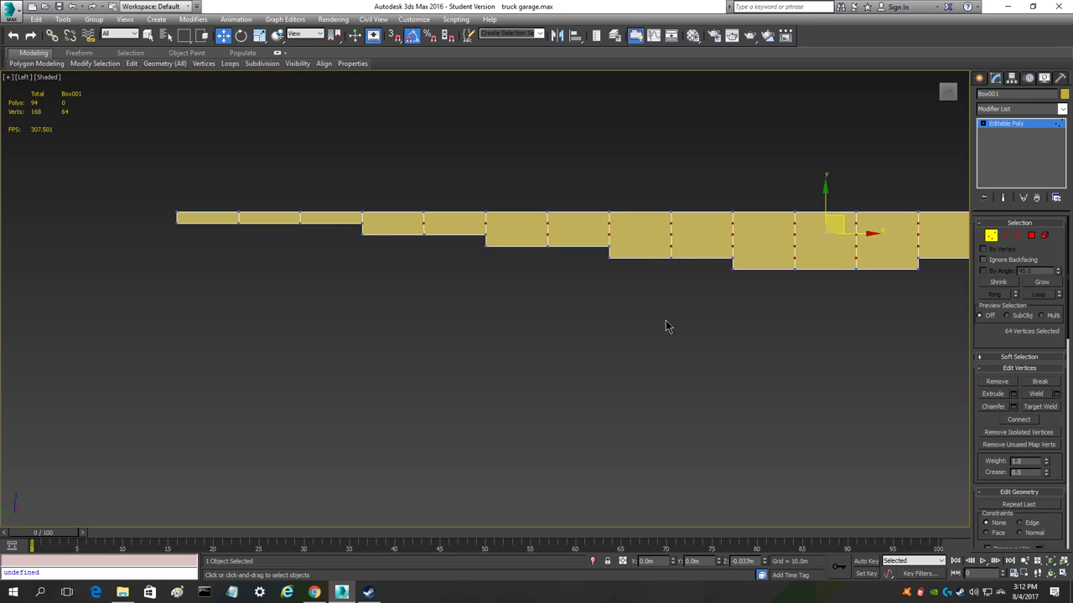
# - Check the vertex selection along the object's full length and remove the selected leftover vertices
pyautogui.moveTo(743, 320); pyautogui.dragTo(420, 337, button='middle')
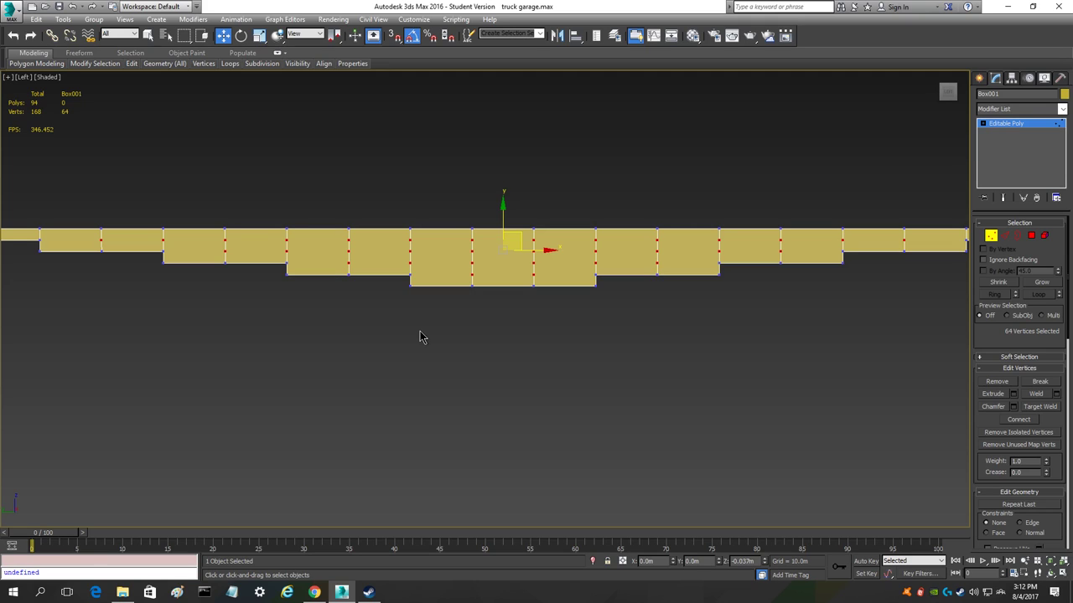
pyautogui.moveTo(329, 356); pyautogui.dragTo(250, 317, button='middle')
pyautogui.moveTo(534, 291); pyautogui.dragTo(343, 325, button='middle')
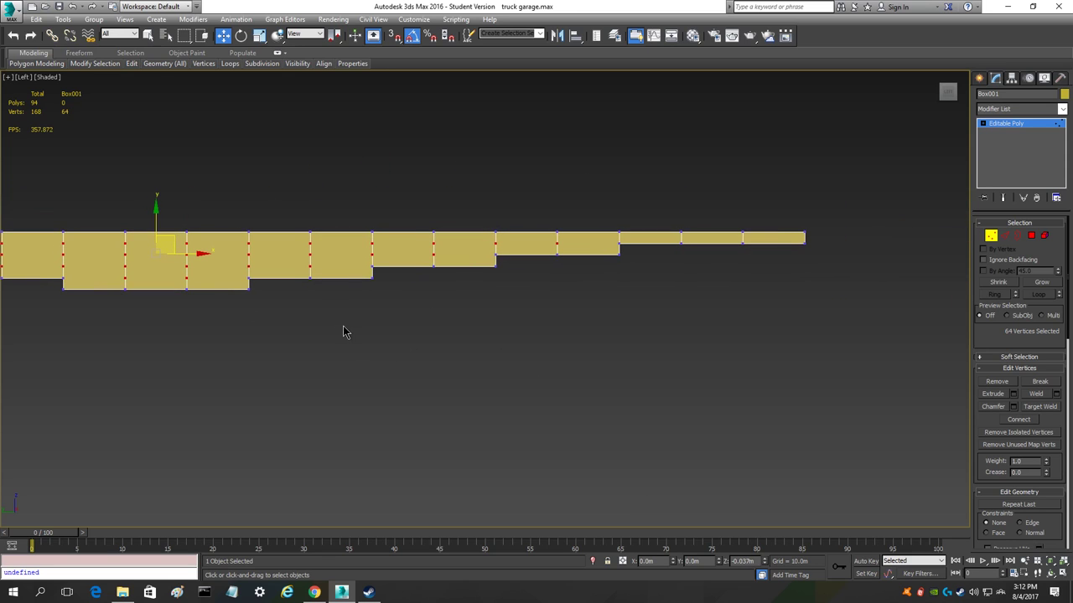
pyautogui.moveTo(151, 329); pyautogui.dragTo(415, 322, button='middle')
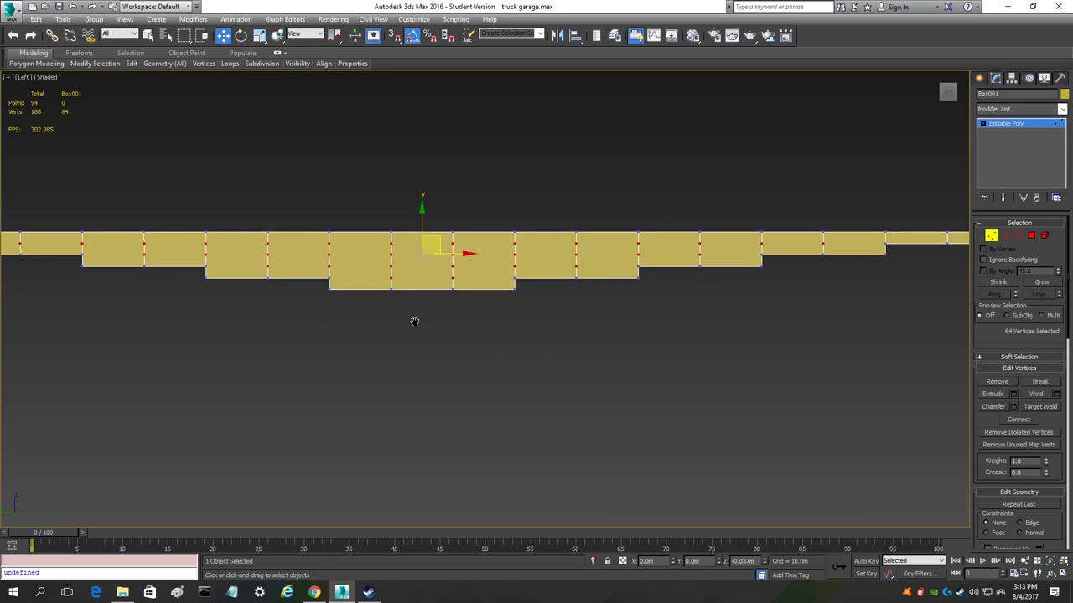
pyautogui.scroll(-3, 416, 322)
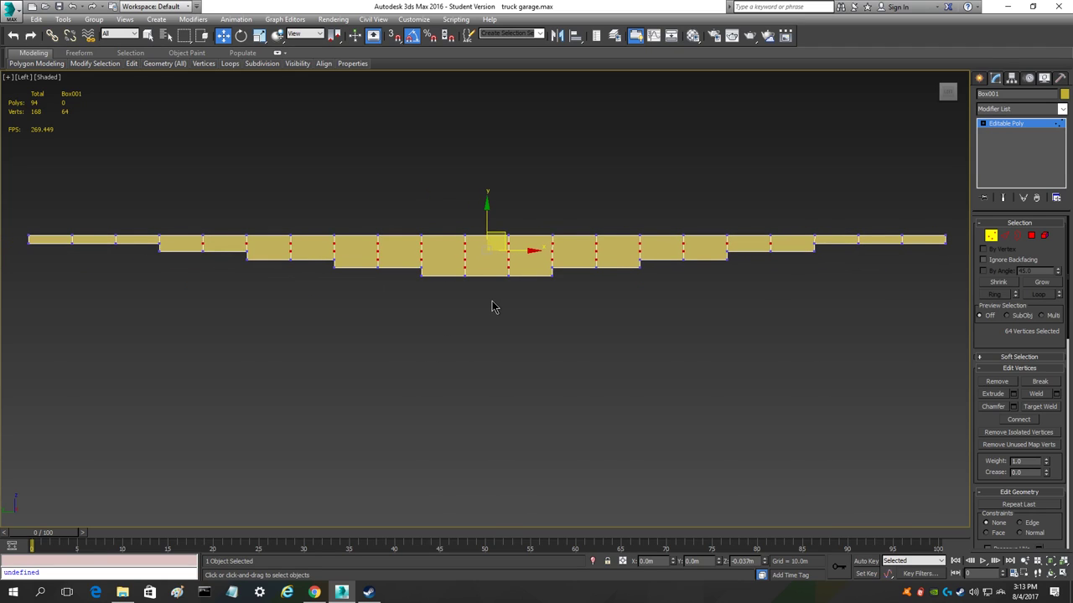
pyautogui.press('BackSpace')
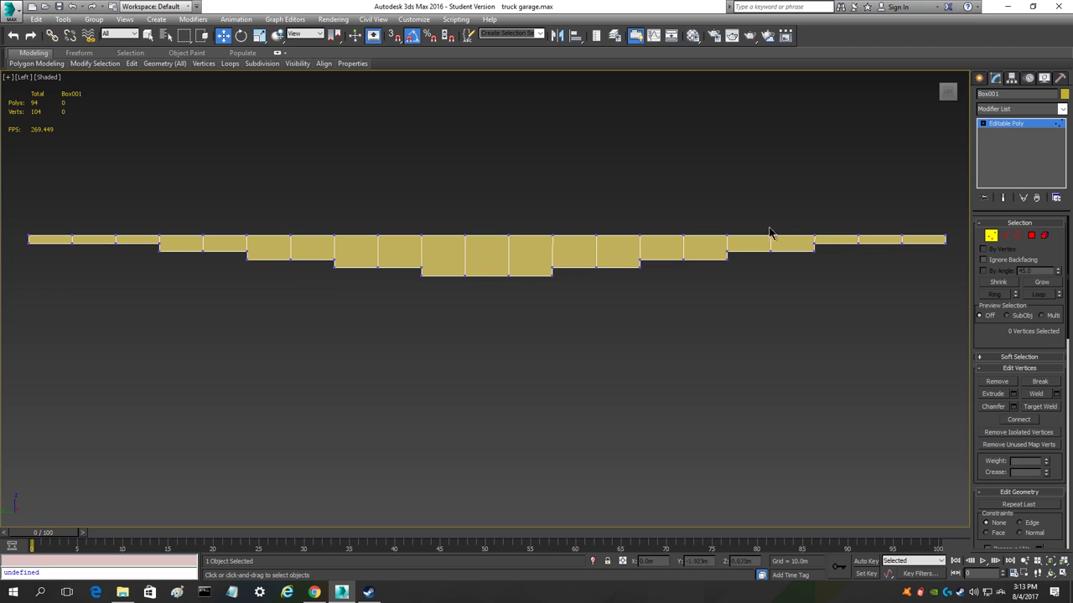
# - Inspect the stepped side of the object at an angle for leftover vertices
pyautogui.moveTo(945, 98); pyautogui.dragTo(428, 340)
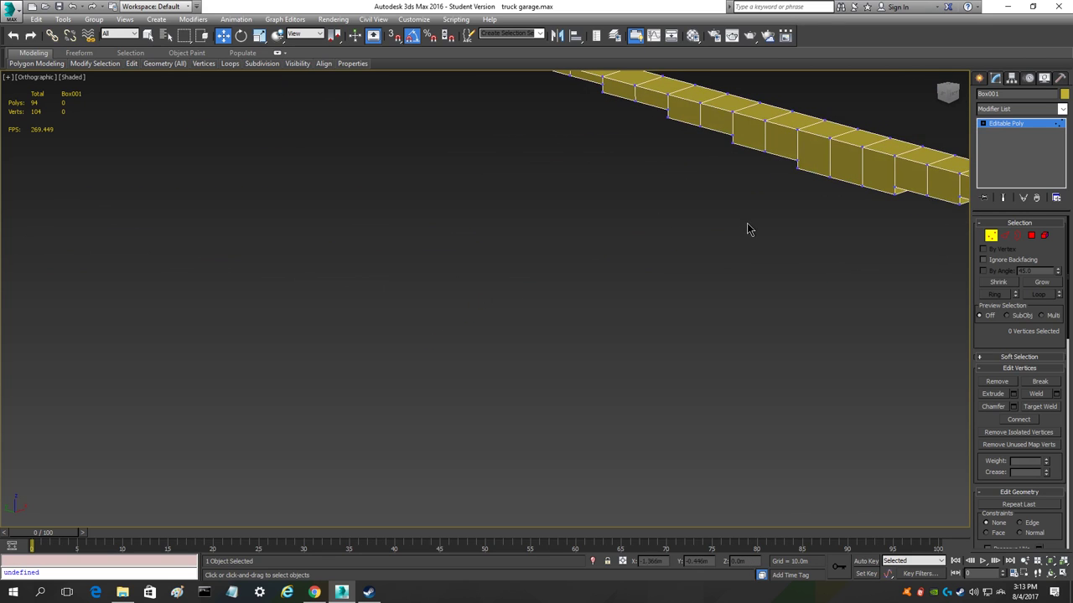
pyautogui.moveTo(748, 225); pyautogui.dragTo(379, 310, button='middle')
pyautogui.scroll(2, 526, 244)
pyautogui.scroll(4, 527, 243)
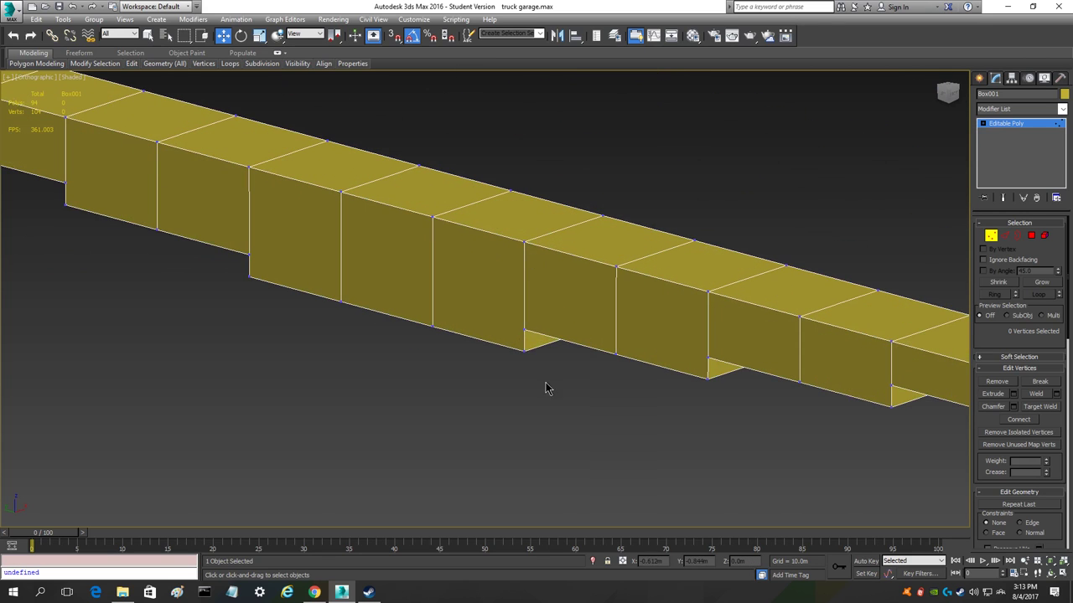
pyautogui.scroll(-4, 543, 379)
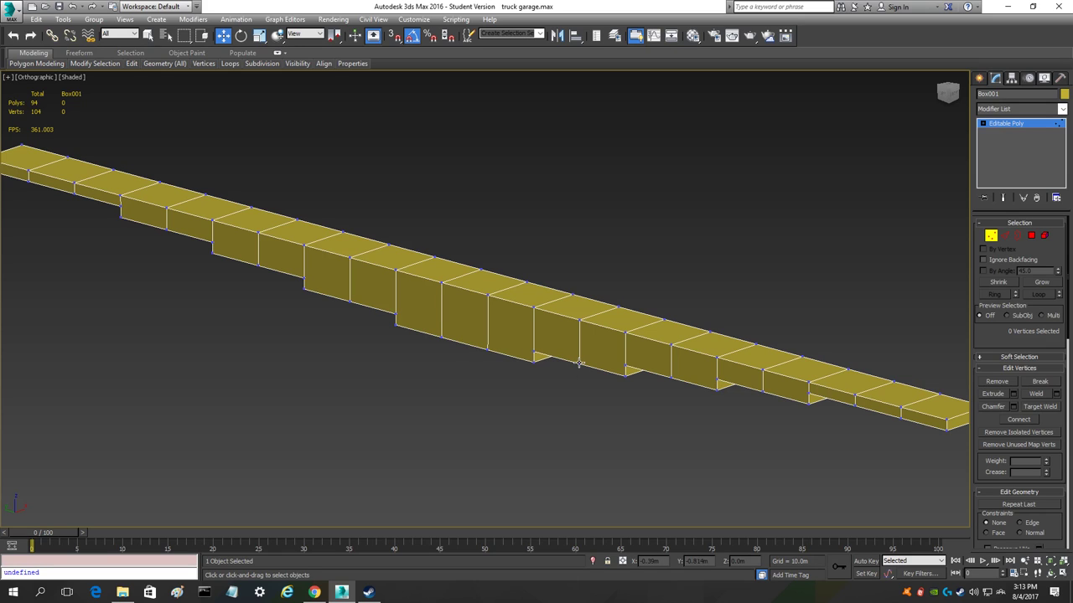
# - Start polygon editing and check the three side faces of the deepest middle section one by one
pyautogui.click(1030, 236)
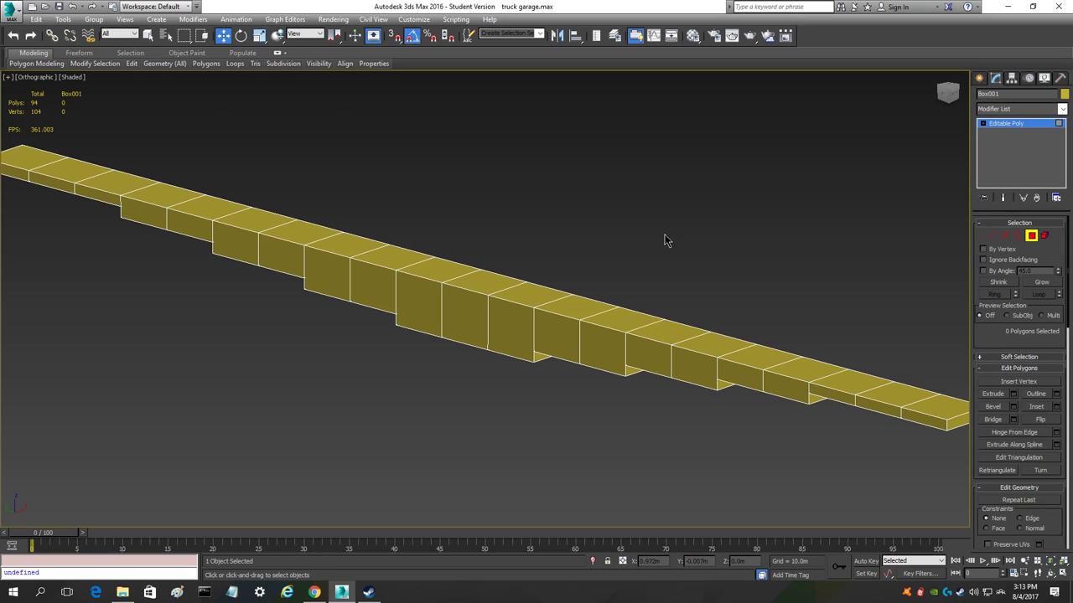
pyautogui.click(507, 322)
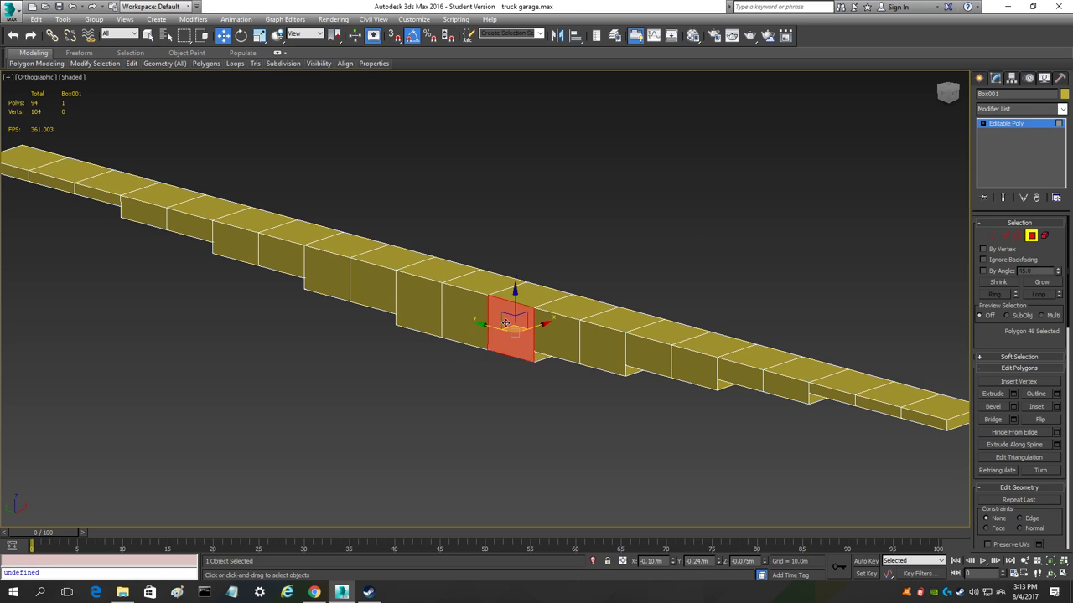
pyautogui.scroll(5, 506, 322)
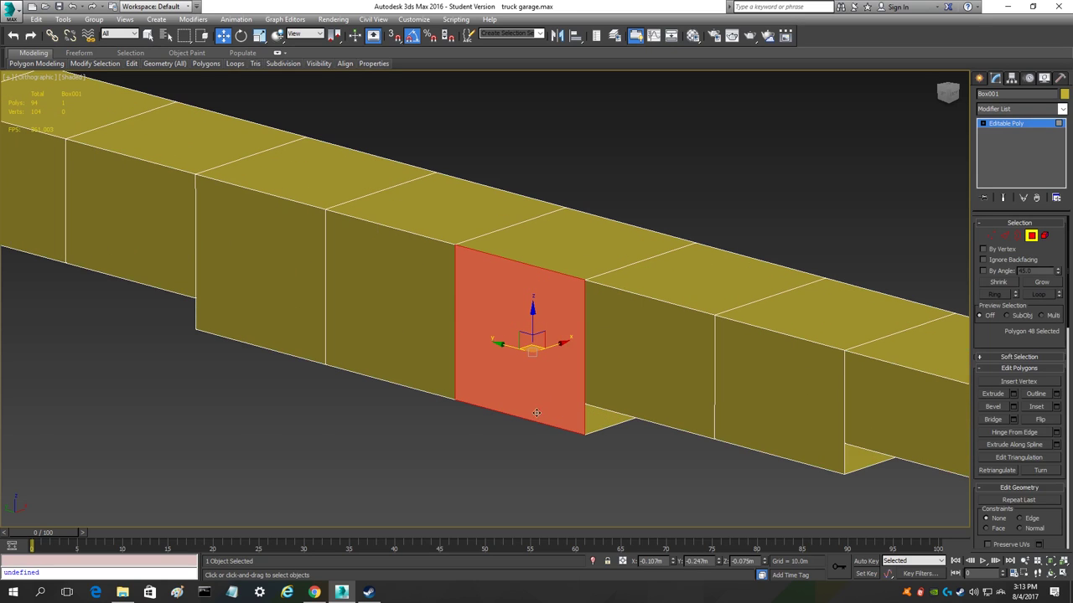
pyautogui.click(379, 292)
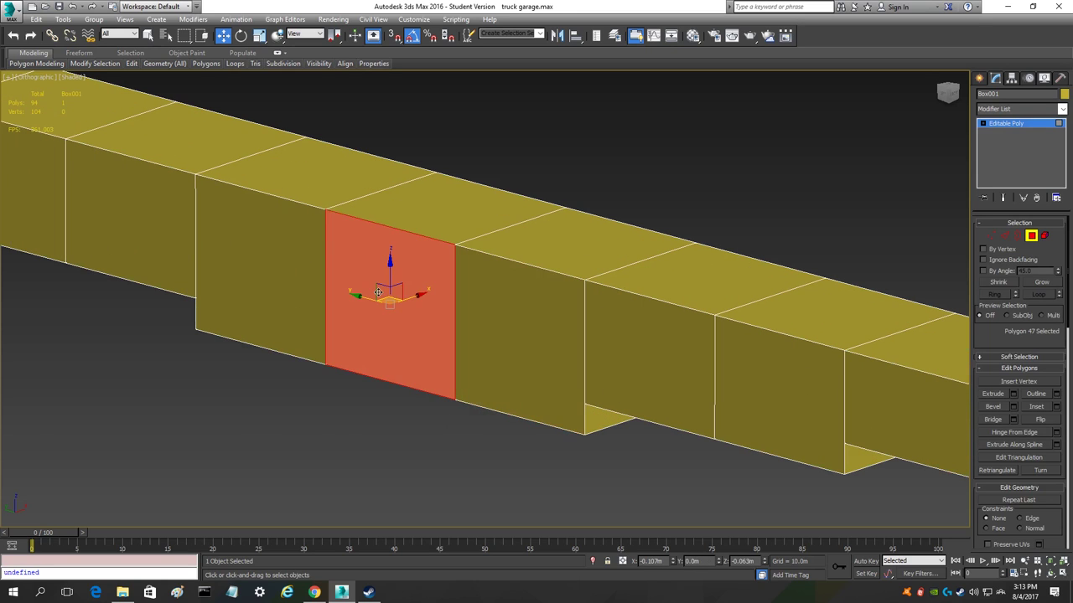
pyautogui.click(253, 253)
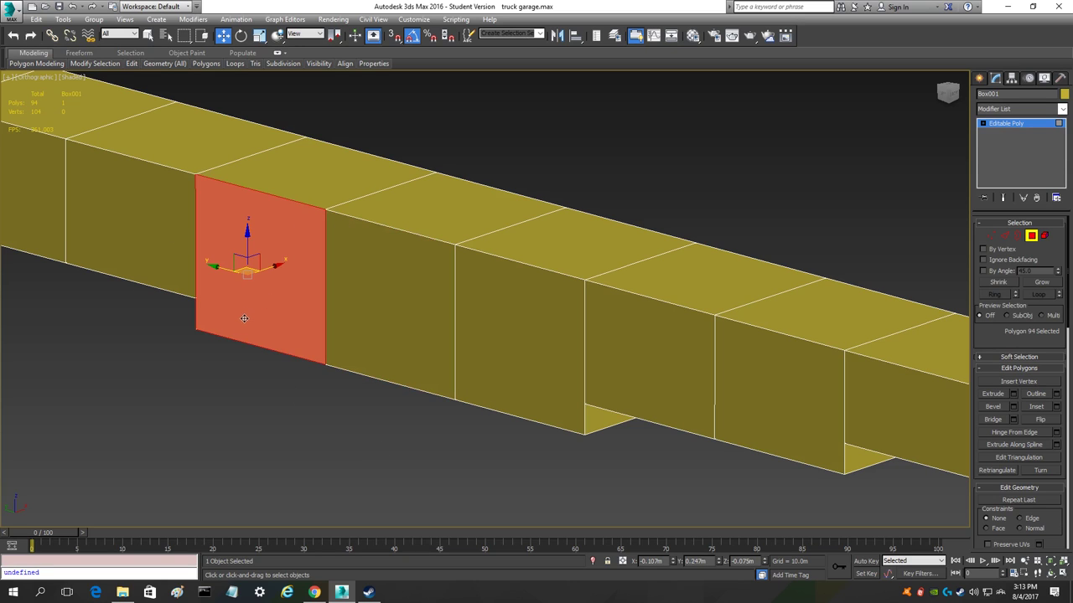
pyautogui.scroll(-6, 243, 318)
pyautogui.moveTo(274, 348); pyautogui.dragTo(537, 325, button='middle')
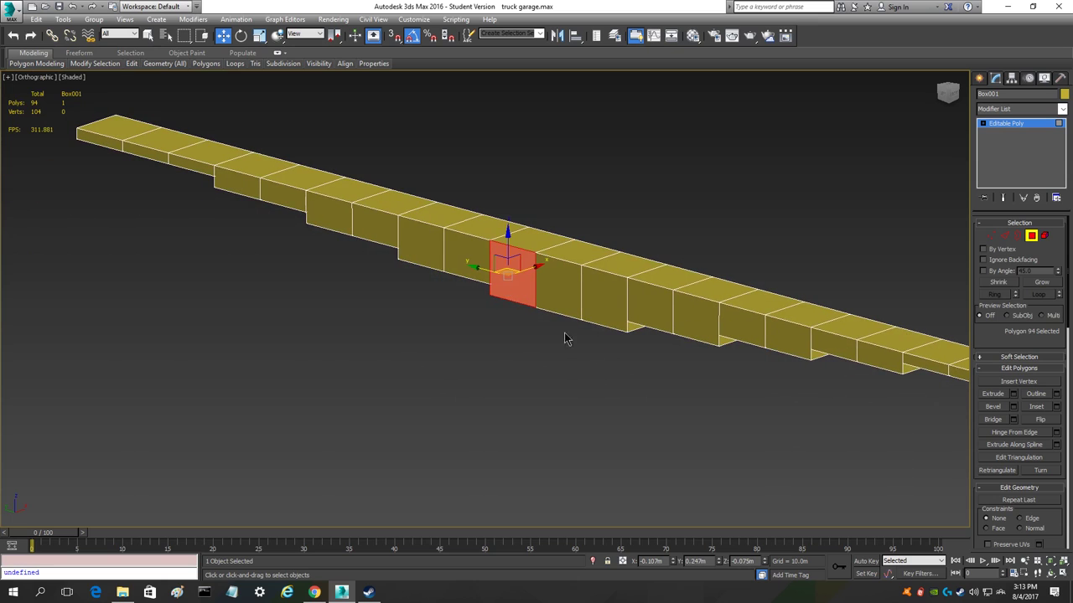
# - Check the side faces individually from the middle section toward the object's right end and clear the selection
pyautogui.click(560, 287)
pyautogui.click(605, 289)
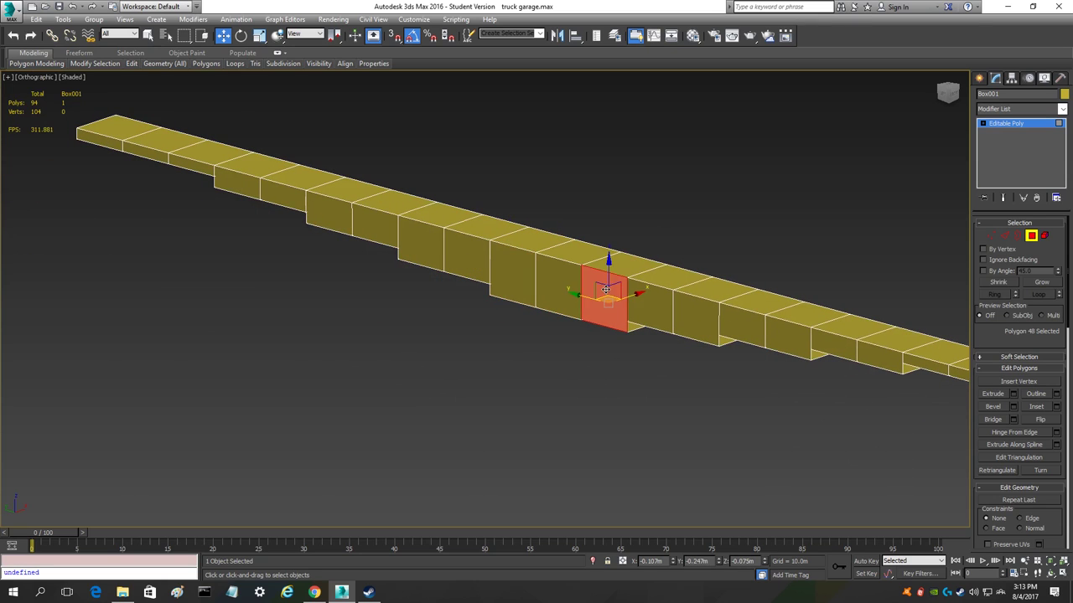
pyautogui.click(652, 304)
pyautogui.click(701, 316)
pyautogui.click(750, 326)
pyautogui.click(799, 333)
pyautogui.click(831, 342)
pyautogui.click(878, 359)
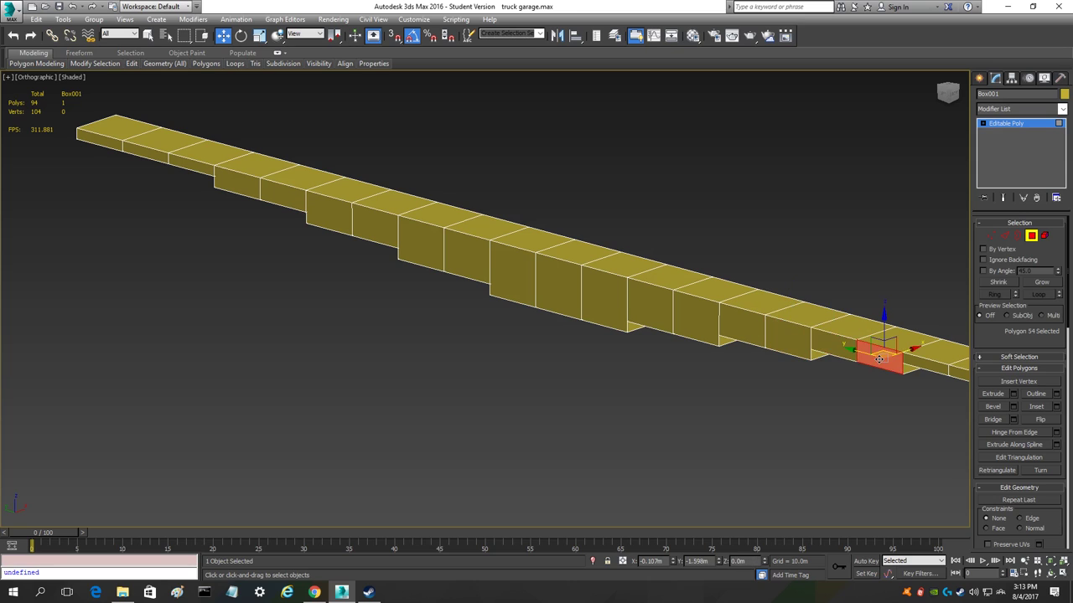
pyautogui.click(929, 368)
pyautogui.click(750, 390)
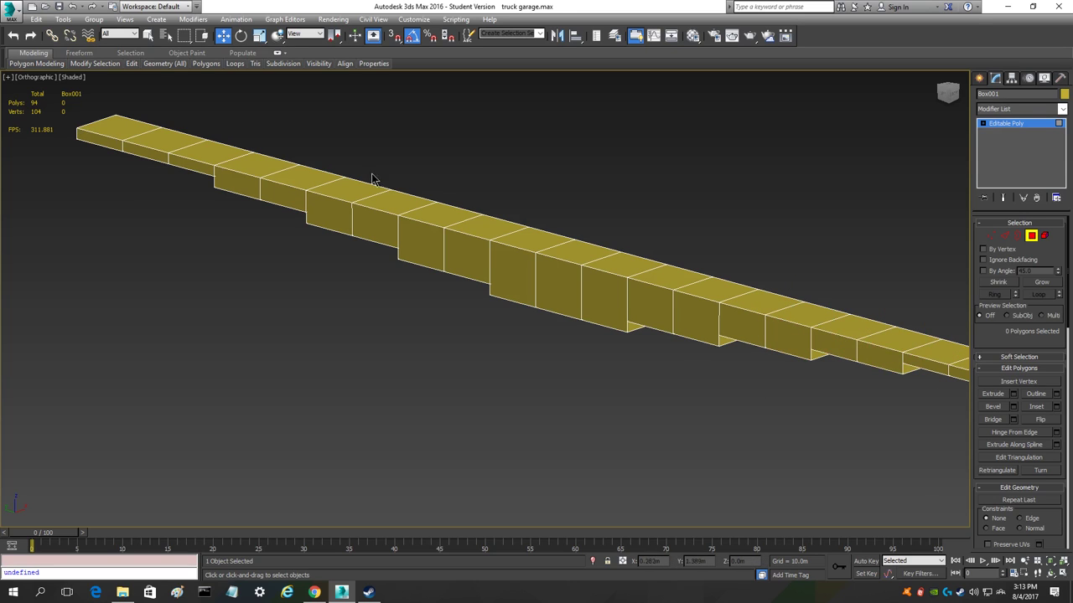
# - Leave polygon editing, examine the deselected object's shape, and reselect it while viewing the opposite angle
pyautogui.scroll(-3, 755, 388)
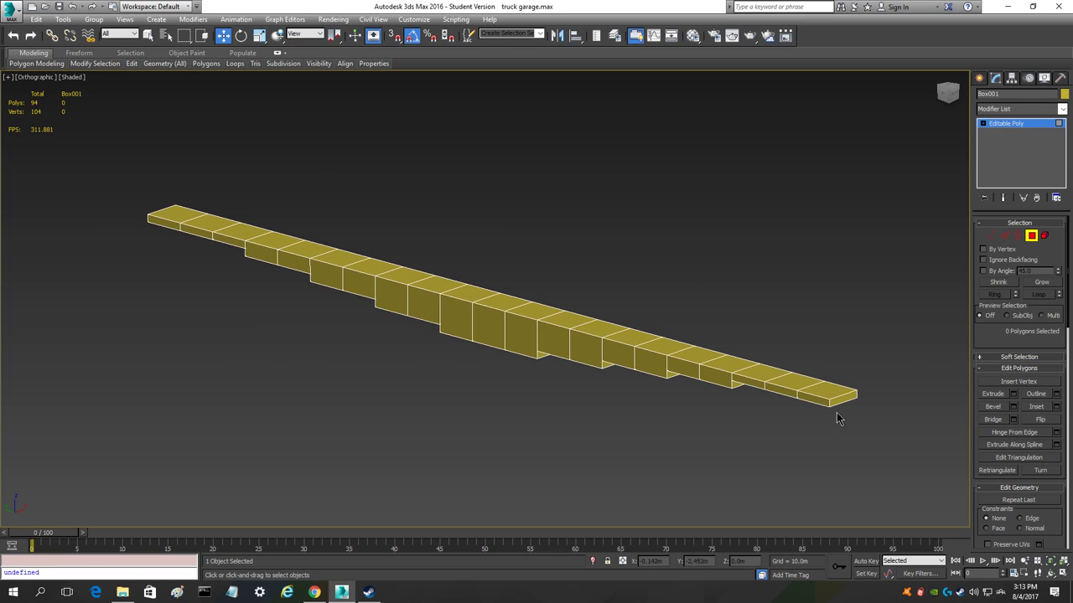
pyautogui.click(1031, 236)
pyautogui.click(627, 276)
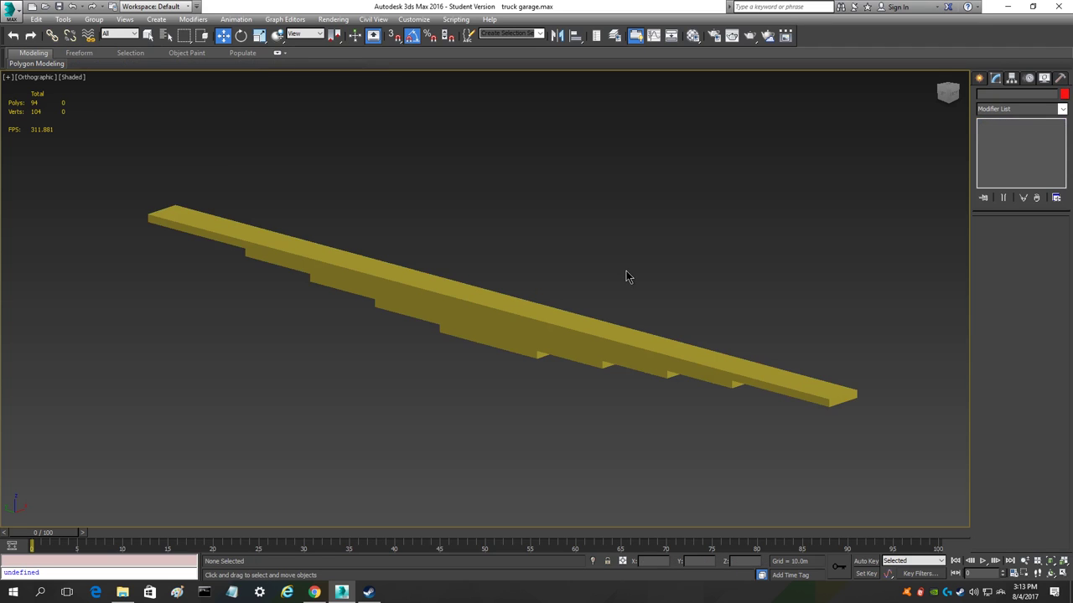
pyautogui.moveTo(947, 93); pyautogui.dragTo(889, 97)
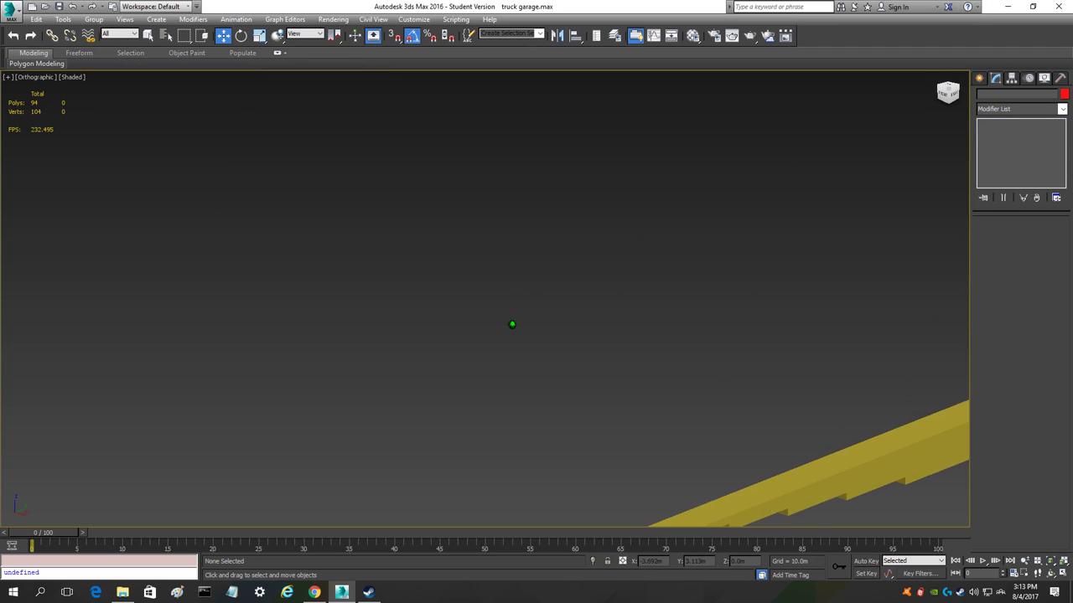
pyautogui.click(851, 444)
pyautogui.moveTo(812, 446); pyautogui.dragTo(413, 322, button='middle')
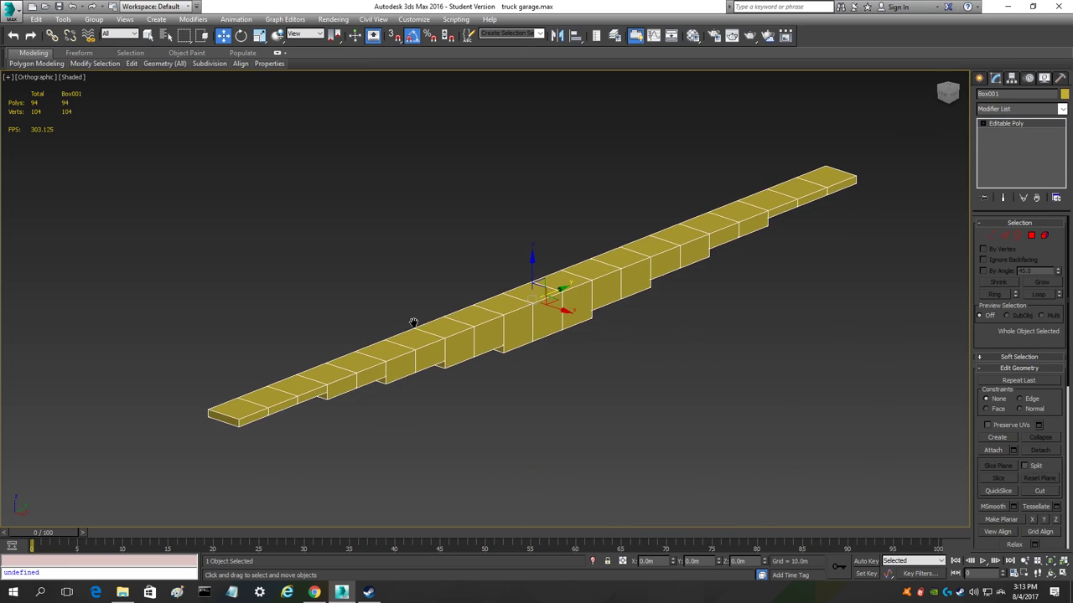
# - Examine the whole stepped profile of the object in the Left view
pyautogui.click(947, 93)
pyautogui.moveTo(947, 93)
pyautogui.mouseDown()
pyautogui.moveTo(926, 96)
pyautogui.moveTo(947, 95)
pyautogui.mouseUp()
pyautogui.click(948, 94)
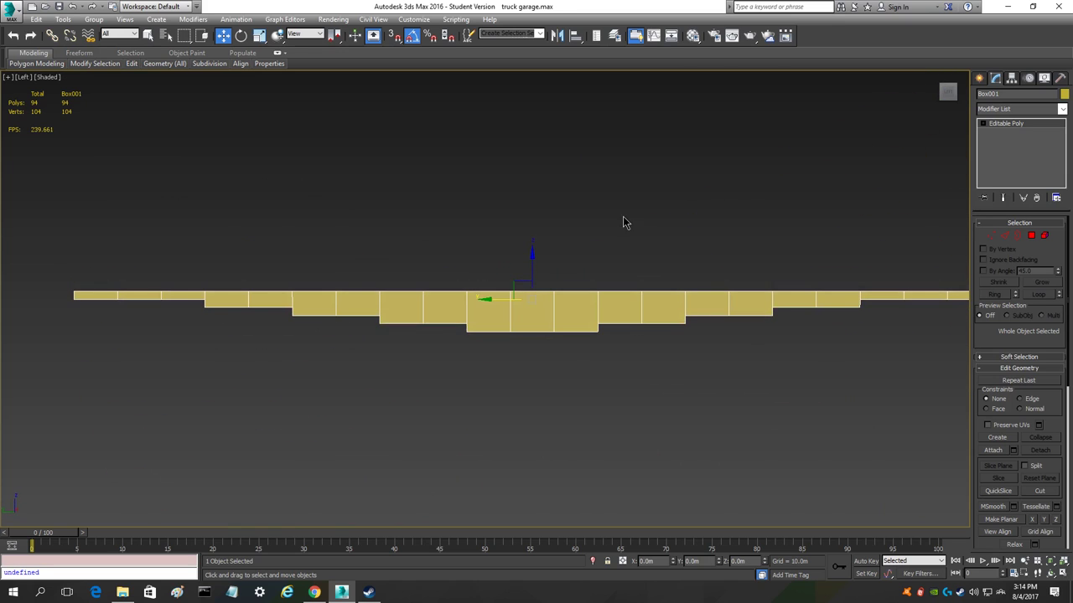
pyautogui.scroll(3, 362, 336)
pyautogui.scroll(-3, 362, 336)
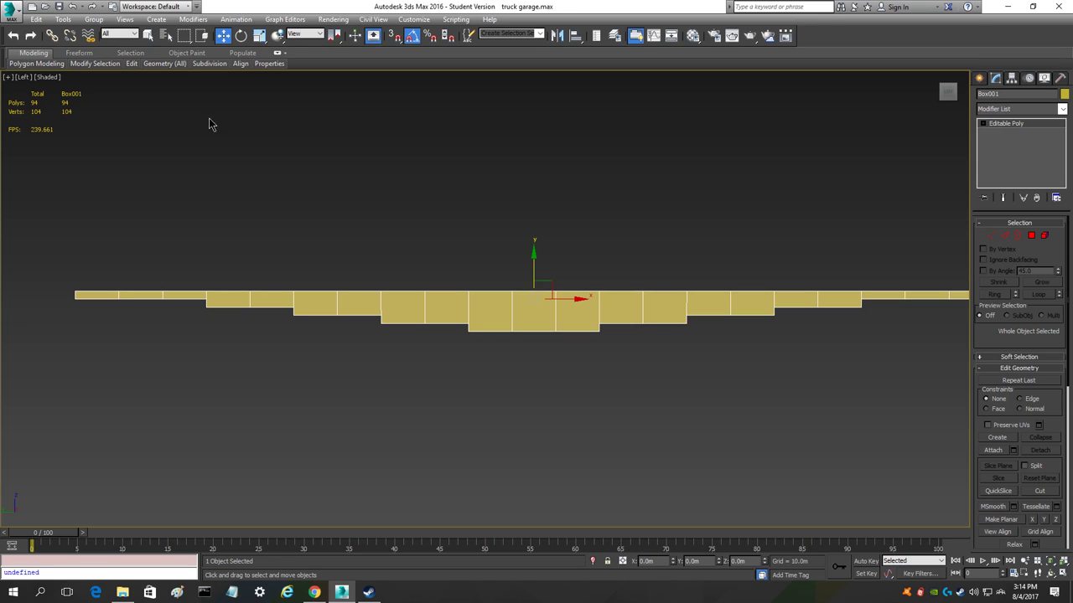
pyautogui.moveTo(662, 292); pyautogui.dragTo(606, 291, button='middle')
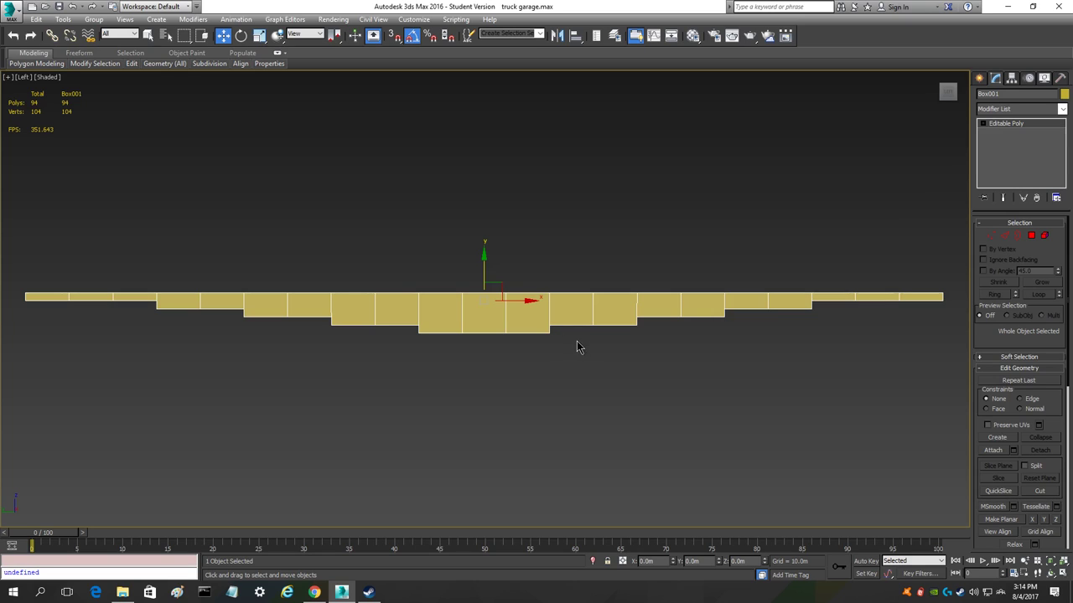
pyautogui.moveTo(390, 347); pyautogui.dragTo(160, 352, button='middle')
pyautogui.moveTo(270, 352); pyautogui.dragTo(290, 371, button='middle')
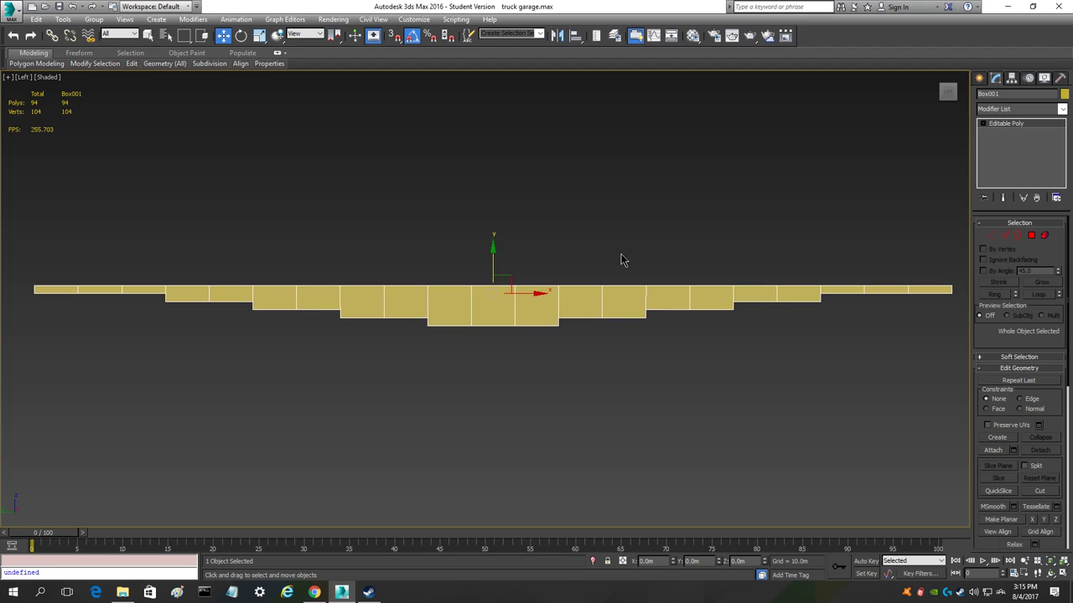
# - Collapse the object with the Collapse utility, using Mesh output and Single Object, and return to its modifier stack
pyautogui.click(1060, 77)
pyautogui.click(1026, 216)
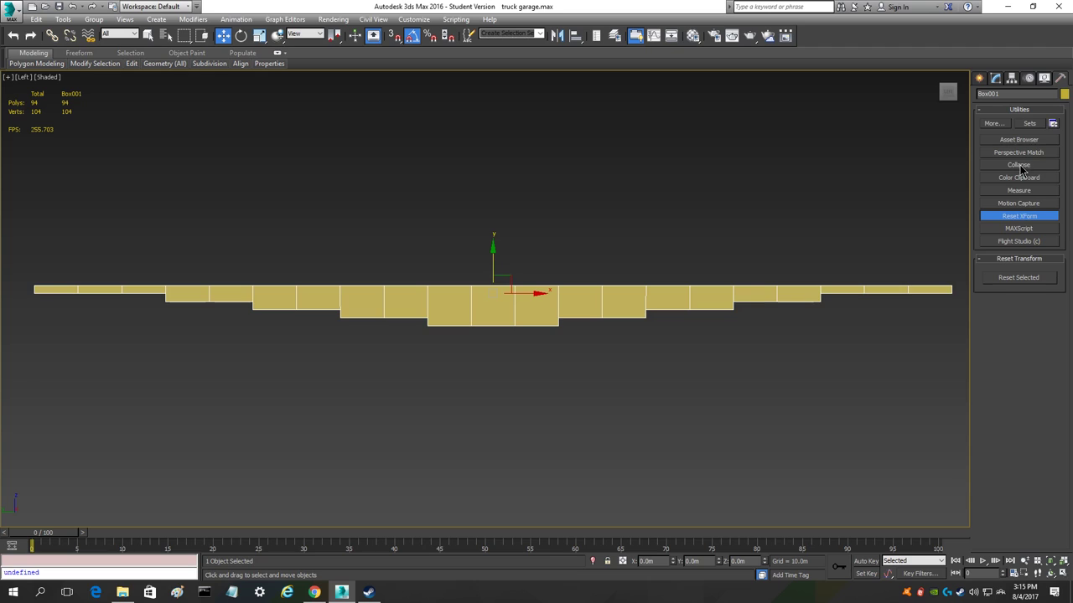
pyautogui.click(1023, 170)
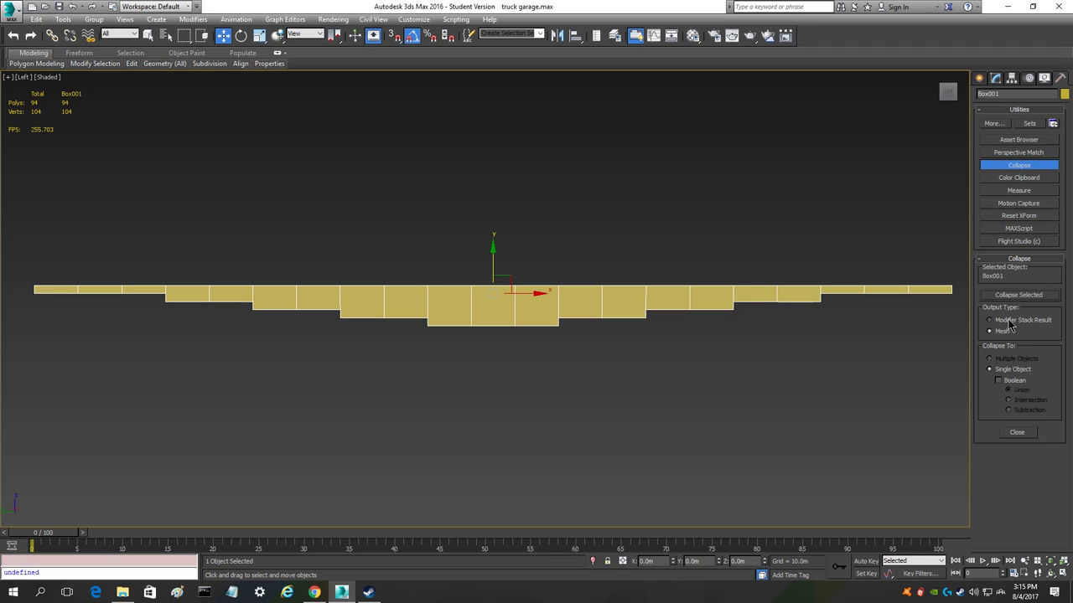
pyautogui.click(995, 78)
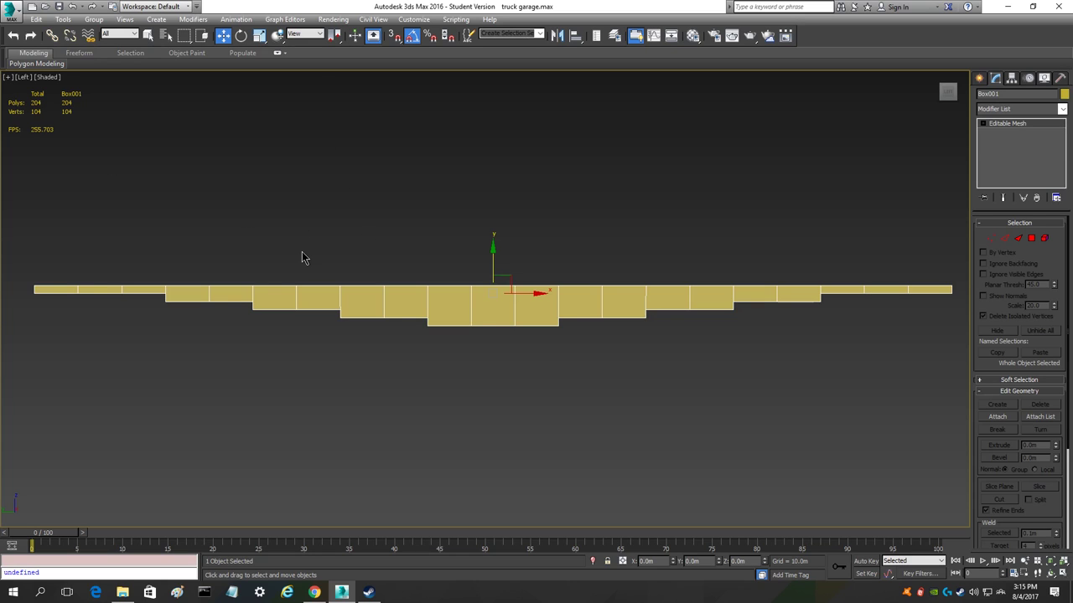
# - Check single polygons and triangular faces on the side of the step next to the thickest middle section
pyautogui.click(947, 89)
pyautogui.scroll(5, 407, 367)
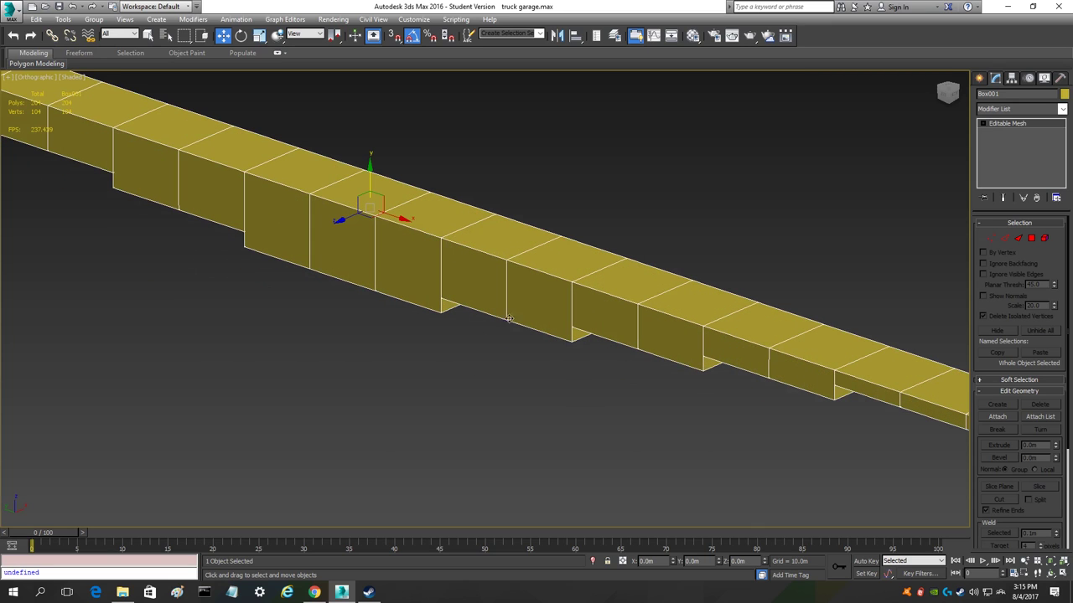
pyautogui.click(1031, 238)
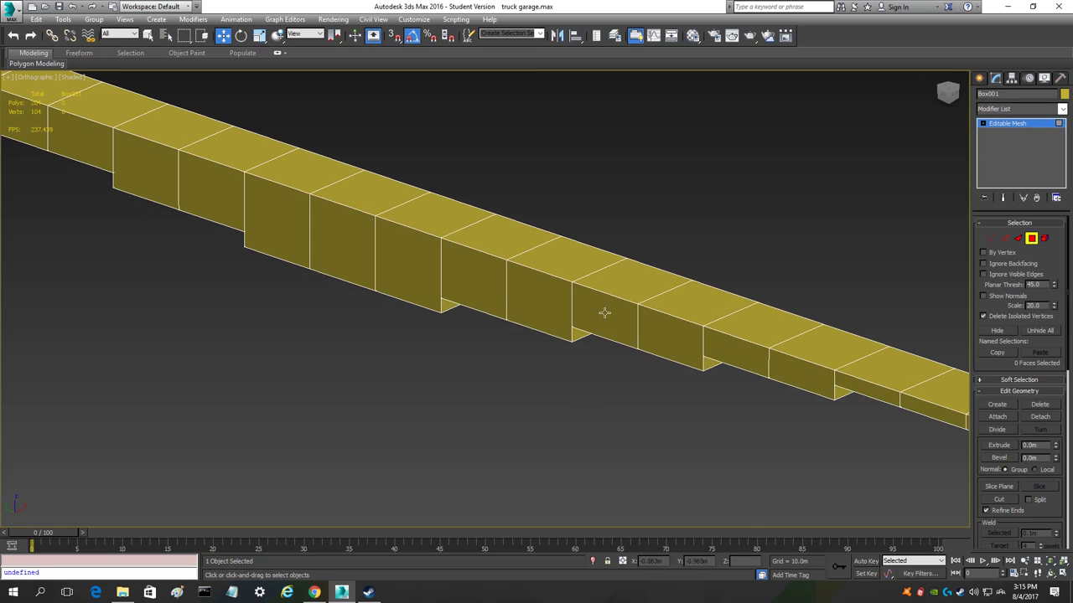
pyautogui.click(491, 280)
pyautogui.click(1018, 238)
pyautogui.click(479, 296)
pyautogui.click(455, 269)
pyautogui.click(488, 295)
pyautogui.click(462, 267)
pyautogui.click(488, 300)
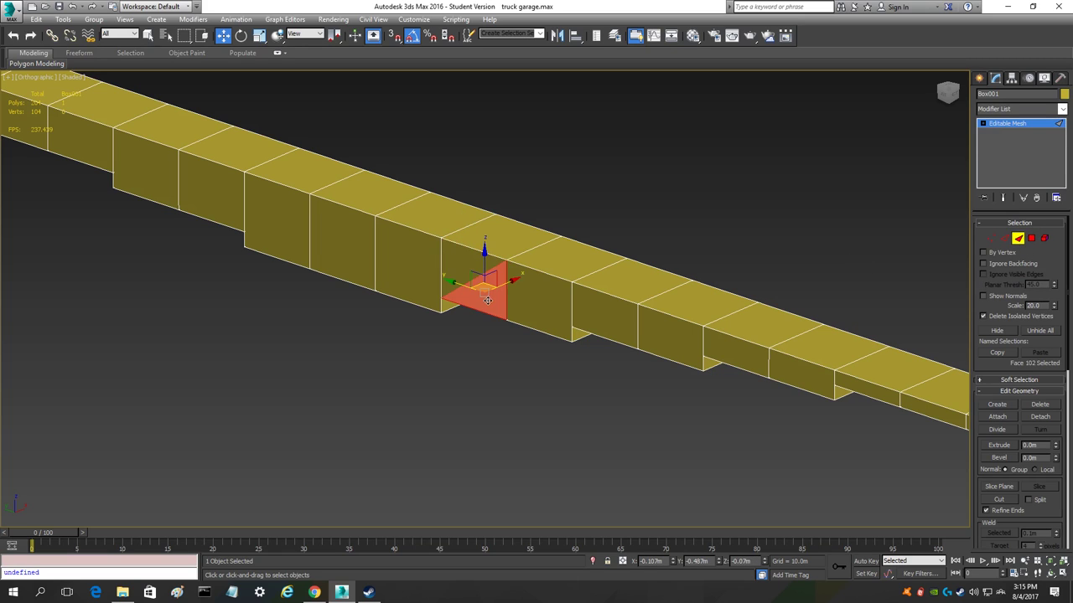
# - Check the triangular faces on the side of the thickest middle section one at a time
pyautogui.click(419, 259)
pyautogui.click(390, 242)
pyautogui.click(433, 299)
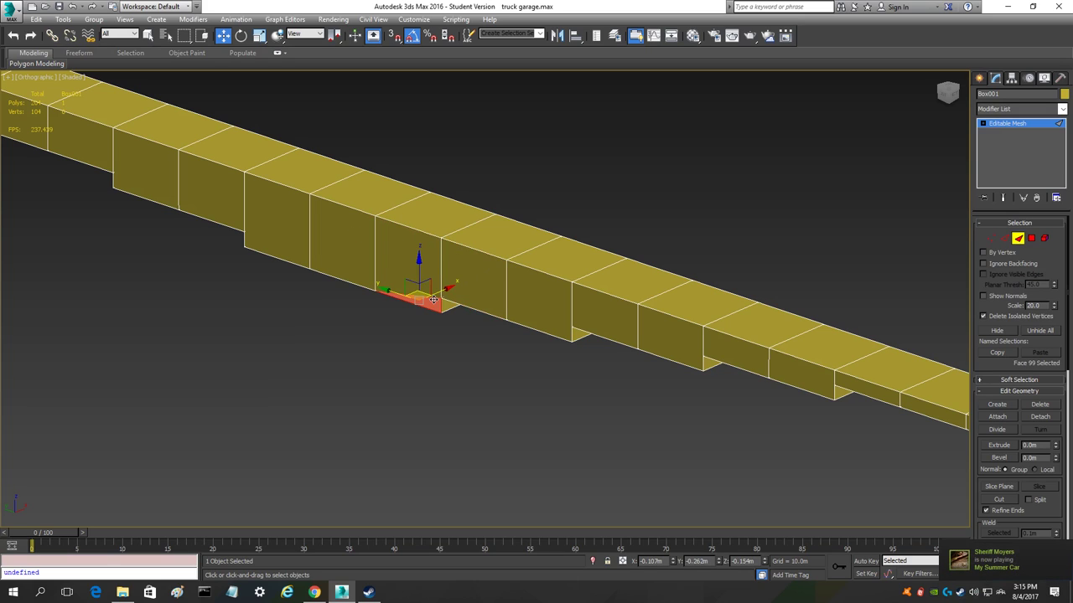
pyautogui.click(402, 279)
pyautogui.click(413, 285)
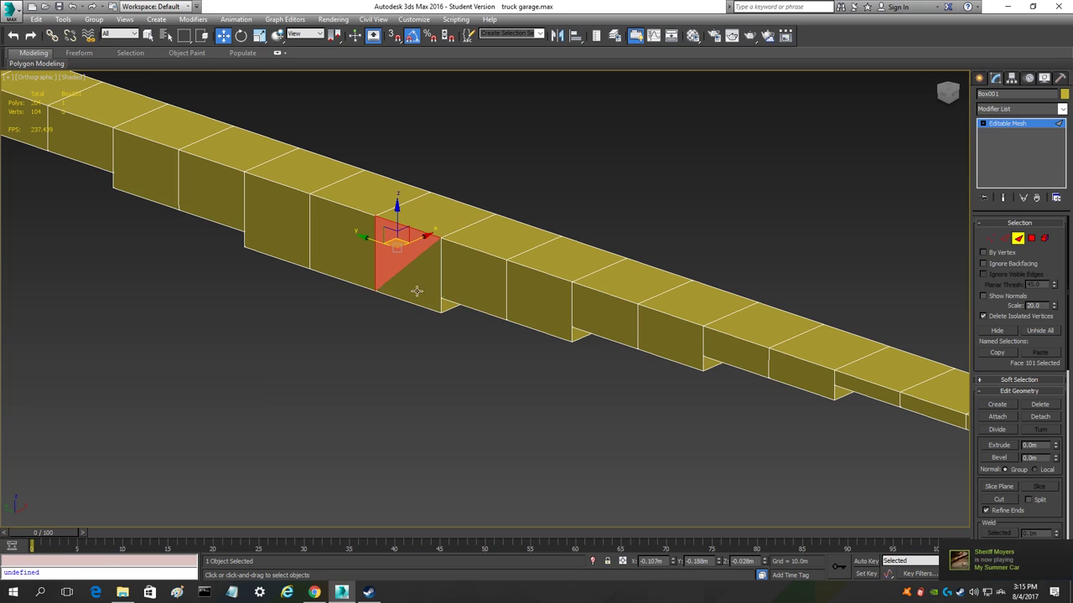
pyautogui.click(425, 305)
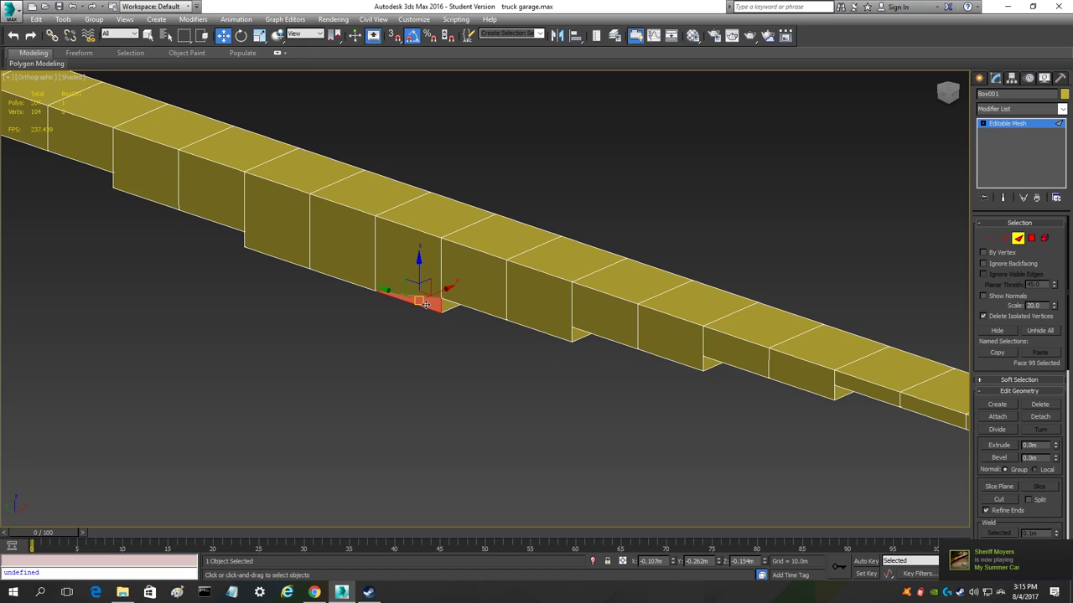
# - Select all faces of the mesh and examine the triangulation along the whole stepped object
pyautogui.hotkey('ctrl', 'a')
pyautogui.scroll(-5, 439, 324)
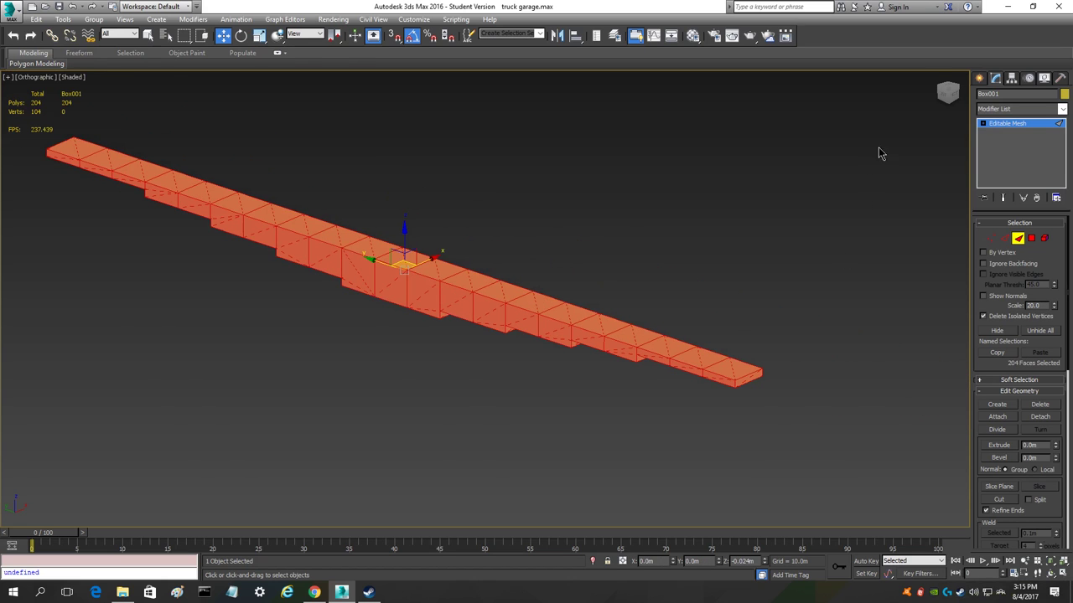
pyautogui.moveTo(950, 96)
pyautogui.mouseDown()
pyautogui.moveTo(913, 104)
pyautogui.moveTo(826, 71)
pyautogui.moveTo(775, 69)
pyautogui.moveTo(721, 34)
pyautogui.moveTo(560, 50)
pyautogui.moveTo(670, 63)
pyautogui.moveTo(730, 104)
pyautogui.moveTo(708, 94)
pyautogui.moveTo(942, 94)
pyautogui.mouseUp()
pyautogui.keyDown('alt'); pyautogui.moveTo(507, 284); pyautogui.dragTo(381, 285, button='middle'); pyautogui.keyUp('alt')
pyautogui.moveTo(954, 91); pyautogui.dragTo(952, 99)
pyautogui.moveTo(389, 262); pyautogui.dragTo(474, 286, button='middle')
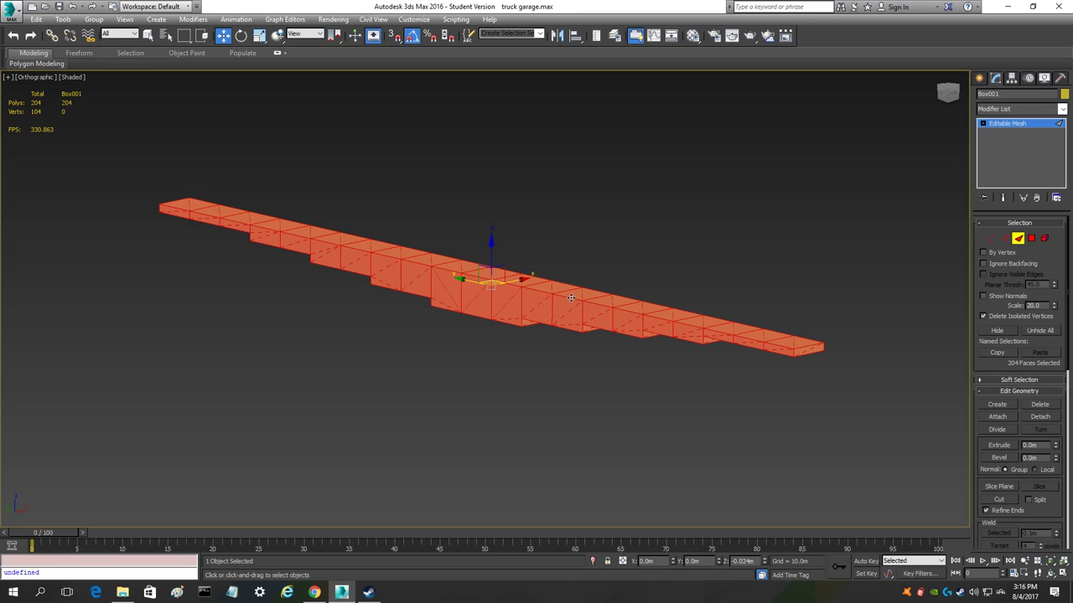
pyautogui.scroll(2, 441, 278)
pyautogui.moveTo(578, 284); pyautogui.dragTo(550, 287, button='middle')
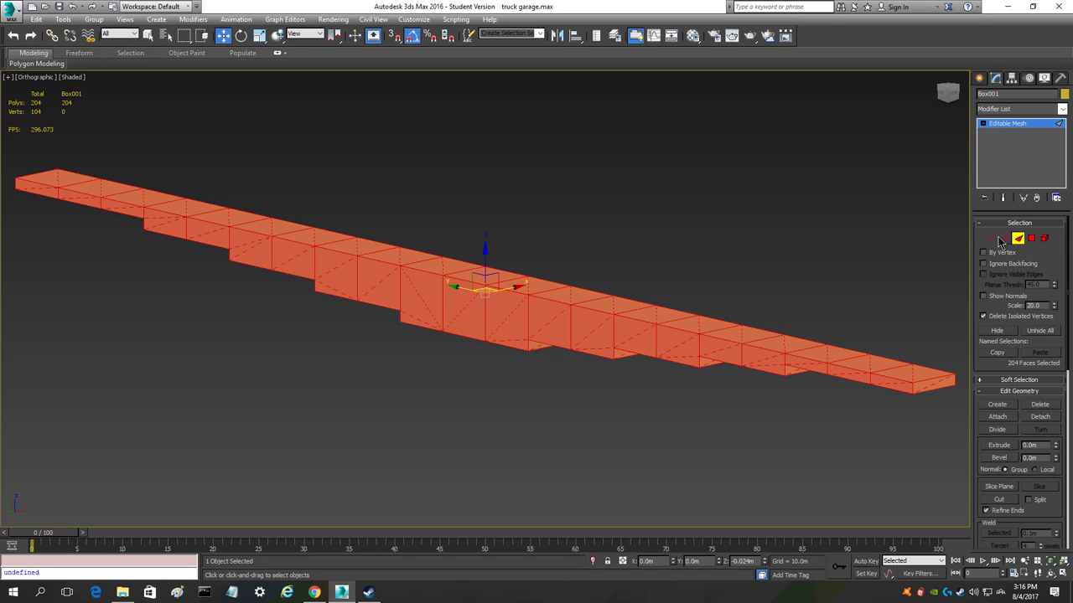
# - Leave face editing, reselect the whole object, and convert it to an Editable Poly
pyautogui.click(1019, 240)
pyautogui.click(676, 203)
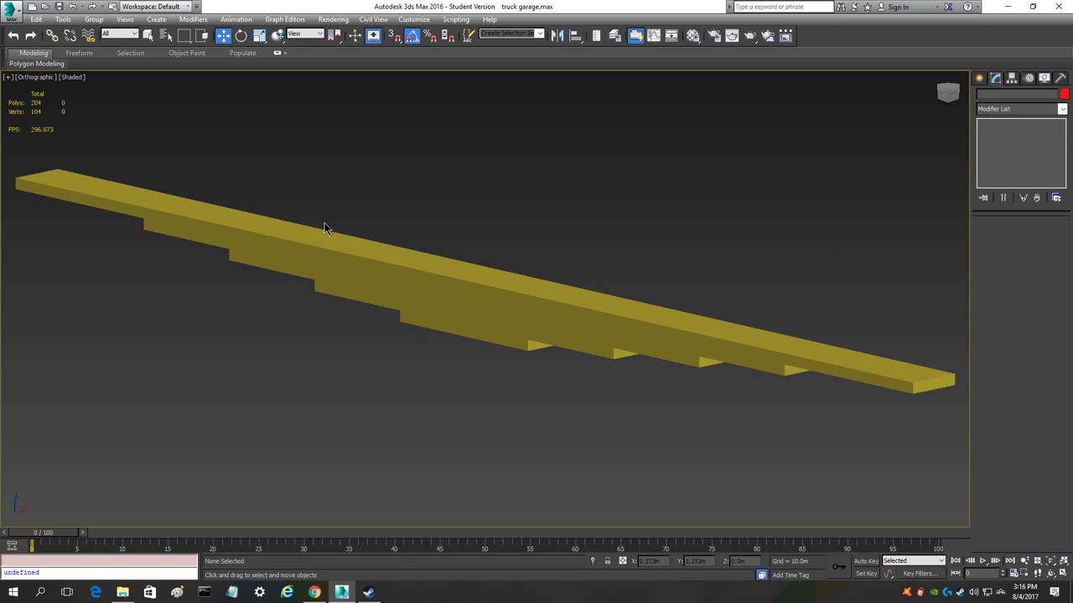
pyautogui.scroll(-4, 285, 237)
pyautogui.click(315, 263)
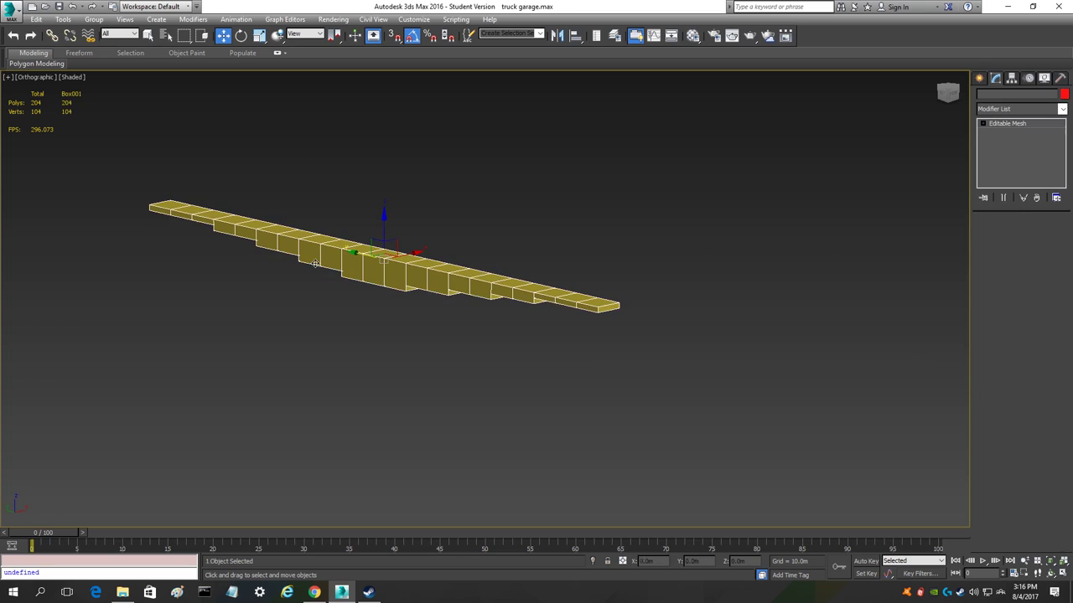
pyautogui.rightClick(432, 156)
pyautogui.moveTo(472, 266)
pyautogui.click(582, 275)
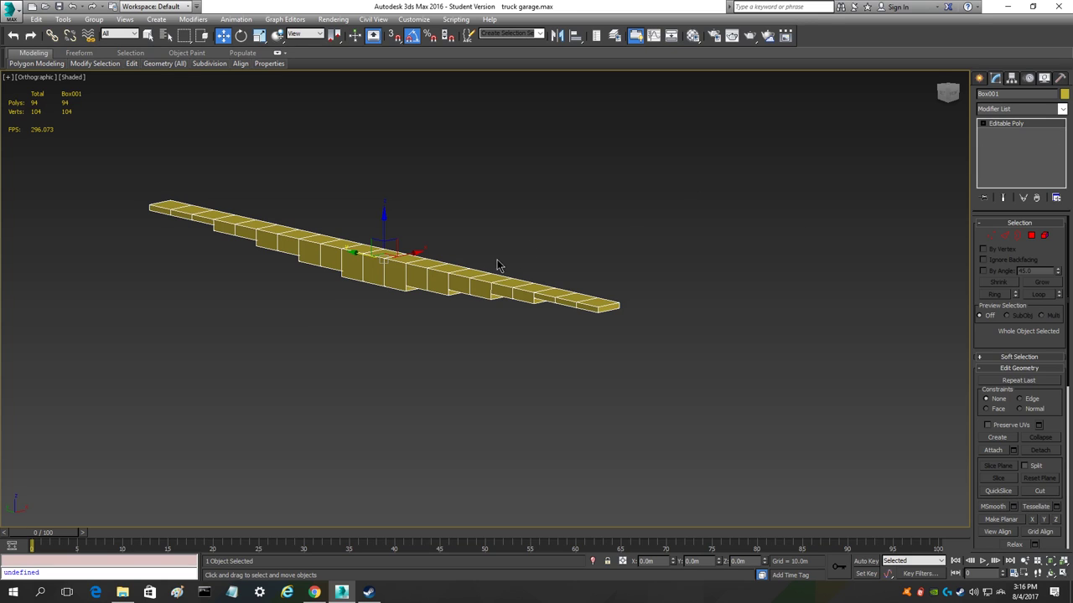
# - Add a Bend modifier to the stepped object and show it in the Left view
pyautogui.click(951, 95)
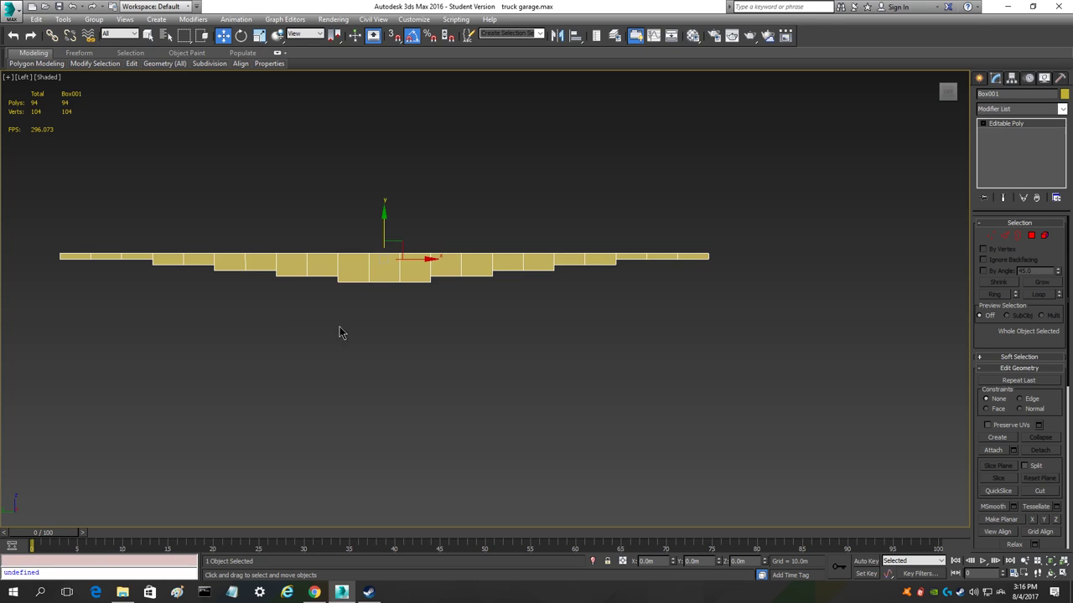
pyautogui.scroll(3, 275, 311)
pyautogui.scroll(-1, 276, 311)
pyautogui.moveTo(276, 311); pyautogui.dragTo(354, 362, button='middle')
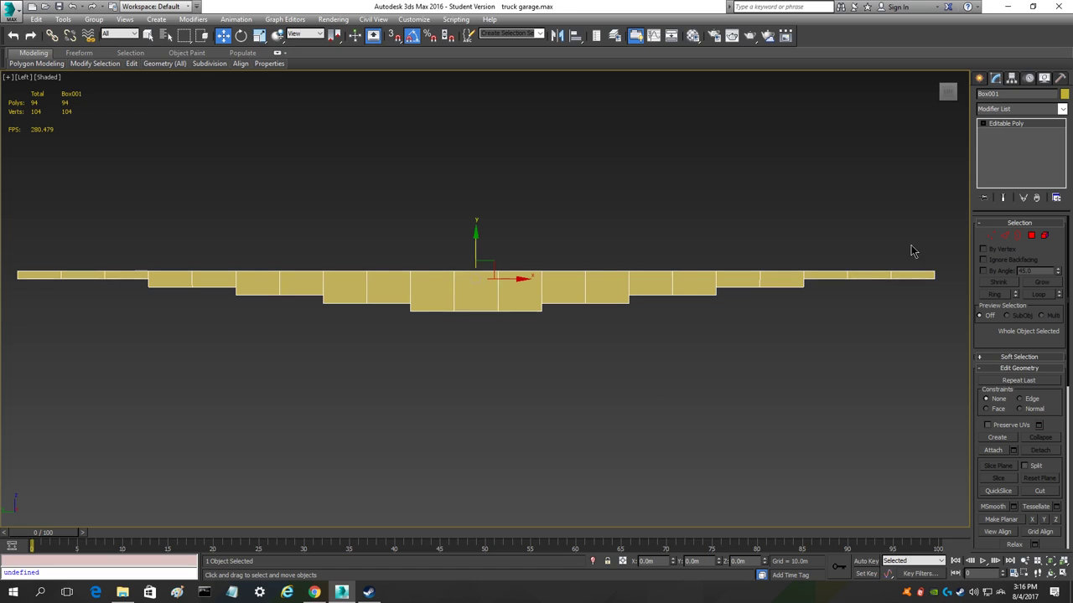
pyautogui.click(1030, 110)
pyautogui.click(1028, 112)
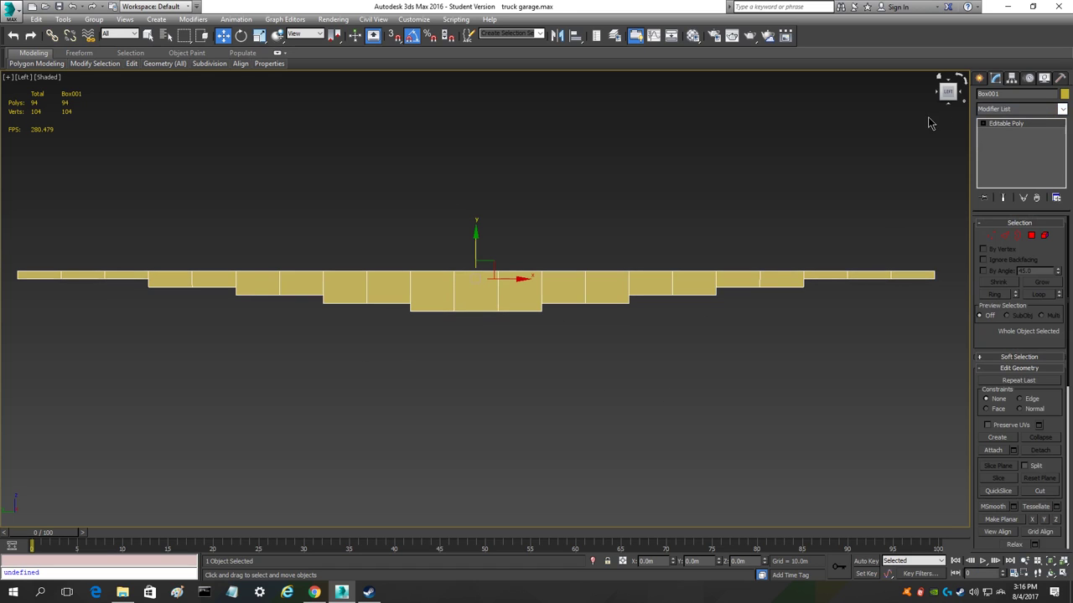
pyautogui.click(1010, 110)
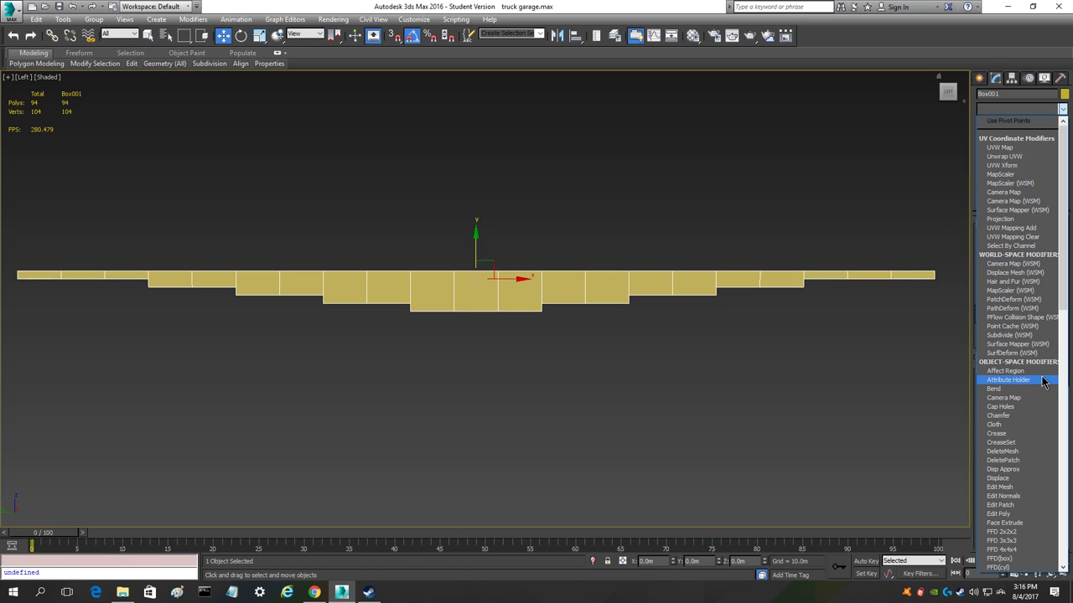
pyautogui.scroll(-8, 1037, 365)
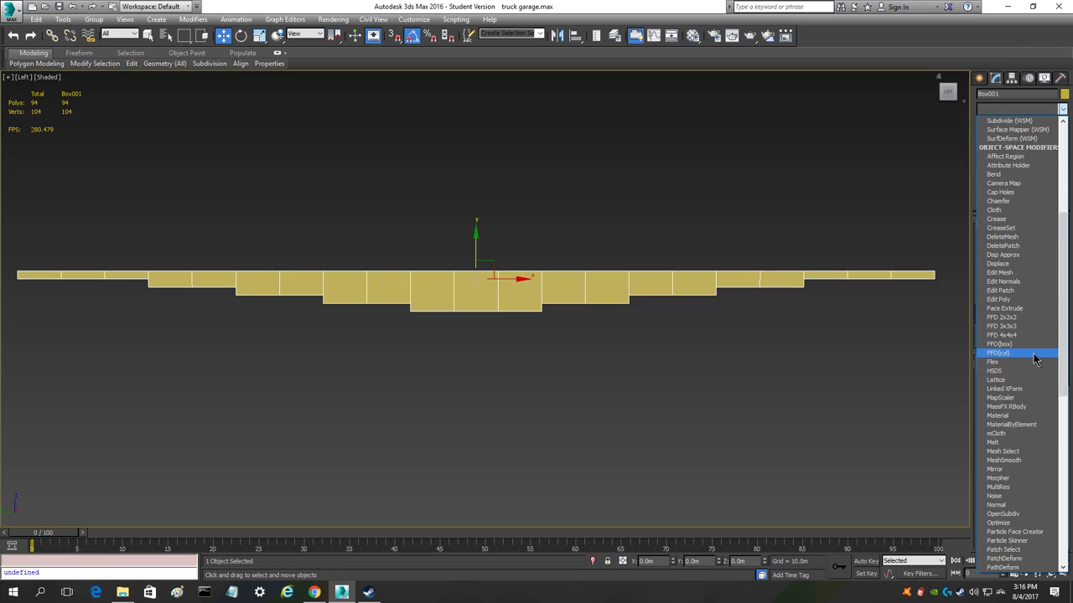
pyautogui.scroll(3, 1035, 361)
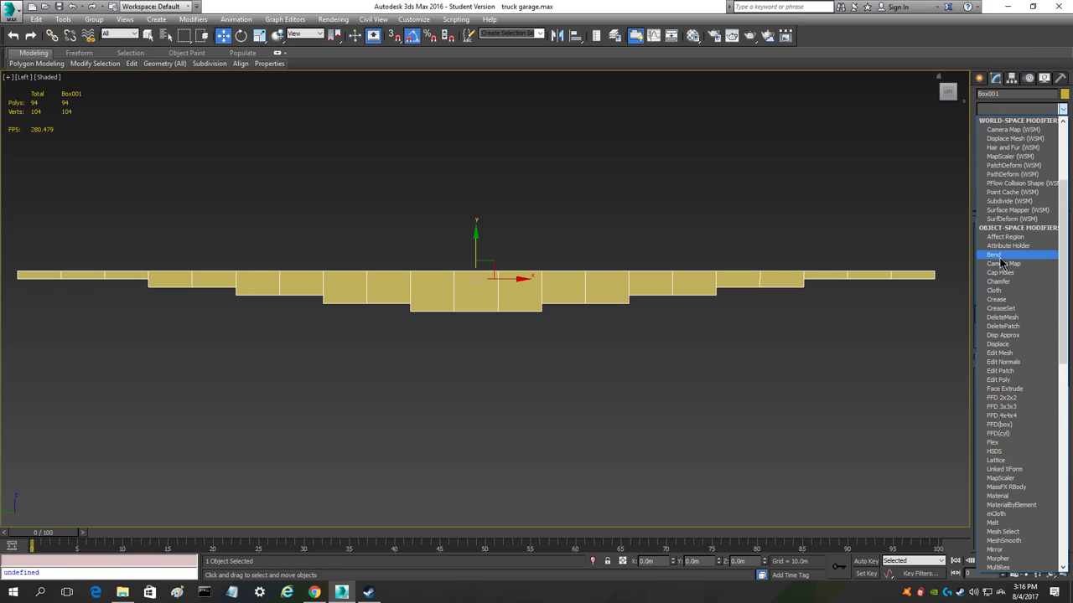
pyautogui.click(994, 255)
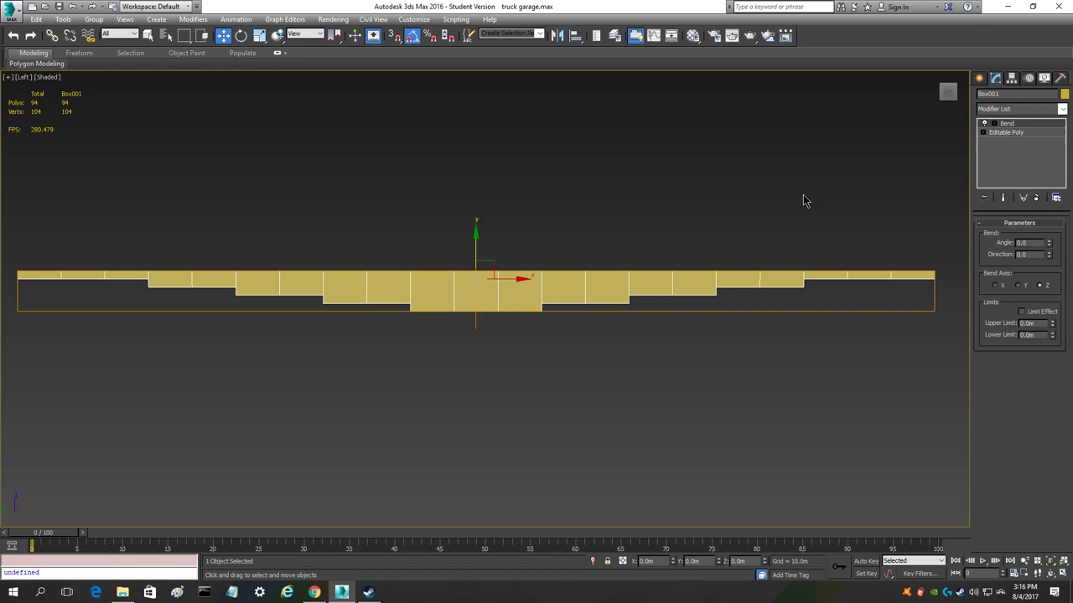
# - Set the Bend angle to 34 and the bend axis to Y
pyautogui.scroll(-2, 702, 209)
pyautogui.moveTo(945, 92); pyautogui.dragTo(925, 102)
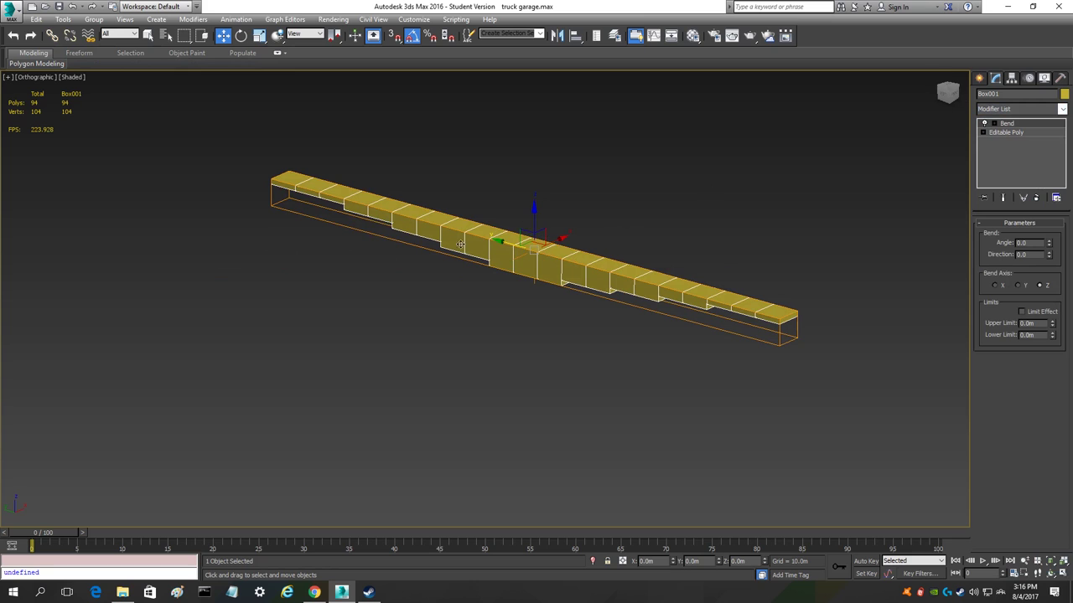
pyautogui.moveTo(1052, 246); pyautogui.dragTo(958, 203)
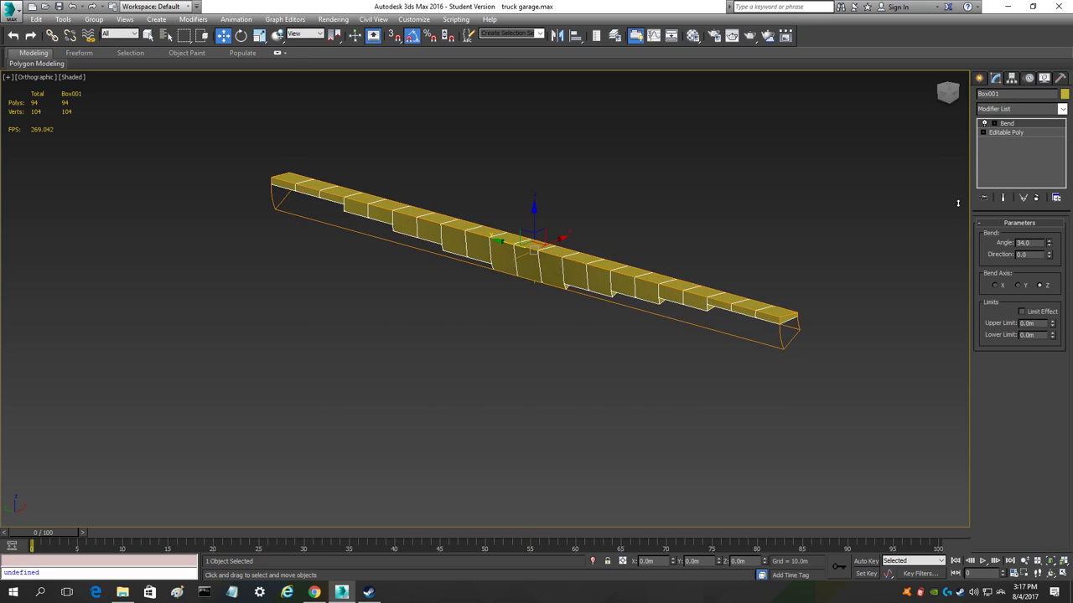
pyautogui.click(1019, 285)
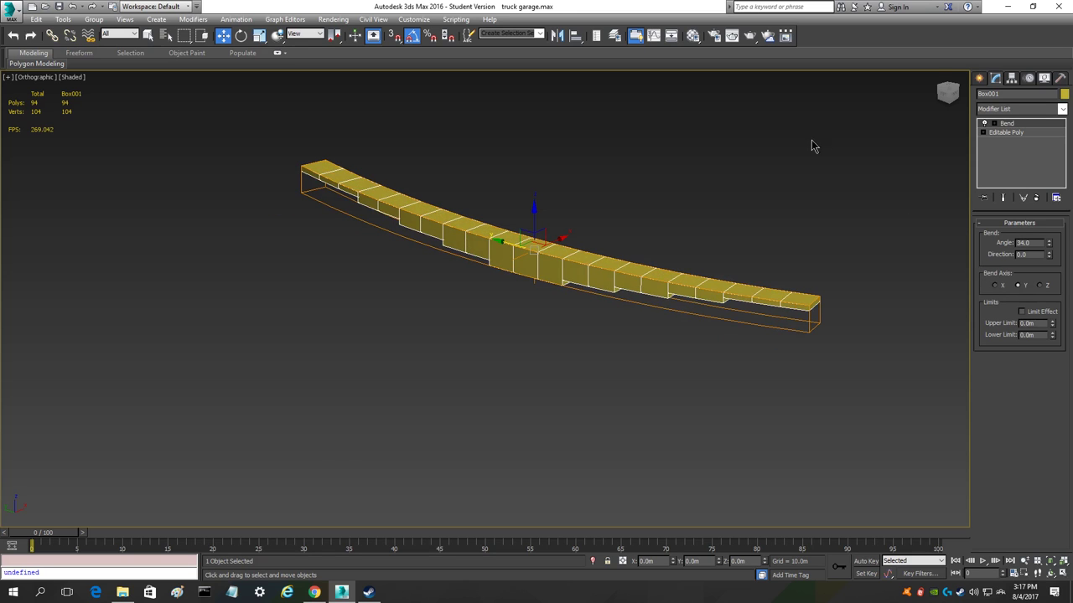
# - Set the Bend direction to 90 so the object curves vertically along its length
pyautogui.click(938, 99)
pyautogui.moveTo(939, 99)
pyautogui.mouseDown()
pyautogui.moveTo(863, 99)
pyautogui.moveTo(1063, 99)
pyautogui.moveTo(834, 99)
pyautogui.moveTo(934, 99)
pyautogui.mouseUp()
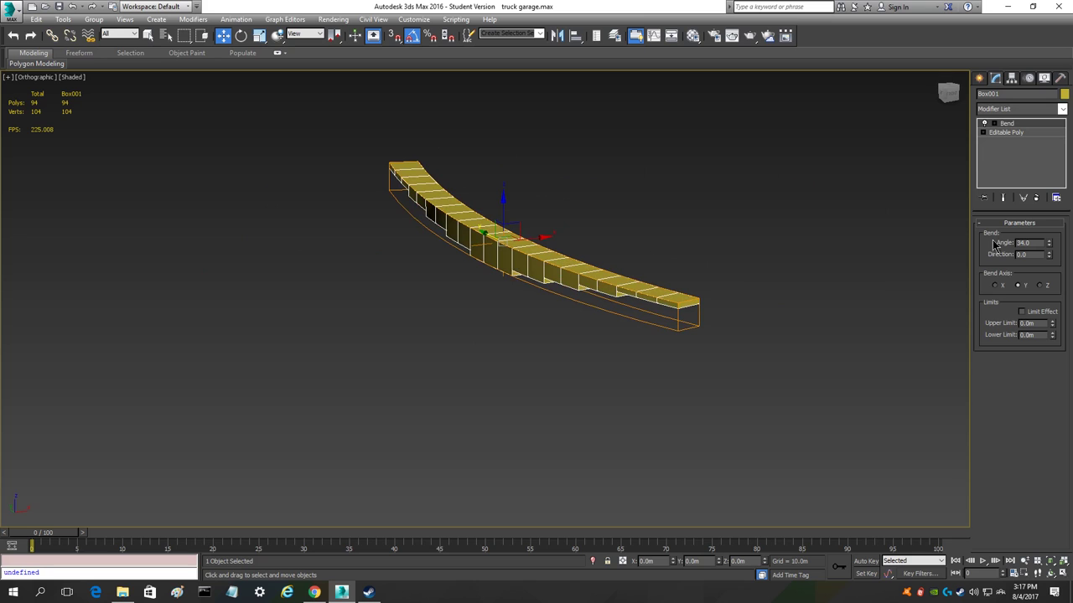
pyautogui.moveTo(1048, 255); pyautogui.dragTo(869, 151)
pyautogui.click(1034, 256)
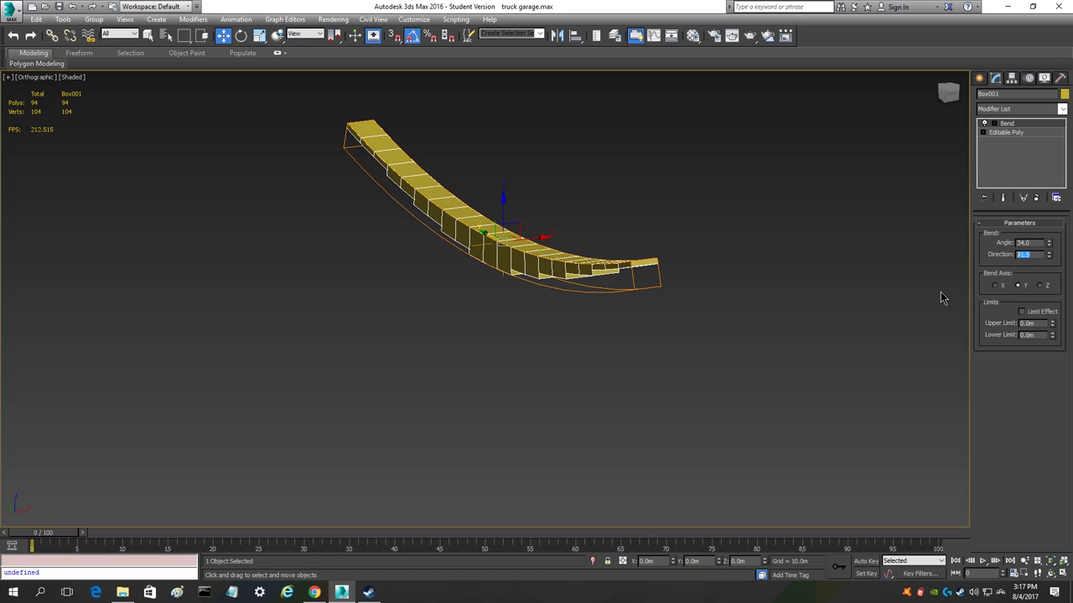
pyautogui.write('90')
pyautogui.press('Return')
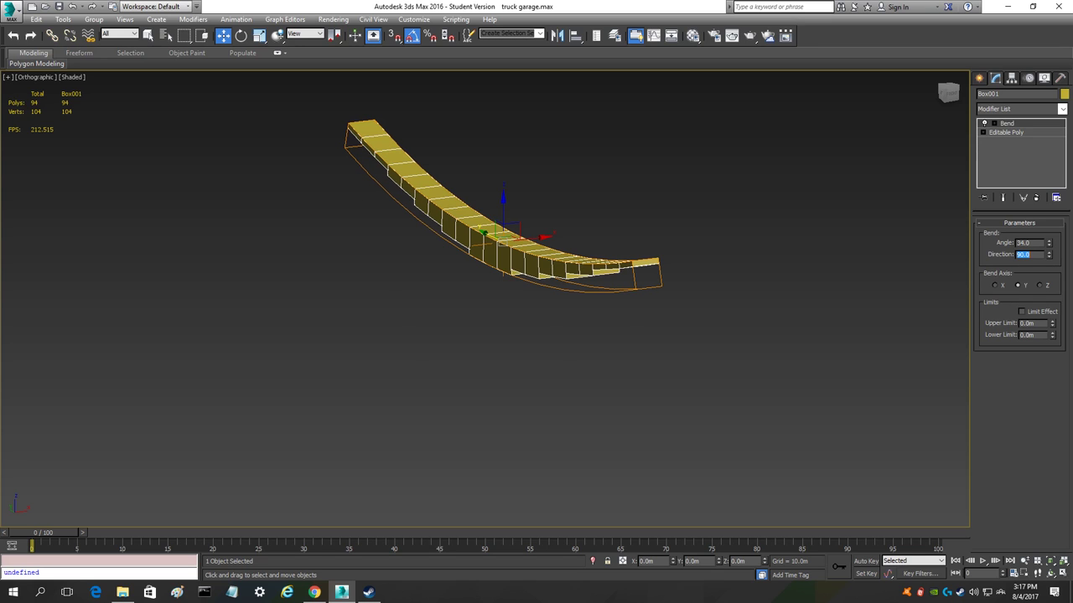
# - Increase the Bend angle to 72, judging the curve in the Left view
pyautogui.moveTo(948, 92)
pyautogui.mouseDown()
pyautogui.moveTo(948, 103)
pyautogui.moveTo(943, 94)
pyautogui.mouseUp()
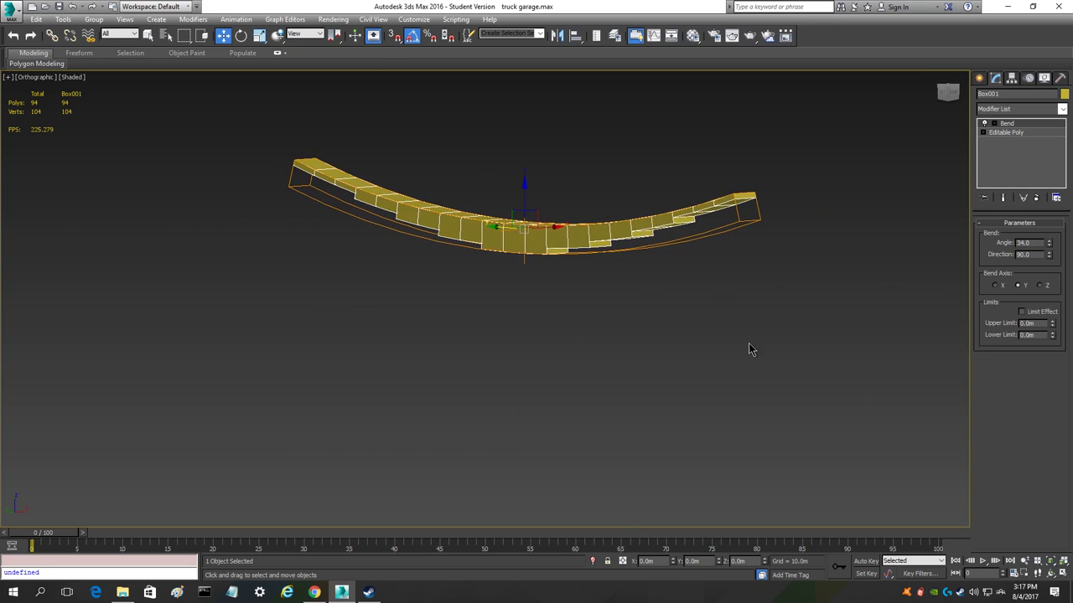
pyautogui.moveTo(1048, 244); pyautogui.dragTo(1018, 227)
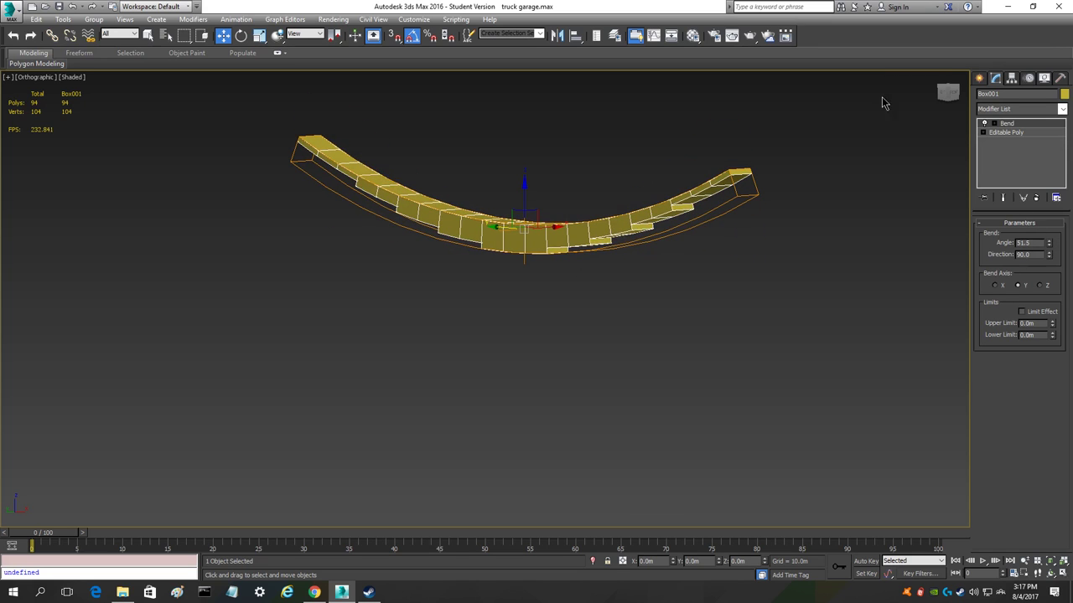
pyautogui.click(941, 93)
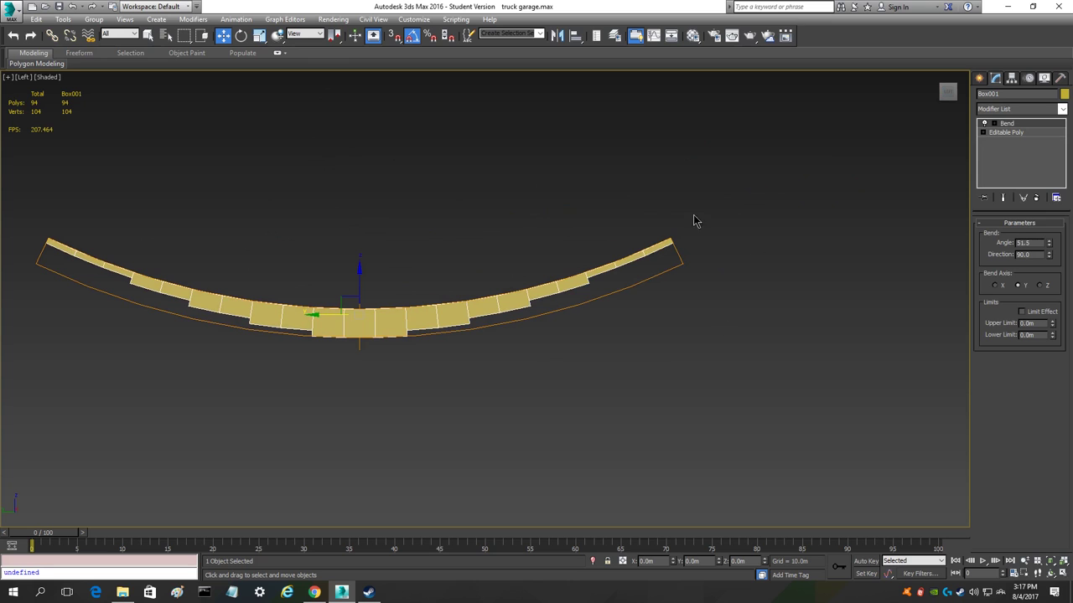
pyautogui.moveTo(1048, 243); pyautogui.dragTo(977, 243)
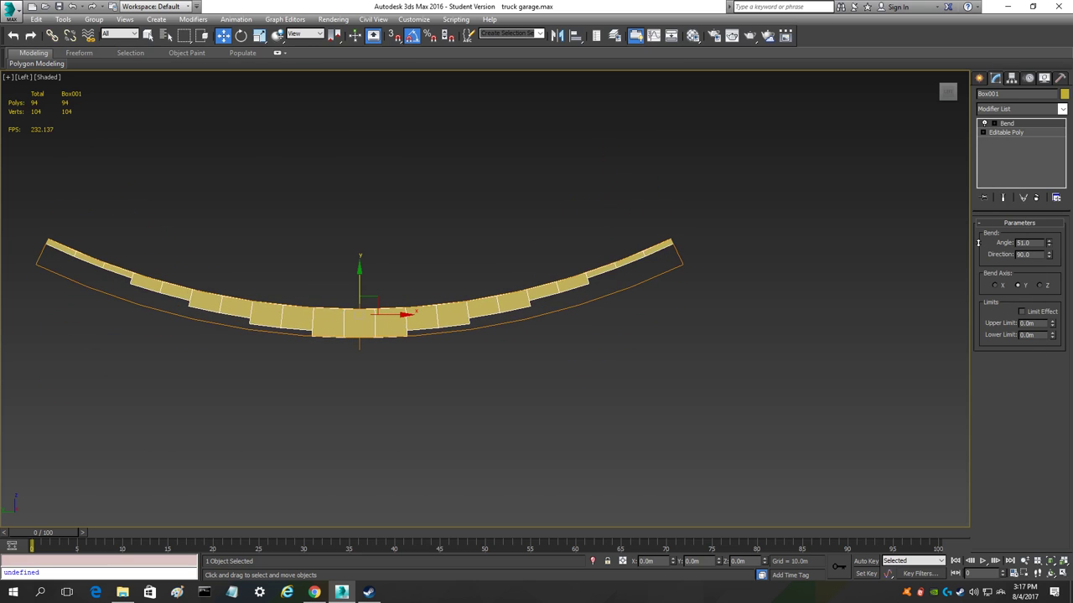
pyautogui.moveTo(340, 359); pyautogui.dragTo(434, 375, button='middle')
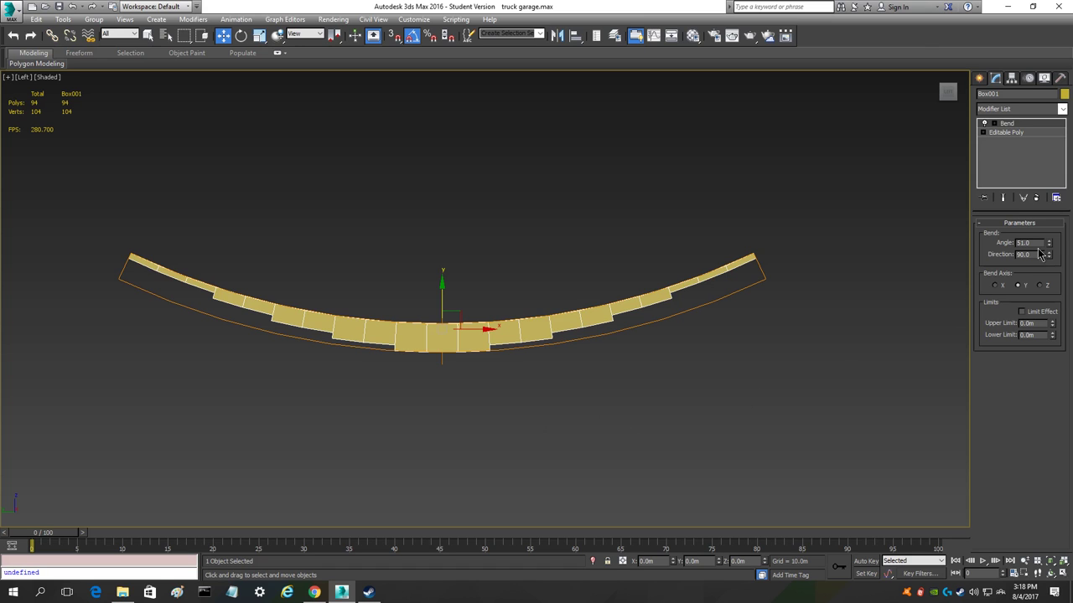
pyautogui.moveTo(1049, 247); pyautogui.dragTo(1015, 221)
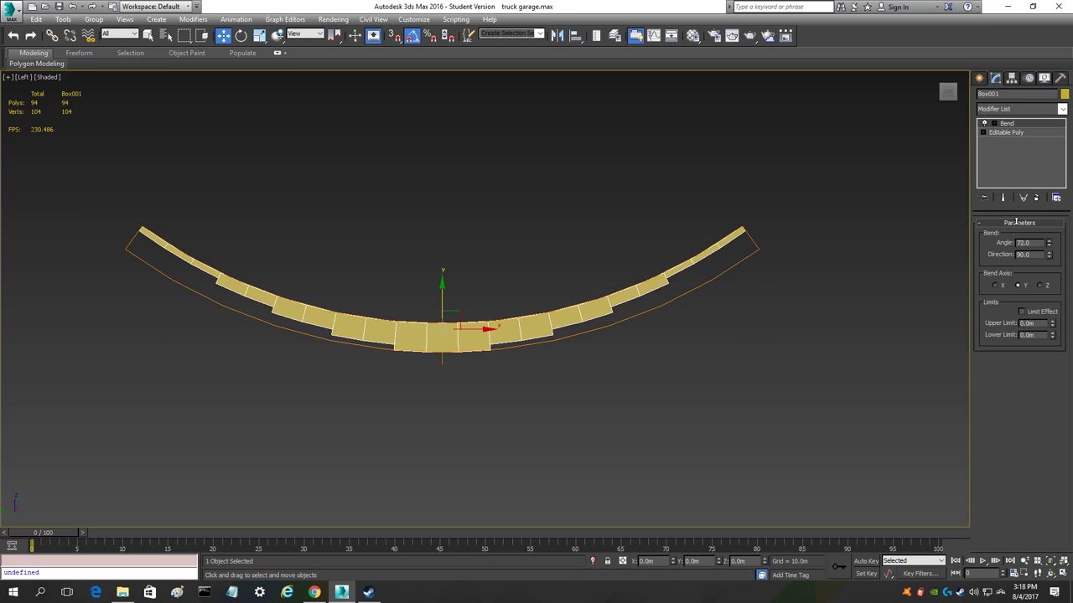
# - Try scaling the bent object down uniformly to about 89%
pyautogui.rightClick(518, 249)
pyautogui.click(578, 280)
pyautogui.moveTo(450, 318); pyautogui.dragTo(411, 320)
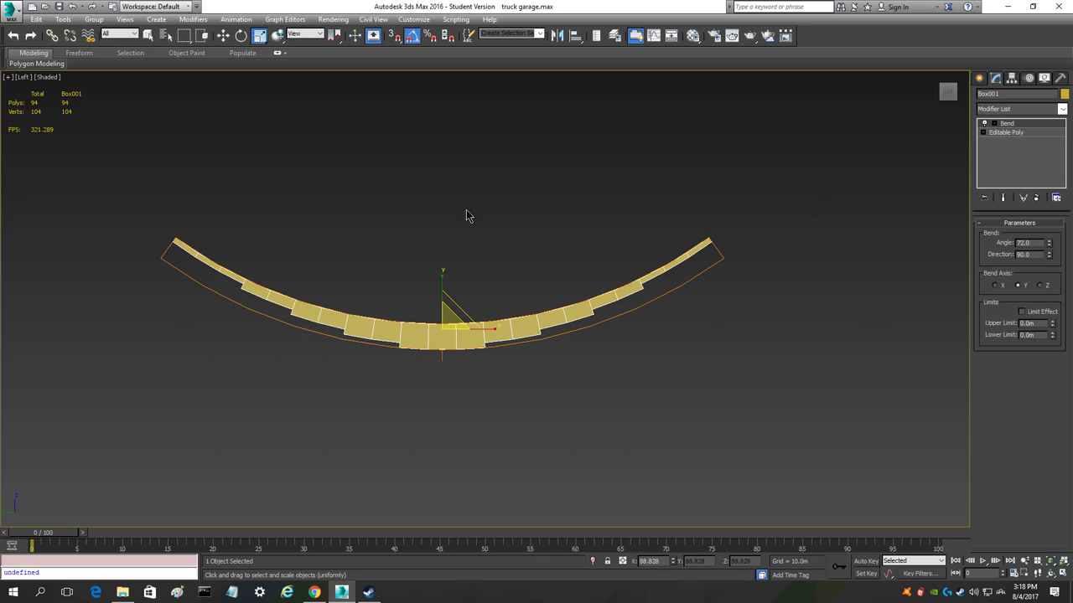
pyautogui.hotkey('ctrl', 'z')
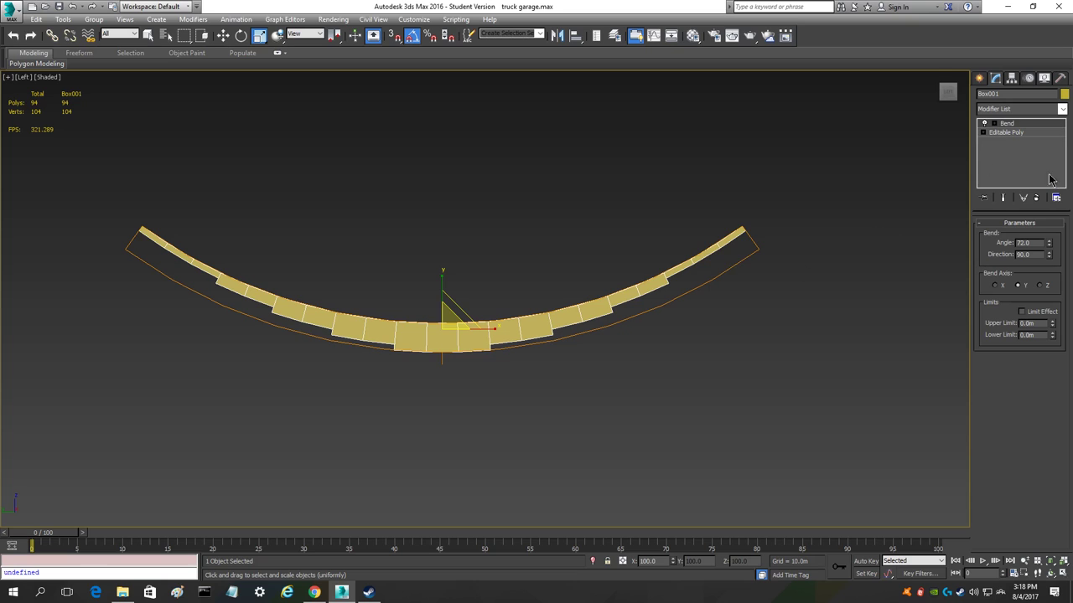
# - Go down to the Editable Poly level beneath the Bend and scale the object's length to about 58%
pyautogui.click(1009, 134)
pyautogui.press('r')
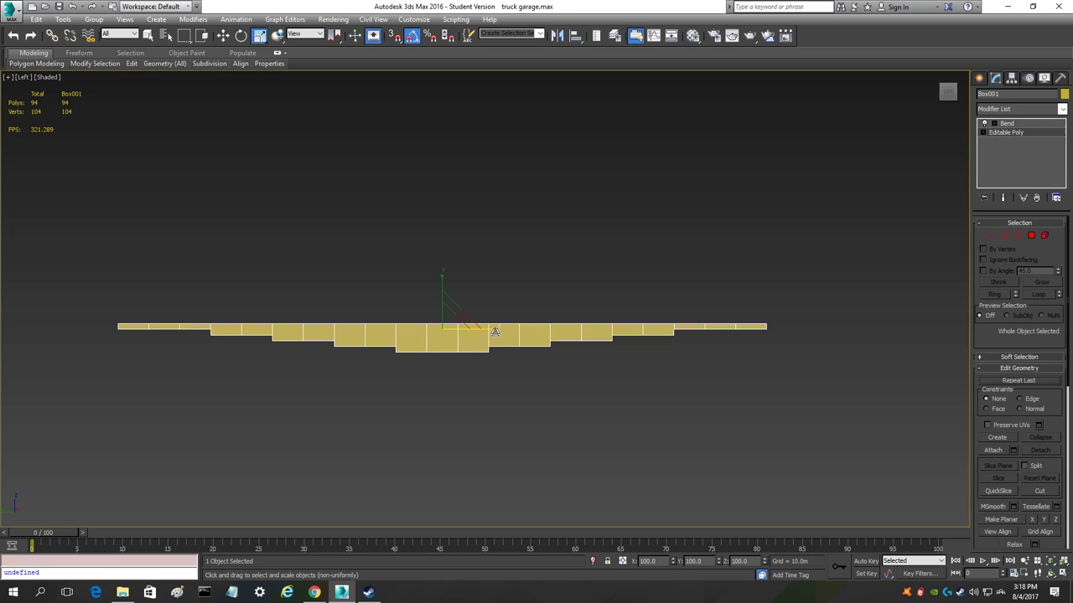
pyautogui.moveTo(495, 332); pyautogui.dragTo(467, 307)
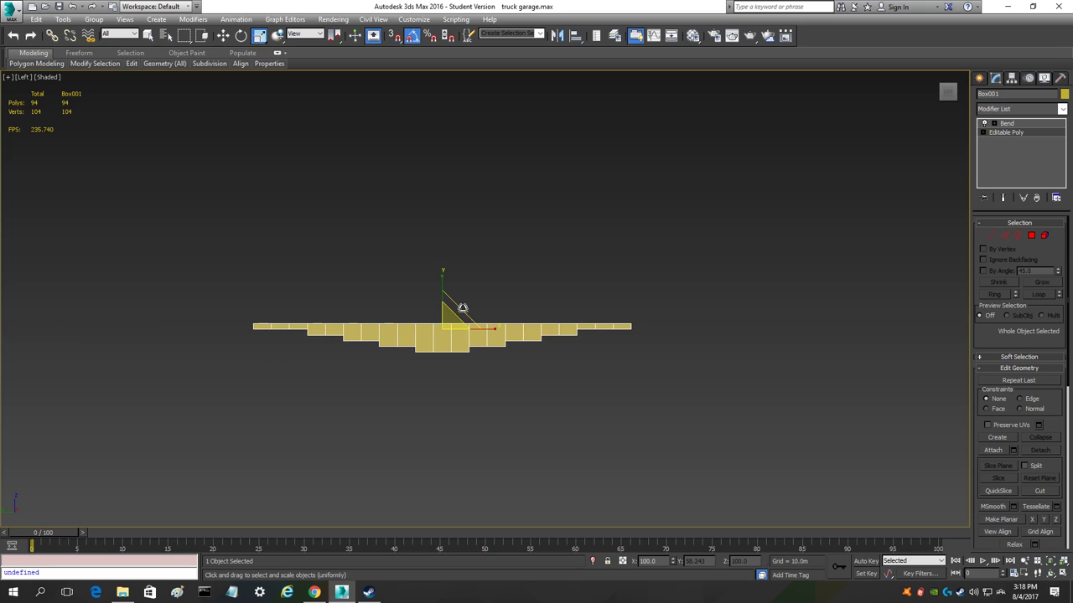
# - Try scaling the Editable Poly up to about 389% in length and 190% in height, and undo the recent scaling
pyautogui.scroll(5, 443, 331)
pyautogui.scroll(7, 443, 332)
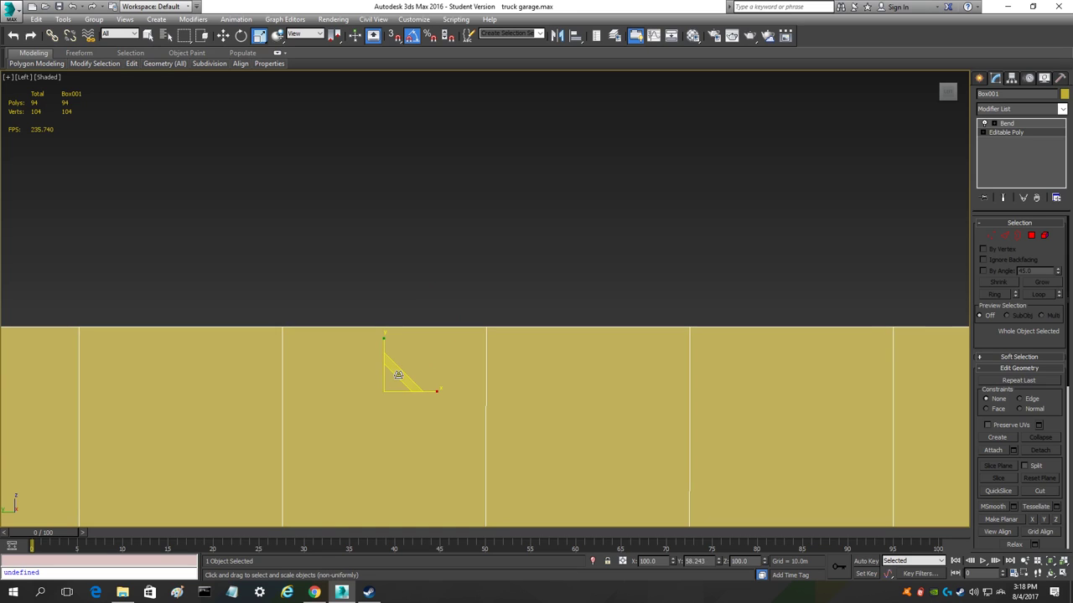
pyautogui.moveTo(399, 376); pyautogui.dragTo(535, 388)
pyautogui.scroll(-4, 520, 388)
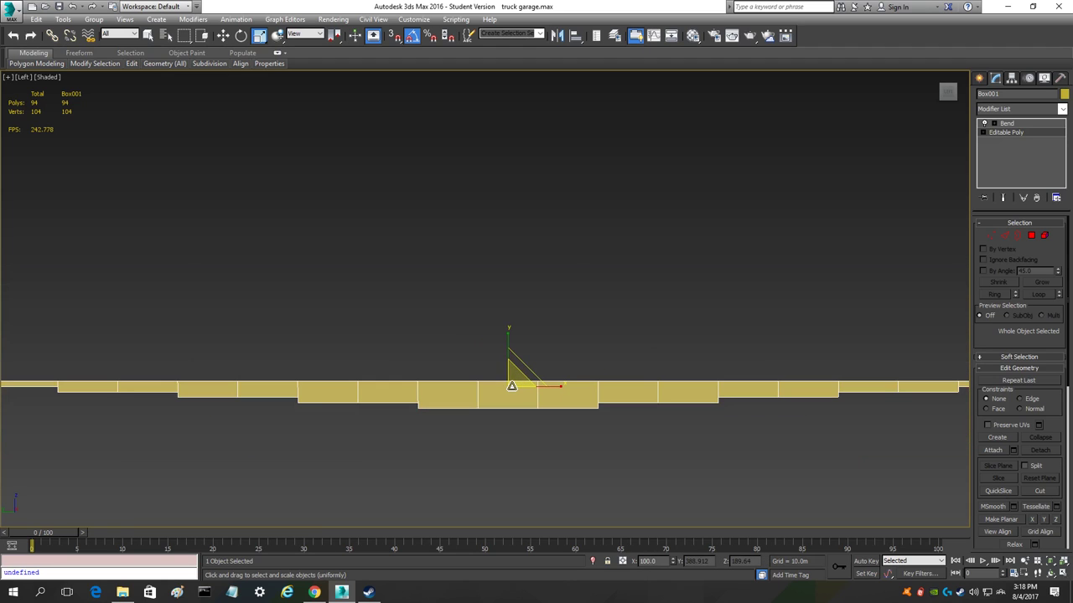
pyautogui.hotkey('ctrl', 'z')
pyautogui.hotkey('ctrl', 'z')
pyautogui.hotkey('ctrl', 'z')
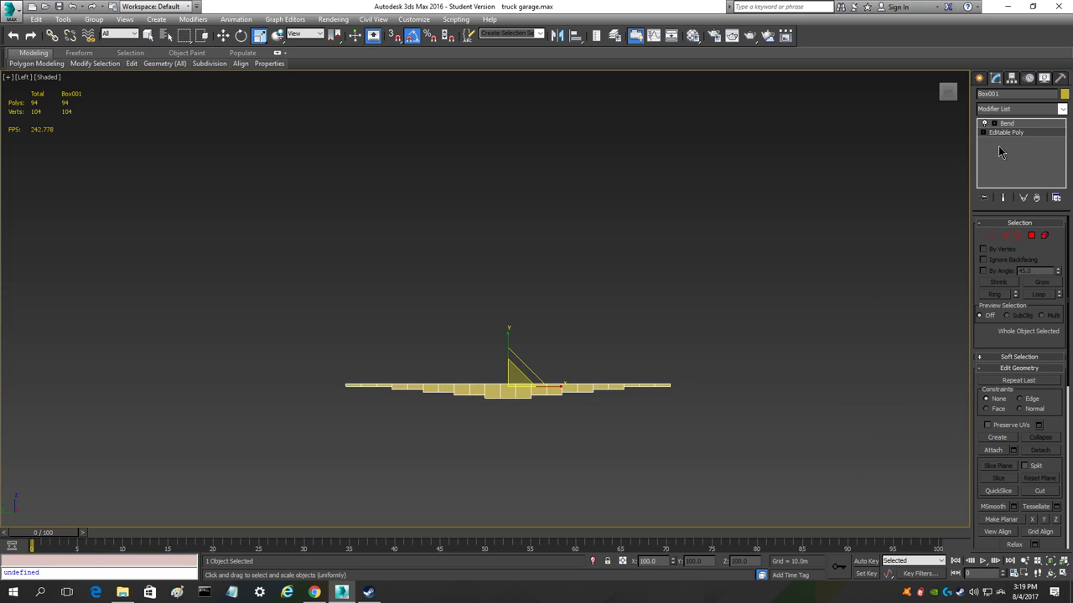
# - Stretch the Editable Poly's length to about 140%
pyautogui.scroll(5, 522, 408)
pyautogui.scroll(-2, 469, 386)
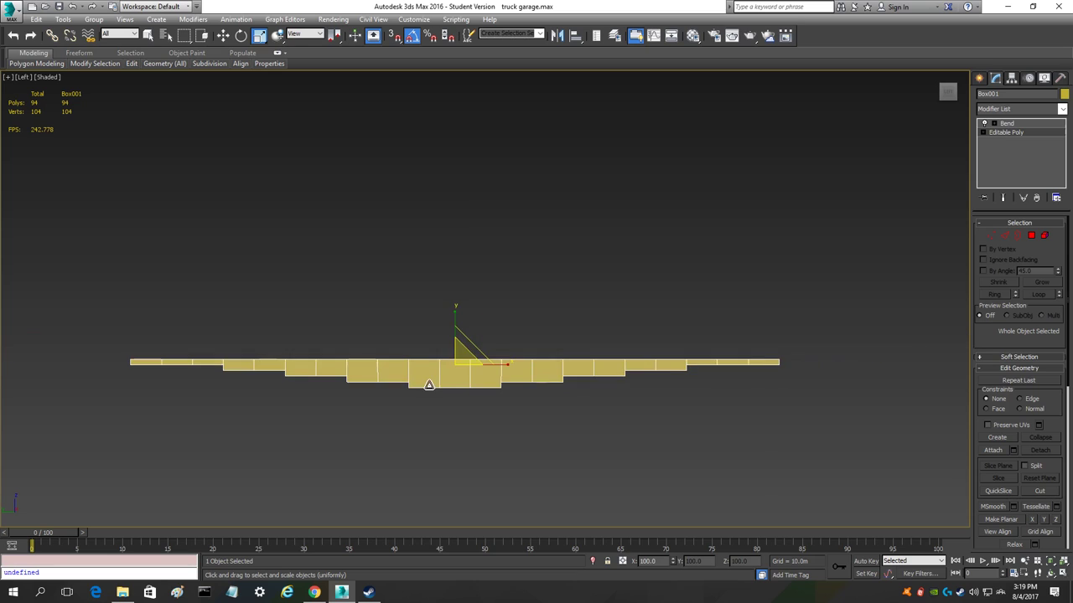
pyautogui.moveTo(457, 390); pyautogui.dragTo(482, 363, button='middle')
pyautogui.hotkey('ctrl', 'e')
pyautogui.moveTo(527, 338); pyautogui.dragTo(549, 341)
# - Return to the Bend modifier and increase its angle to 75
pyautogui.click(1010, 123)
pyautogui.scroll(-3, 611, 284)
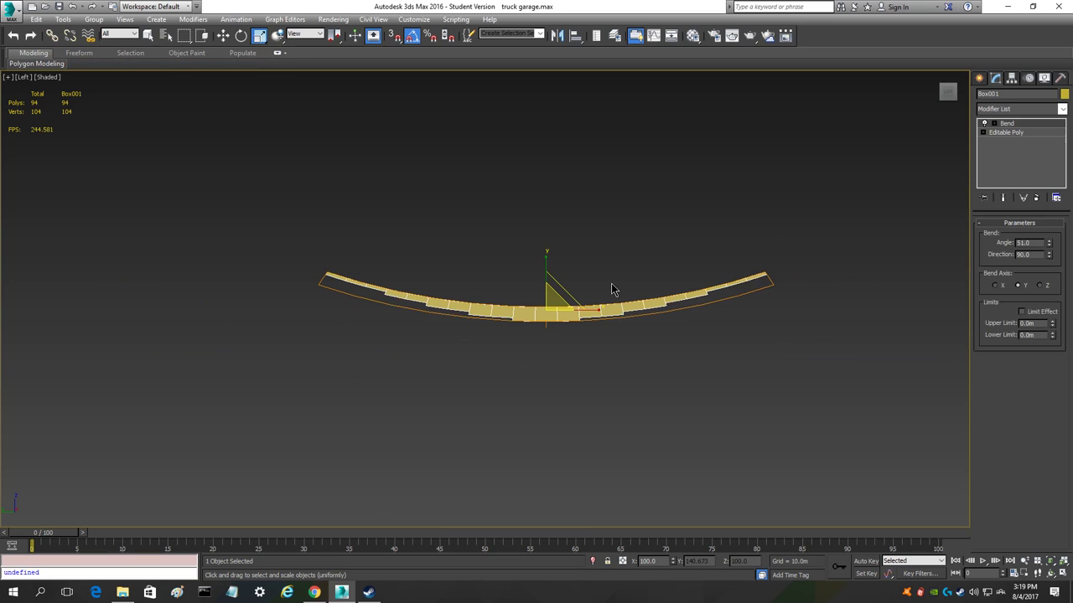
pyautogui.moveTo(1048, 244); pyautogui.dragTo(1041, 191)
pyautogui.scroll(2, 618, 305)
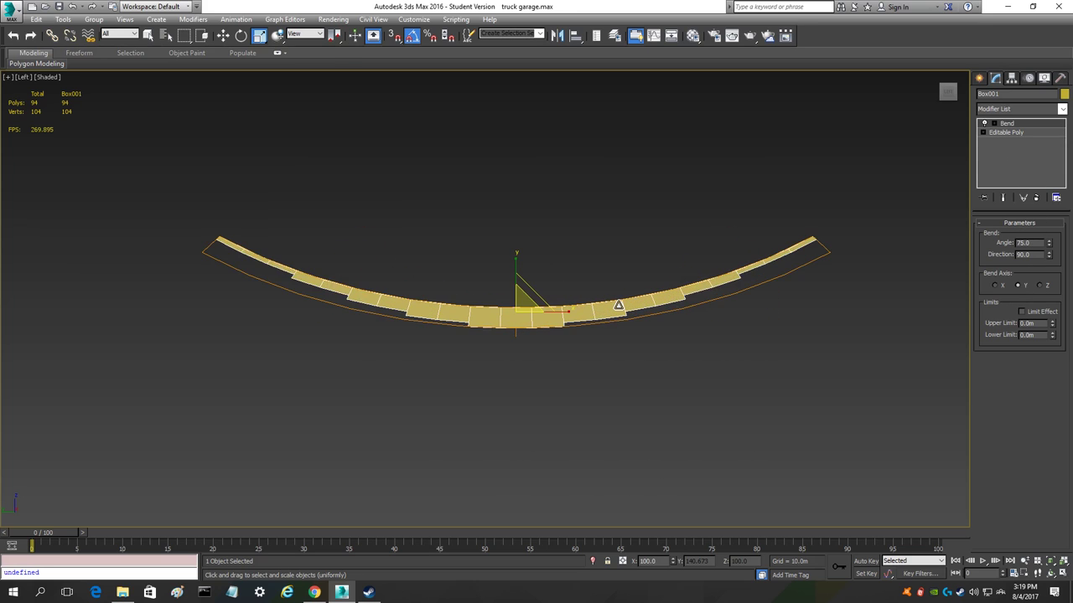
pyautogui.scroll(2, 618, 305)
pyautogui.scroll(-1, 619, 305)
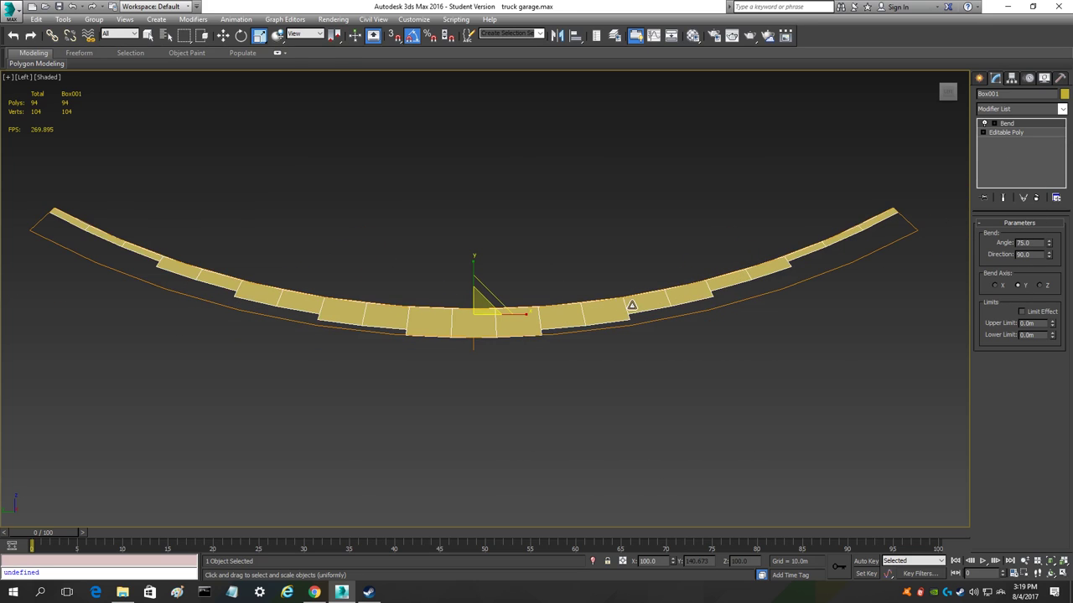
# - Scale the Editable Poly's length down to about 79% beneath the Bend, and reduce the Bend angle to 49.5
pyautogui.moveTo(630, 318); pyautogui.dragTo(630, 330, button='middle')
pyautogui.click(1020, 134)
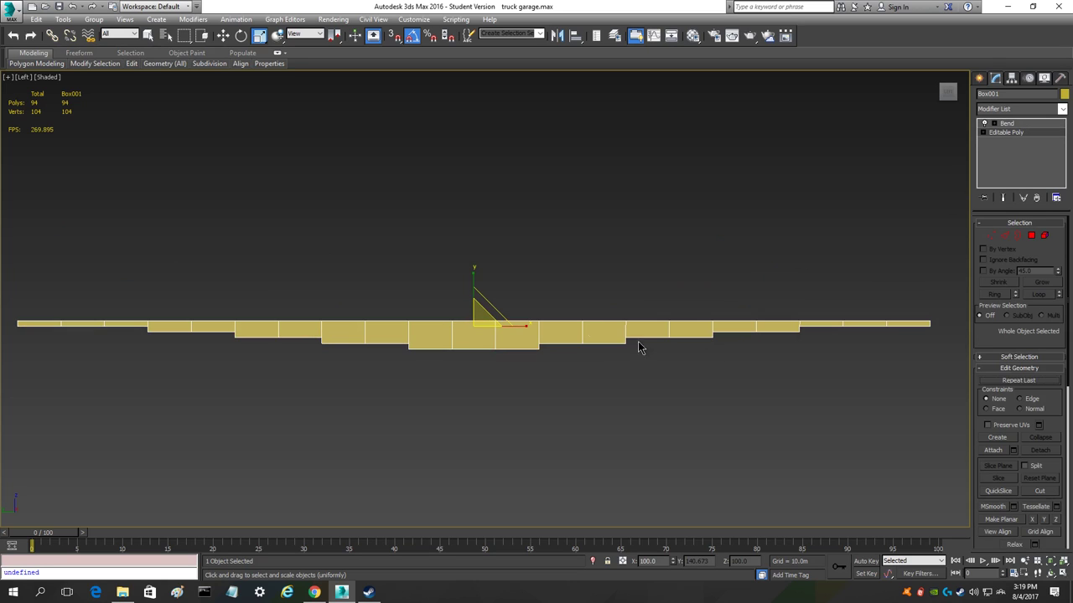
pyautogui.moveTo(513, 329); pyautogui.dragTo(492, 333)
pyautogui.click(1001, 123)
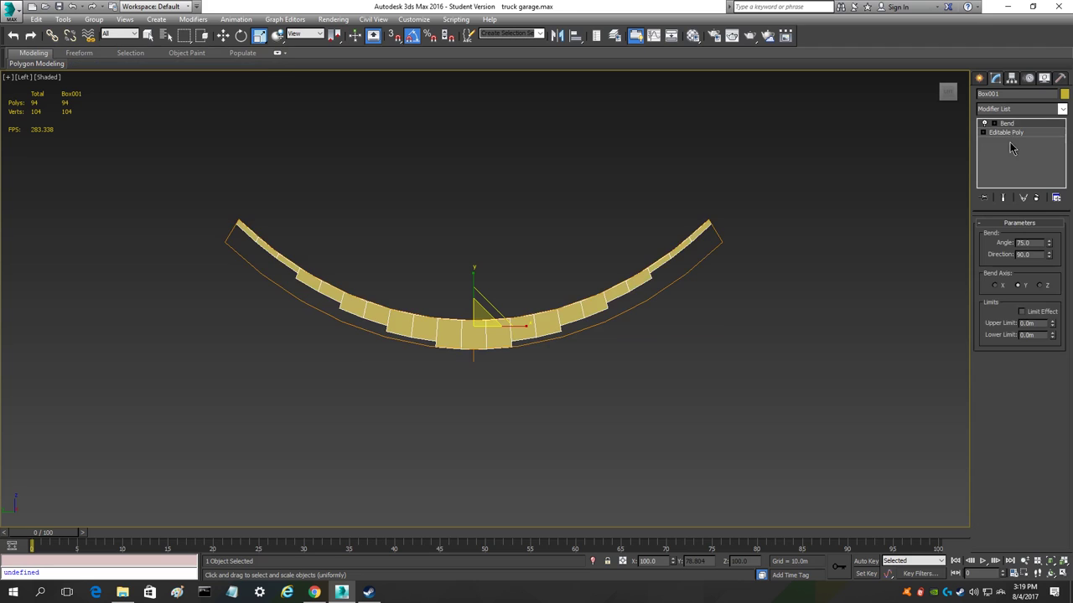
pyautogui.moveTo(1047, 244); pyautogui.dragTo(776, 289)
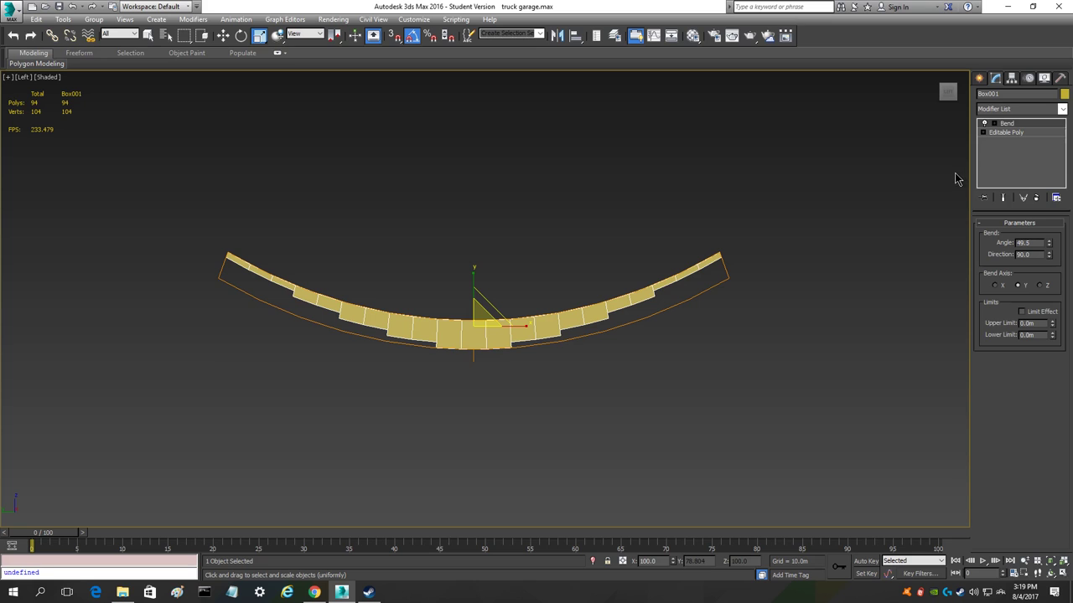
# - Stretch the Editable Poly's length to about 127% beneath the Bend and return to the Bend level
pyautogui.moveTo(948, 93)
pyautogui.mouseDown()
pyautogui.moveTo(929, 99)
pyautogui.moveTo(948, 94)
pyautogui.mouseUp()
pyautogui.click(1005, 134)
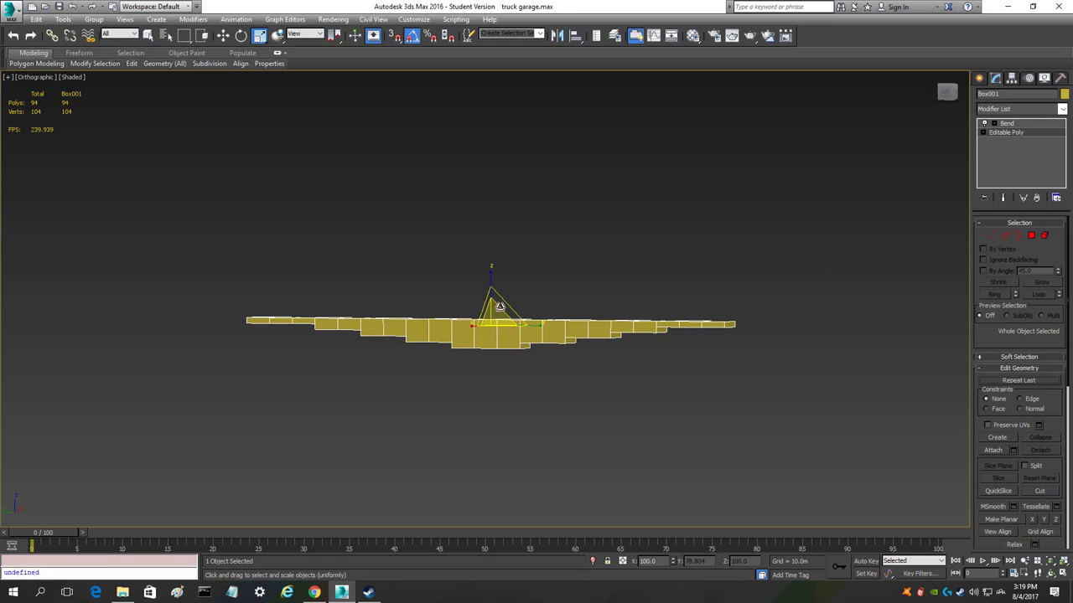
pyautogui.click(1008, 124)
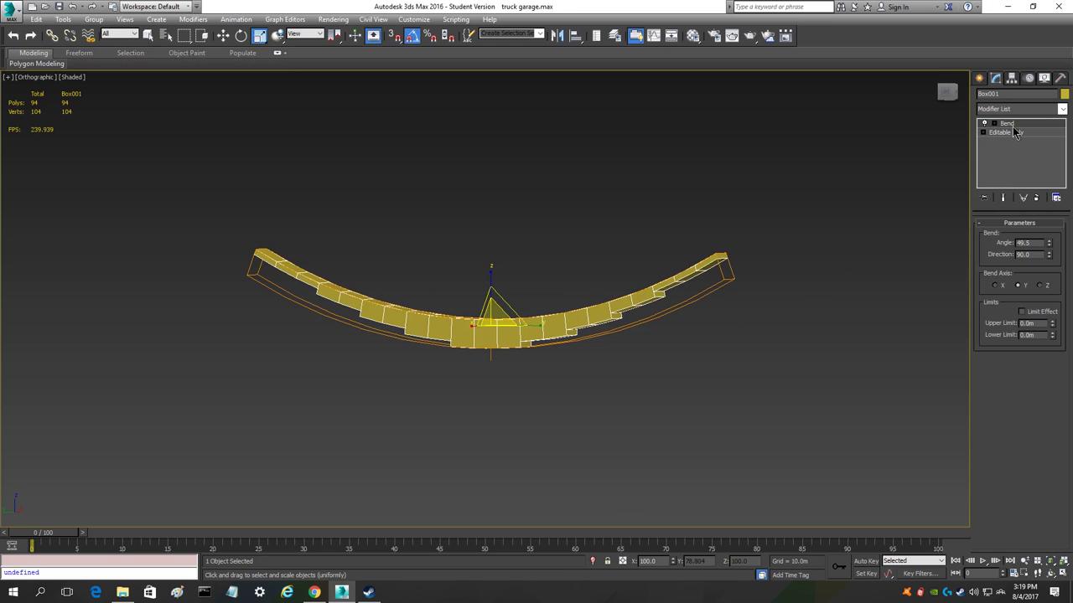
pyautogui.moveTo(945, 92); pyautogui.dragTo(947, 92)
pyautogui.click(1005, 133)
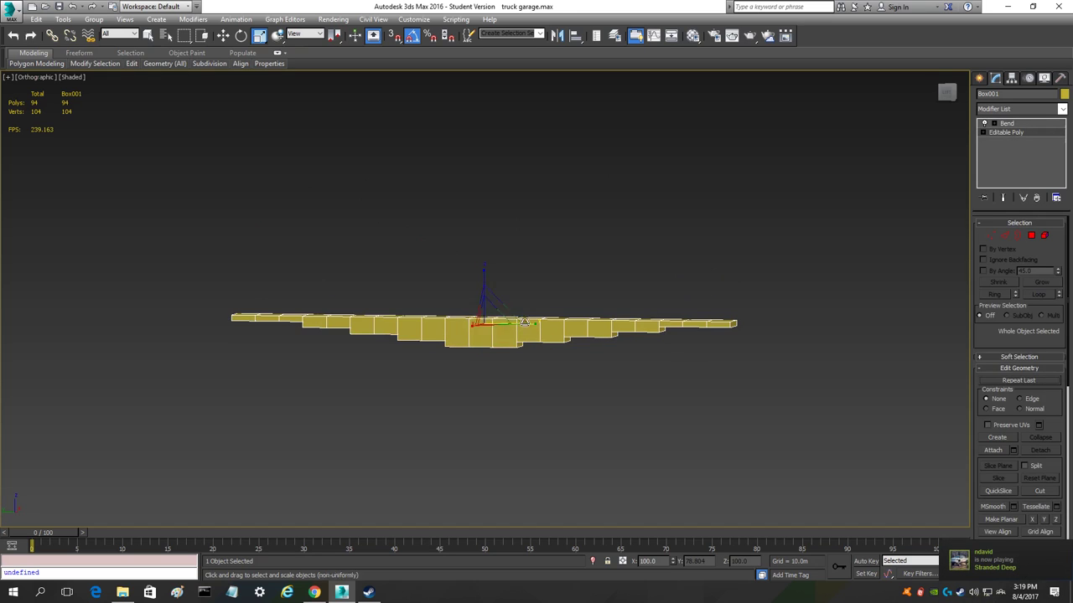
pyautogui.moveTo(524, 324); pyautogui.dragTo(566, 328)
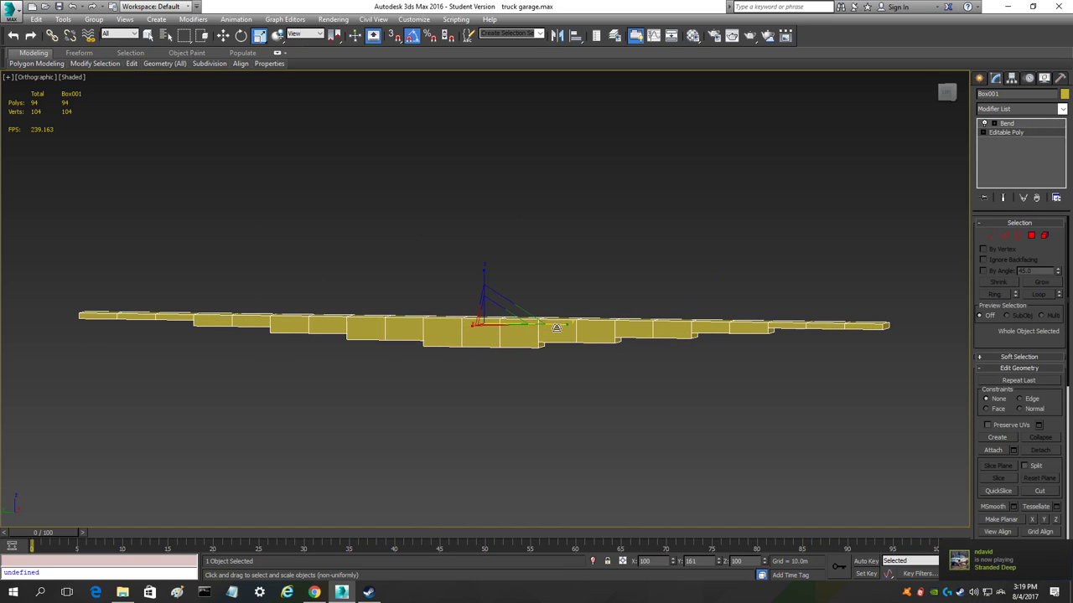
pyautogui.click(1012, 124)
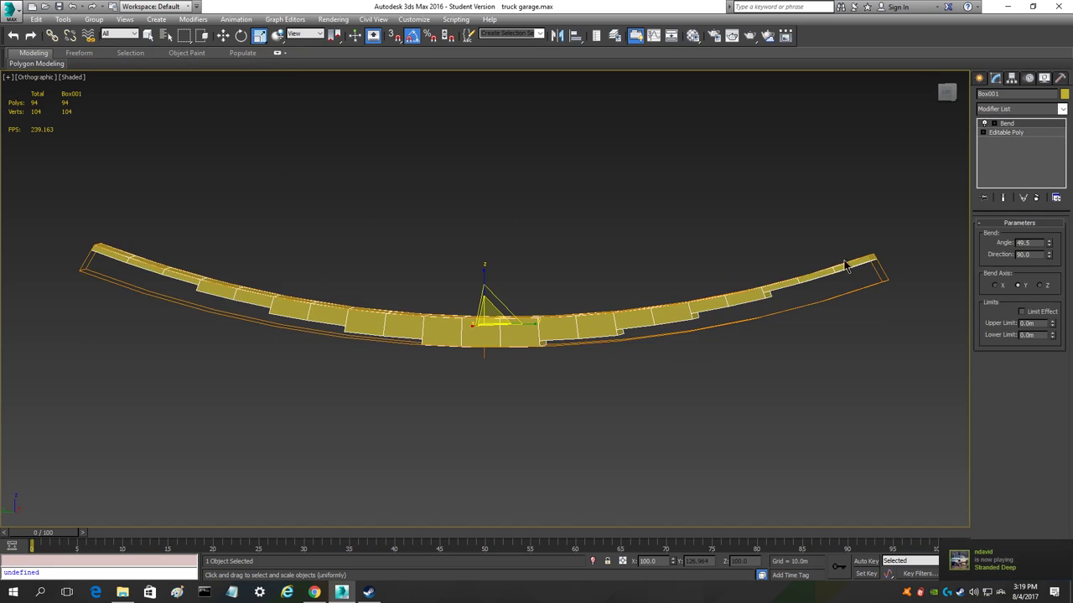
# - Examine the bent leaf spring's curve and stepped underside close up, from several angles and in the Left view
pyautogui.click(651, 386)
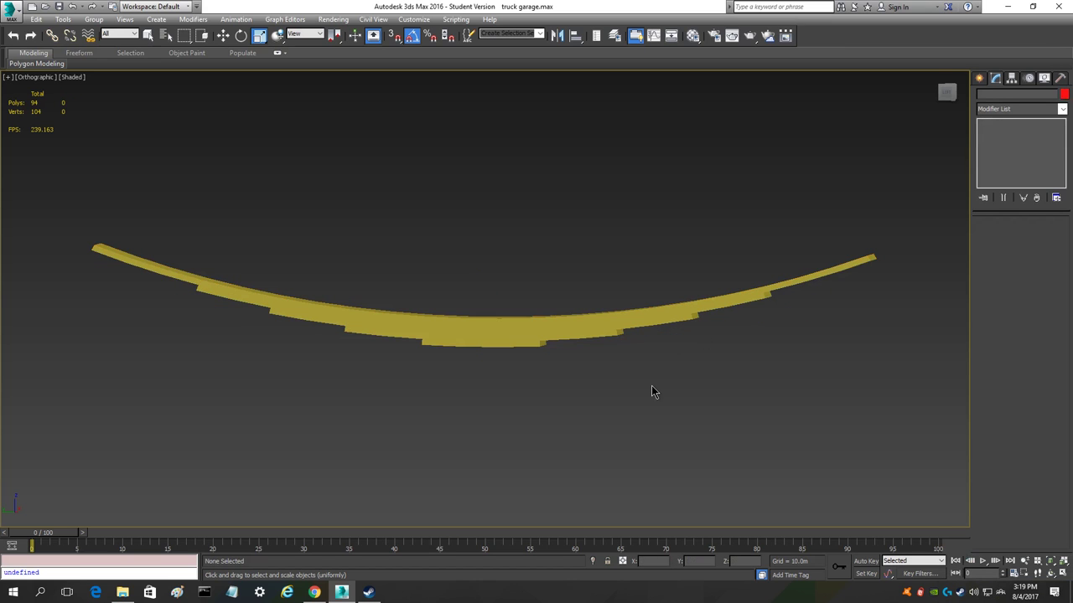
pyautogui.moveTo(945, 95); pyautogui.dragTo(737, 117)
pyautogui.moveTo(1030, 205); pyautogui.dragTo(931, 198)
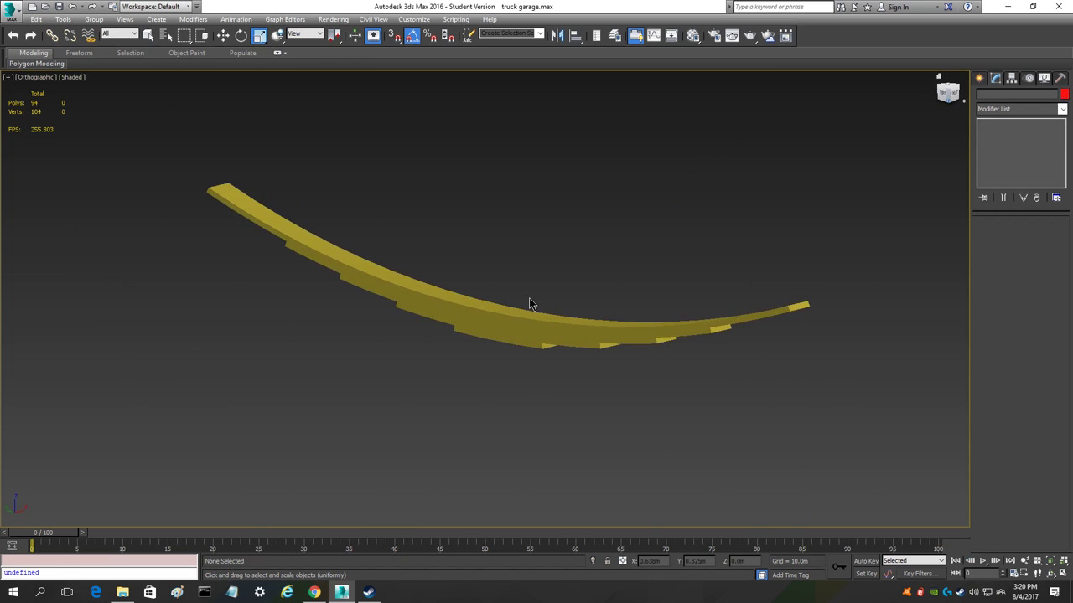
pyautogui.click(456, 305)
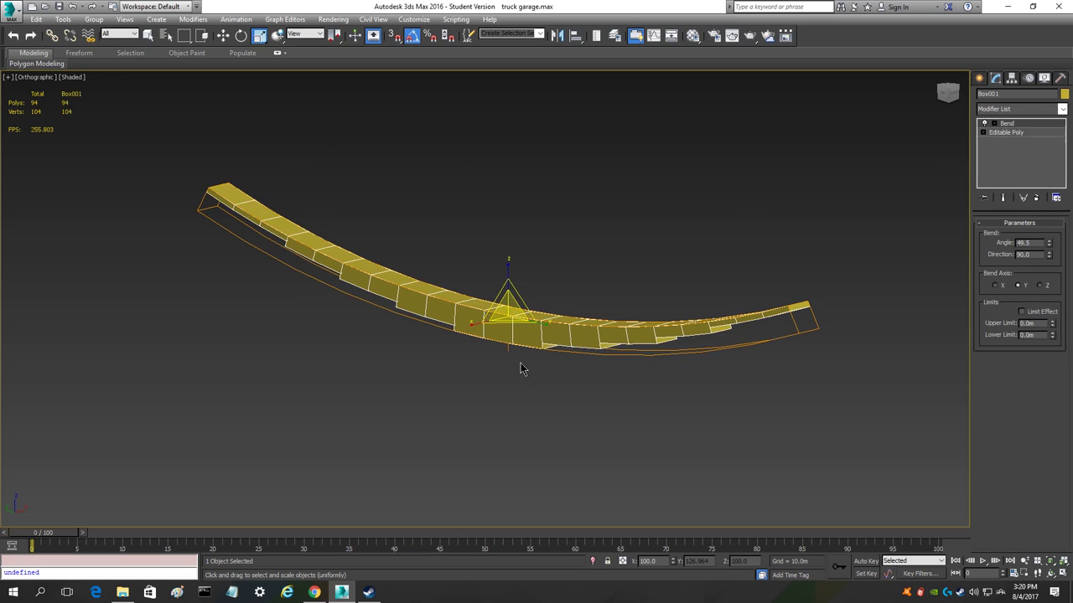
pyautogui.scroll(5, 499, 356)
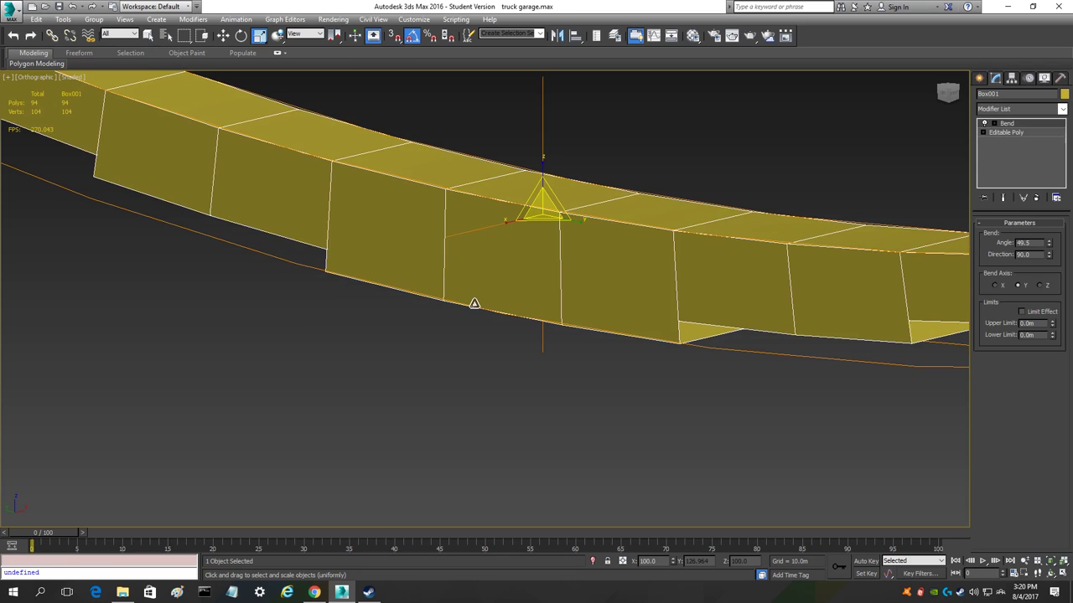
pyautogui.scroll(-5, 474, 303)
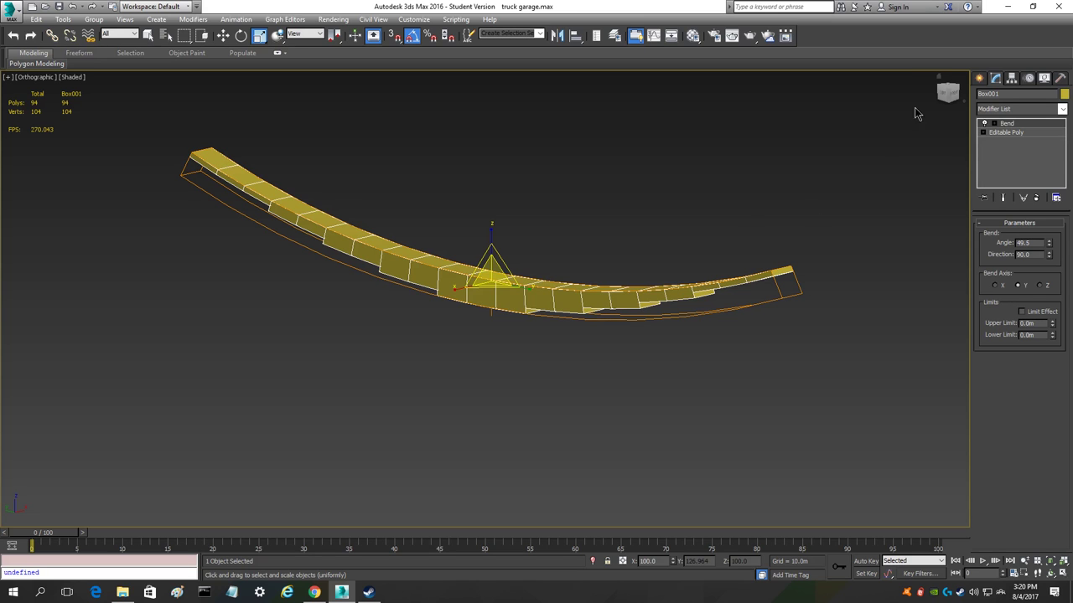
pyautogui.click(951, 93)
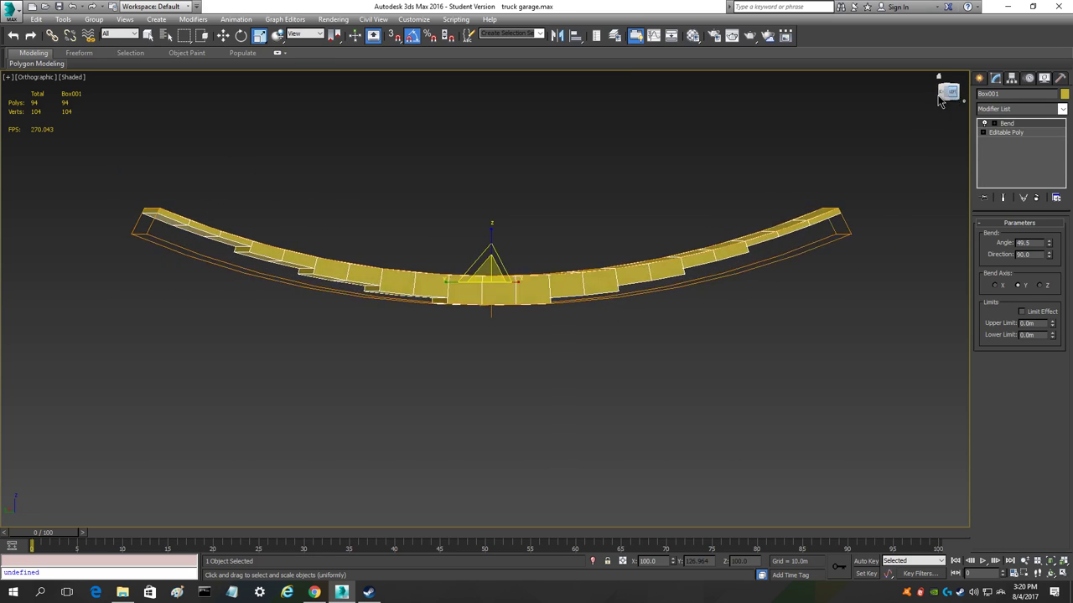
pyautogui.rightClick(555, 235)
pyautogui.click(575, 255)
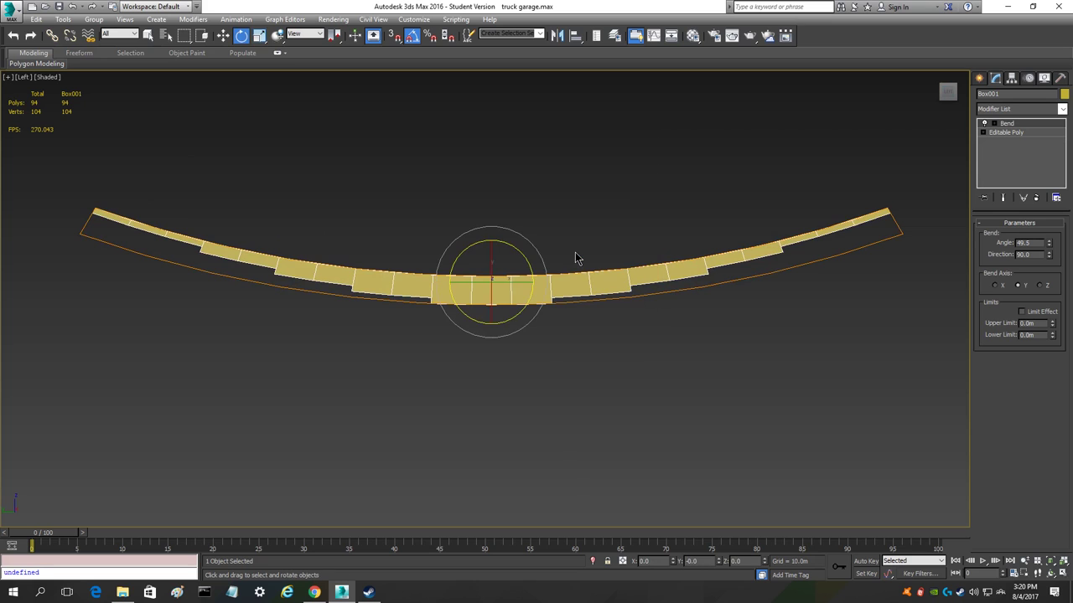
pyautogui.moveTo(499, 322)
pyautogui.mouseDown()
pyautogui.moveTo(471, 340)
pyautogui.moveTo(506, 342)
pyautogui.mouseUp()
pyautogui.moveTo(947, 96)
pyautogui.moveTo(946, 96); pyautogui.dragTo(567, 204)
# - Try converting the bent leaf spring to Editable Poly, and undo the conversion
pyautogui.rightClick(492, 136)
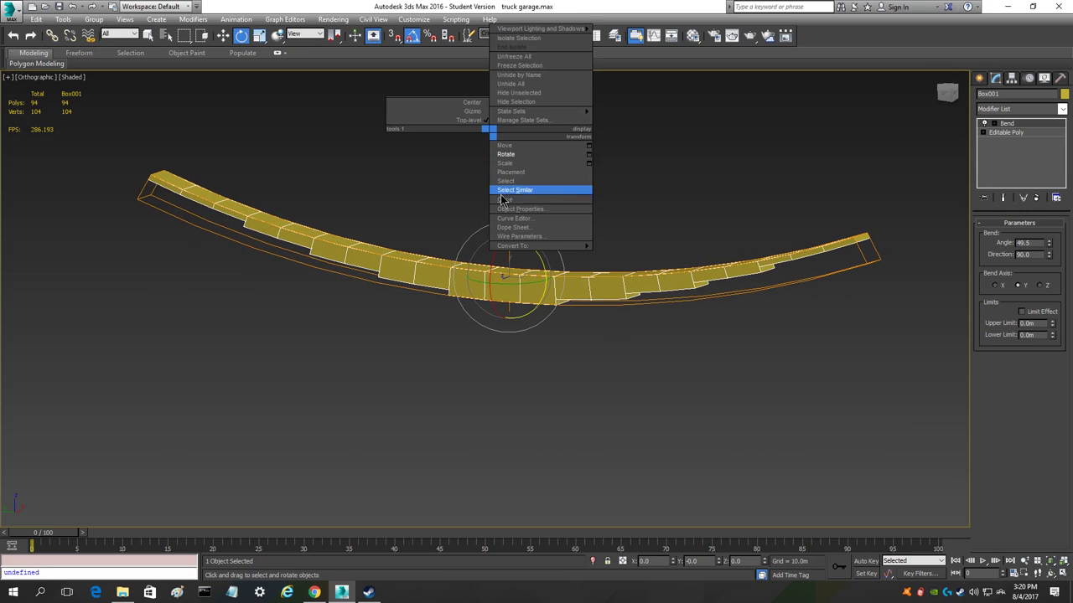
pyautogui.moveTo(582, 250)
pyautogui.click(632, 261)
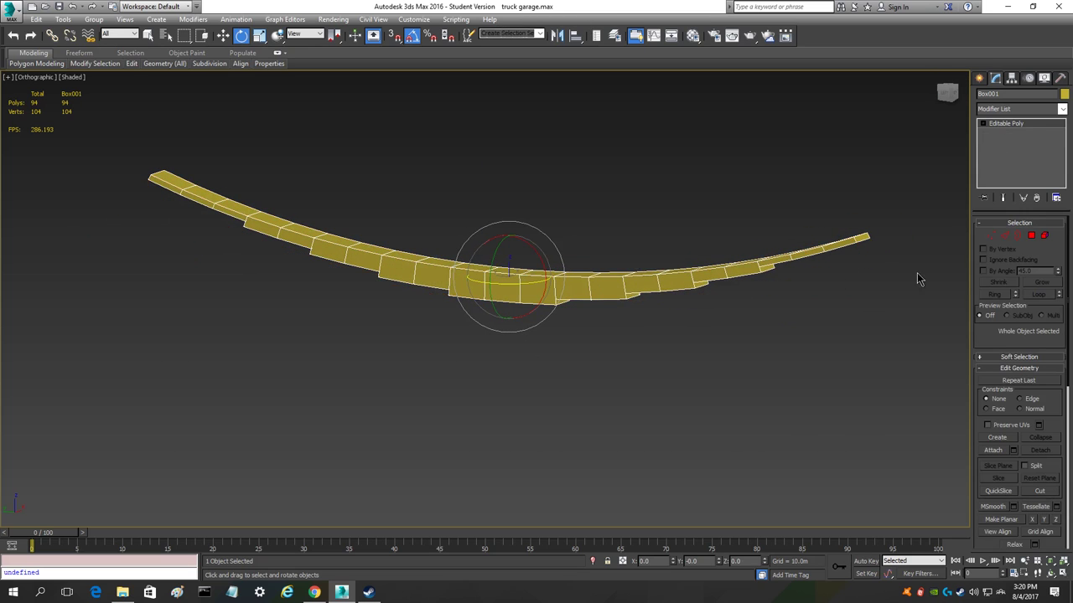
pyautogui.click(402, 350)
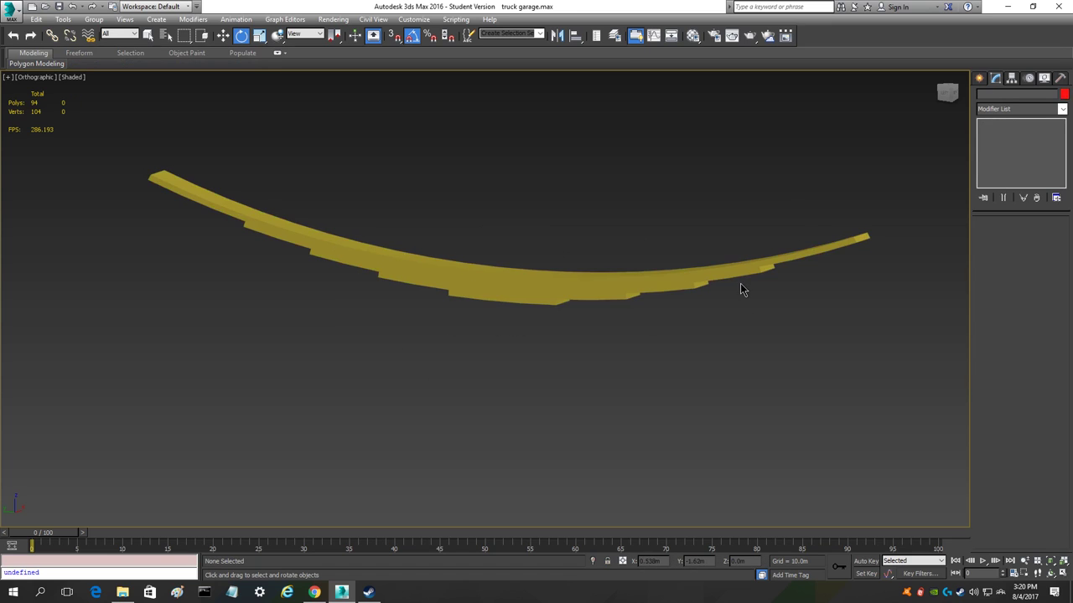
pyautogui.click(613, 293)
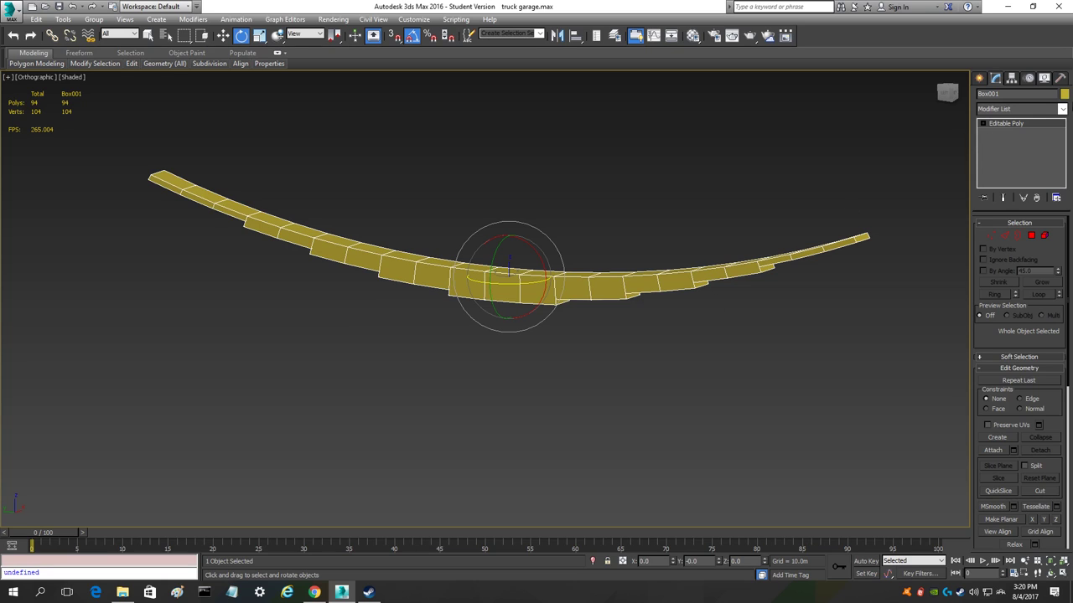
pyautogui.click(767, 164)
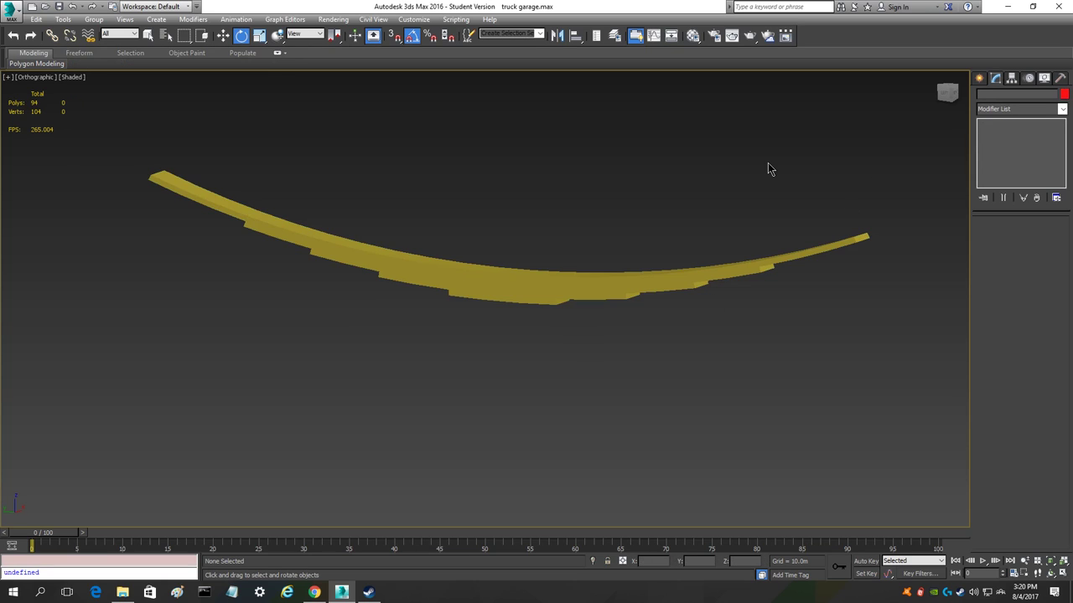
pyautogui.hotkey('ctrl', 'z')
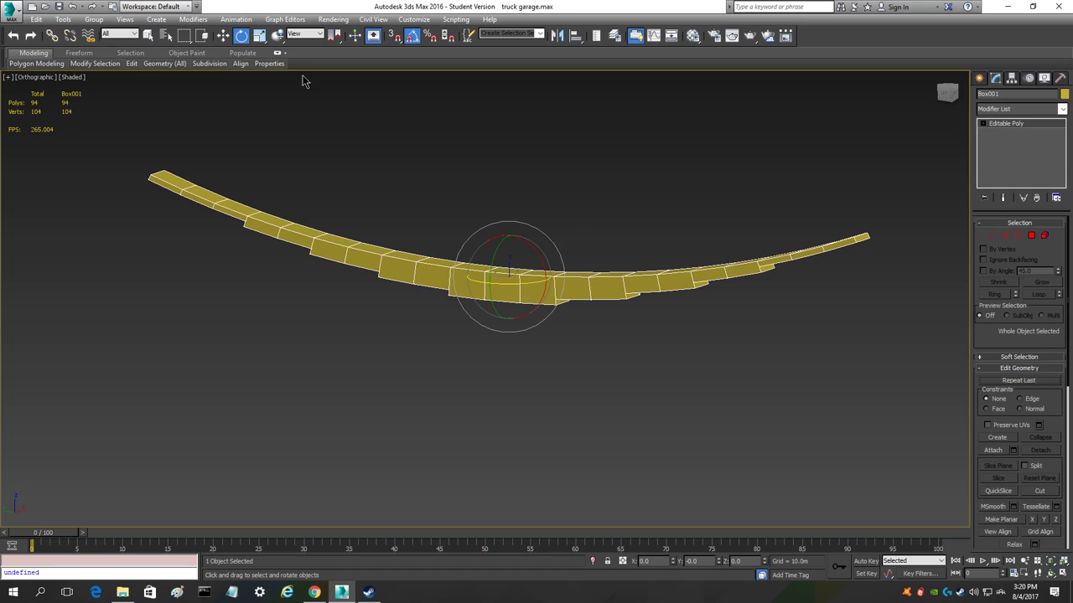
pyautogui.hotkey('ctrl', 'z')
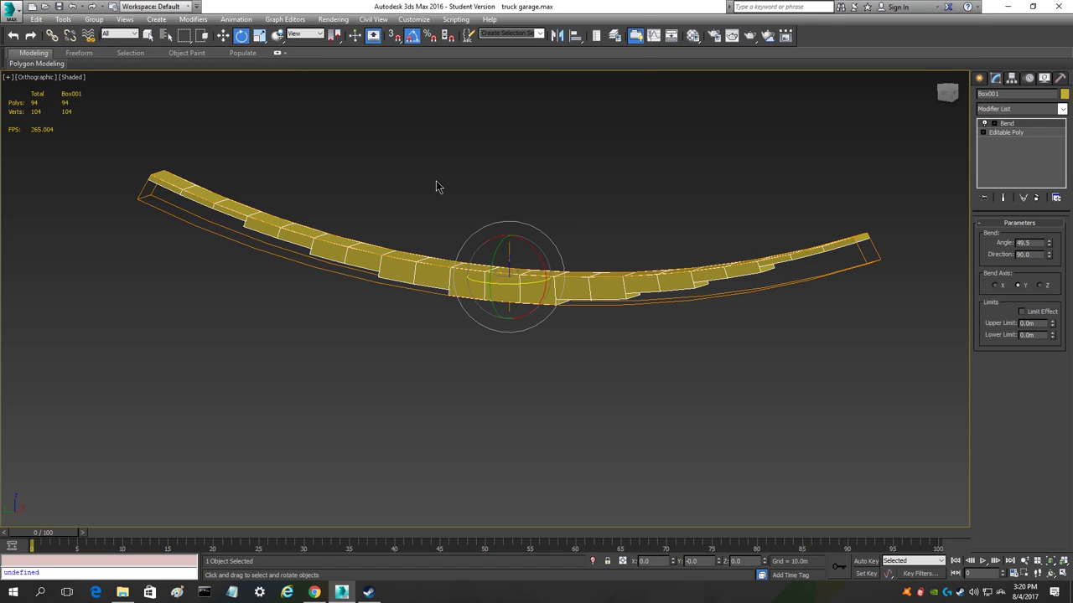
# - Convert the bent leaf spring to Editable Poly and collapse it into a single mesh object with the Collapse utility
pyautogui.rightClick(547, 123)
pyautogui.click(694, 250)
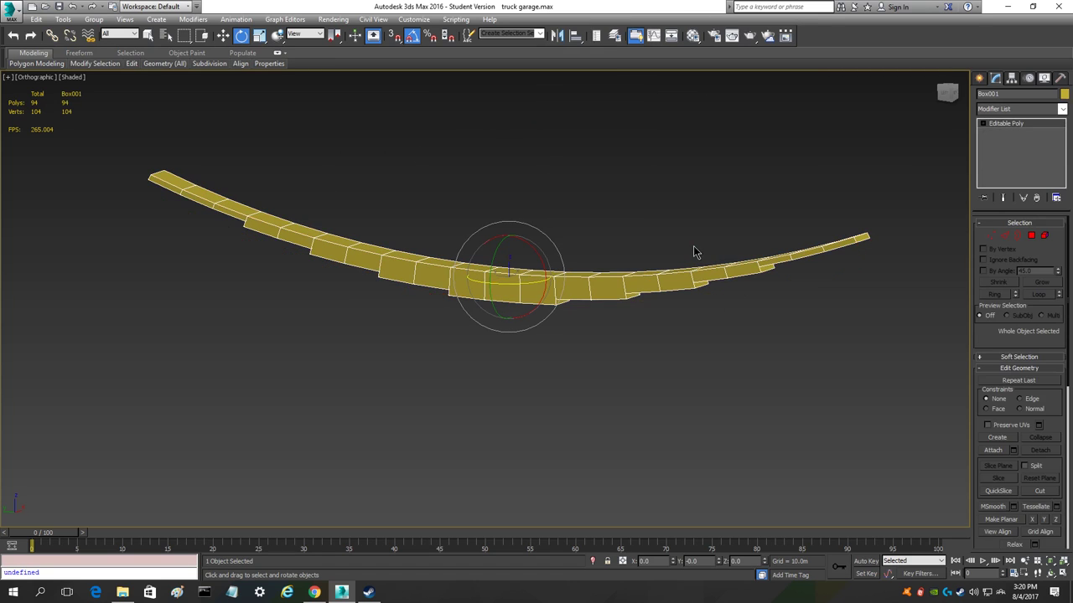
pyautogui.click(1060, 77)
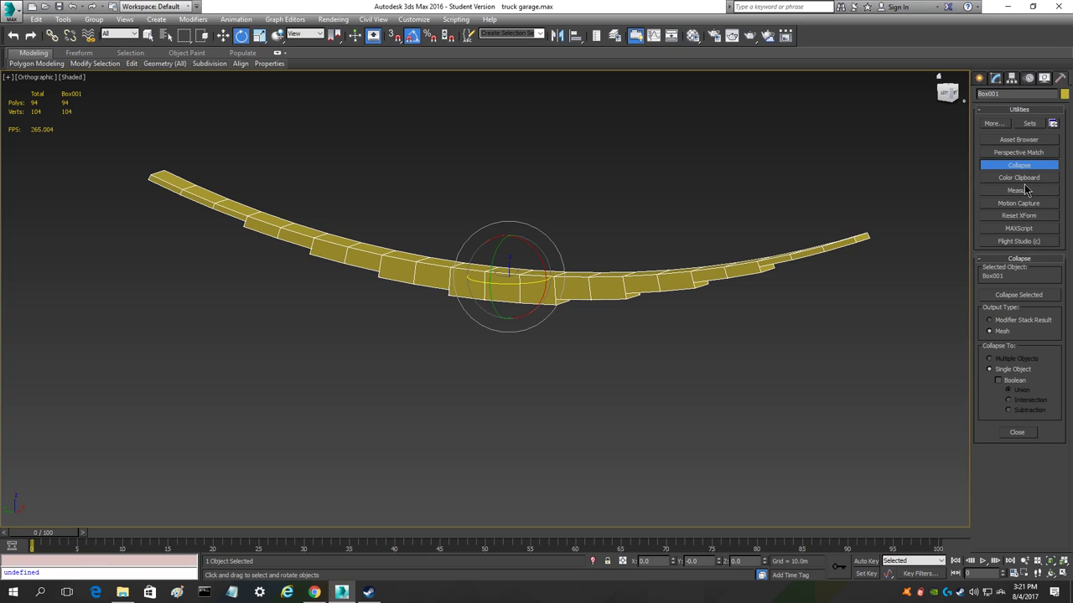
pyautogui.click(1020, 295)
pyautogui.click(995, 78)
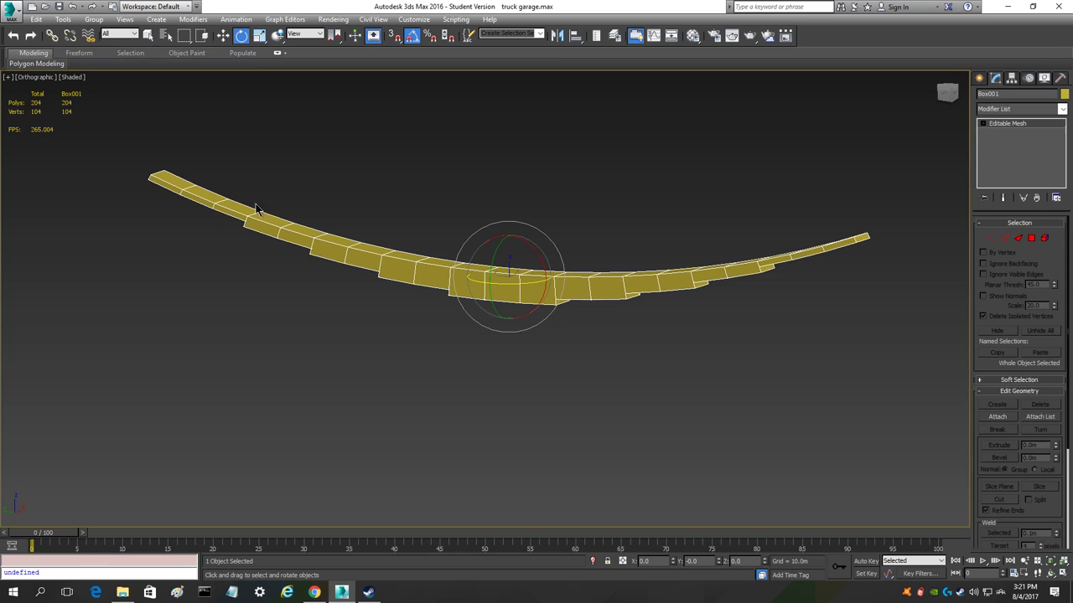
# - Add an Unwrap UVW modifier to the leaf spring mesh and switch it to polygon selection
pyautogui.click(946, 91)
pyautogui.moveTo(946, 91)
pyautogui.mouseDown()
pyautogui.moveTo(846, 79)
pyautogui.moveTo(788, 92)
pyautogui.moveTo(947, 93)
pyautogui.mouseUp()
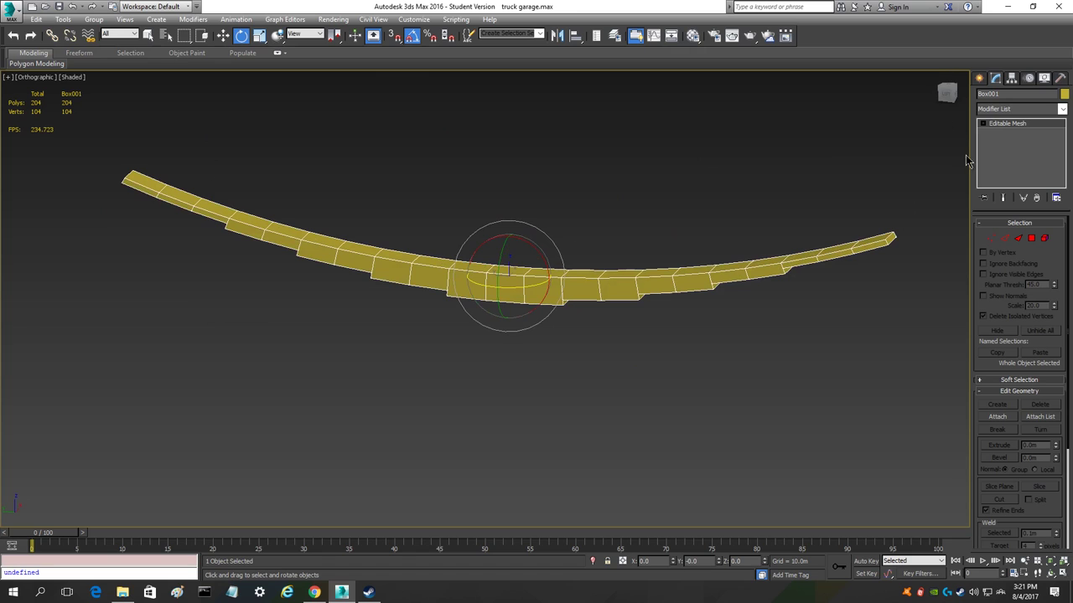
pyautogui.click(1036, 110)
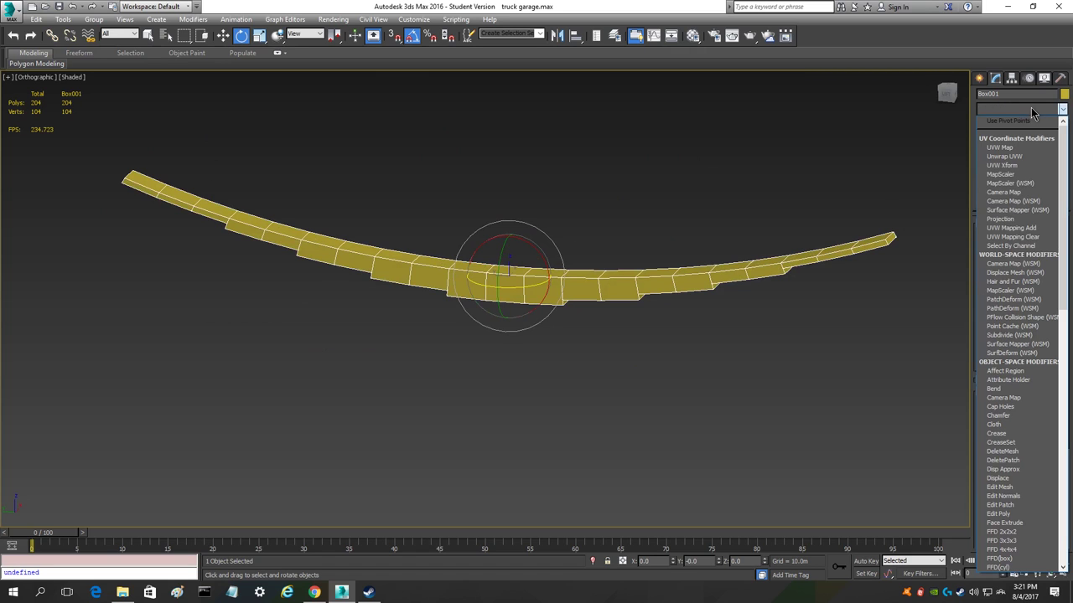
pyautogui.click(1016, 156)
pyautogui.click(1020, 240)
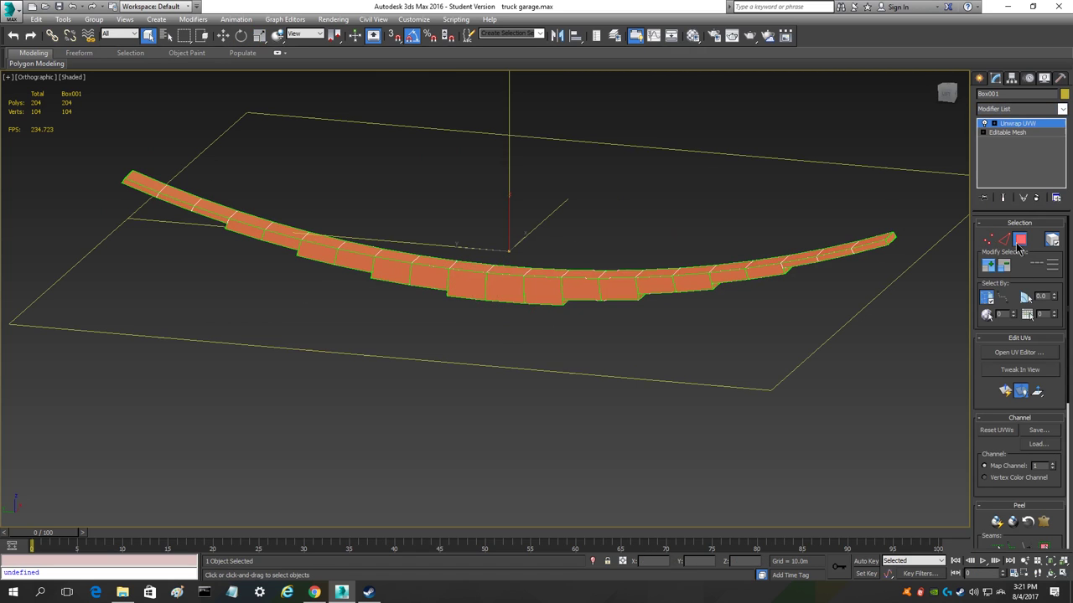
pyautogui.click(1012, 112)
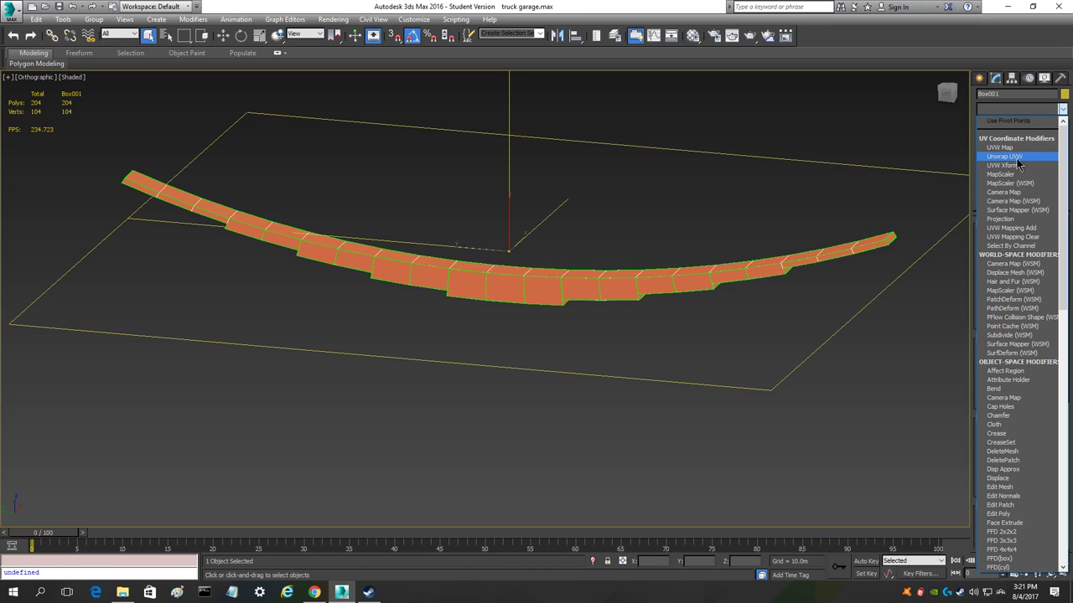
pyautogui.scroll(-3, 1034, 266)
pyautogui.scroll(3, 1025, 246)
pyautogui.scroll(-20, 1024, 352)
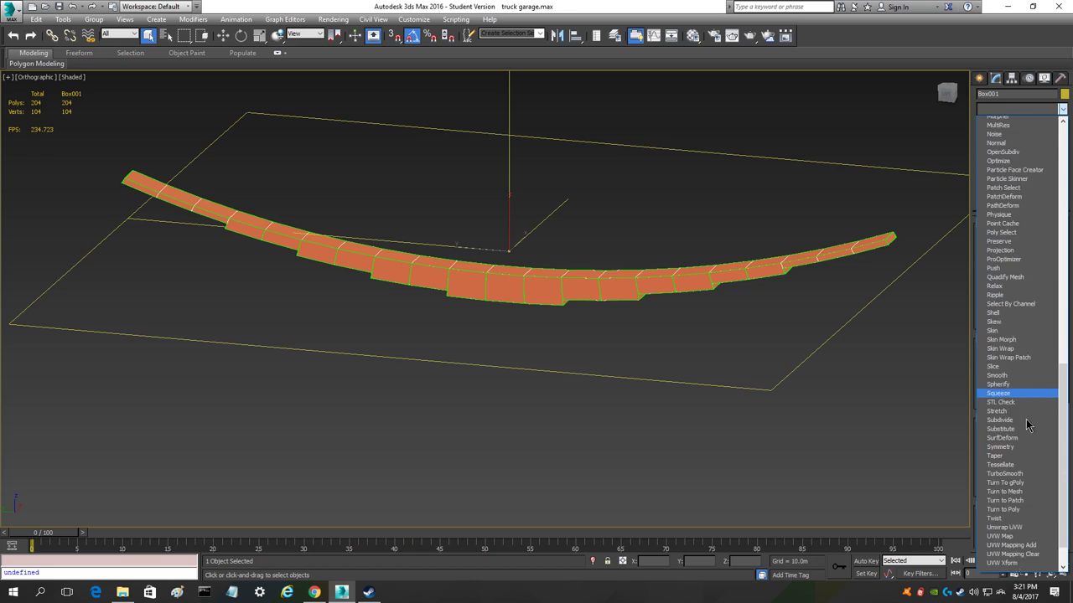
pyautogui.scroll(-1, 1029, 517)
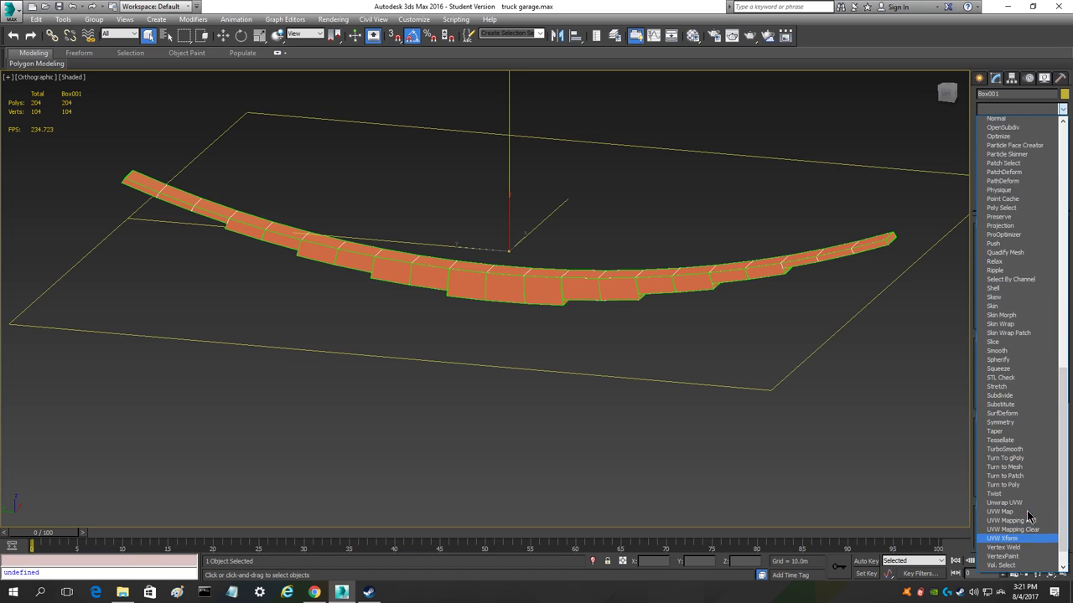
pyautogui.scroll(20, 1029, 517)
pyautogui.click(1014, 258)
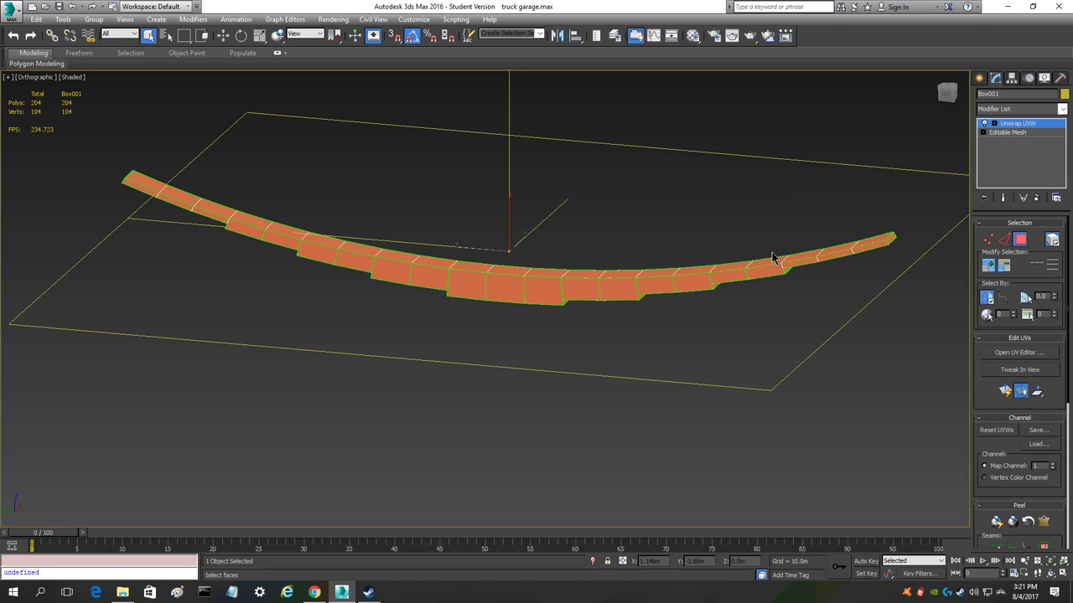
# - Unwrap the leaf spring's UVs in the UV editor with Normal Mapping set to Box Mapping, then close the editor
pyautogui.click(994, 356)
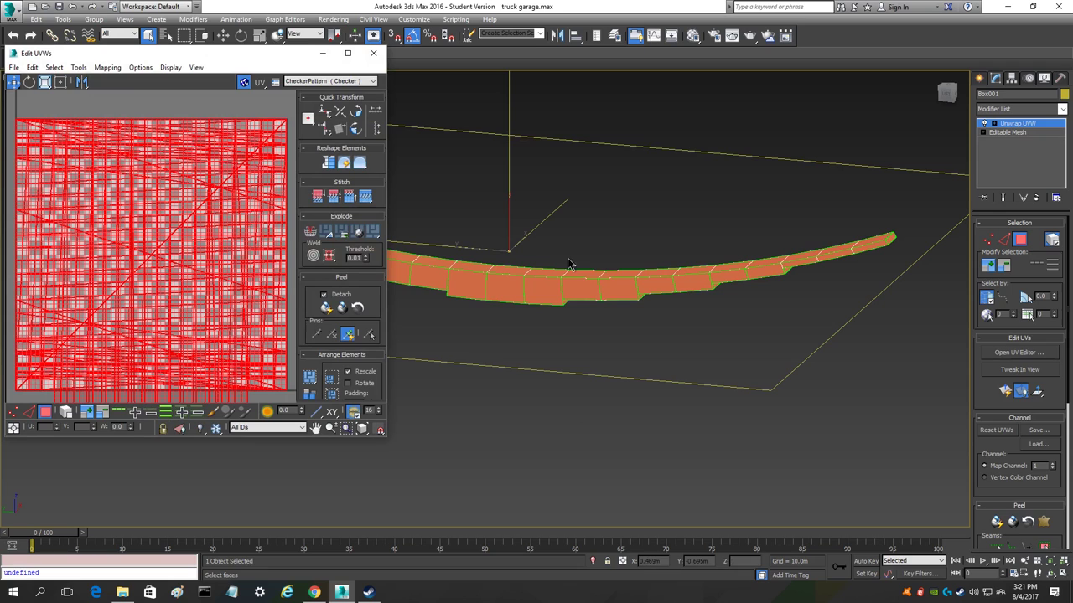
pyautogui.click(114, 69)
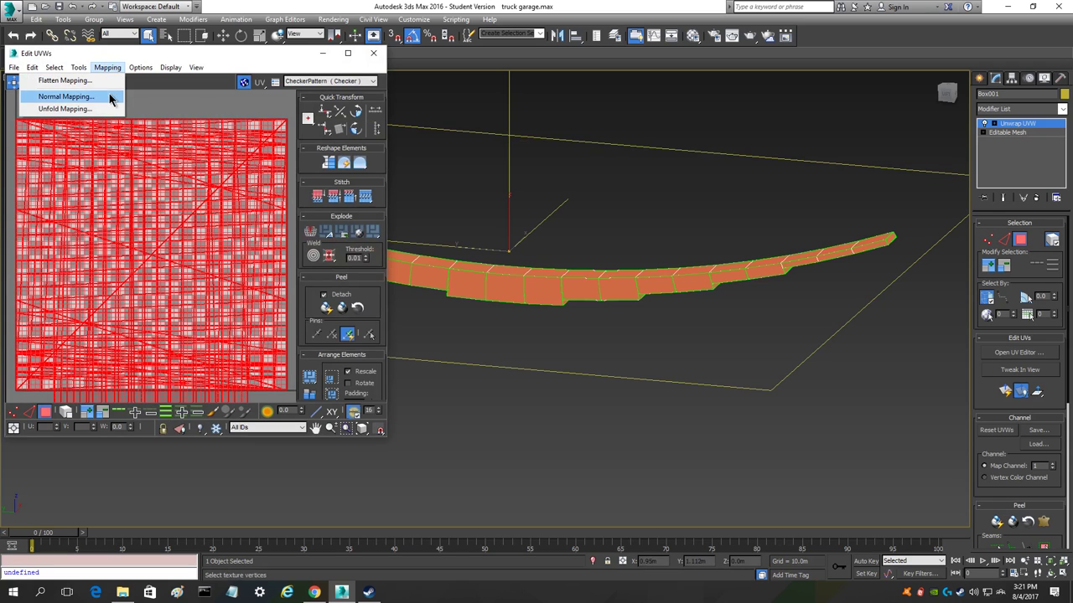
pyautogui.click(110, 96)
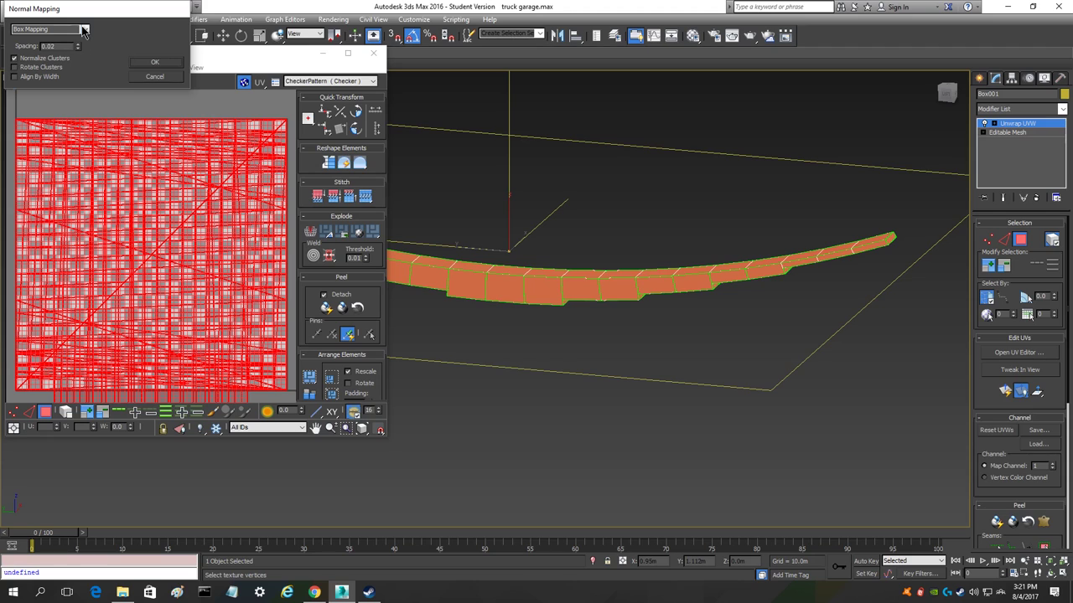
pyautogui.click(155, 62)
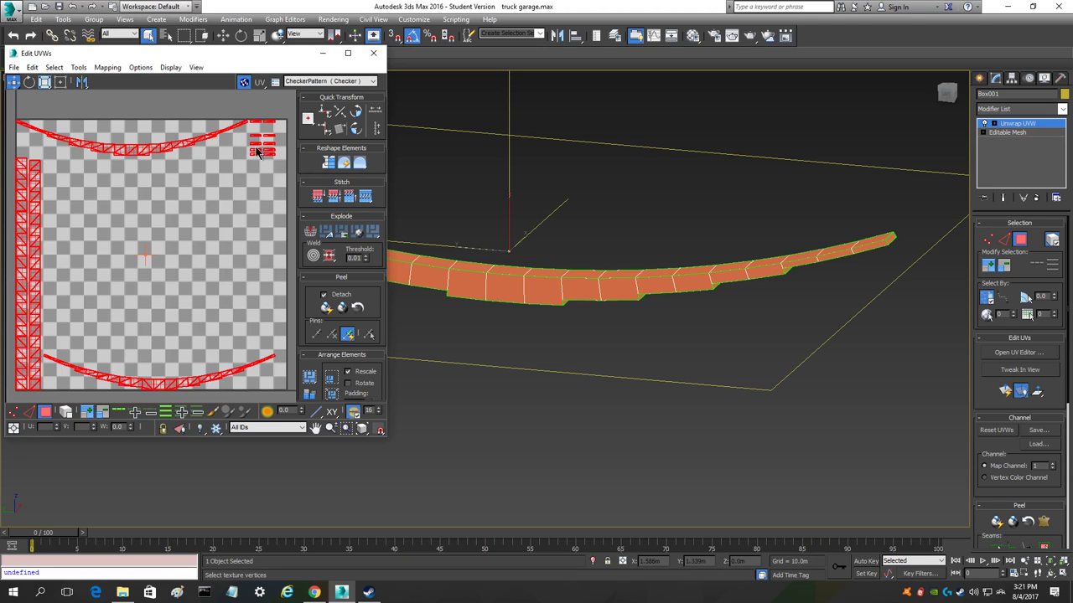
pyautogui.click(373, 52)
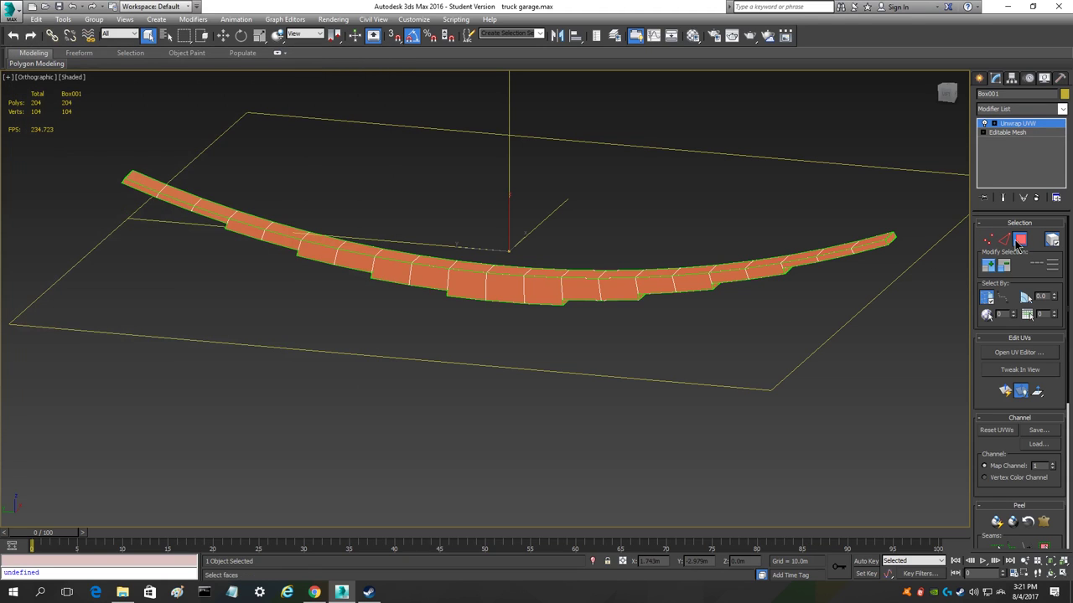
# - Leave polygon selection in the Unwrap UVW modifier and deselect the leaf spring to inspect it from another angle
pyautogui.click(1018, 241)
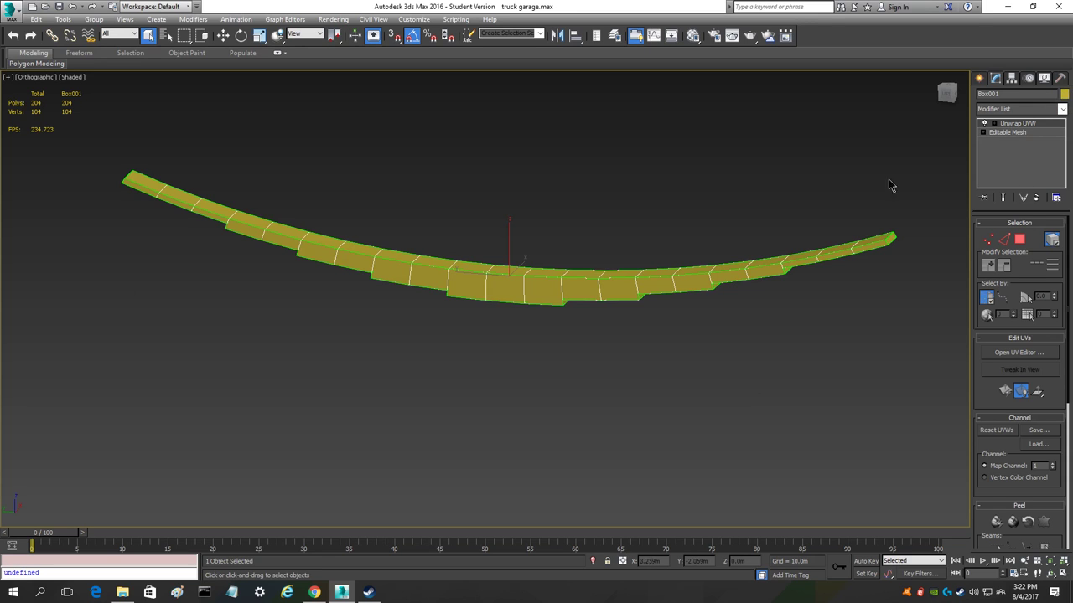
pyautogui.click(679, 188)
pyautogui.moveTo(944, 96)
pyautogui.mouseDown()
pyautogui.moveTo(953, 93)
pyautogui.moveTo(903, 93)
pyautogui.moveTo(982, 90)
pyautogui.moveTo(949, 93)
pyautogui.moveTo(953, 104)
pyautogui.mouseUp()
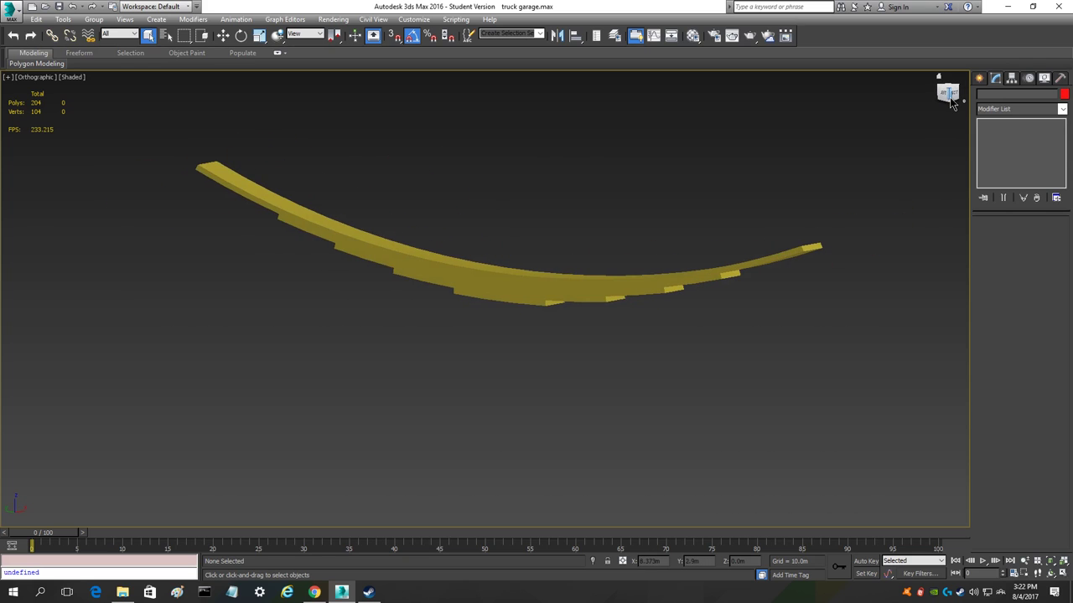